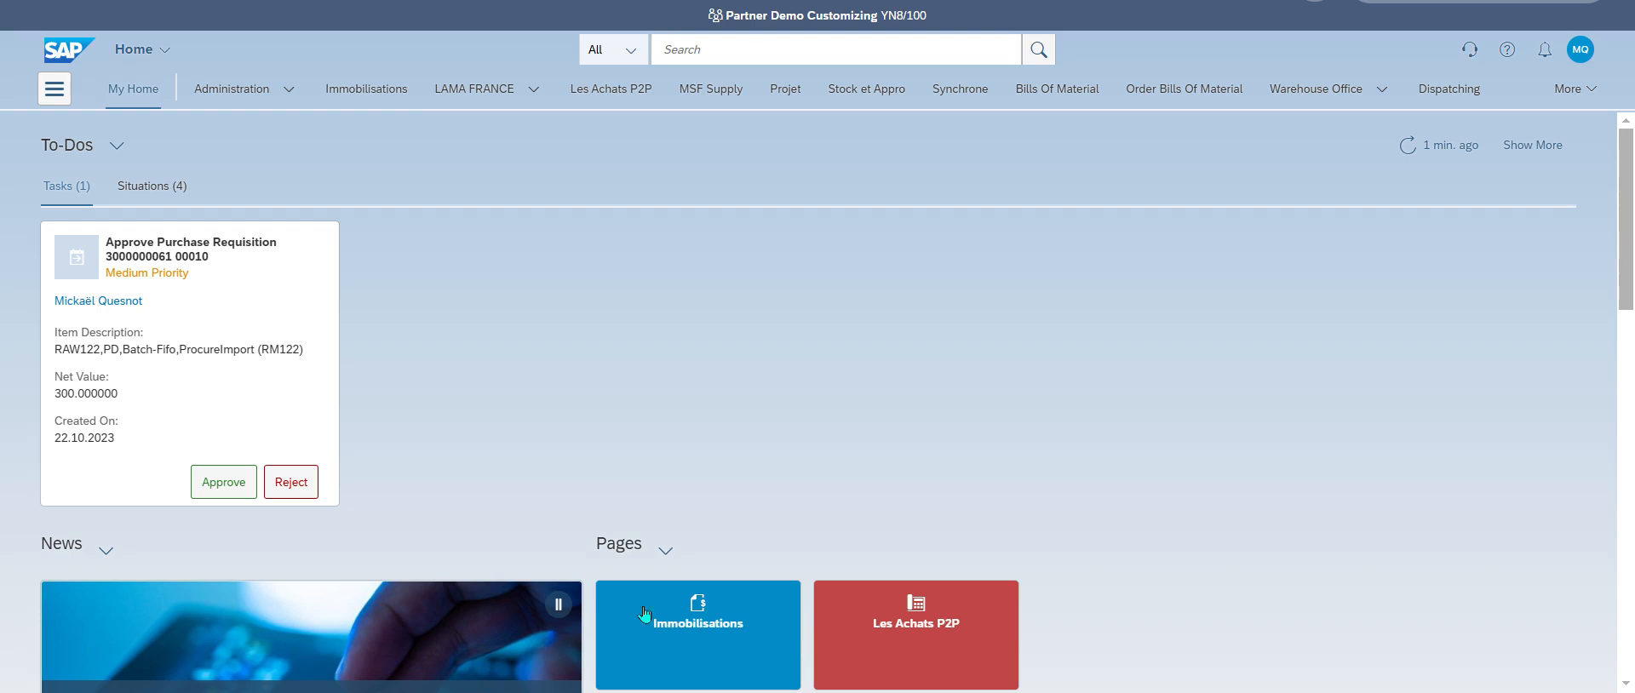
Find and open the Manage Sales Orders app.
click(708, 48)
text(Manage Sales Orders)
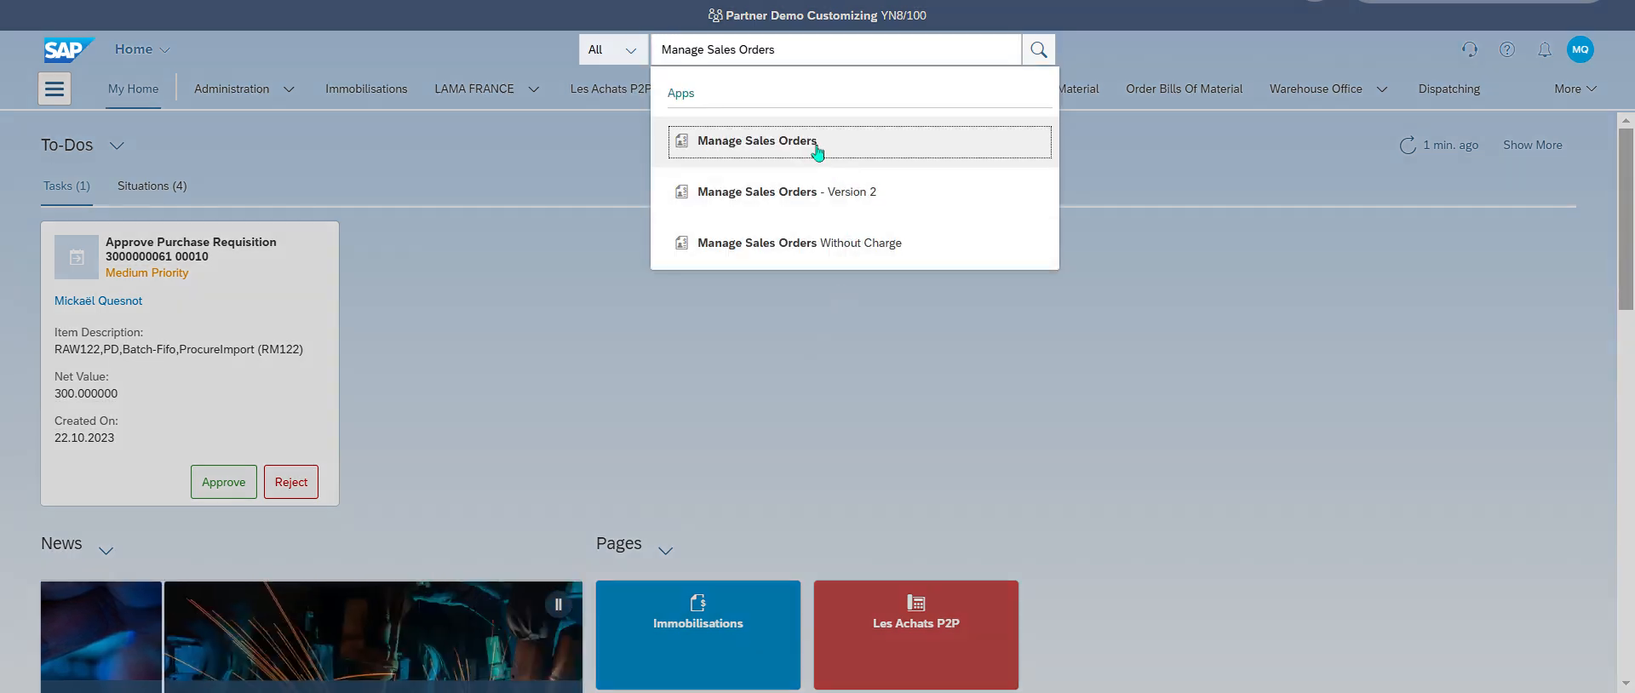
click(818, 150)
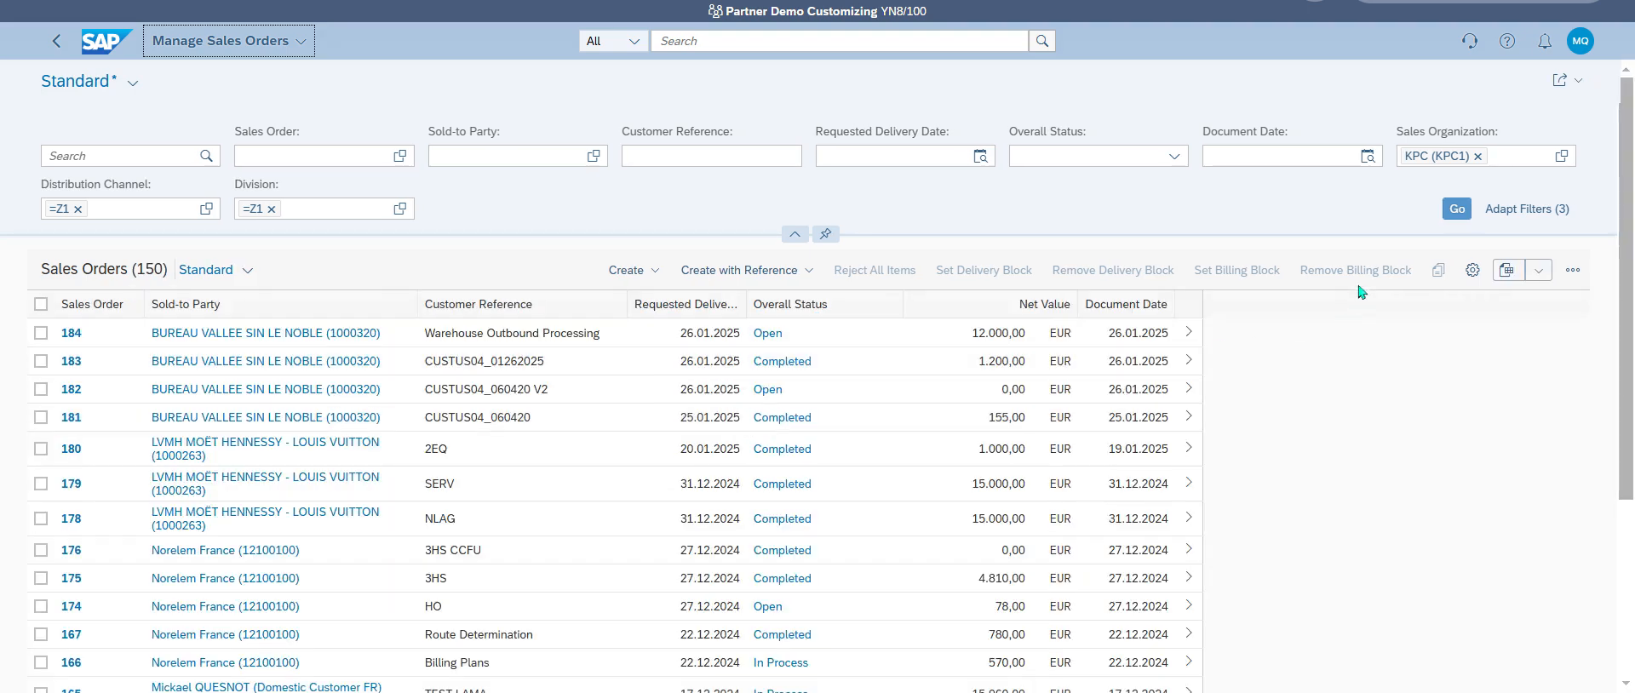
Start creating a sales order through VA01 with order type OR, leaving the organizational data empty.
click(628, 270)
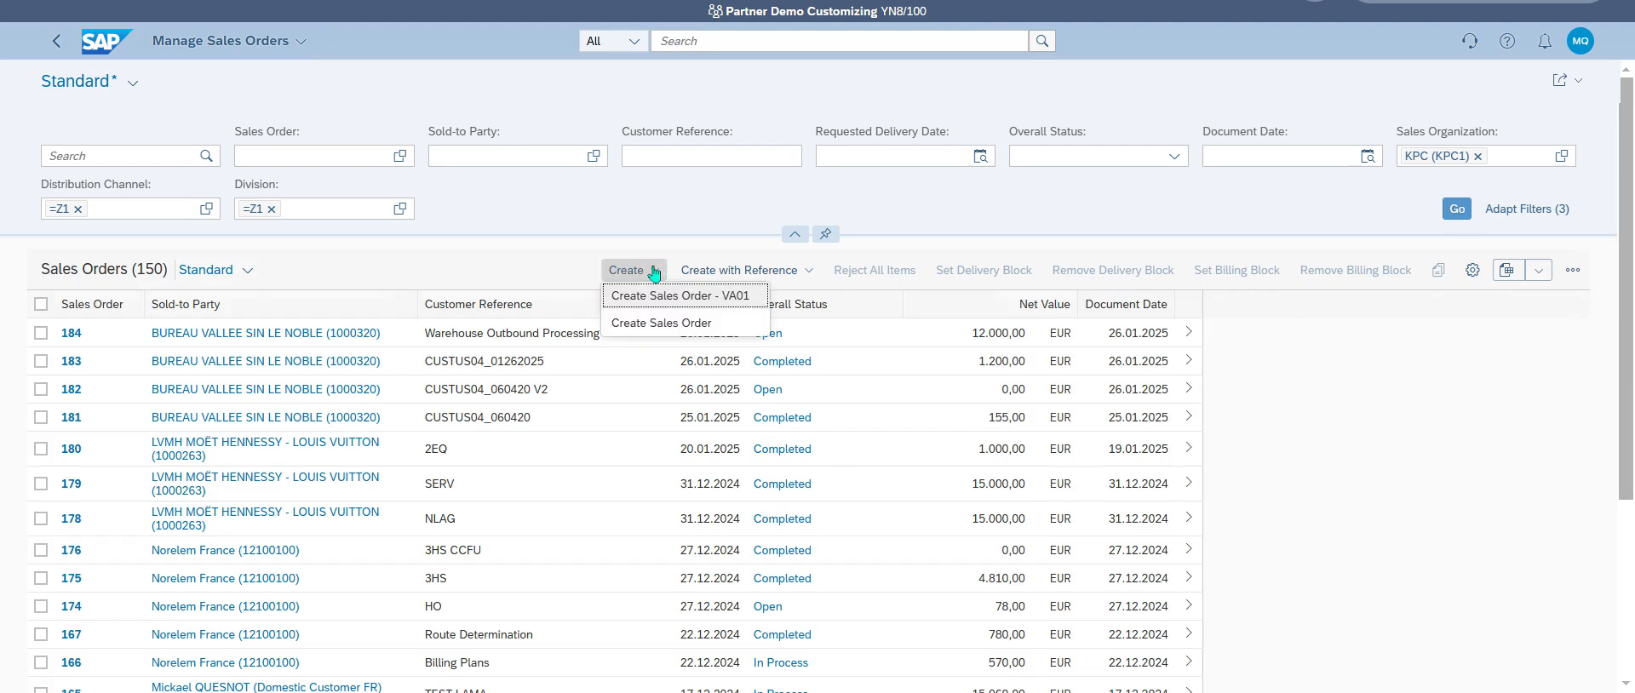
click(701, 296)
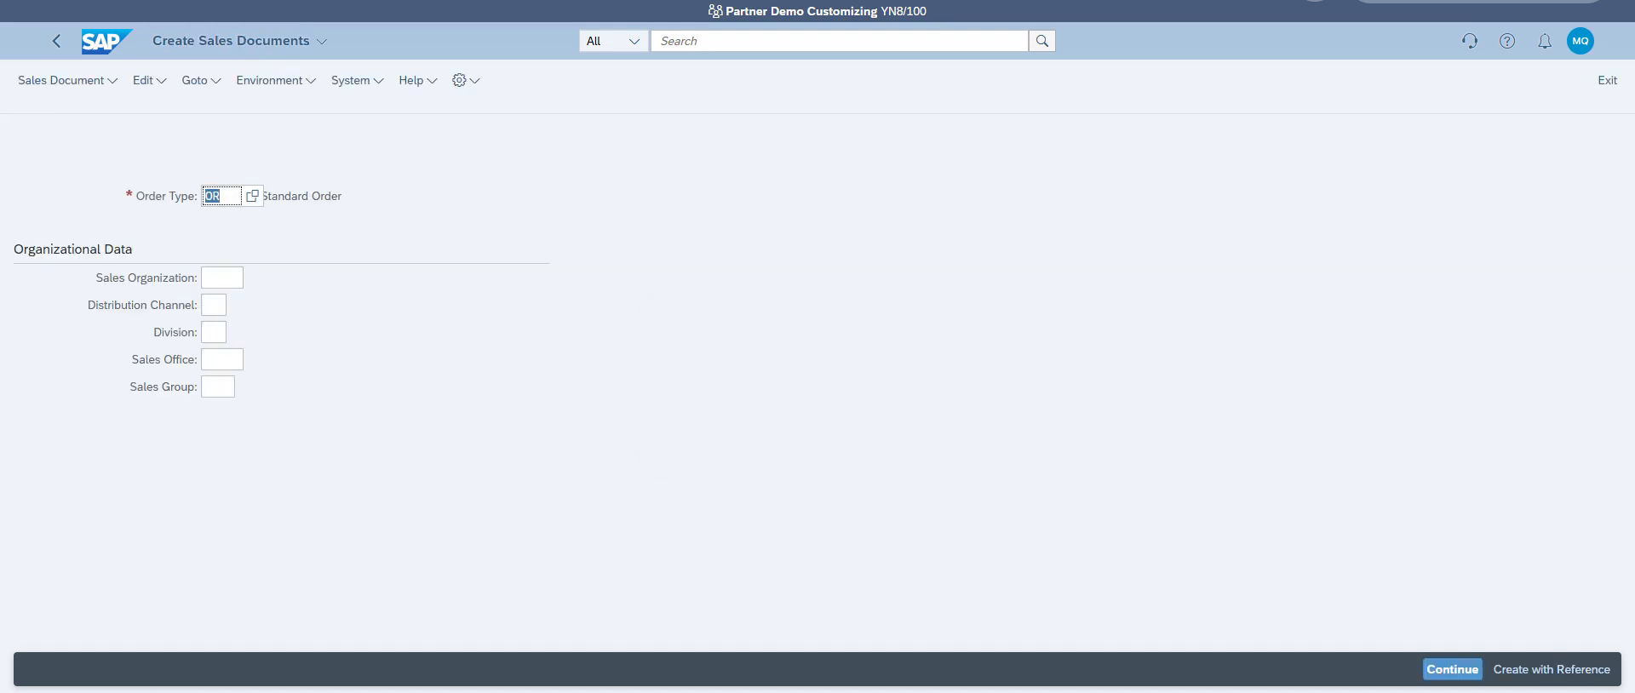
click(1462, 669)
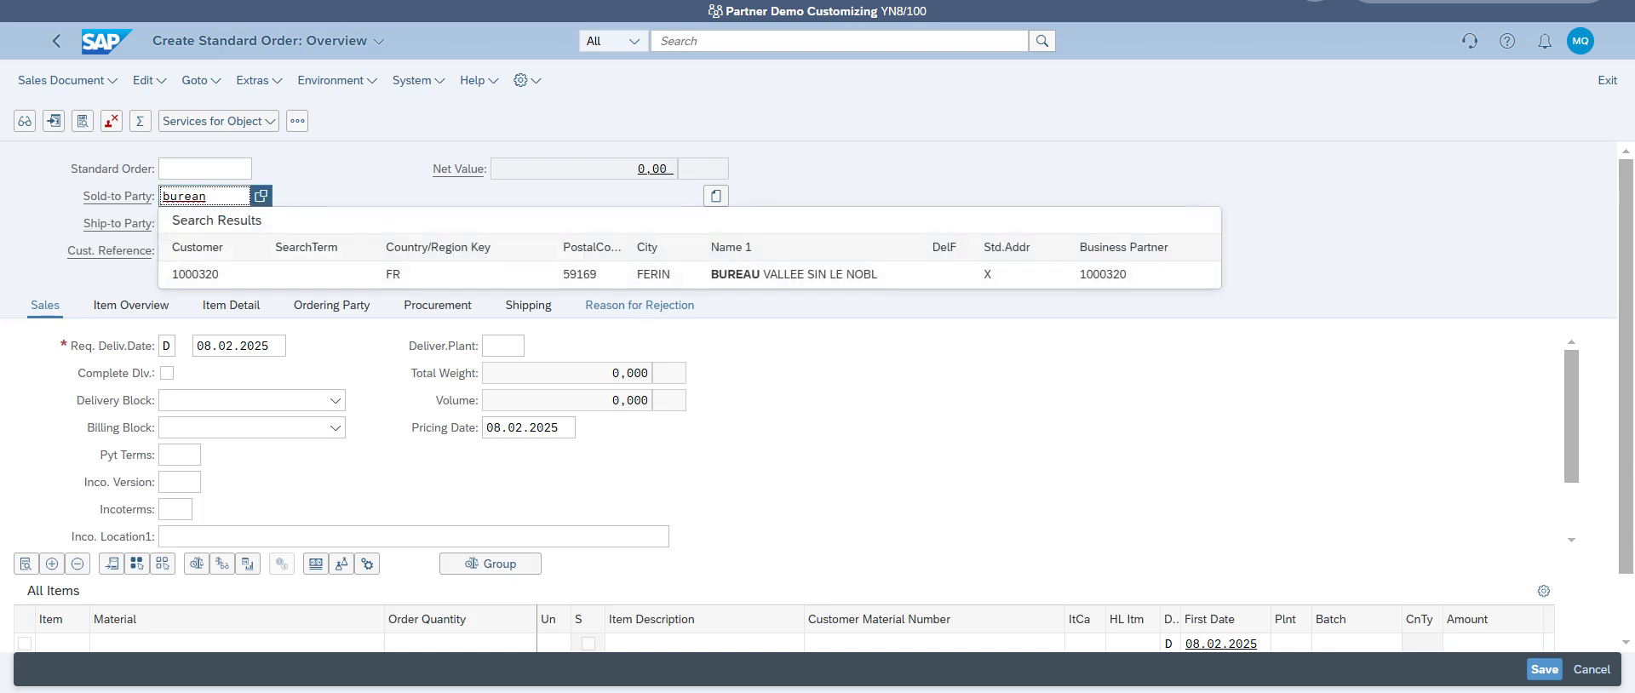
Set the sold-to party to BUREAU VALLEE SIN LE NOBLE and enter BKJ as the customer reference.
click(733, 276)
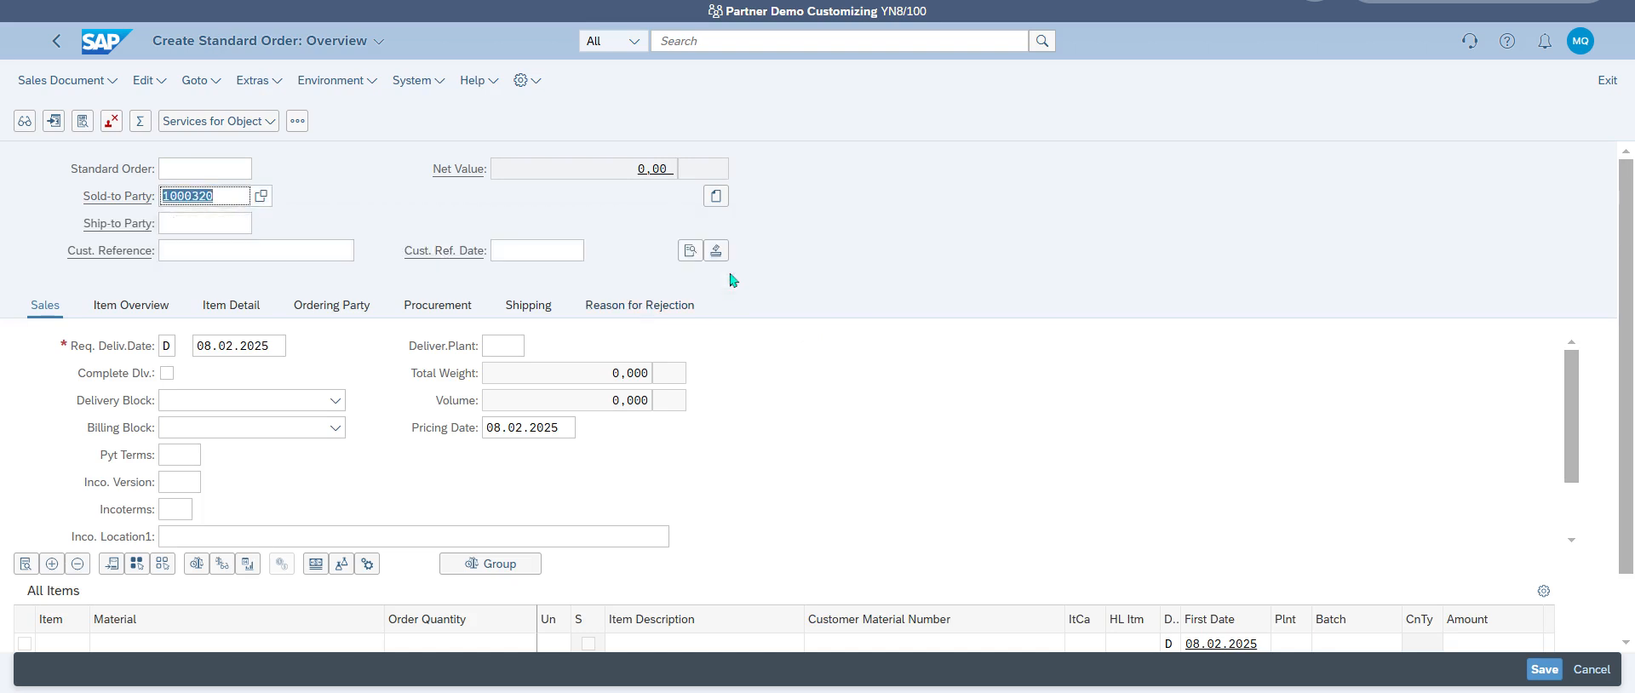
key(Return)
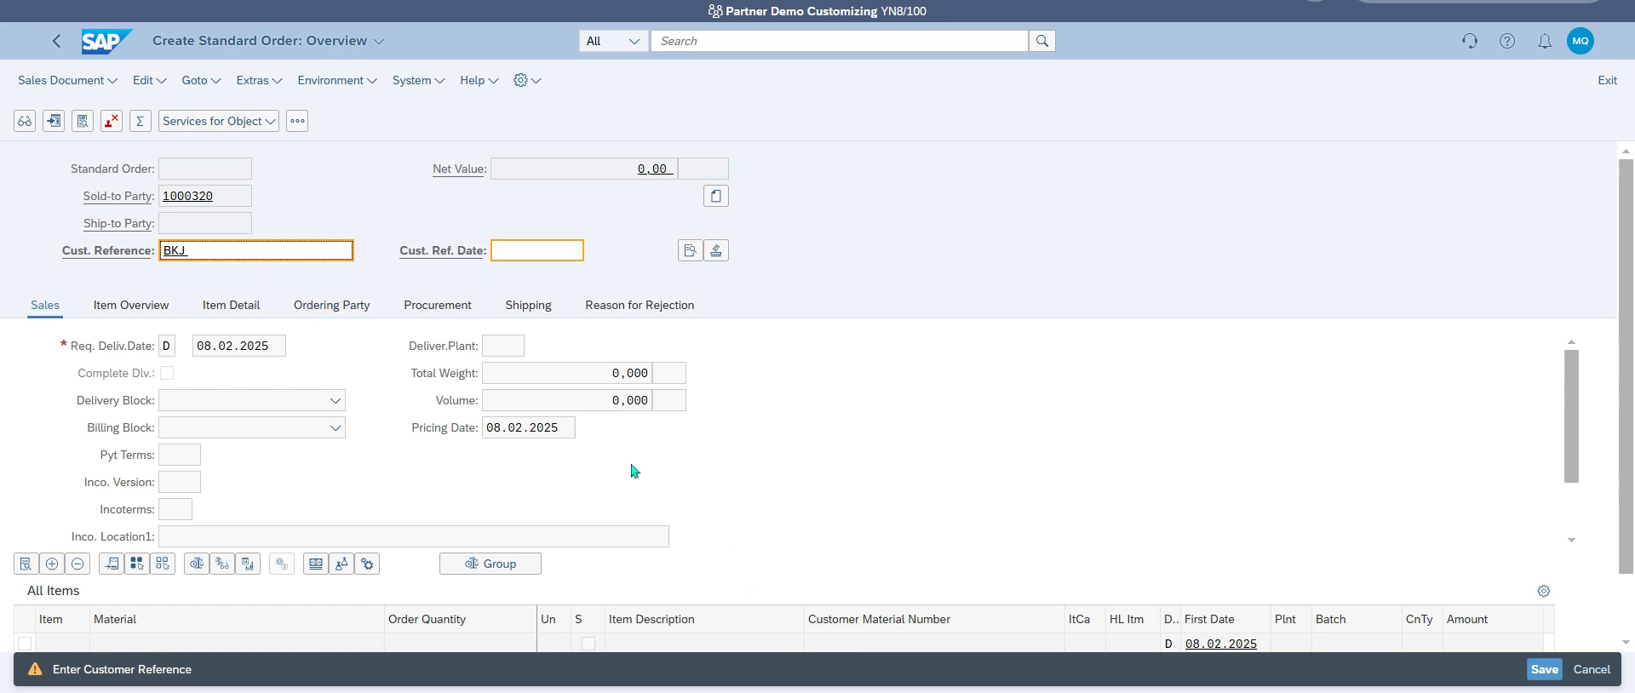
key(Return)
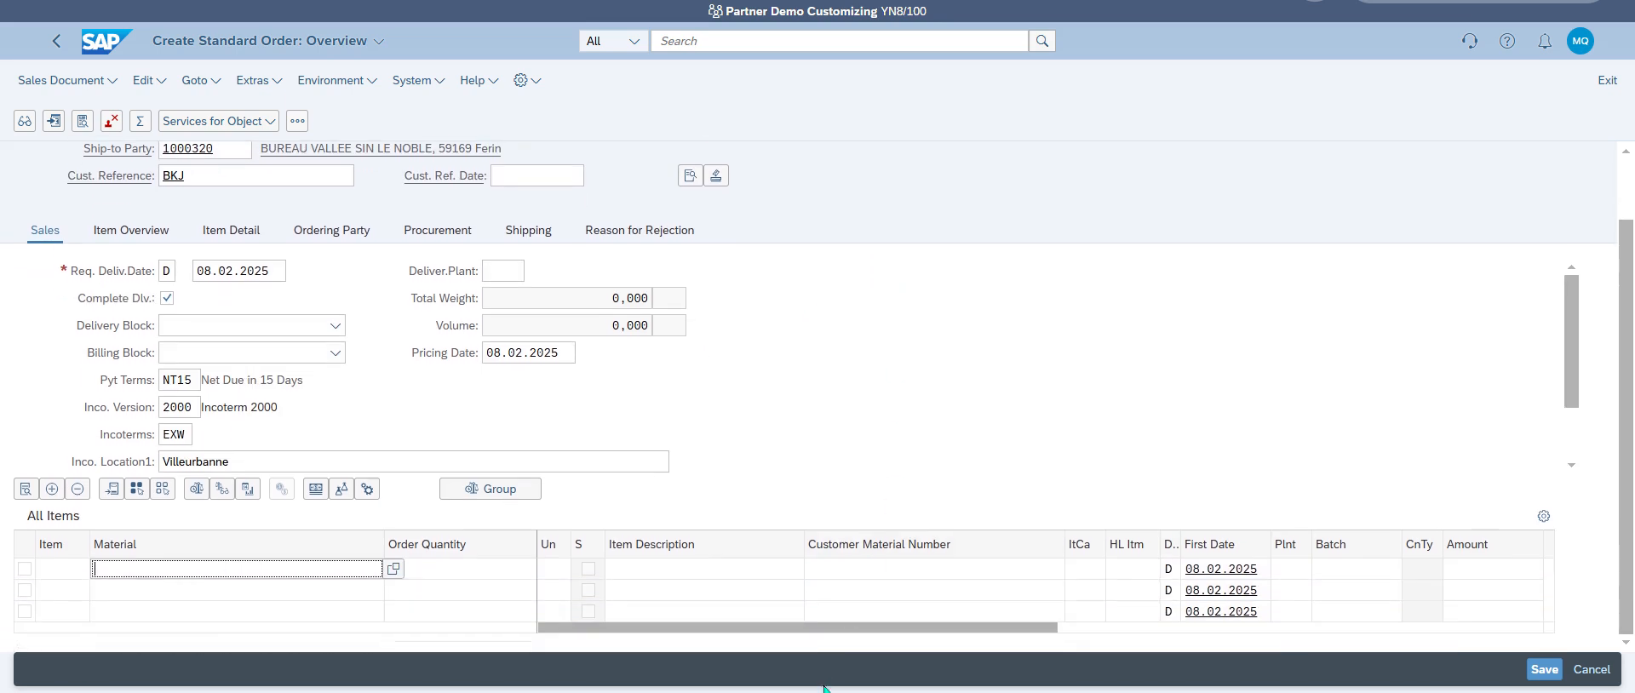
Add material 404, the Canon PG-540XL/CL-5 compatible cartridge, as the first order item with a quantity of 100.
click(393, 569)
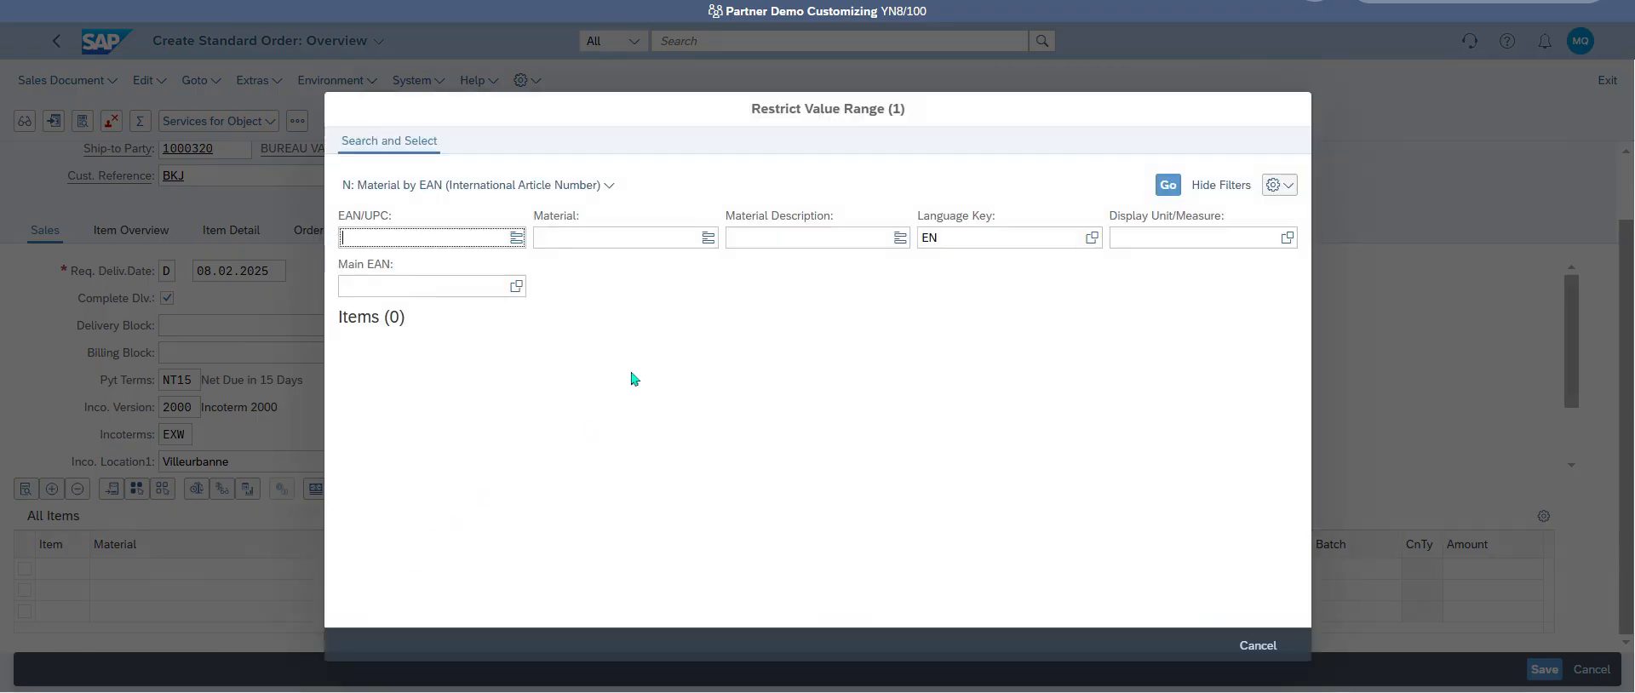
click(1164, 185)
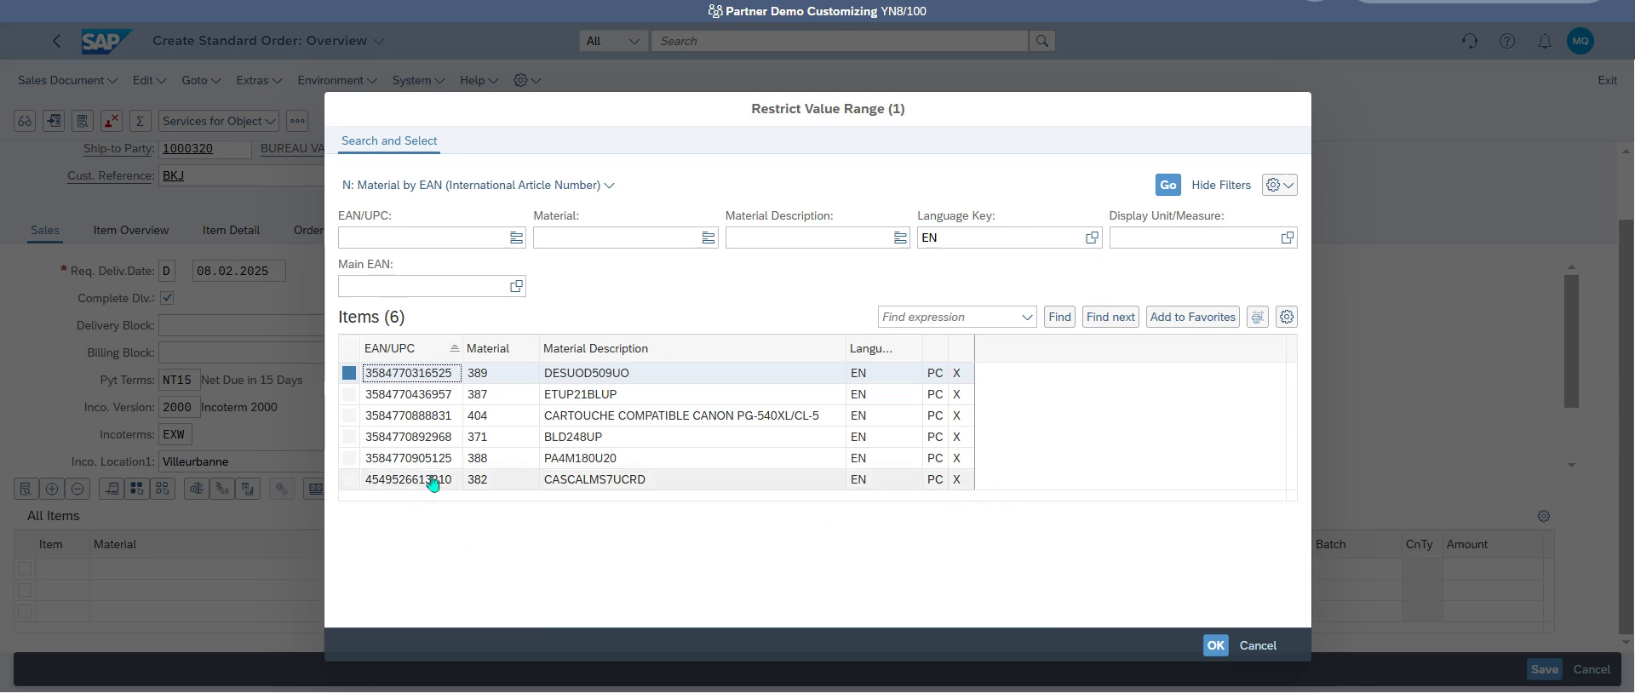
double_click(450, 416)
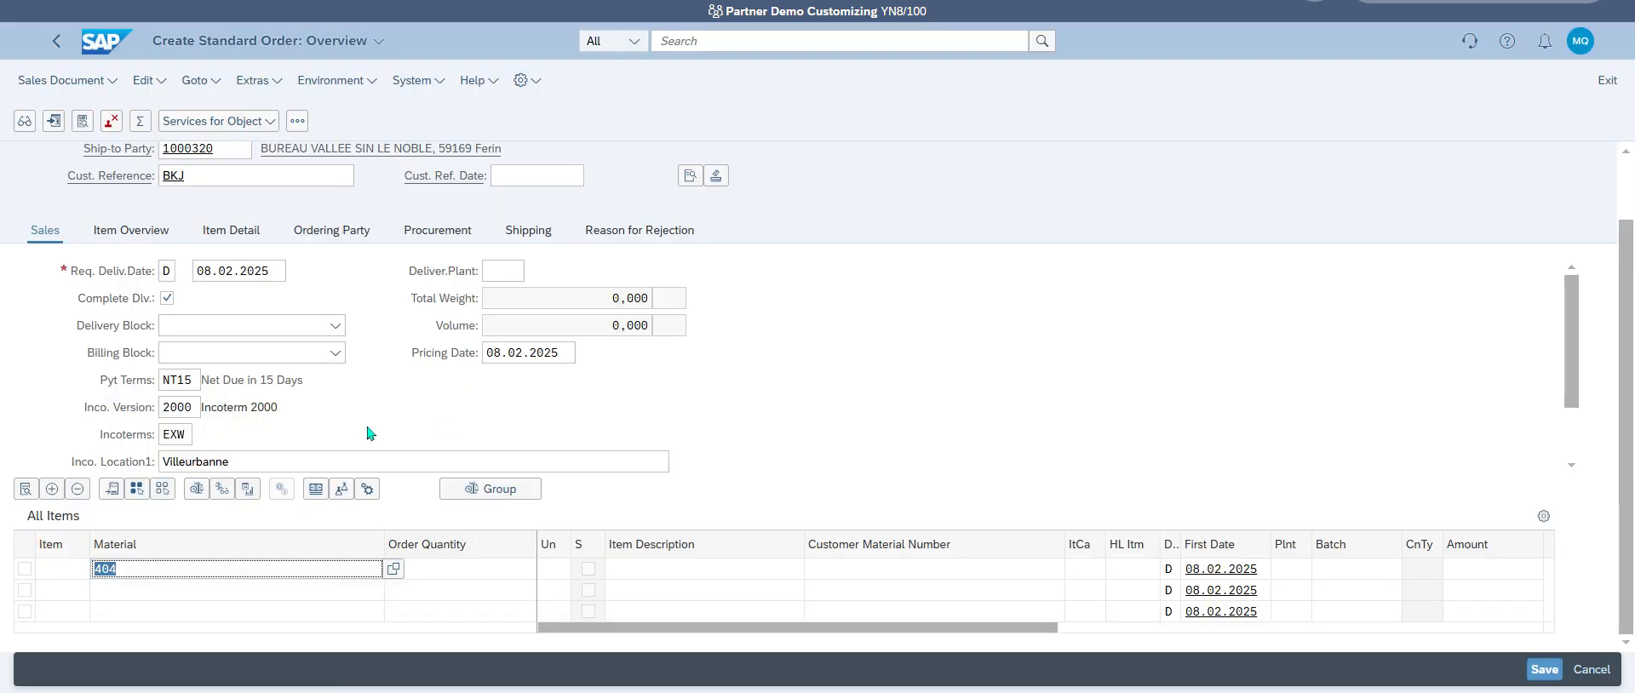
key(Return)
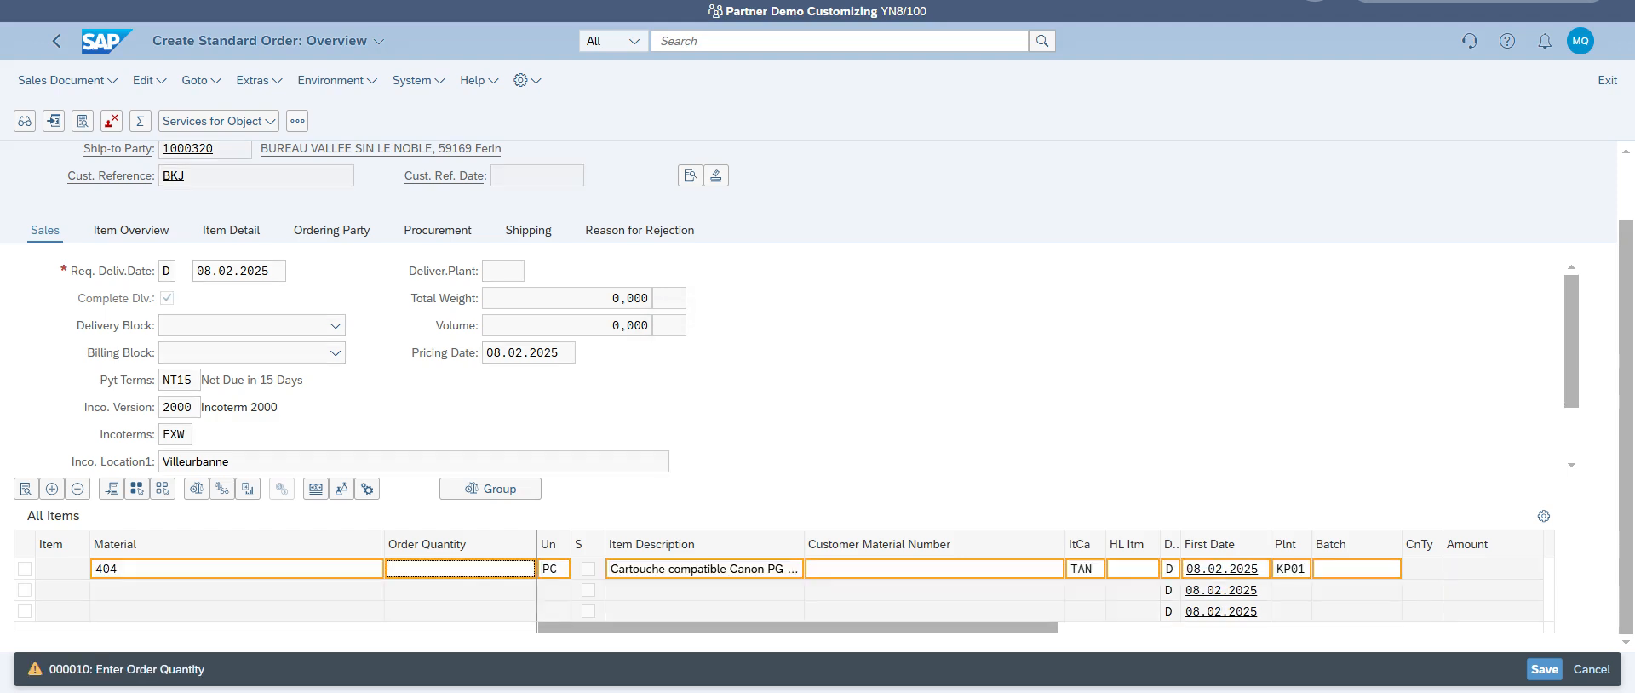
text(100)
key(Return)
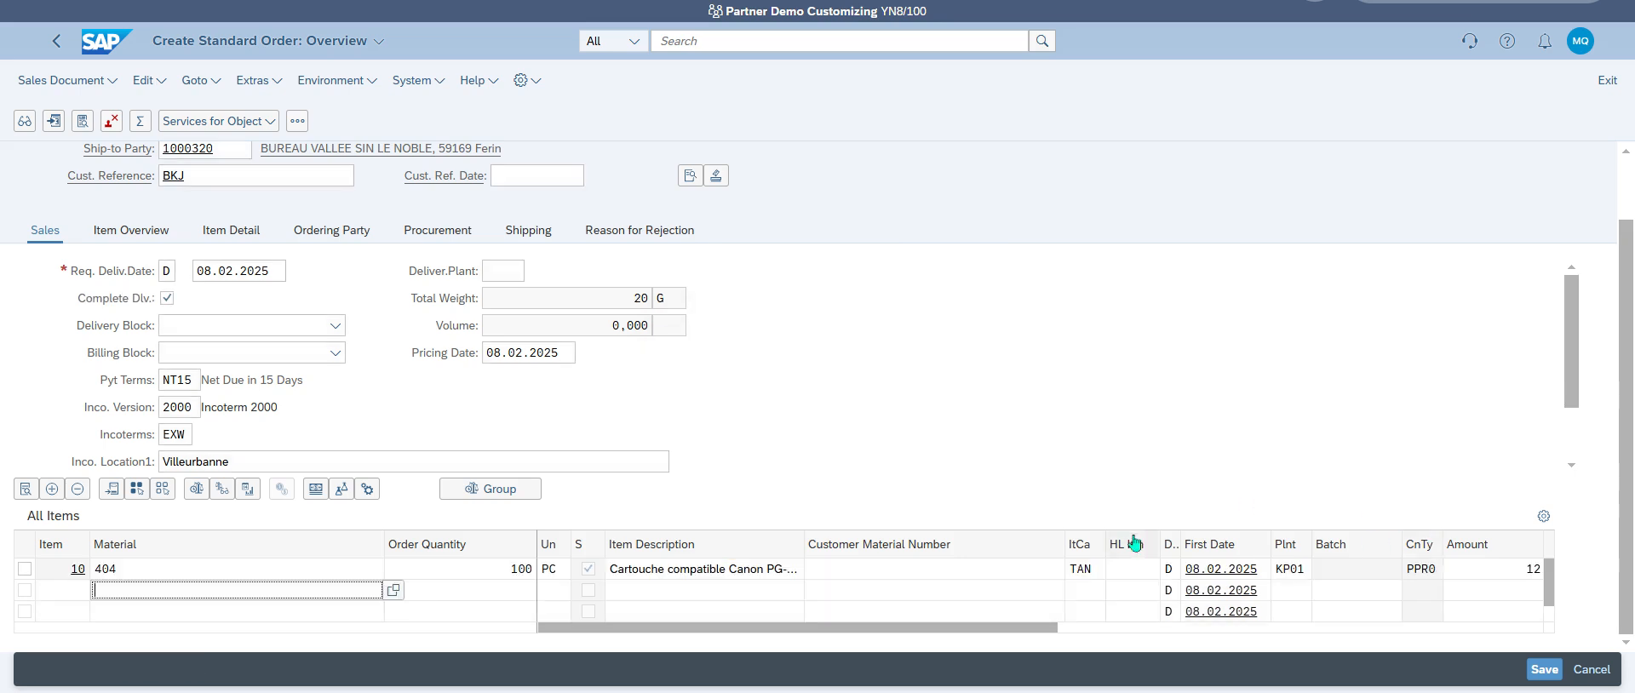
Set the item category of item 10 to CBAO Milestone-Bill.Plan.
click(1093, 571)
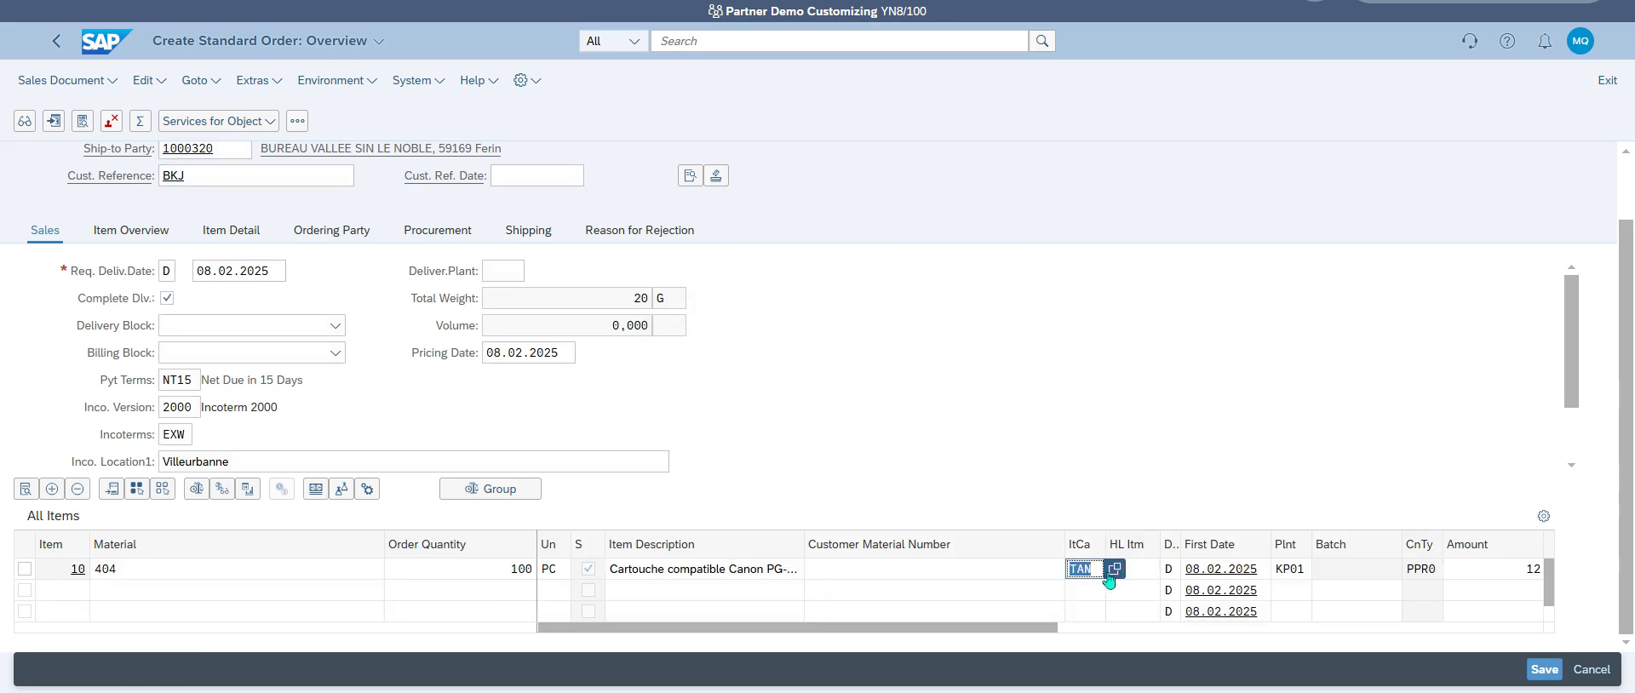
click(1114, 569)
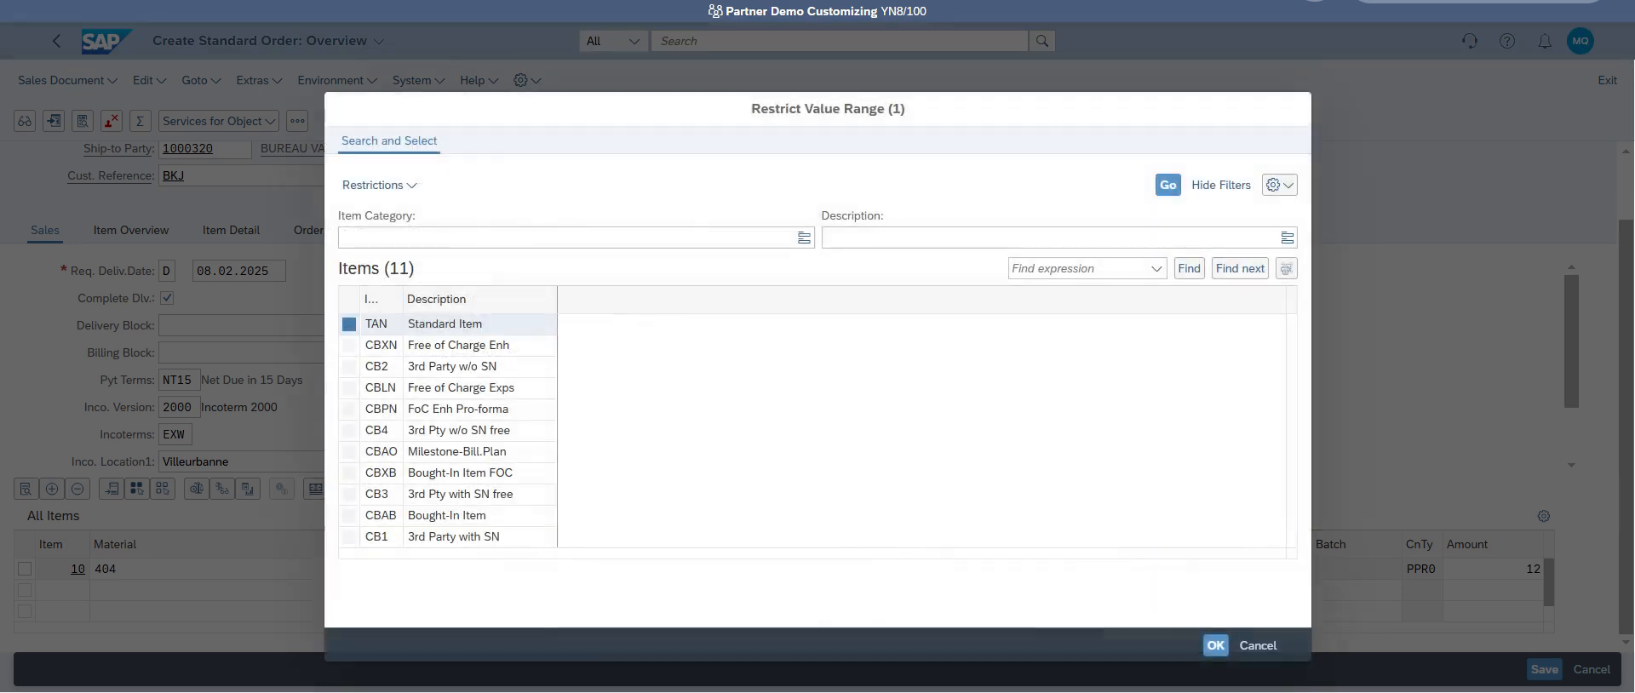
double_click(490, 451)
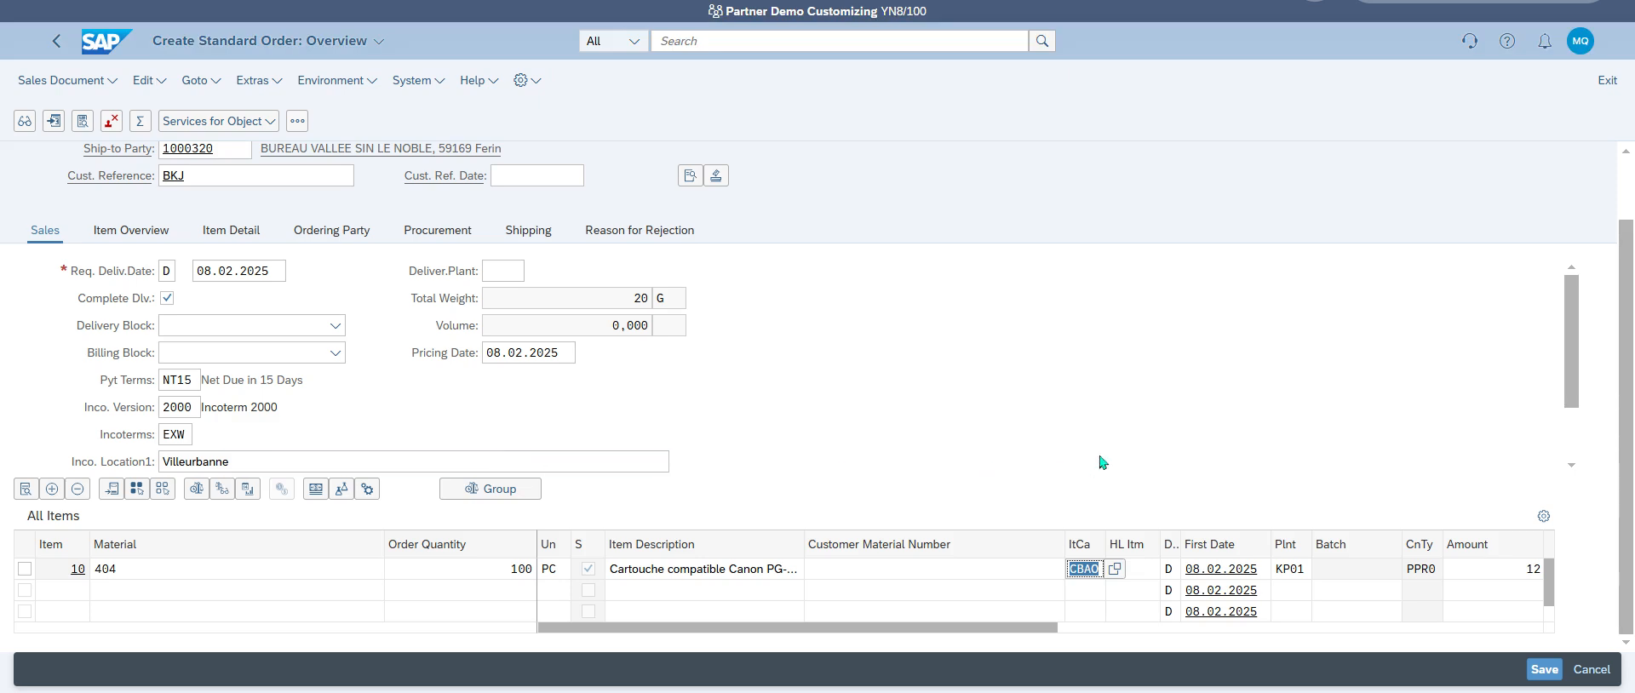
key(Return)
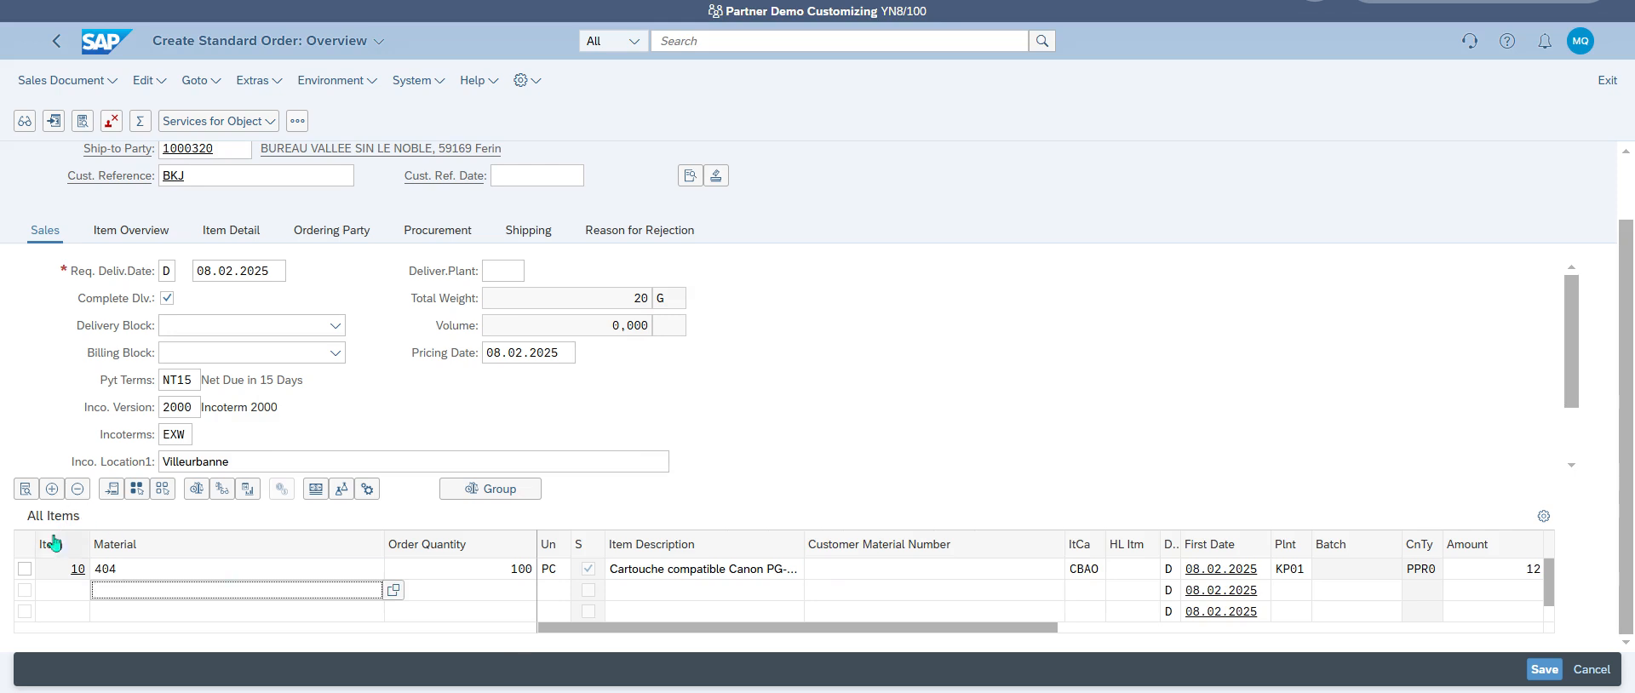
Open the pricing conditions of item 10 to examine the PPR0 price amount.
click(26, 569)
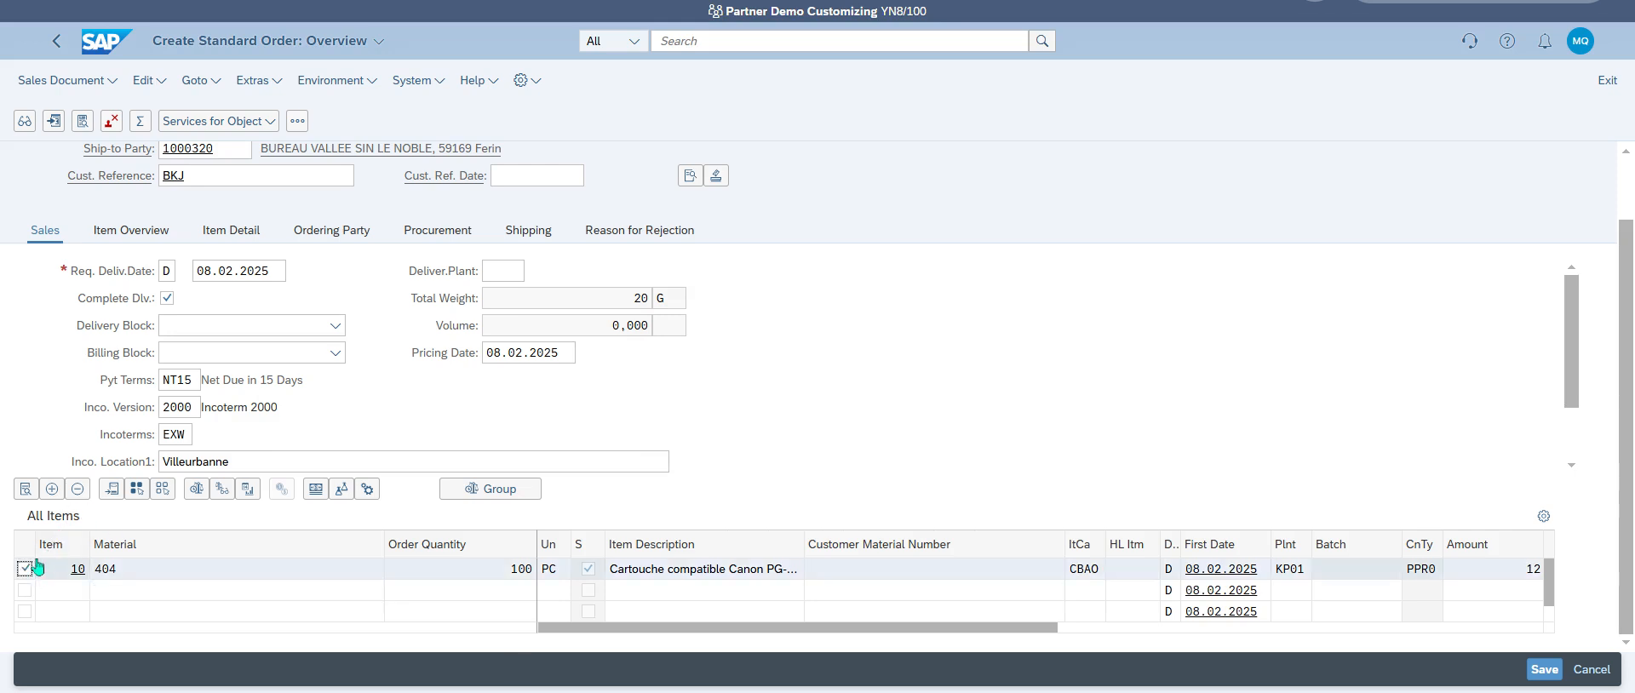
click(313, 493)
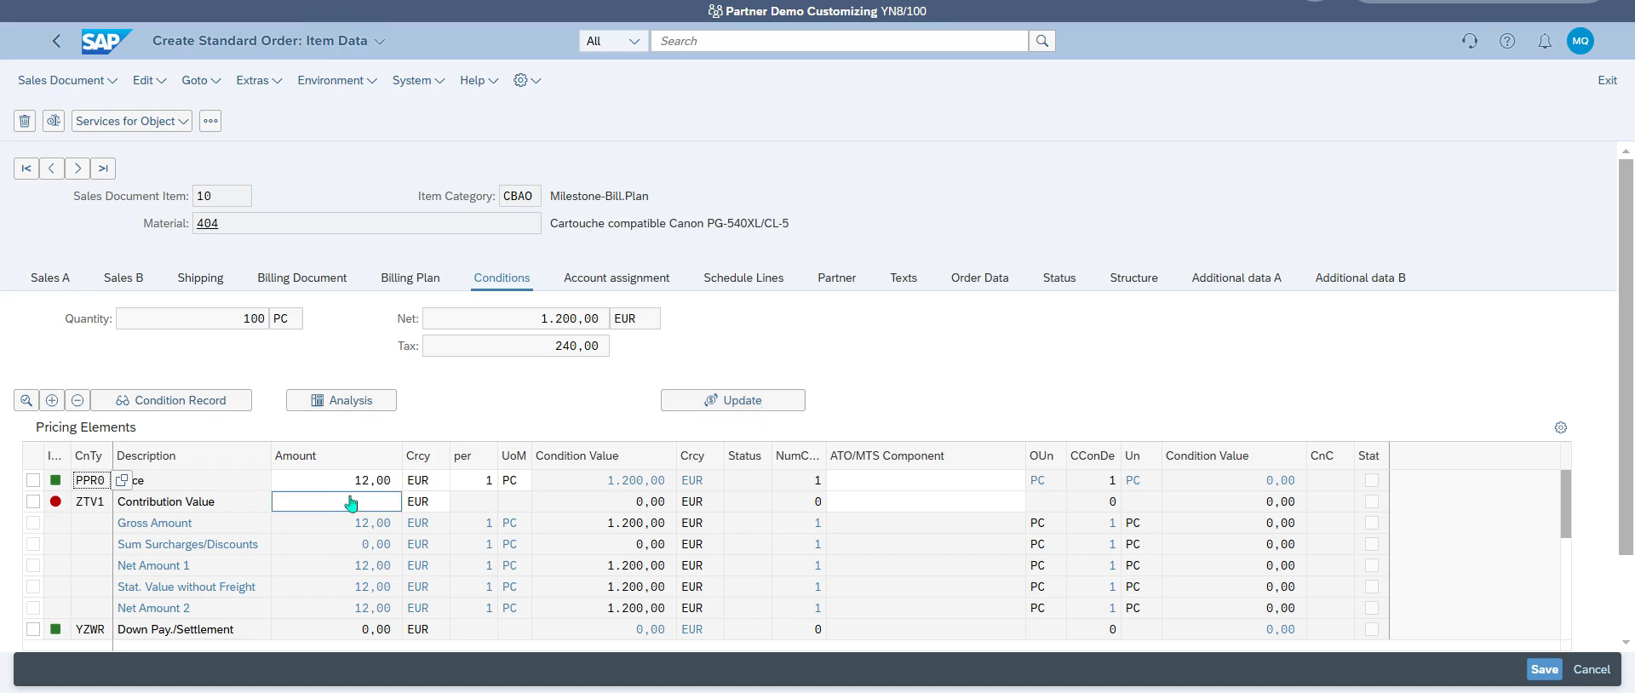
click(358, 488)
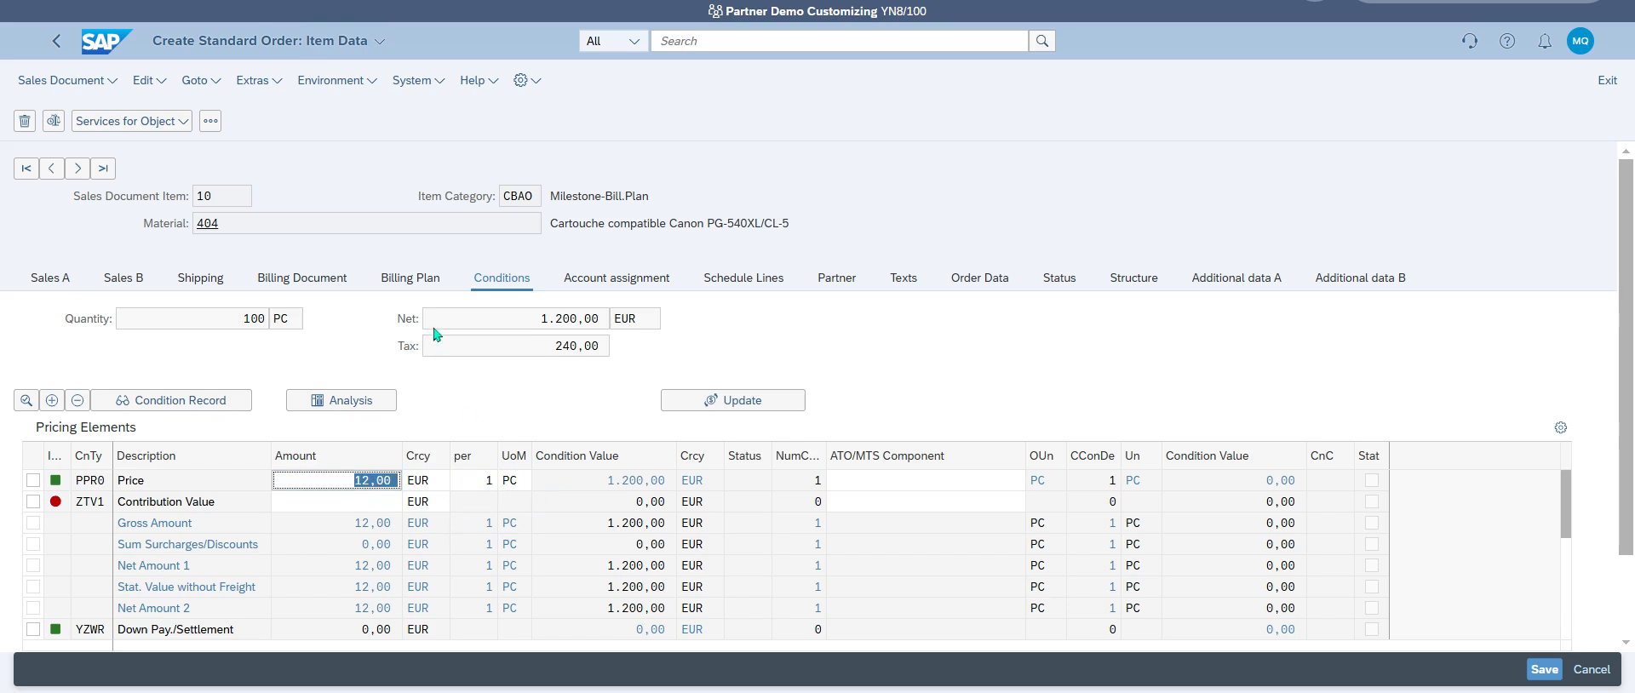
Add a date line to the item's billing plan with billing date 08.02.2025 and date description Y009 Down Payment.
click(399, 279)
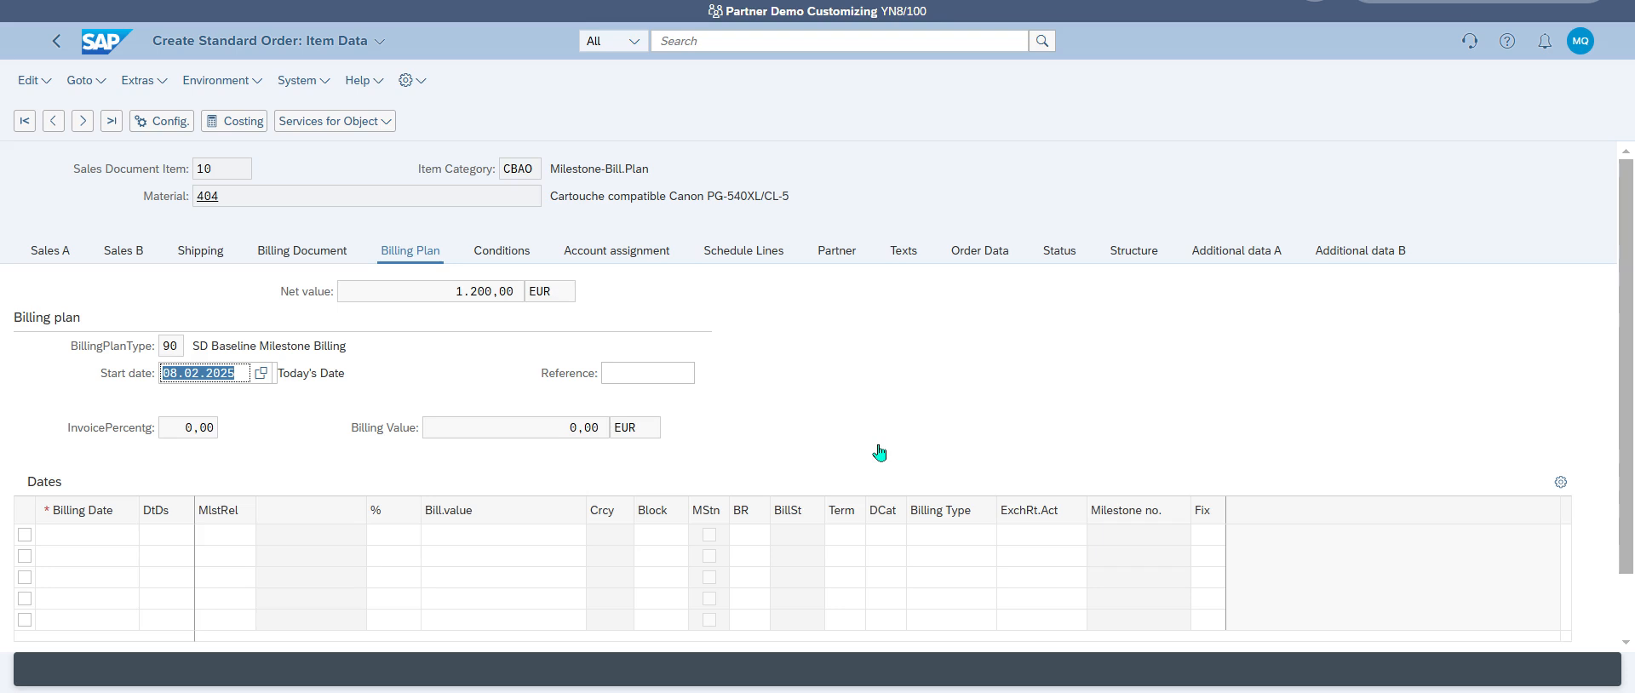
scroll(1106, 336, down, 2)
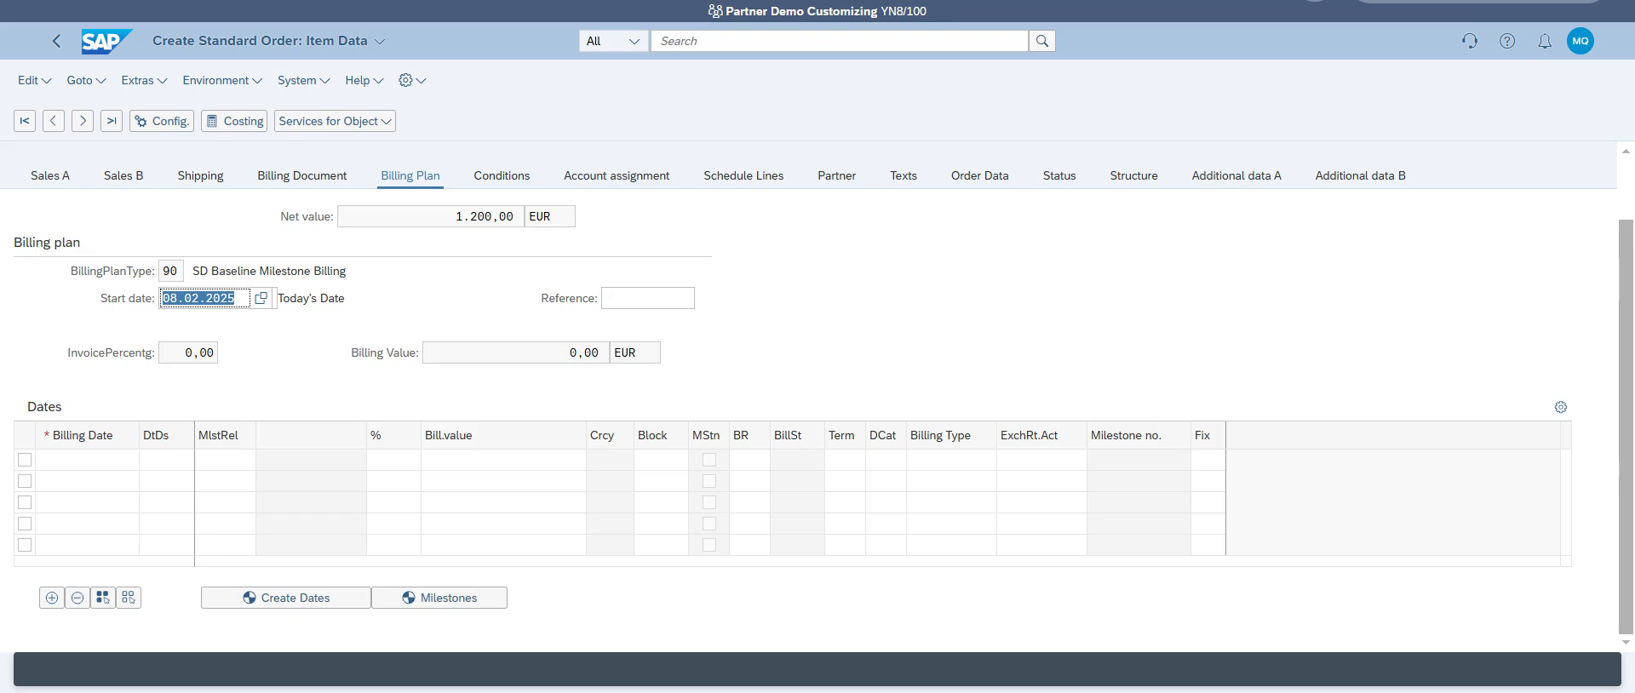
click(130, 464)
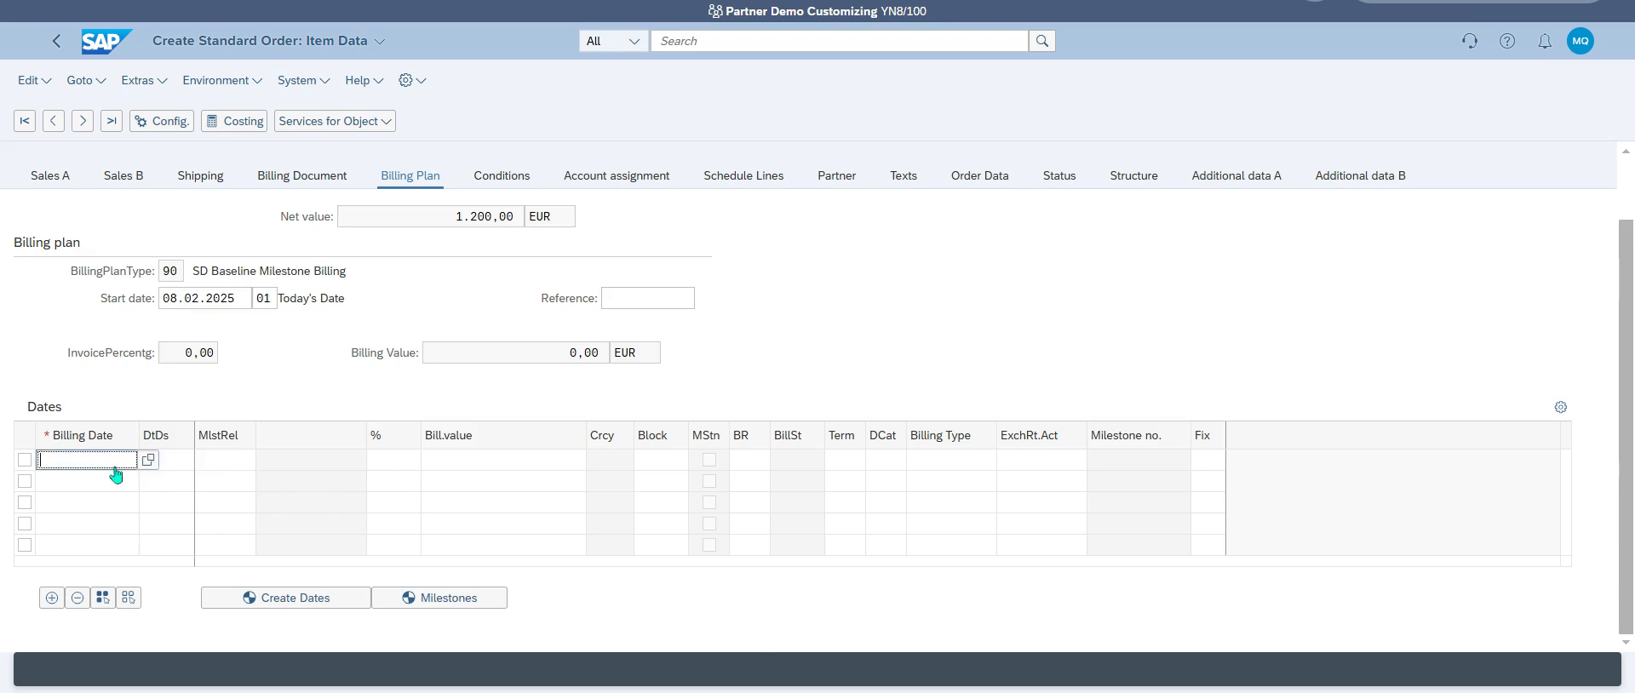
click(147, 462)
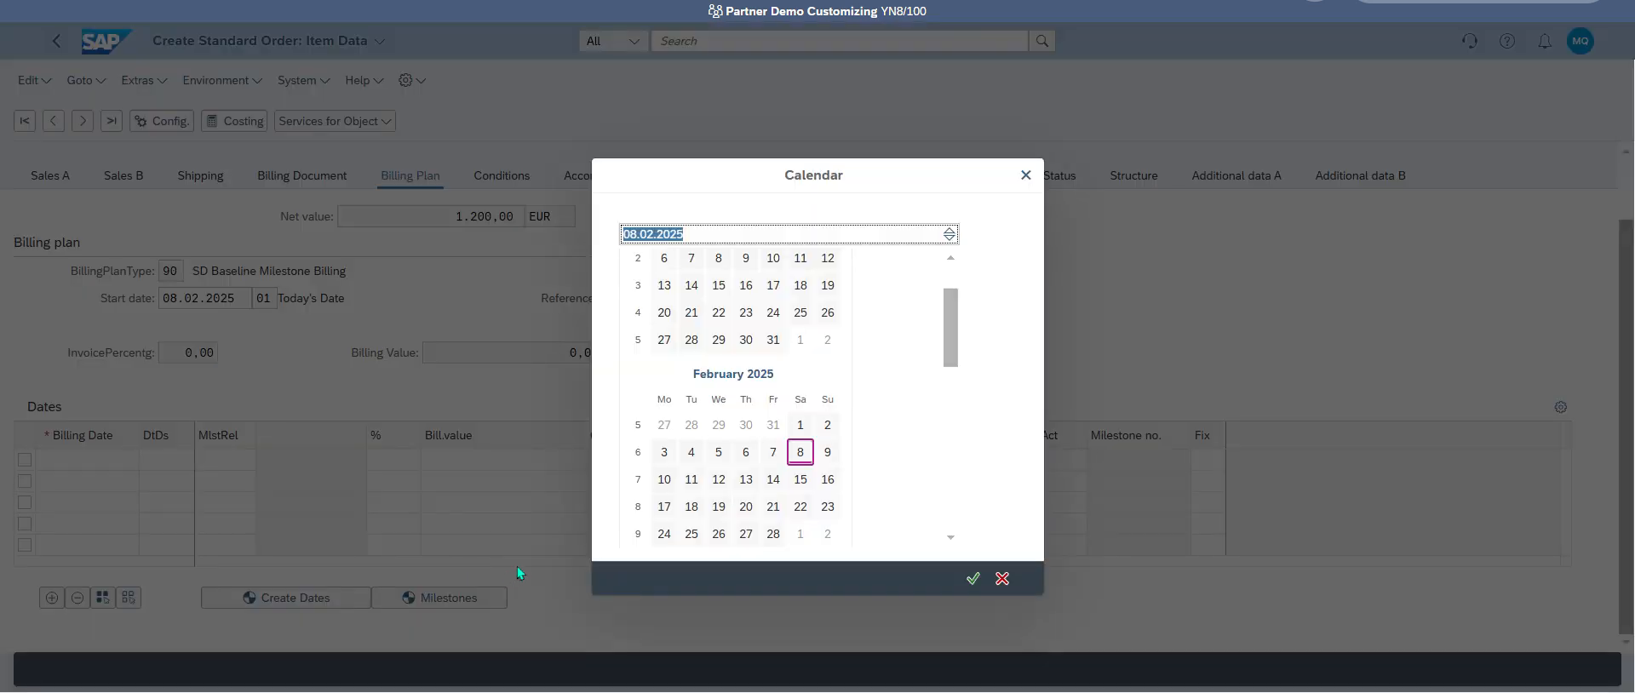
click(801, 453)
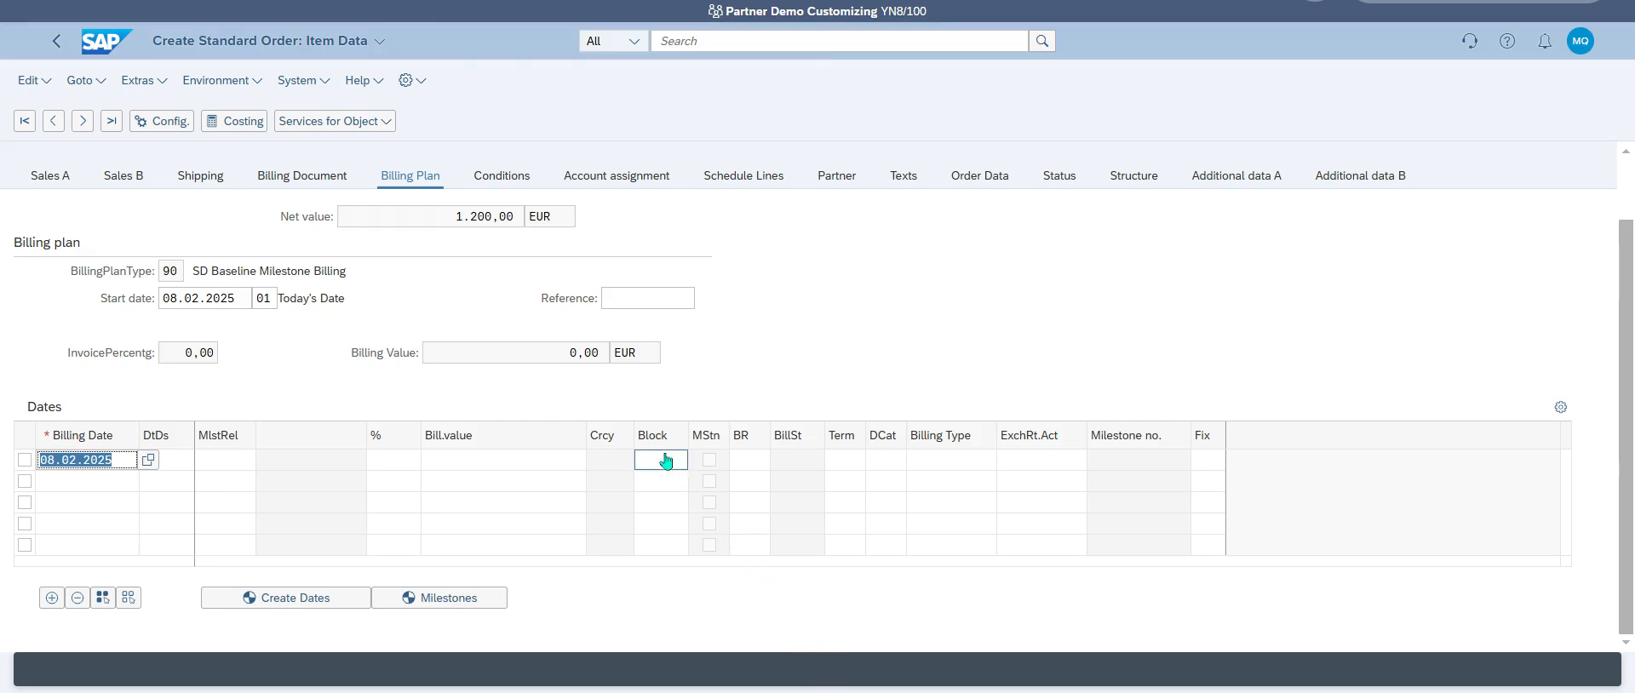
click(187, 462)
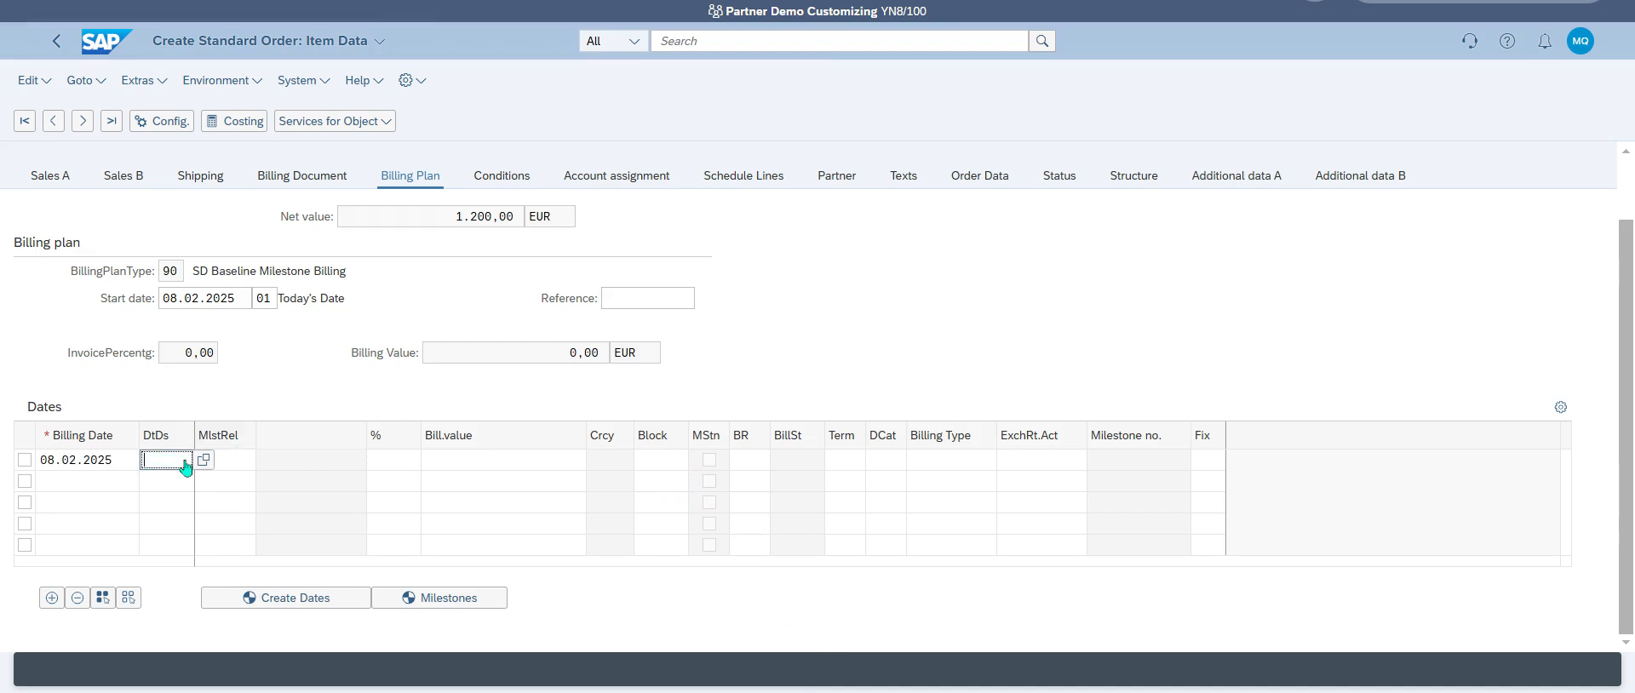
click(213, 465)
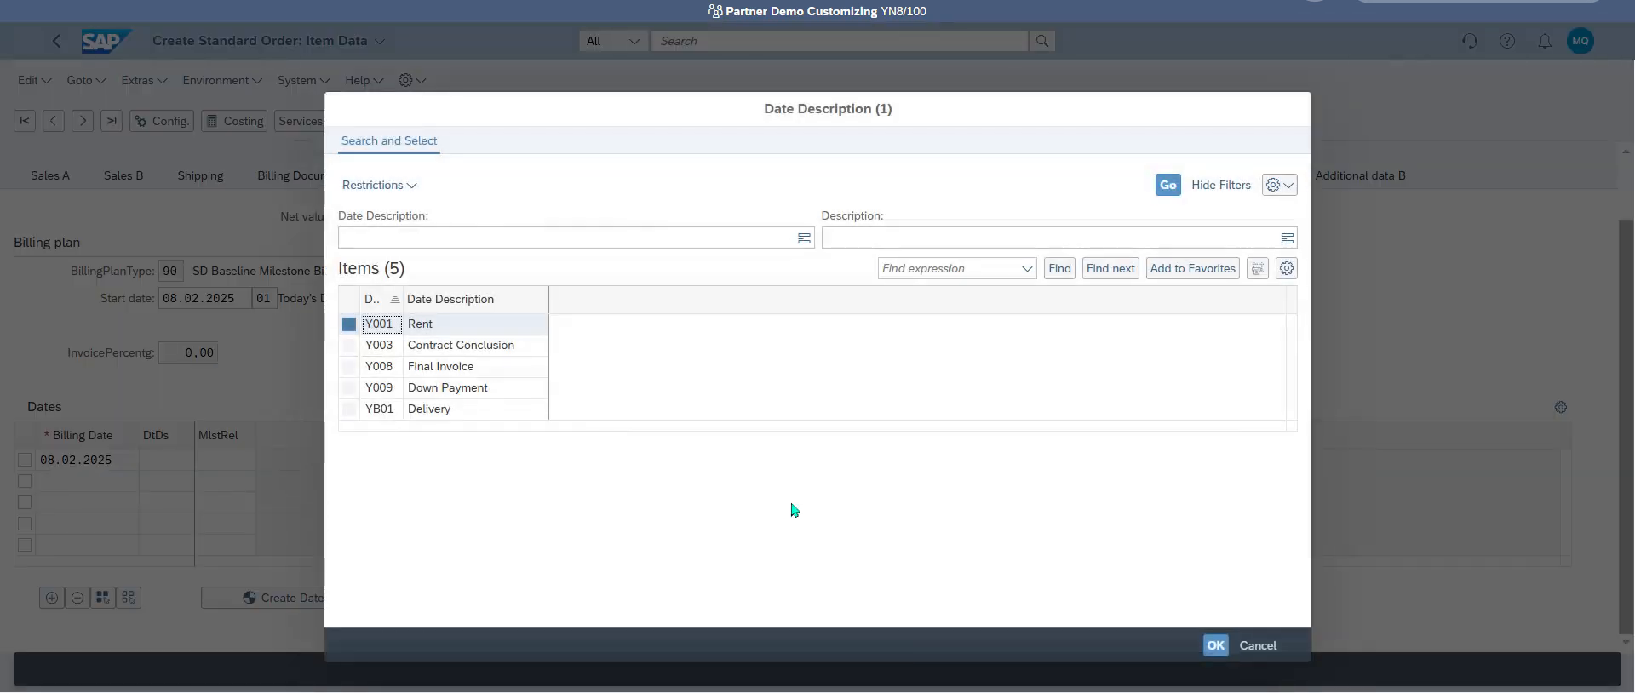
double_click(499, 391)
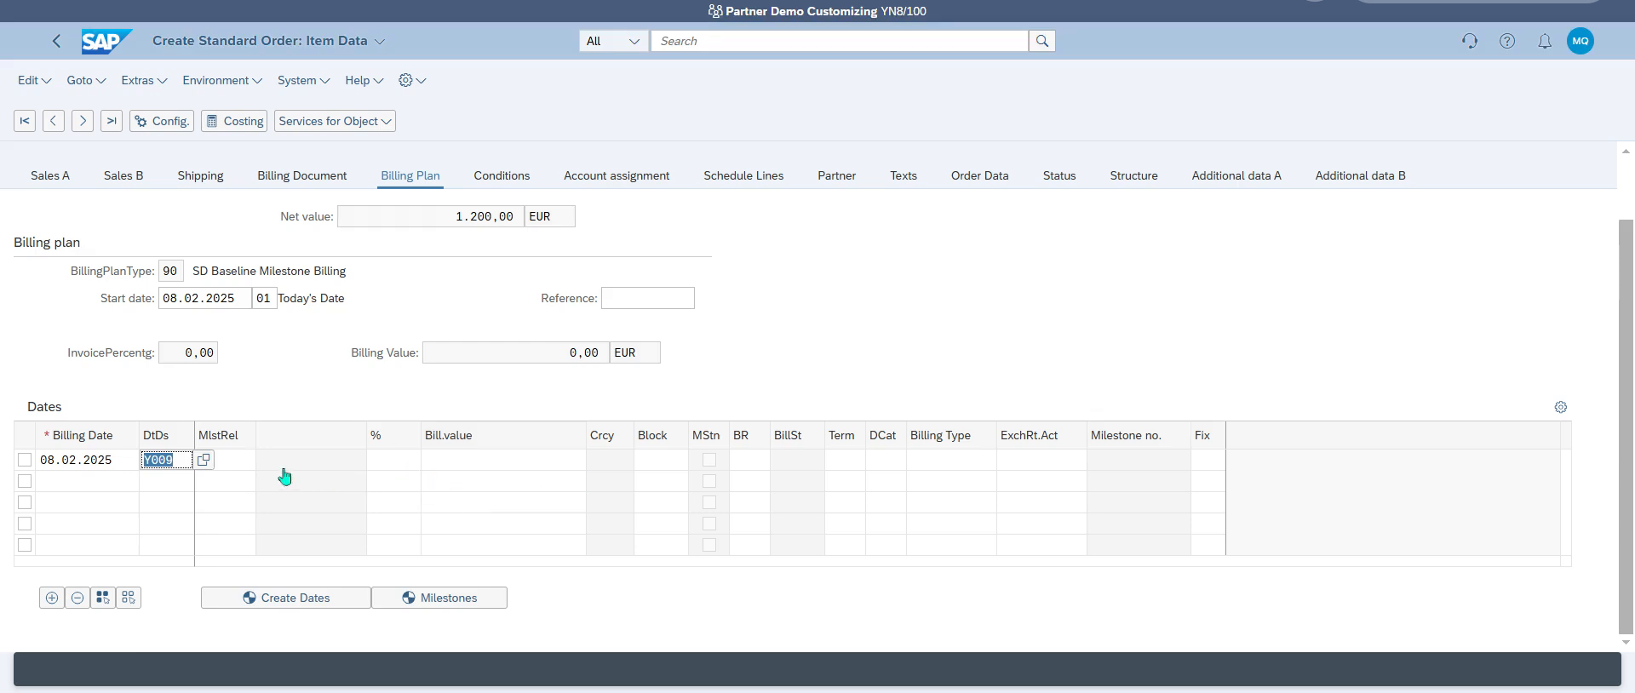
Set the down payment line's date category to 04 Down Payment Request (Amount).
click(239, 461)
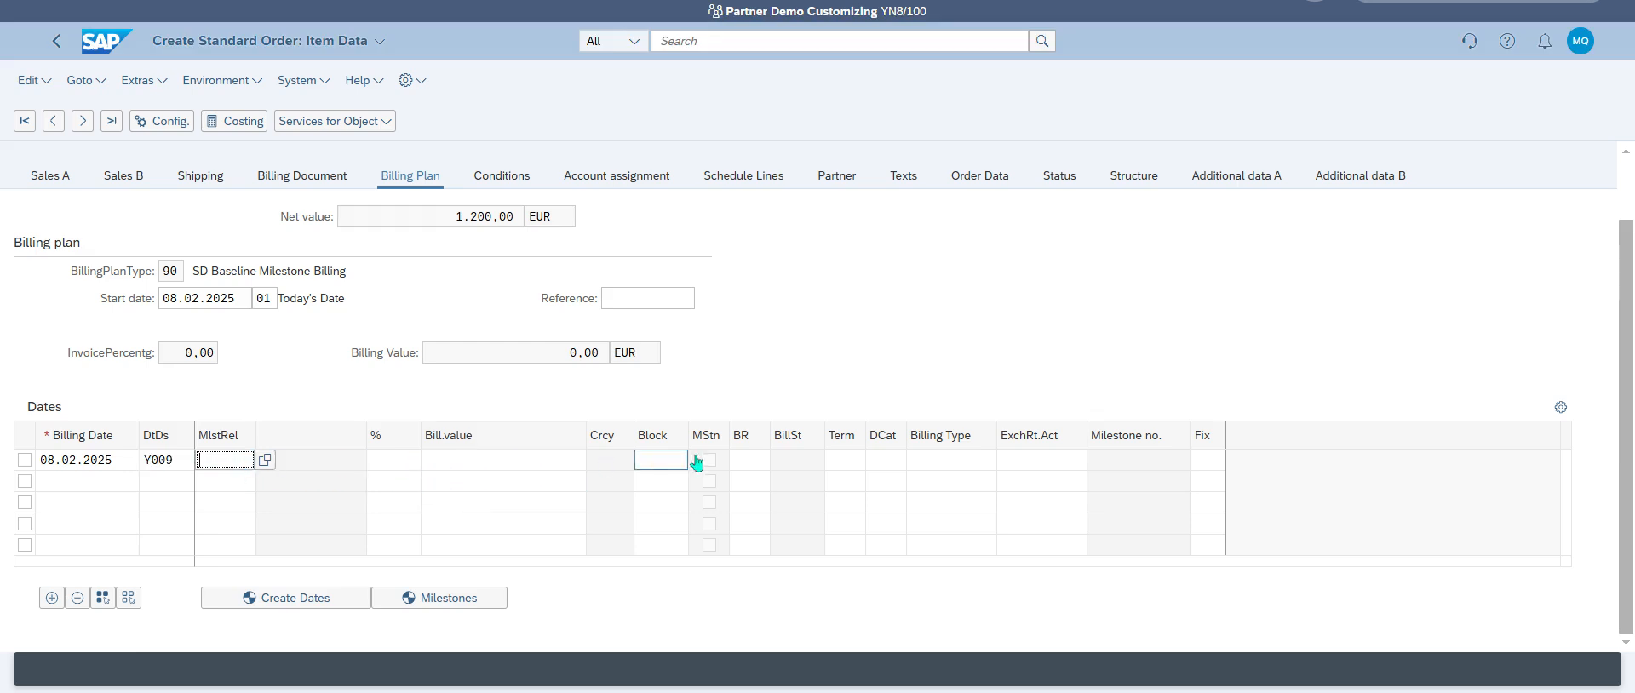
click(882, 461)
click(916, 461)
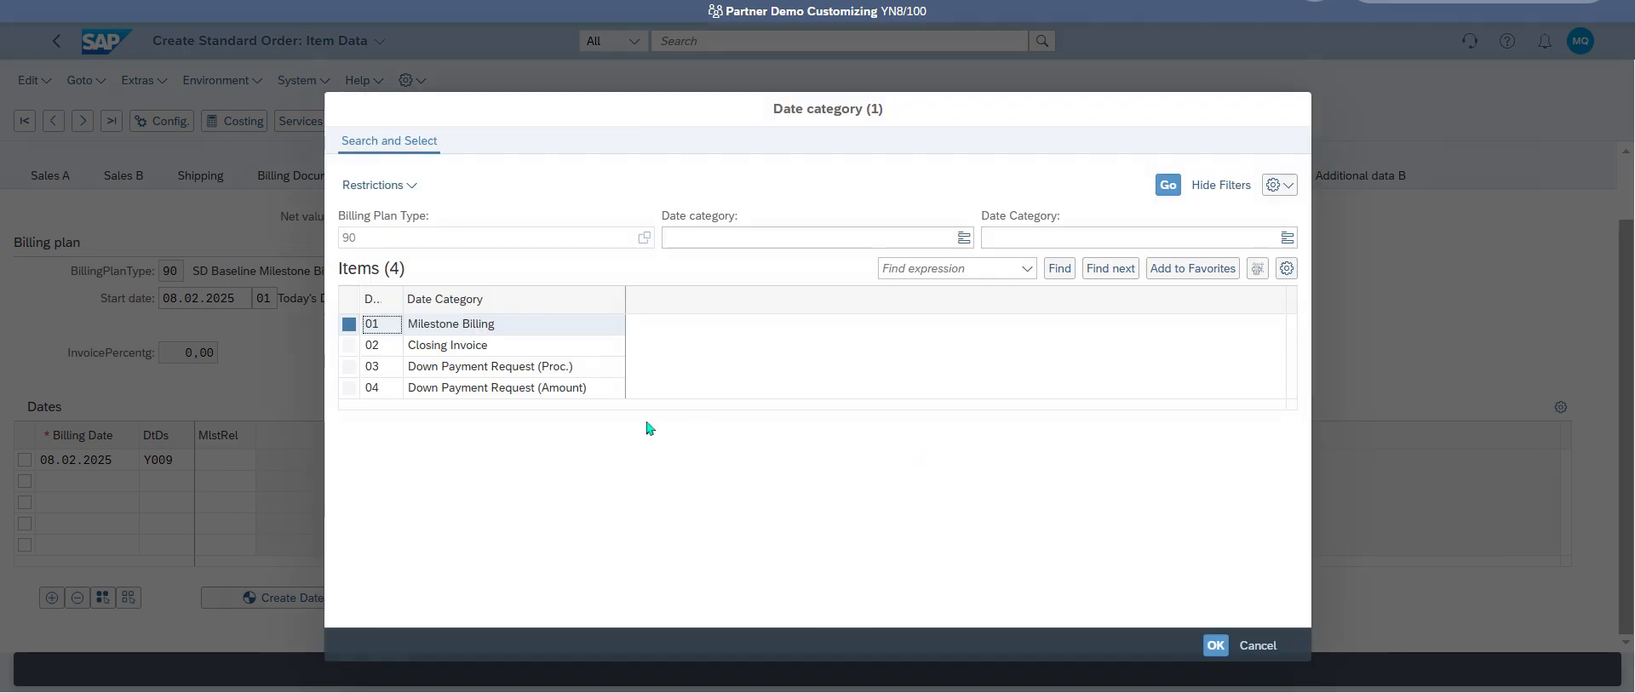
double_click(517, 391)
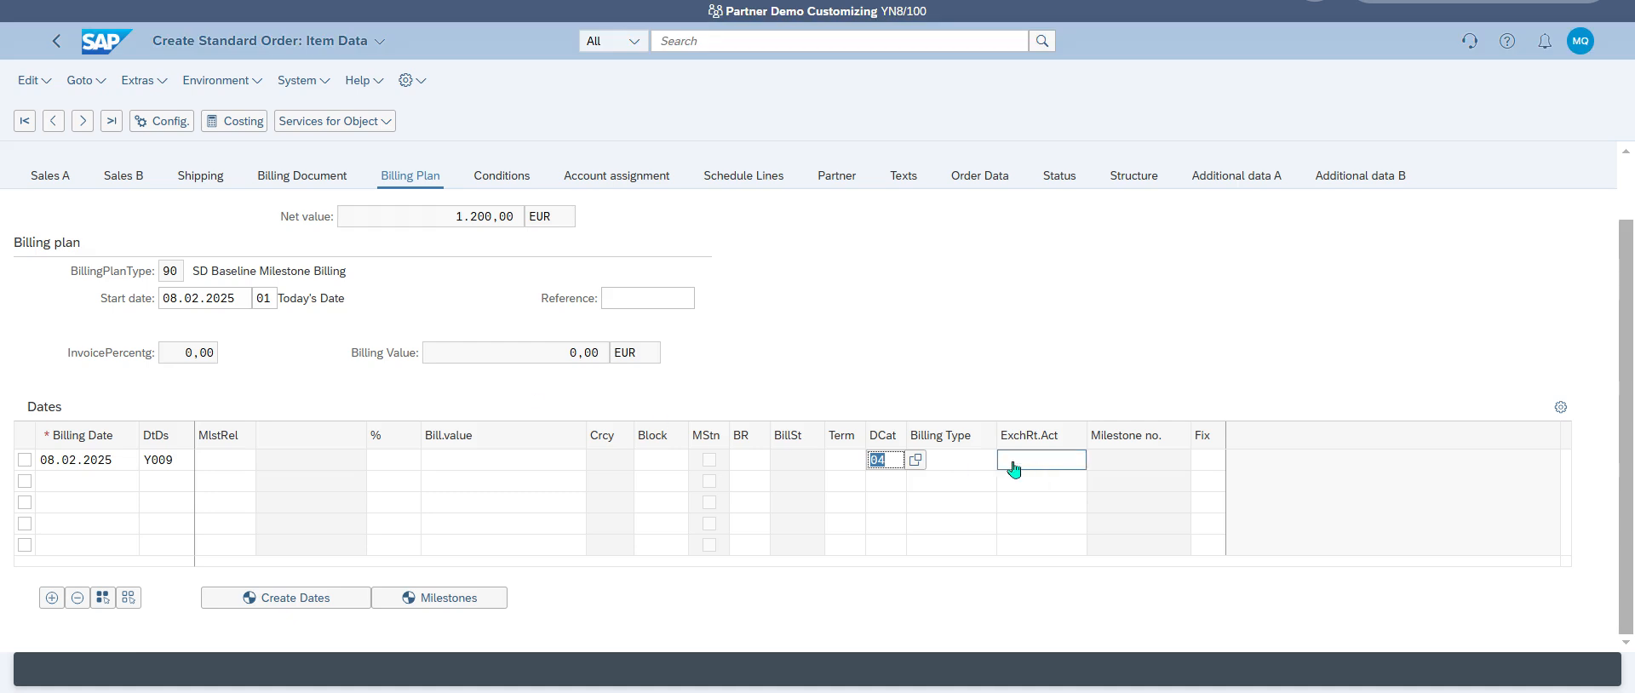
Set the down payment line's date category to 03 Down Payment Request (Proc.).
click(916, 464)
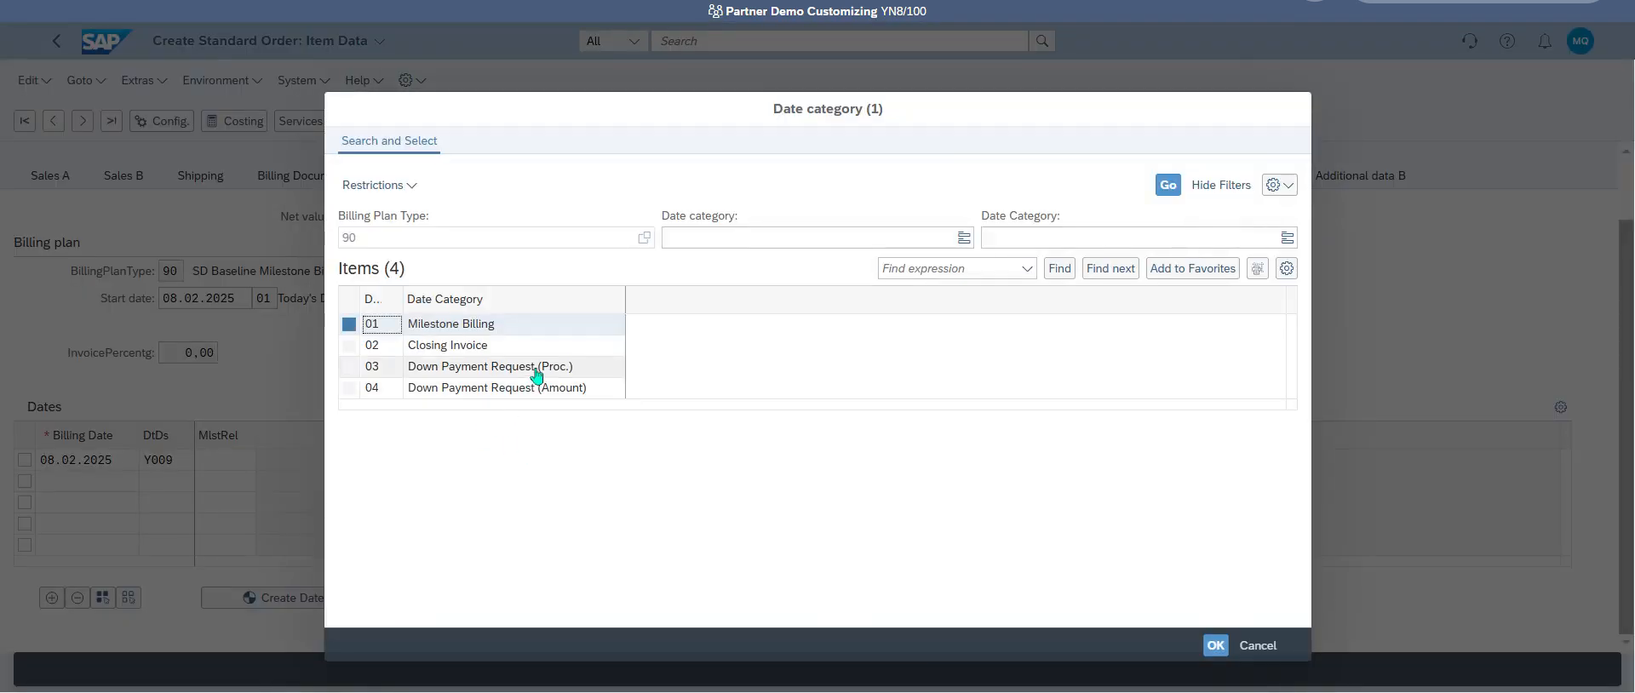
click(537, 369)
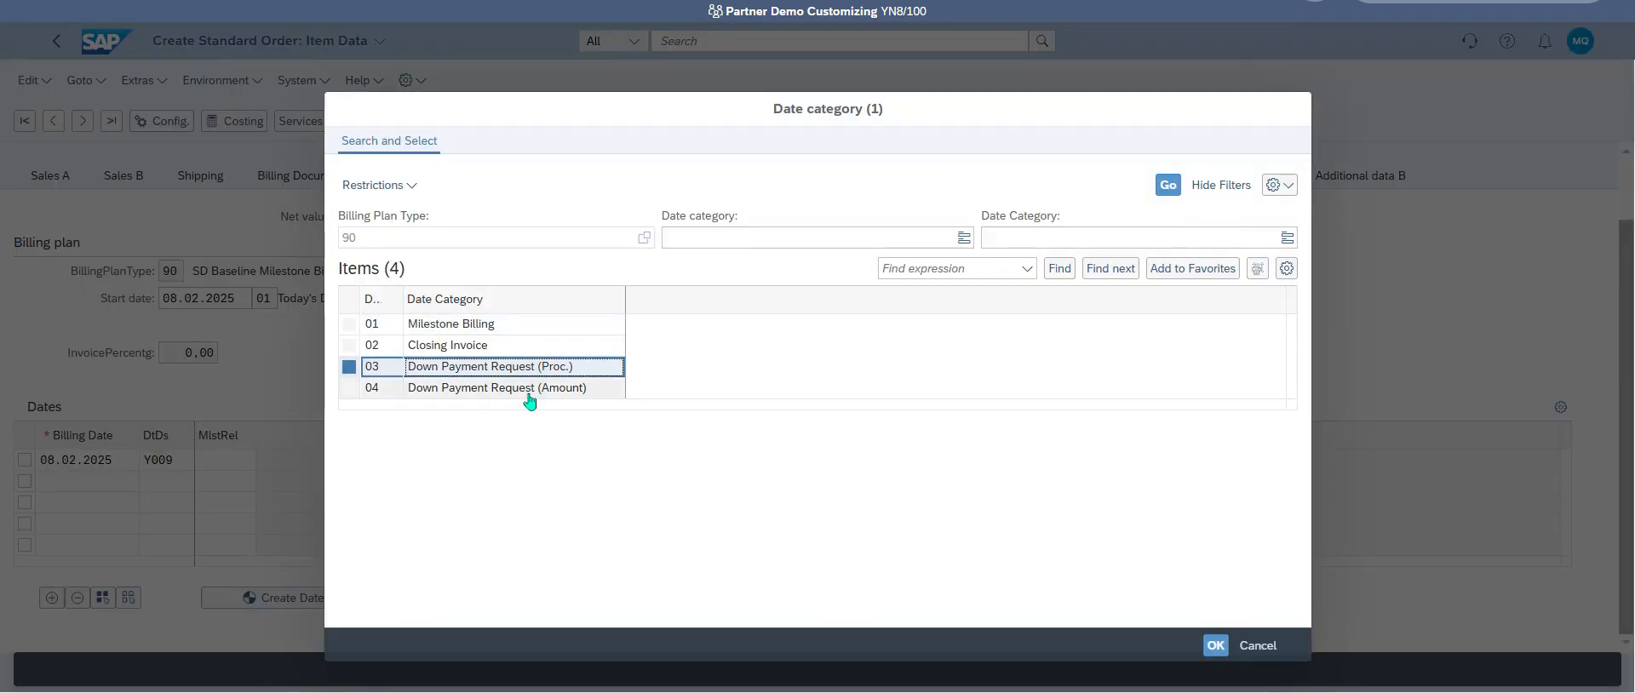
double_click(530, 368)
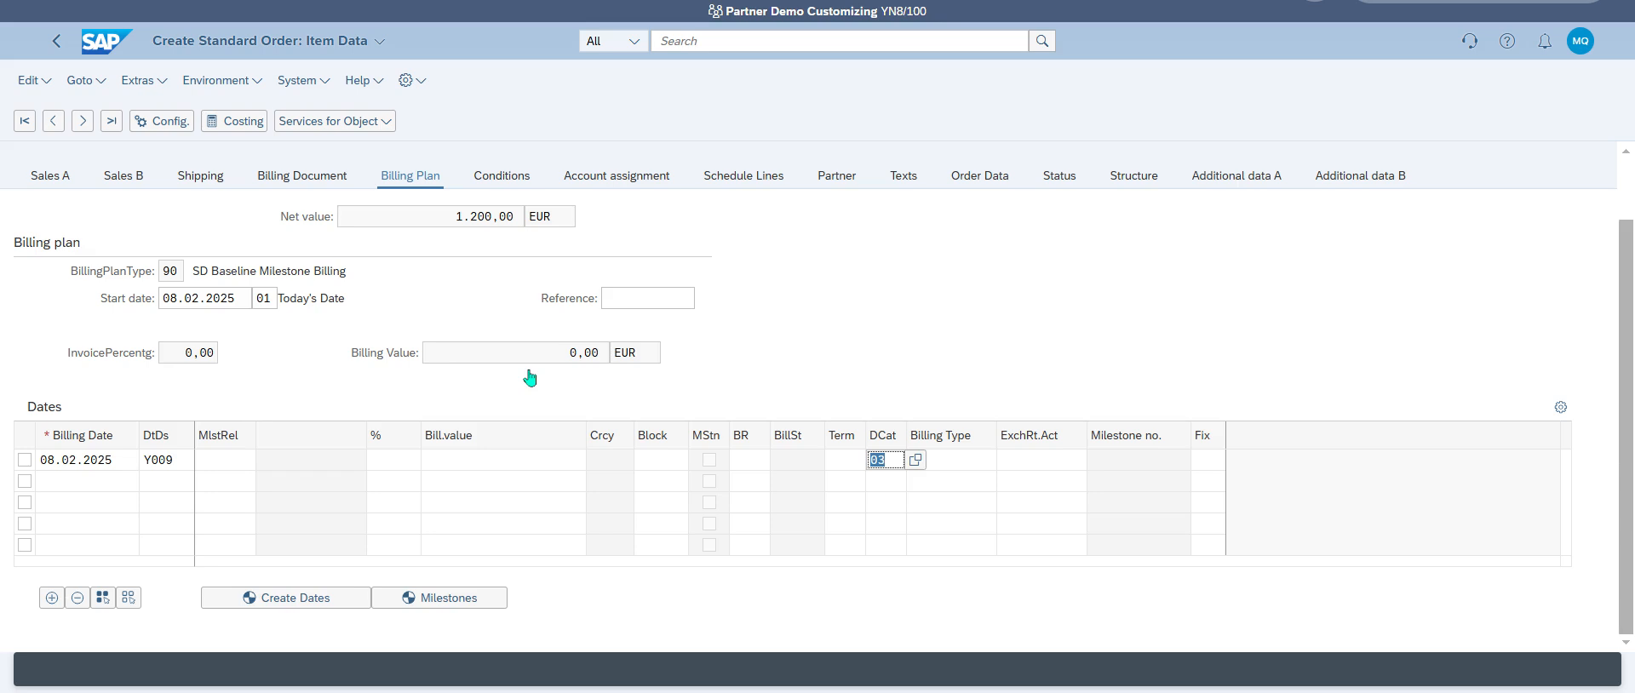
Set the percentage of the Y009 down payment line in the billing plan to 30.
click(410, 461)
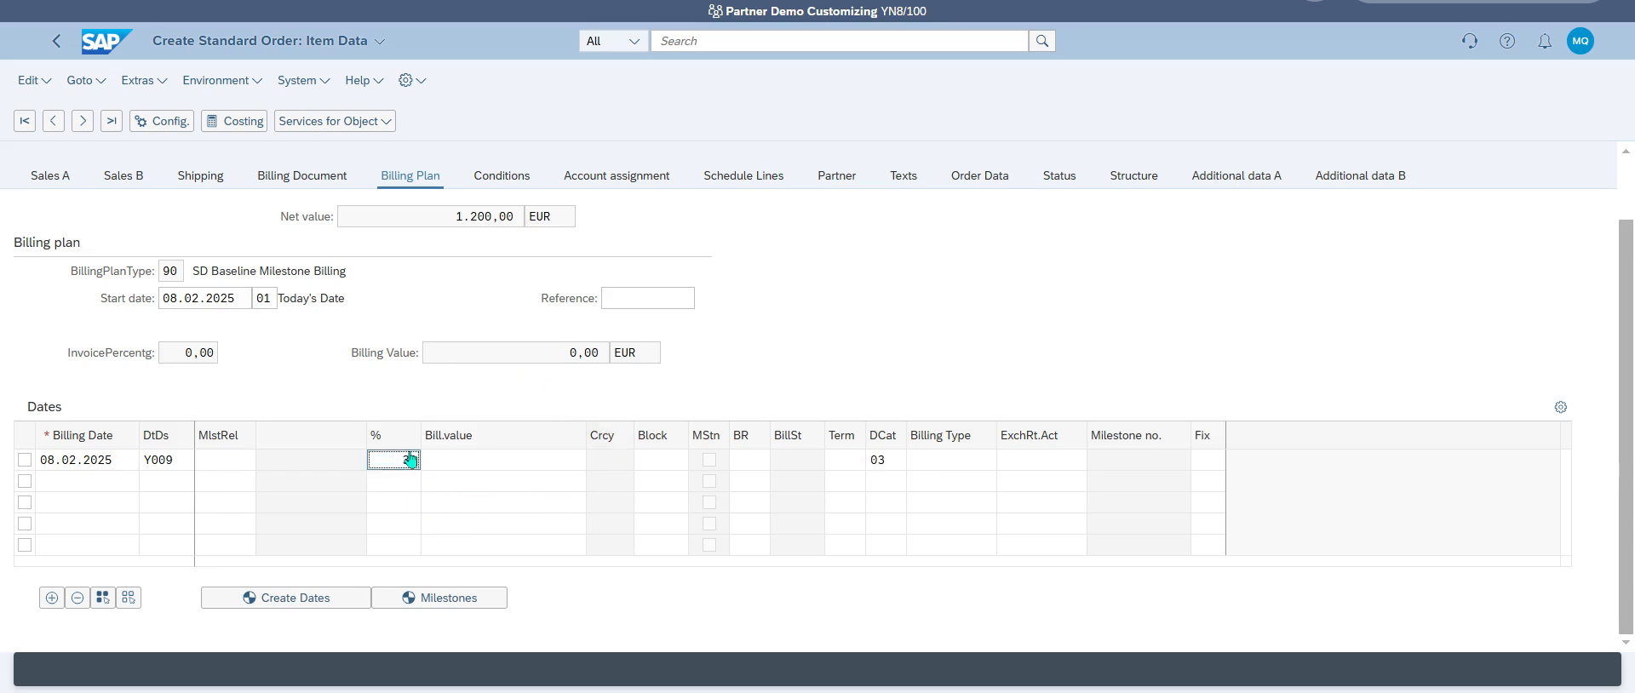
text(30)
key(Return)
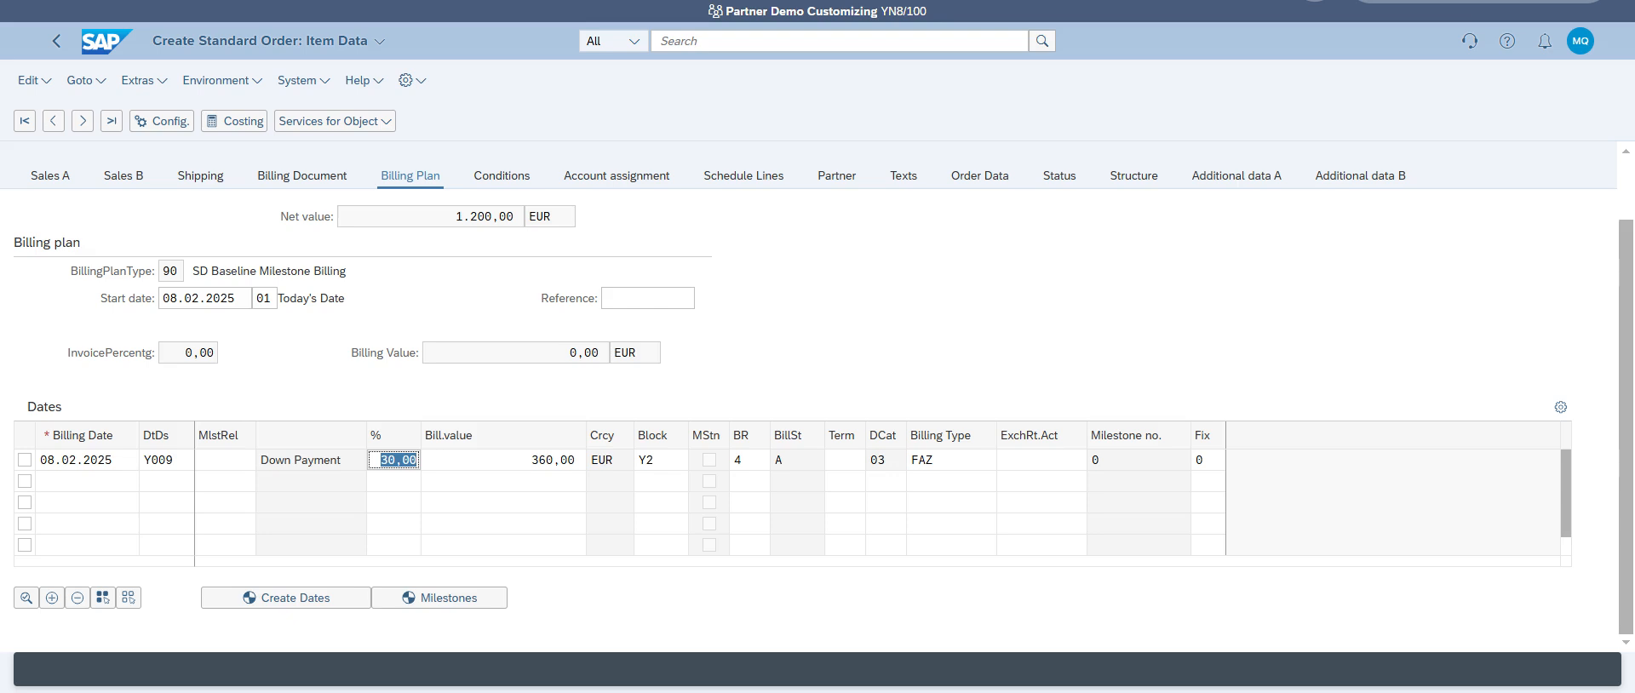
Add a second billing plan line with date category 02 Closing Invoice, billing date 28.02.2025 and date description YB01 Delivery.
click(886, 482)
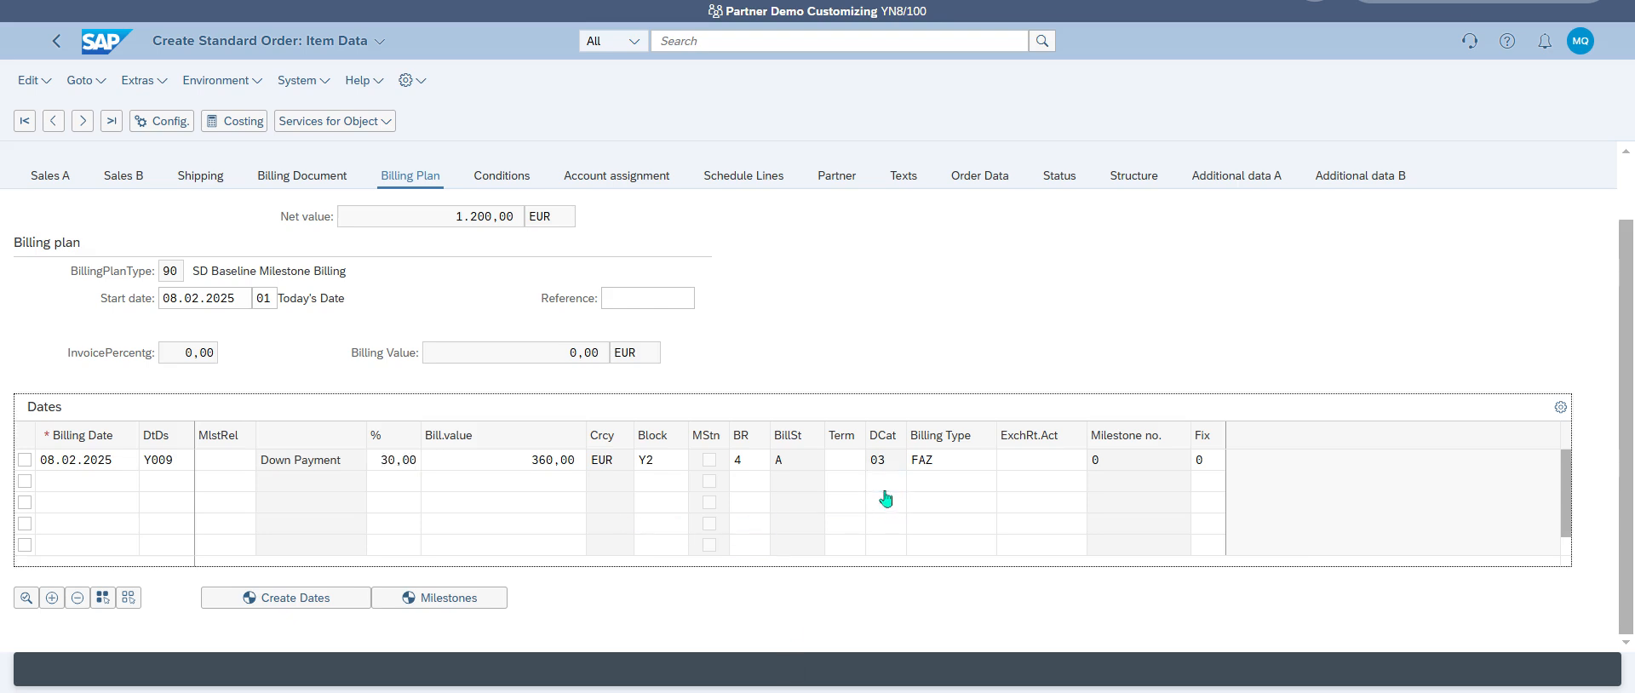
click(916, 482)
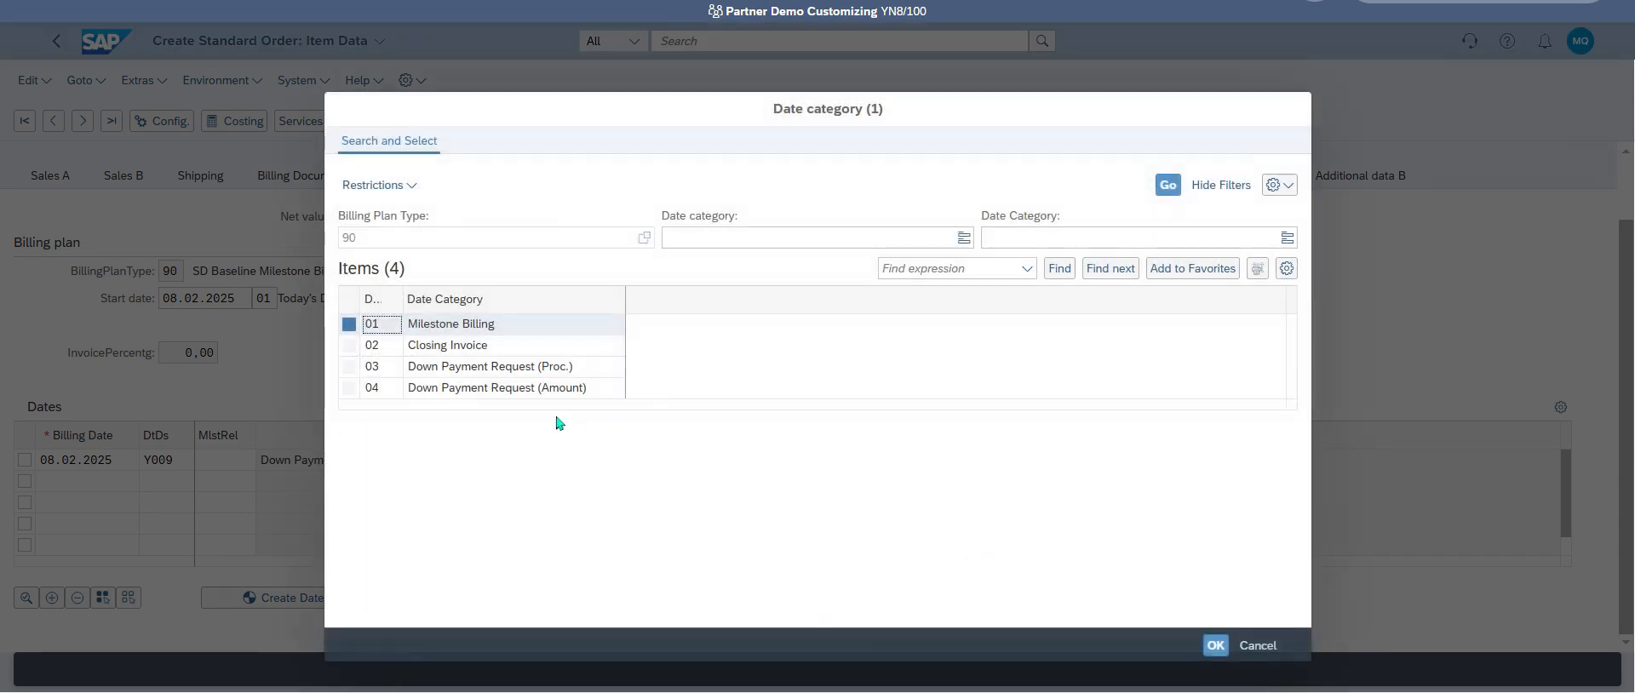
double_click(472, 346)
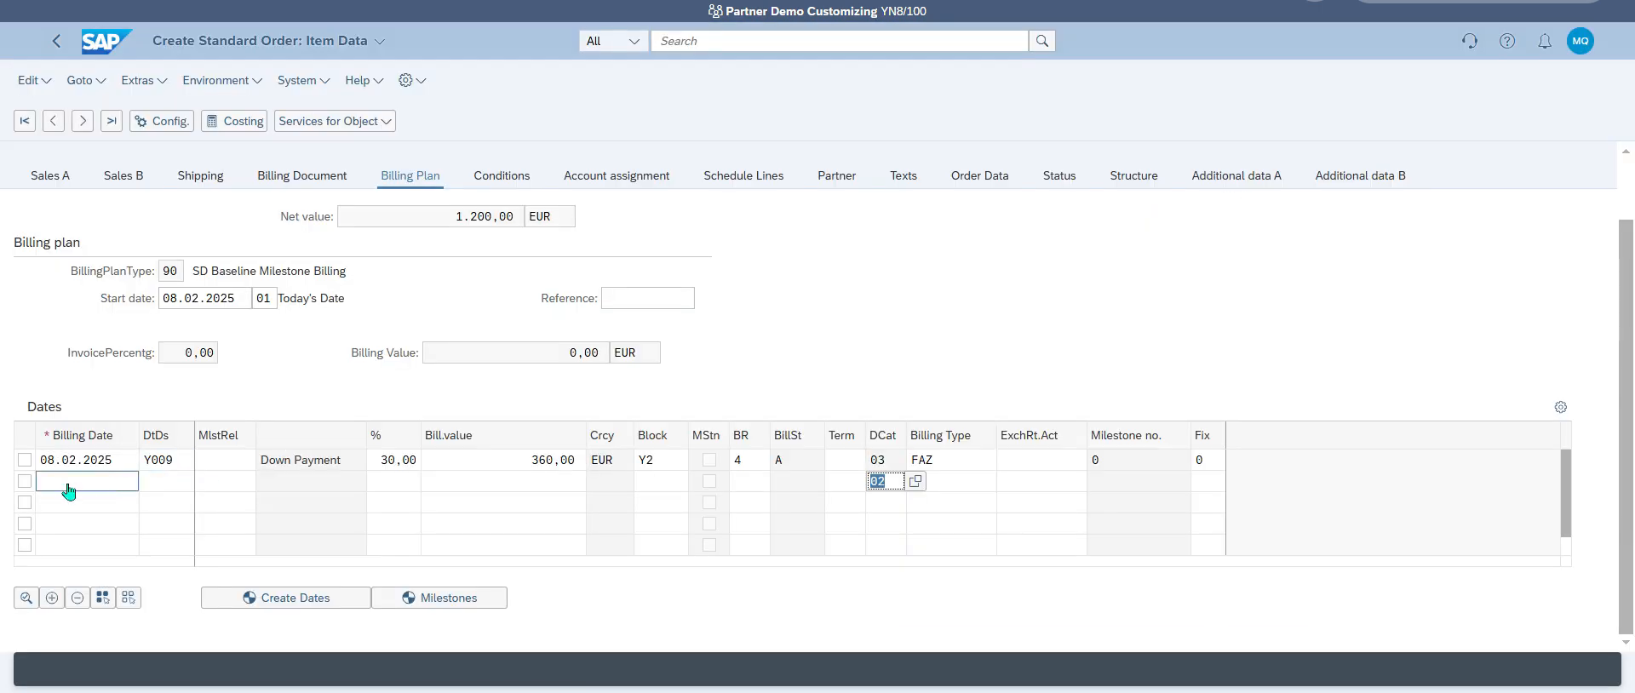
click(72, 484)
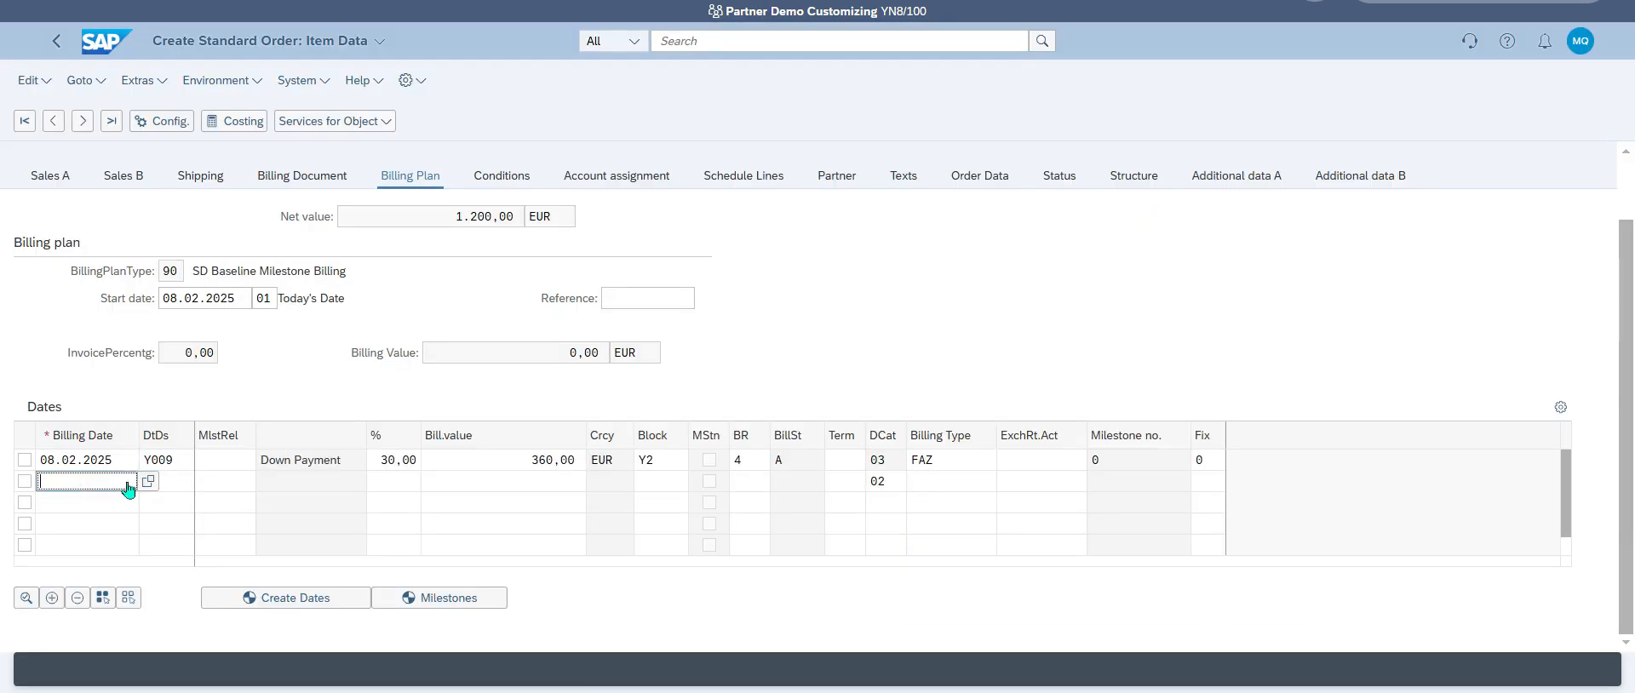
click(147, 483)
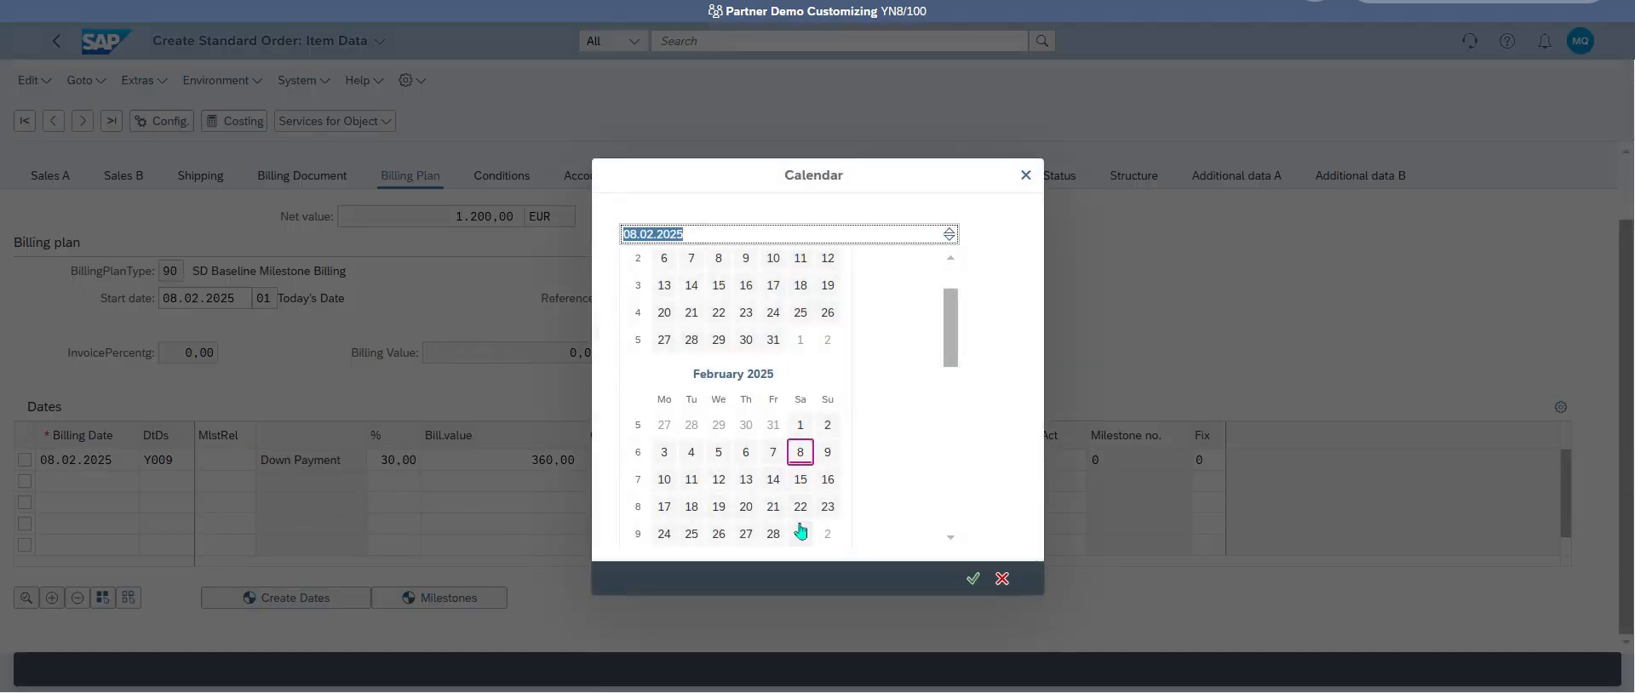
double_click(771, 538)
click(174, 484)
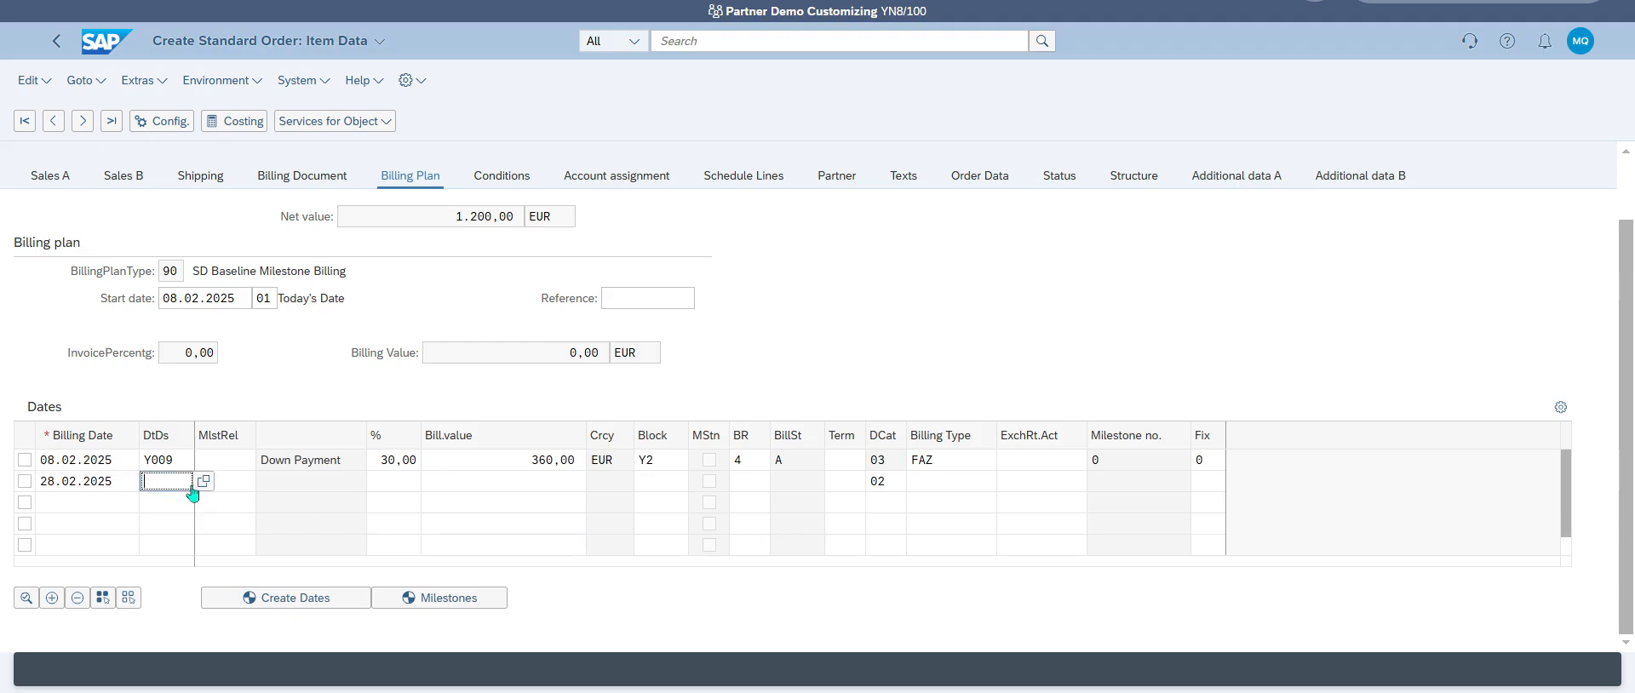
click(204, 483)
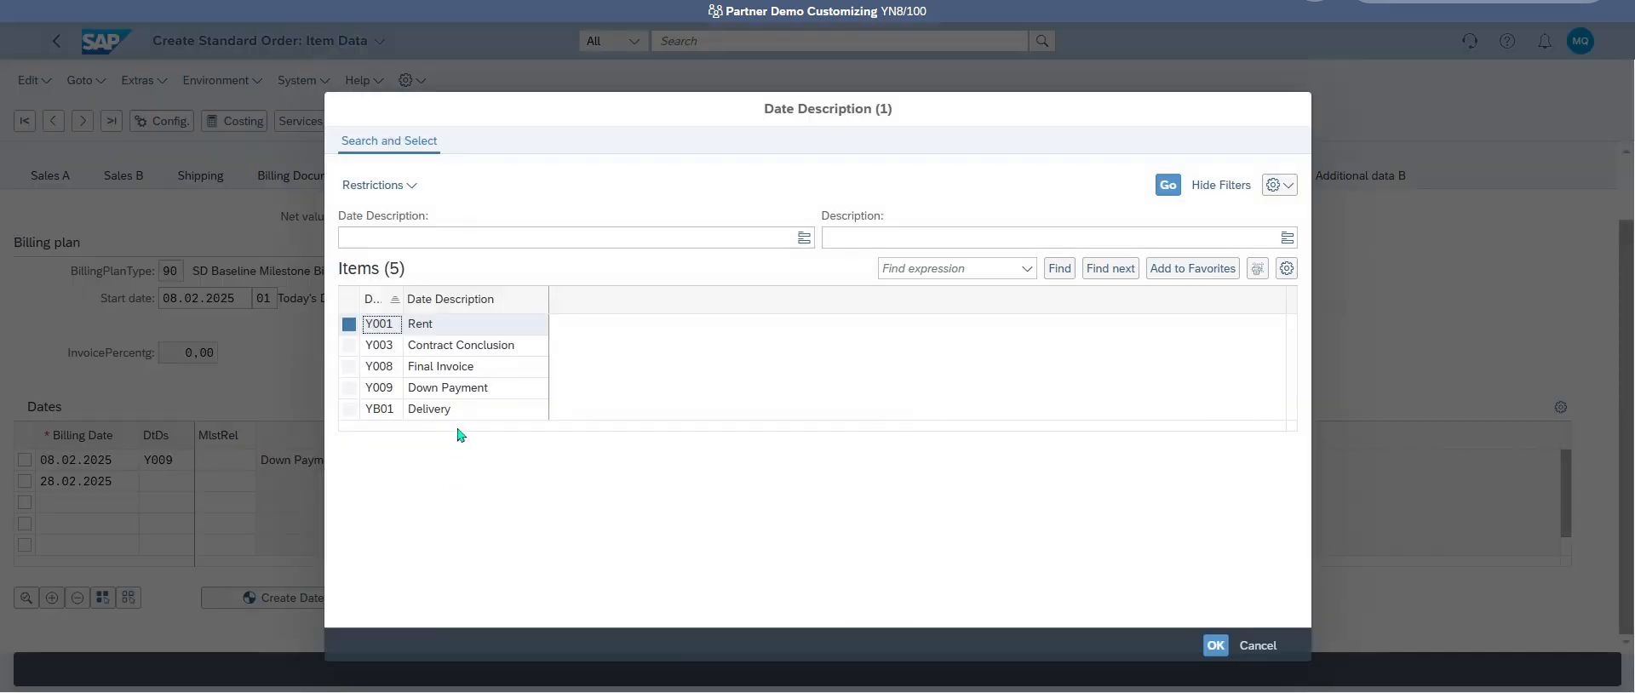
double_click(452, 416)
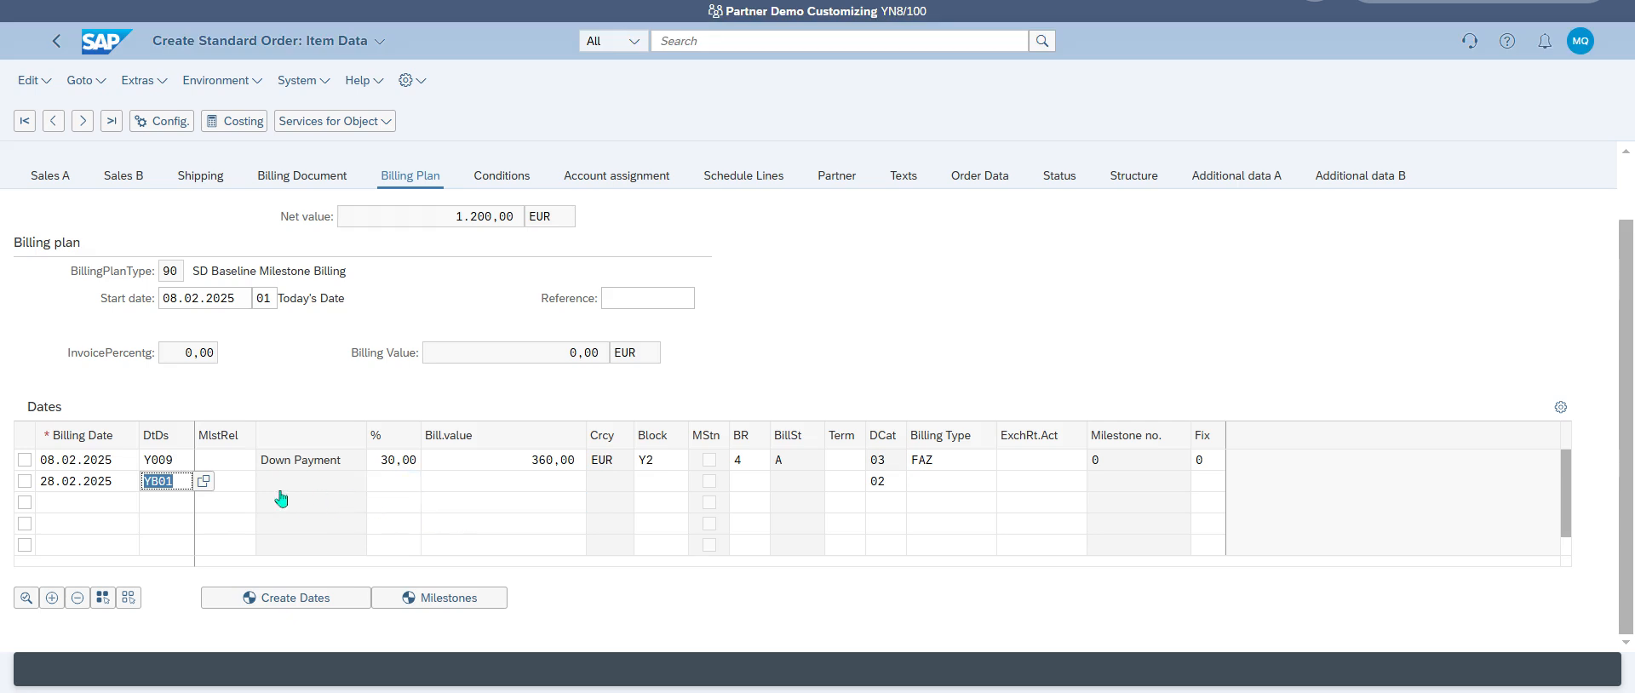
key(Return)
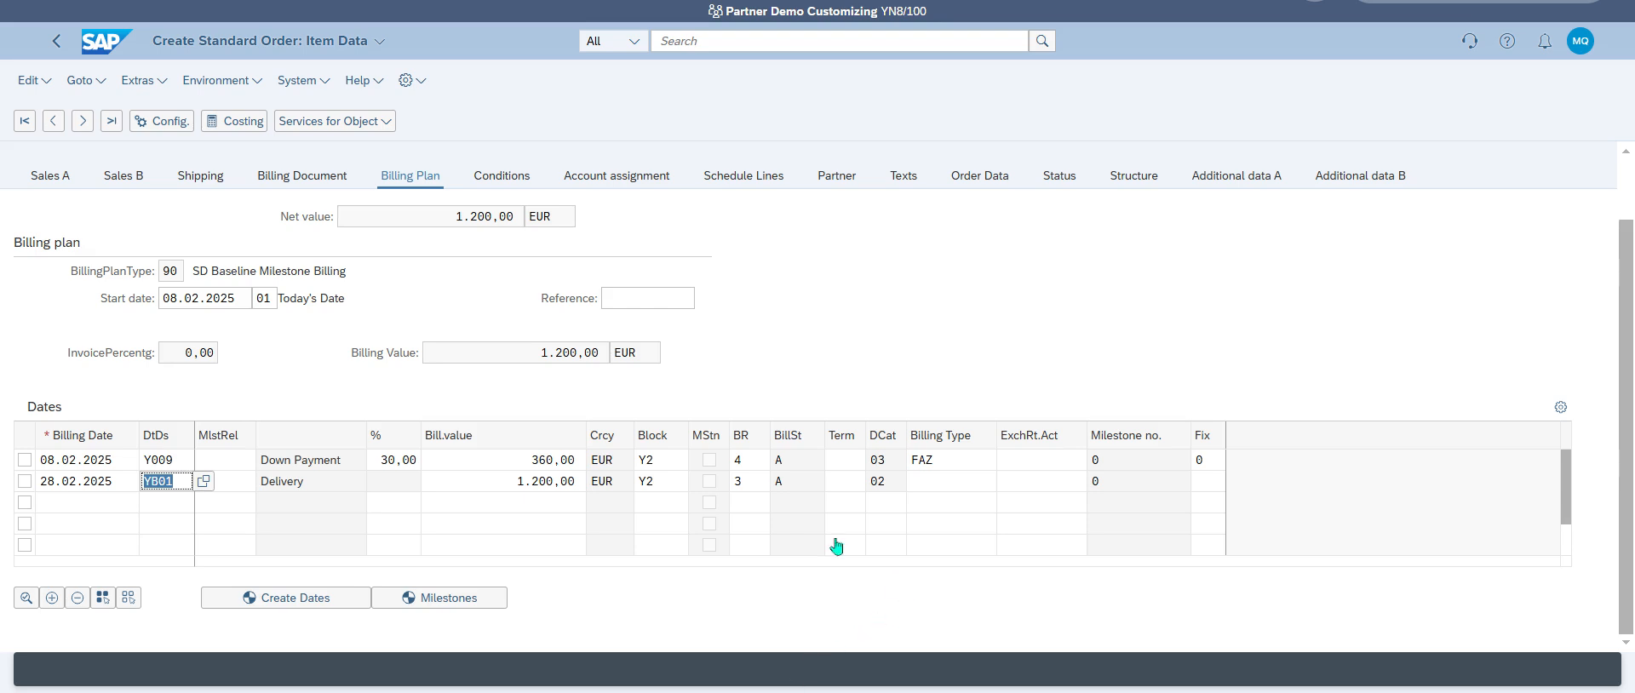
Remove the billing block from the down payment line and save the standard order.
click(648, 461)
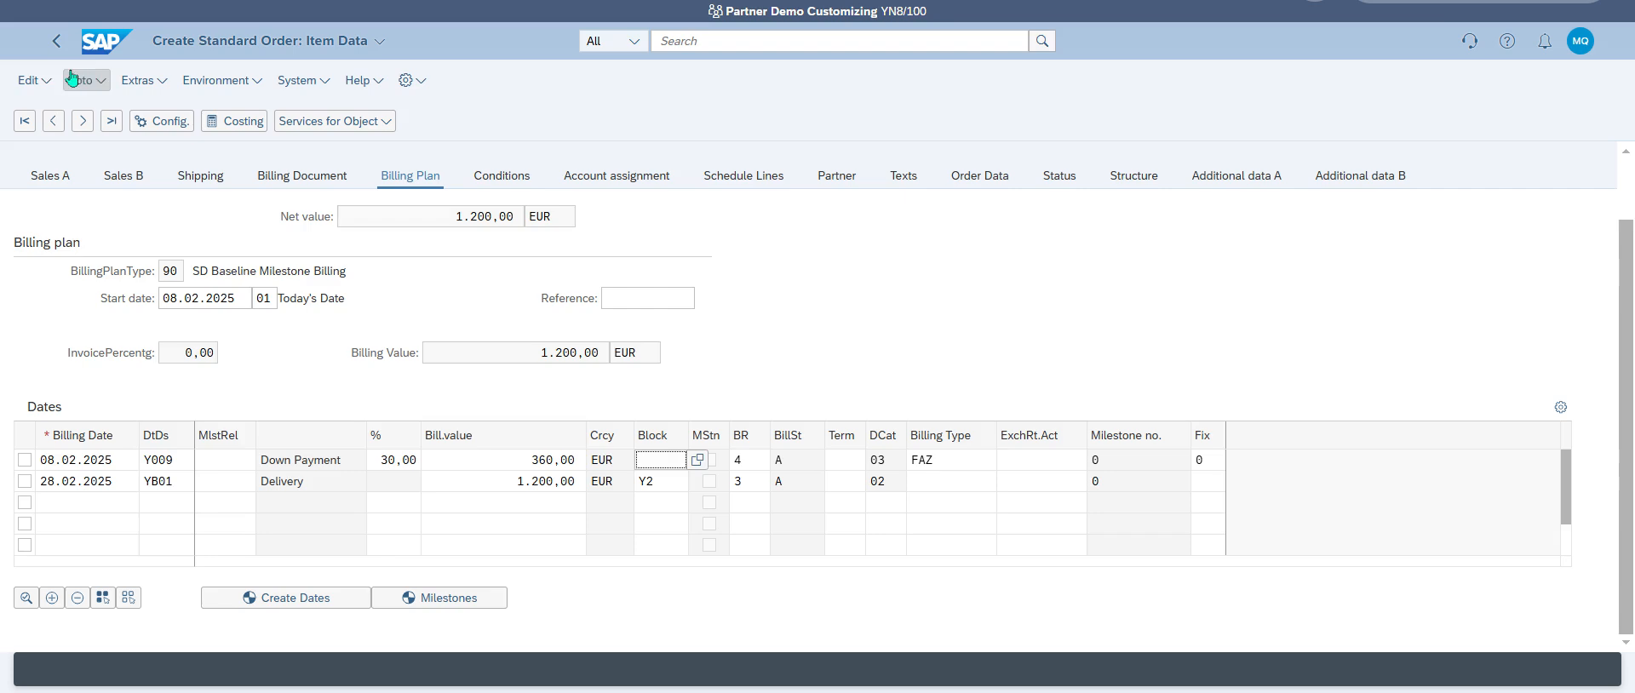
click(57, 41)
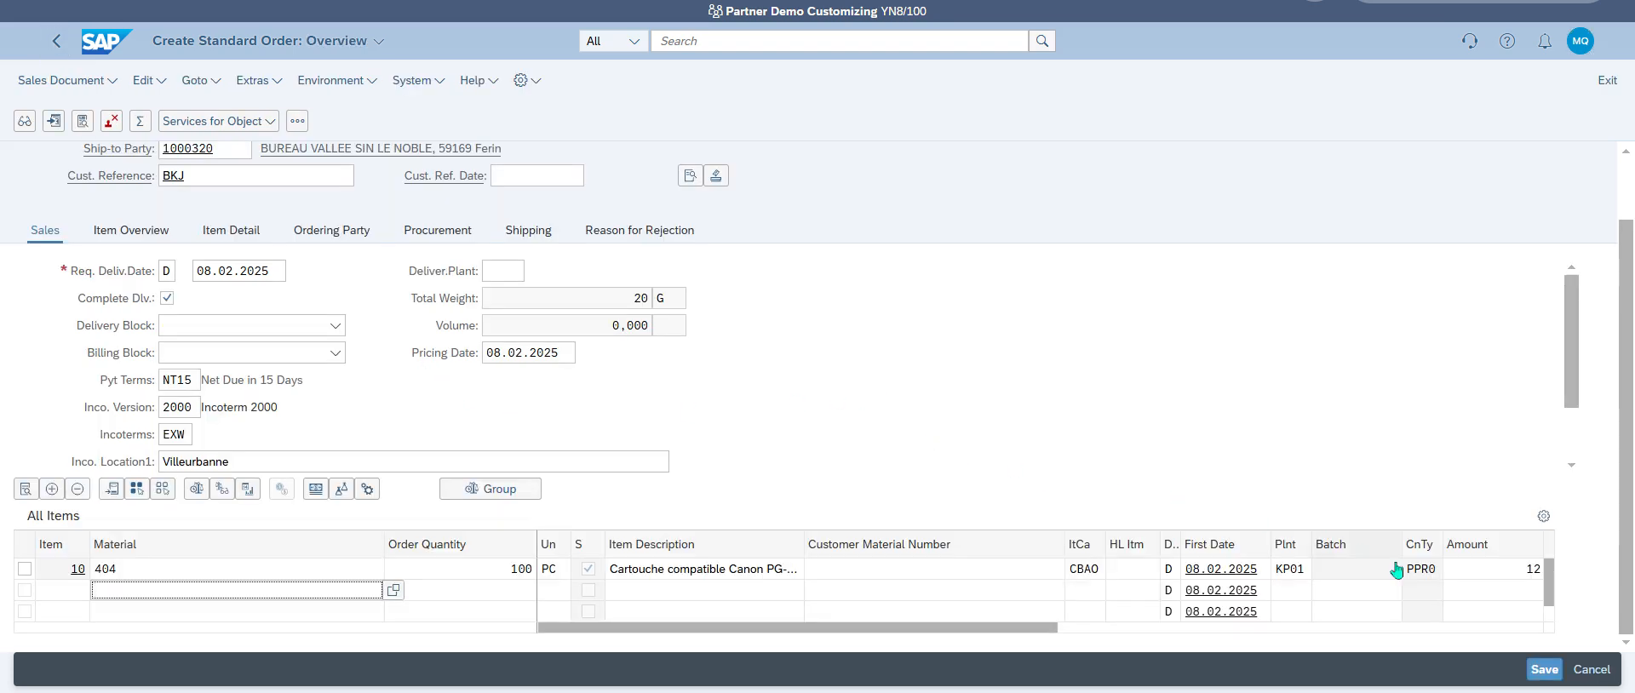
click(1545, 669)
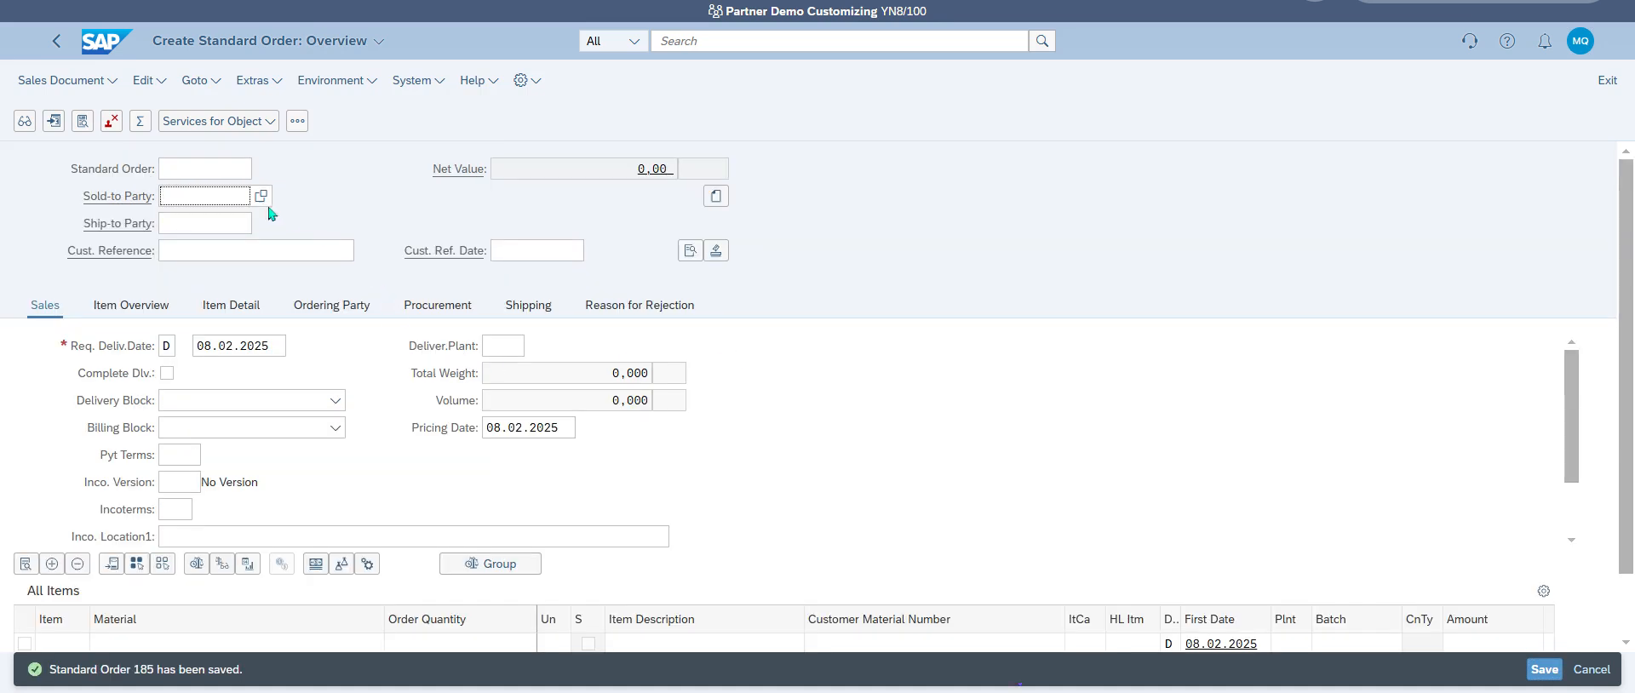
Return to the sales orders list and open the newly saved order with customer reference BKJ.
click(56, 41)
click(53, 42)
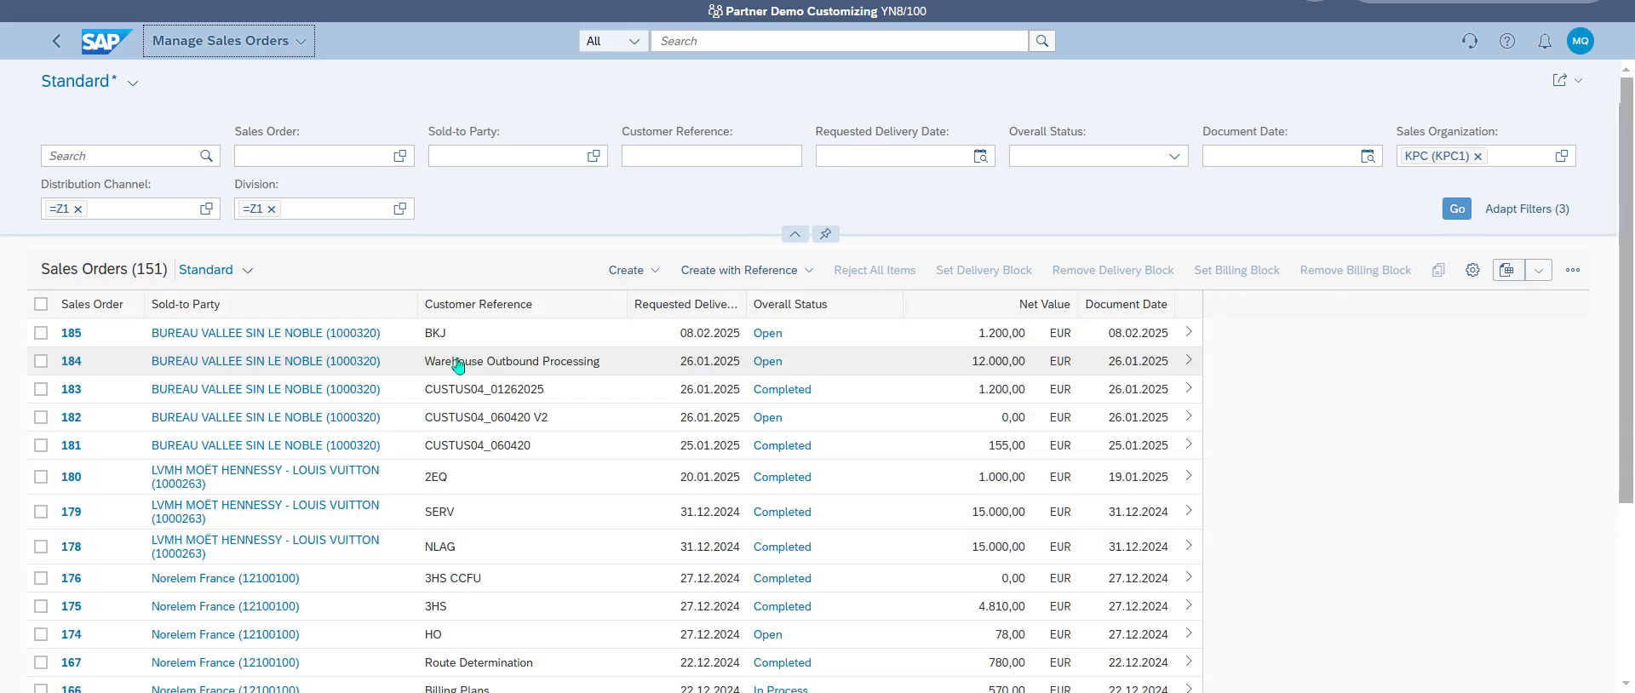
click(1192, 332)
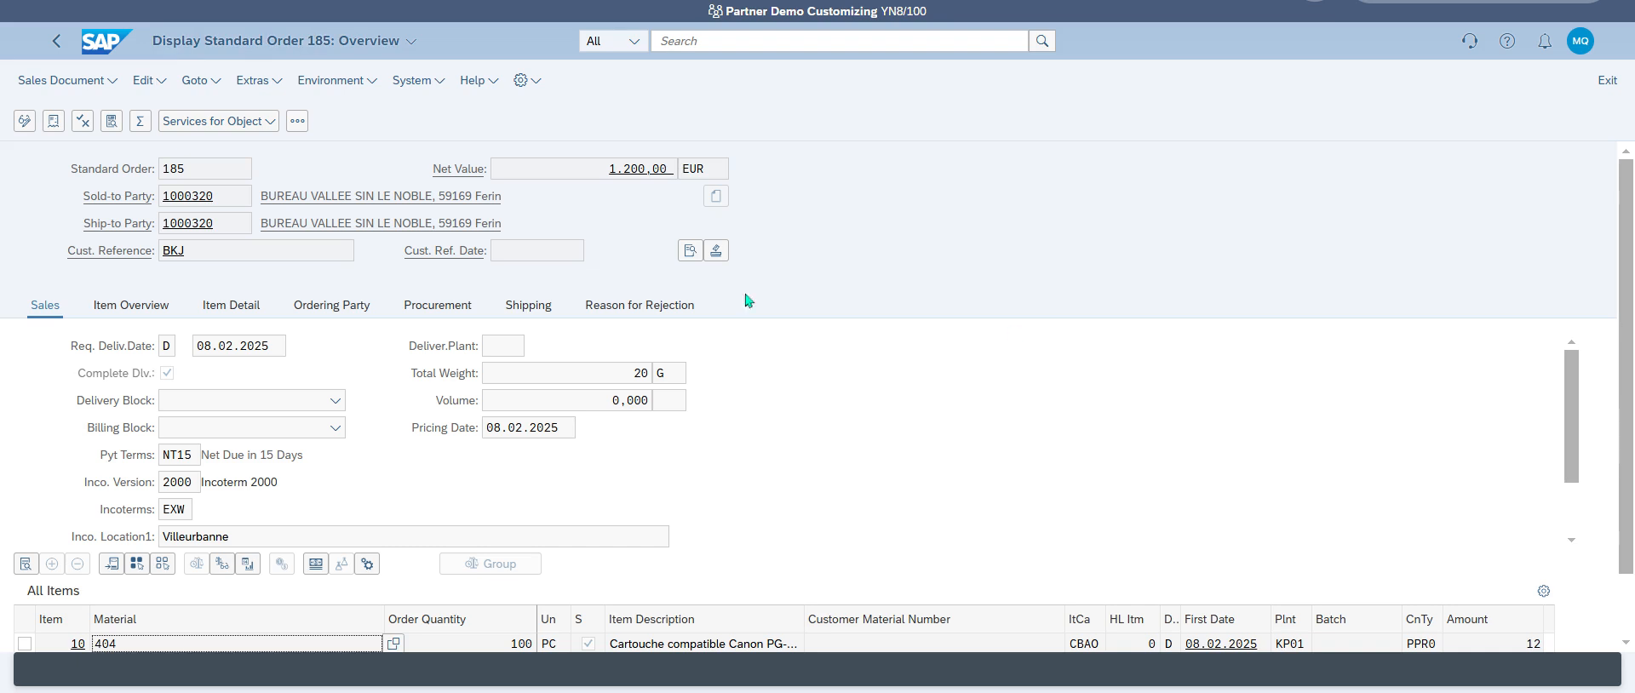
Preview the order's ORDER_CONFIRMATION output document to examine its partial invoices and totals, and return to the order overview.
click(715, 250)
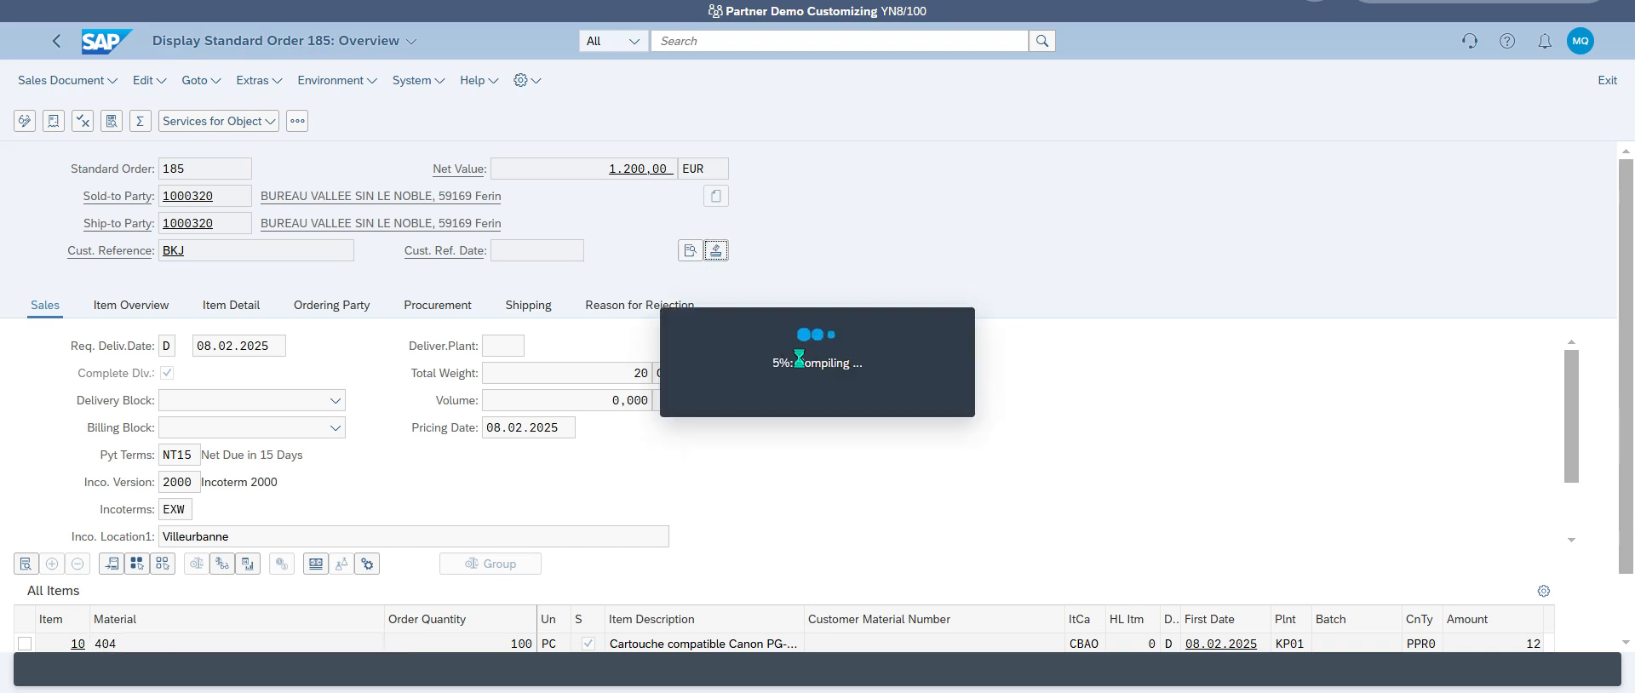
click(33, 276)
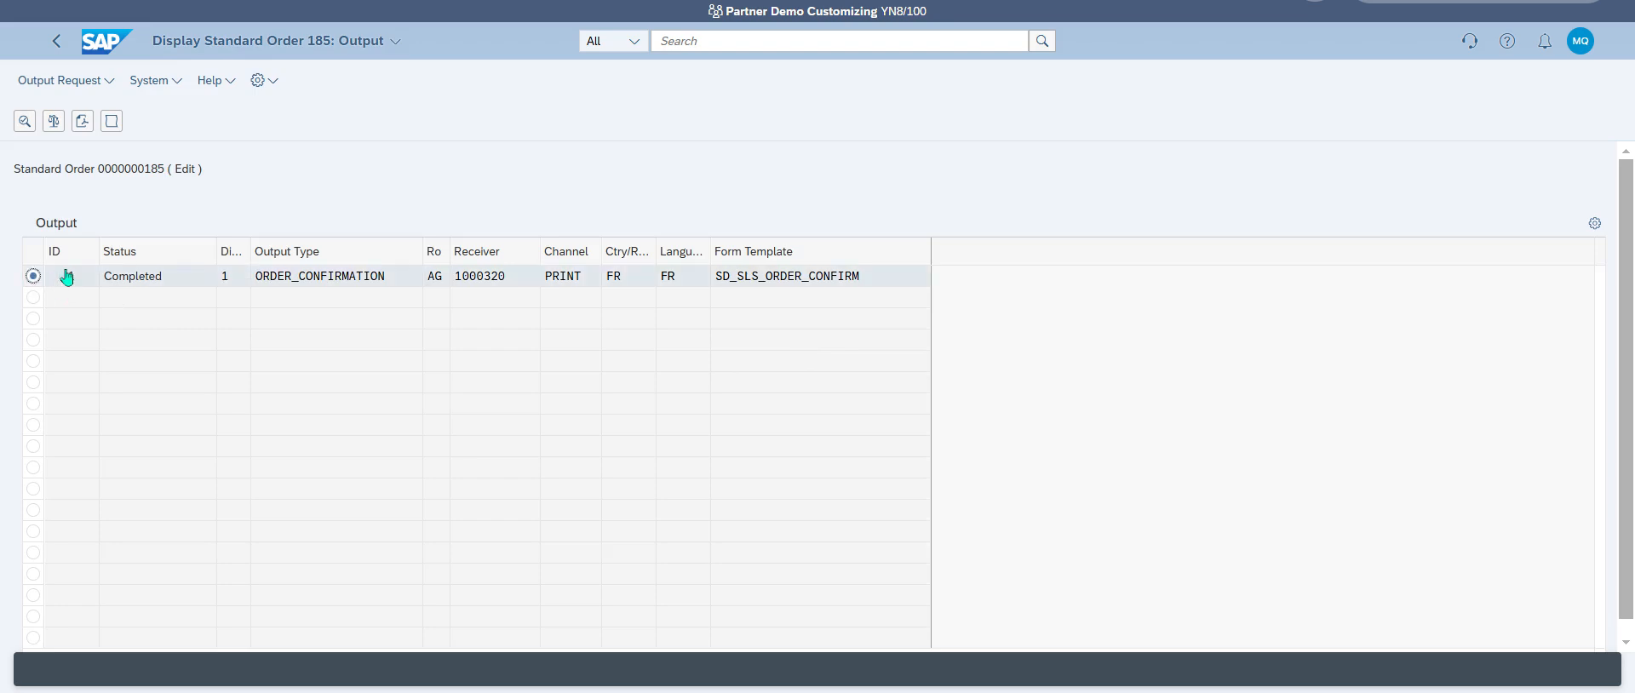
click(81, 121)
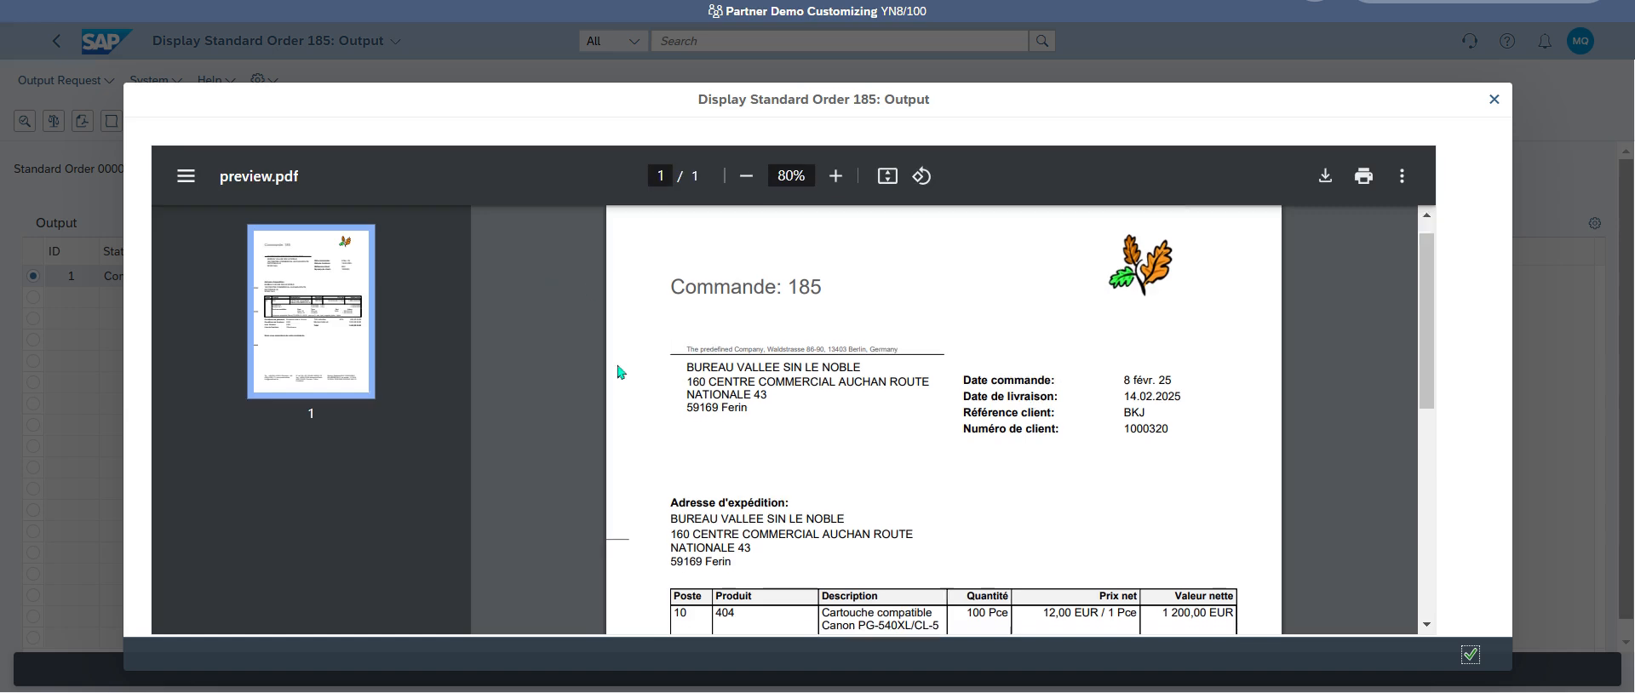
scroll(620, 372, down, 3)
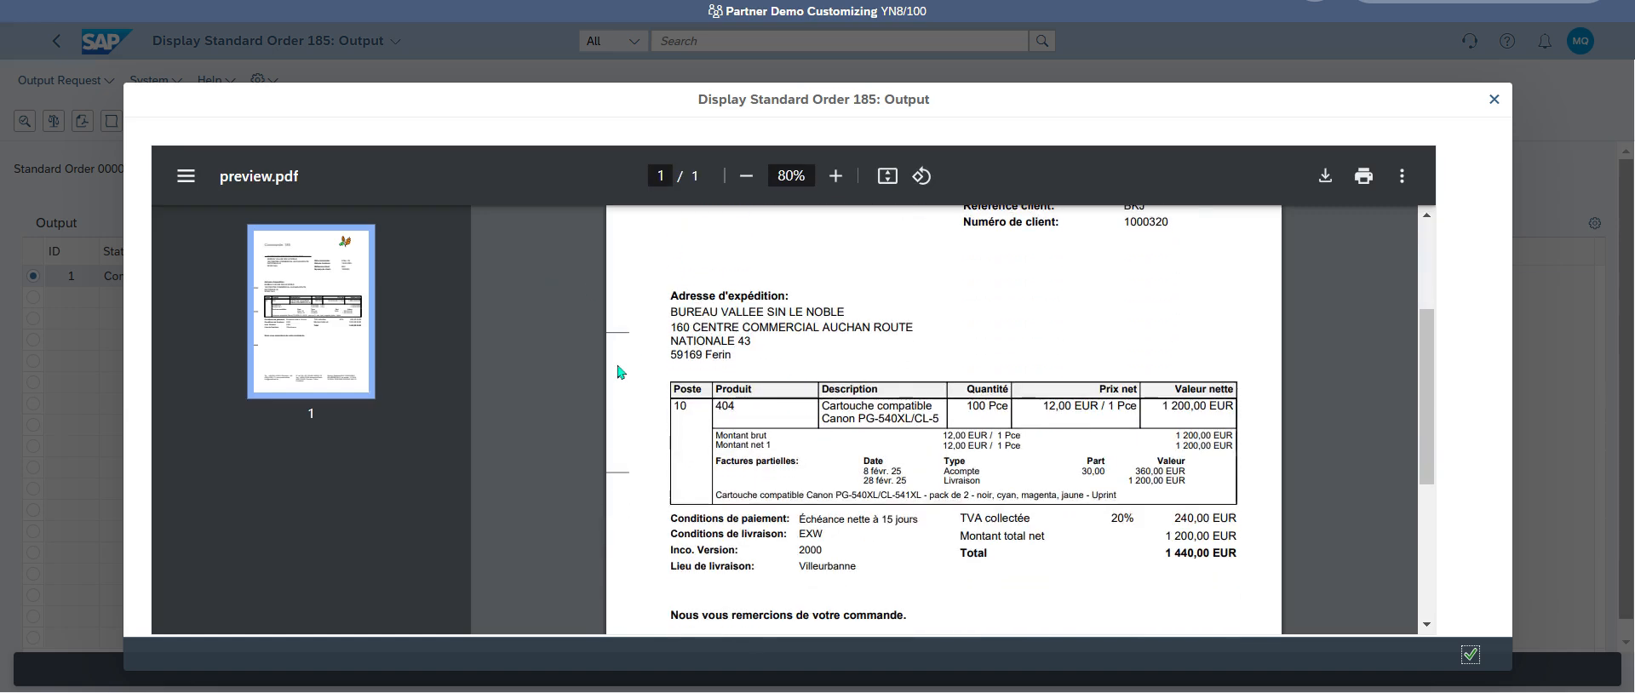
scroll(648, 385, down, 5)
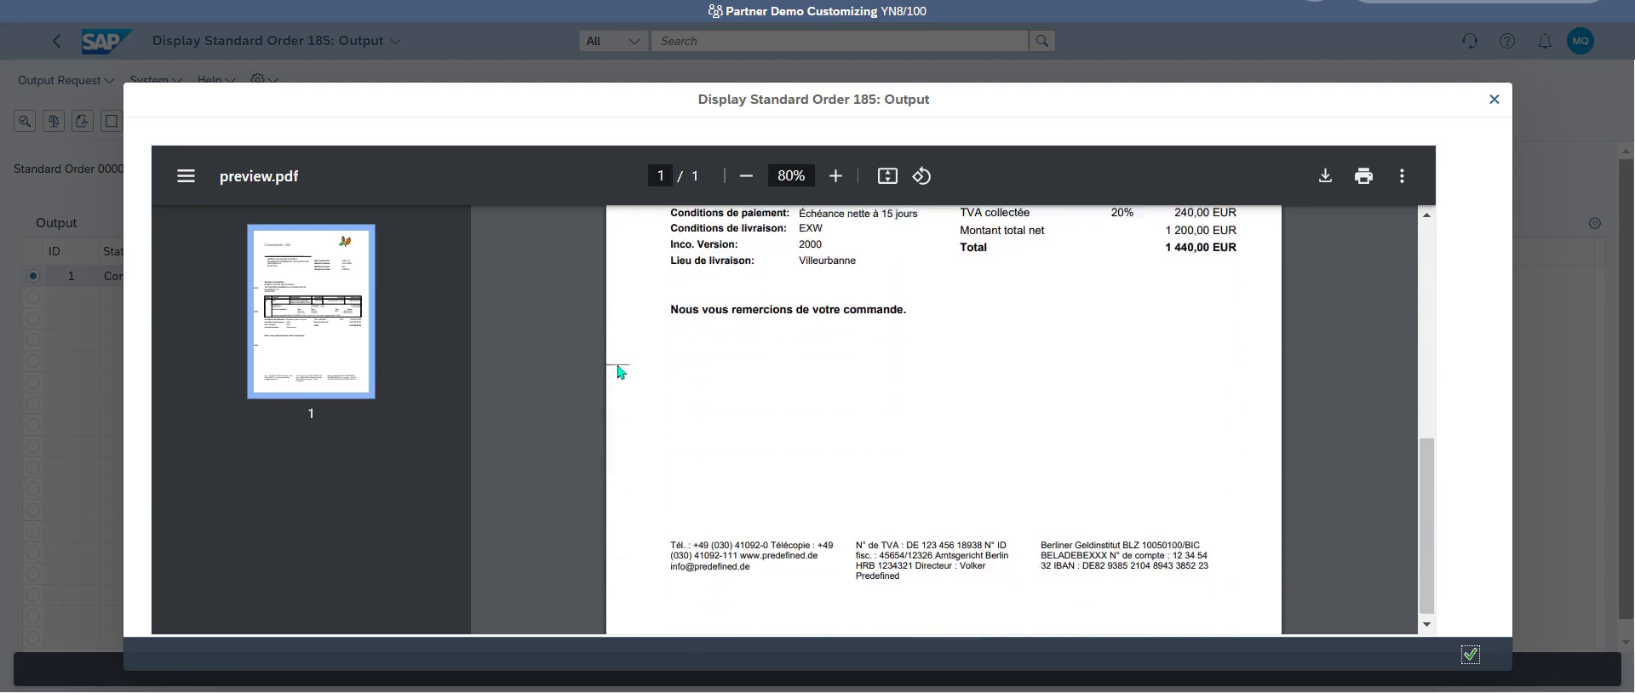
click(1494, 99)
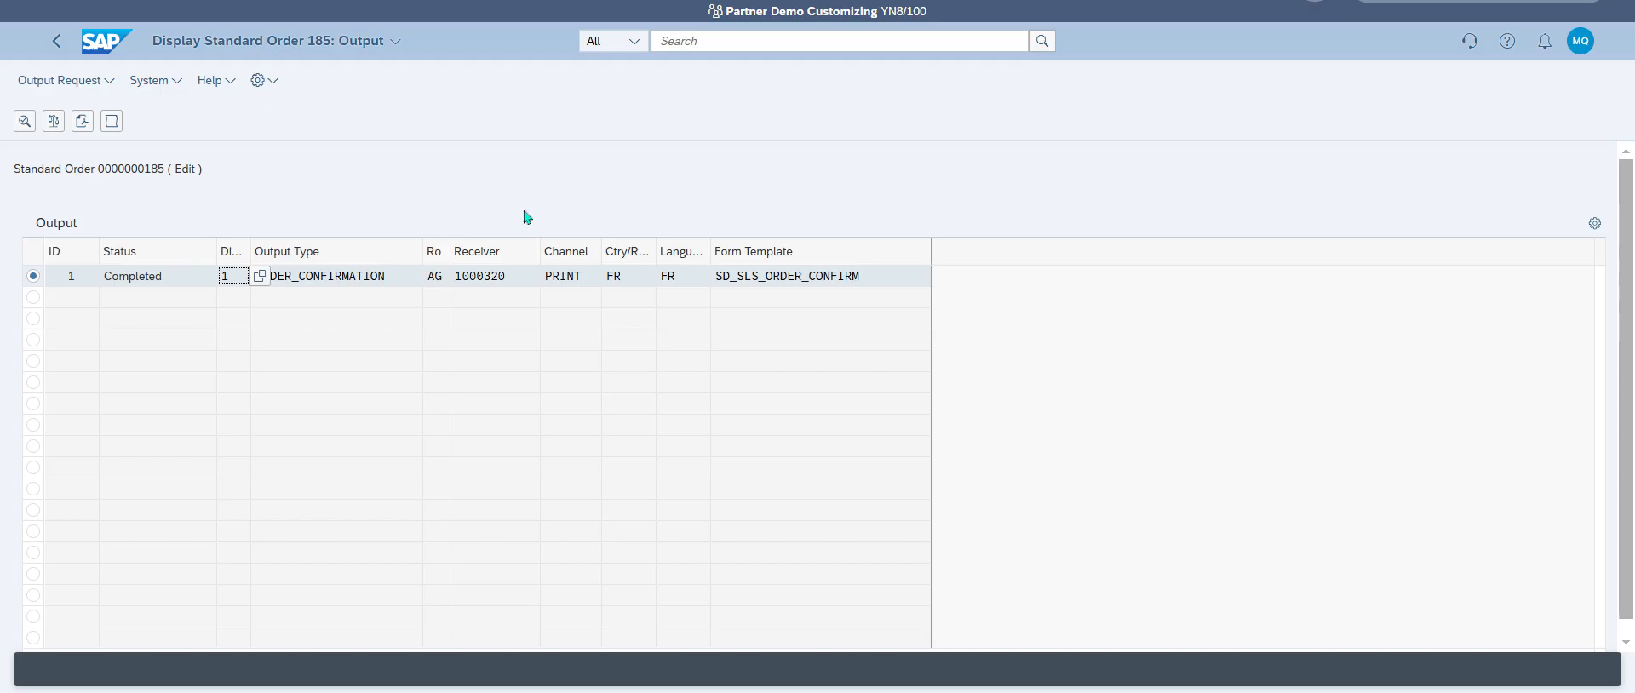
click(56, 43)
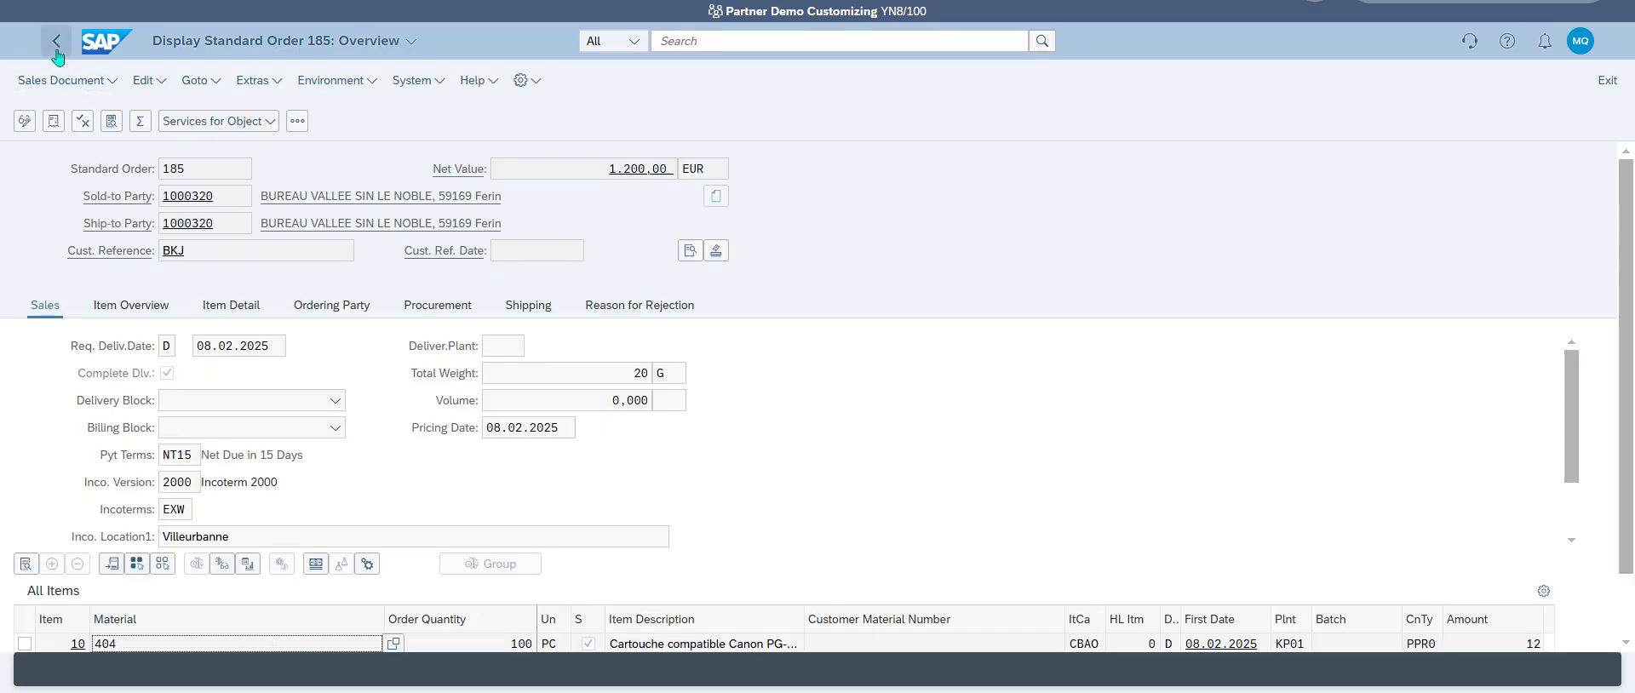
Open the details of item 10 to examine its schedule lines, and return to the order overview.
scroll(226, 367, down, 3)
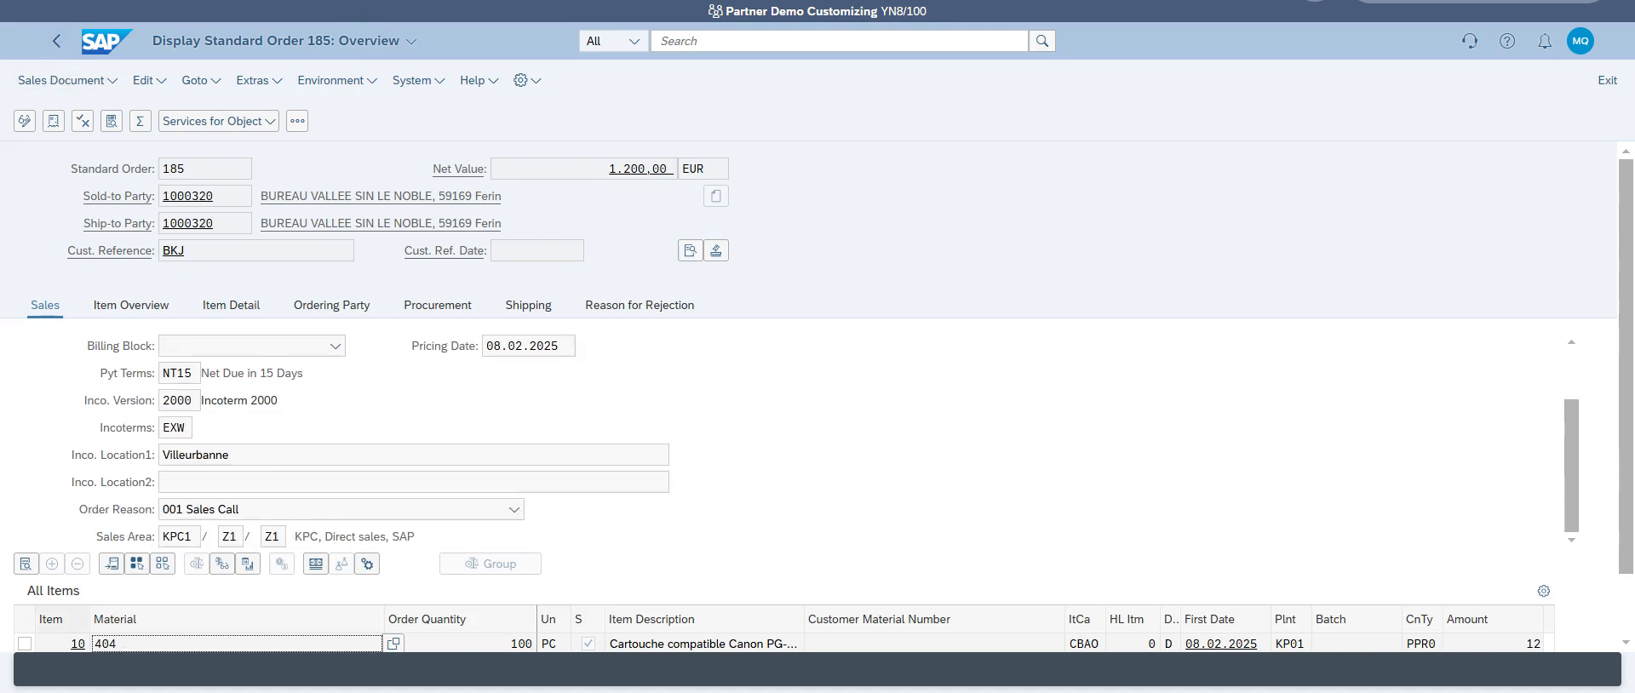
click(31, 643)
click(25, 564)
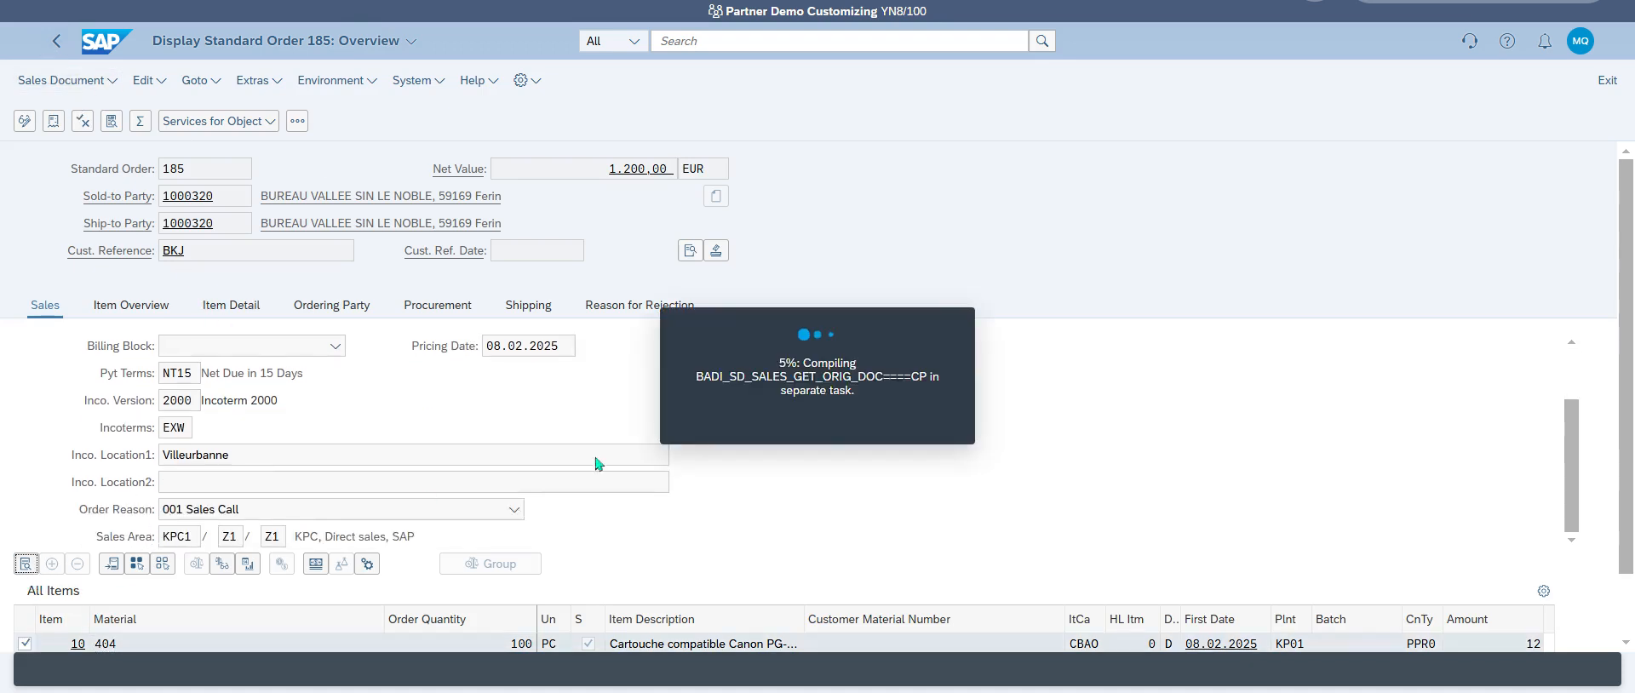
click(753, 281)
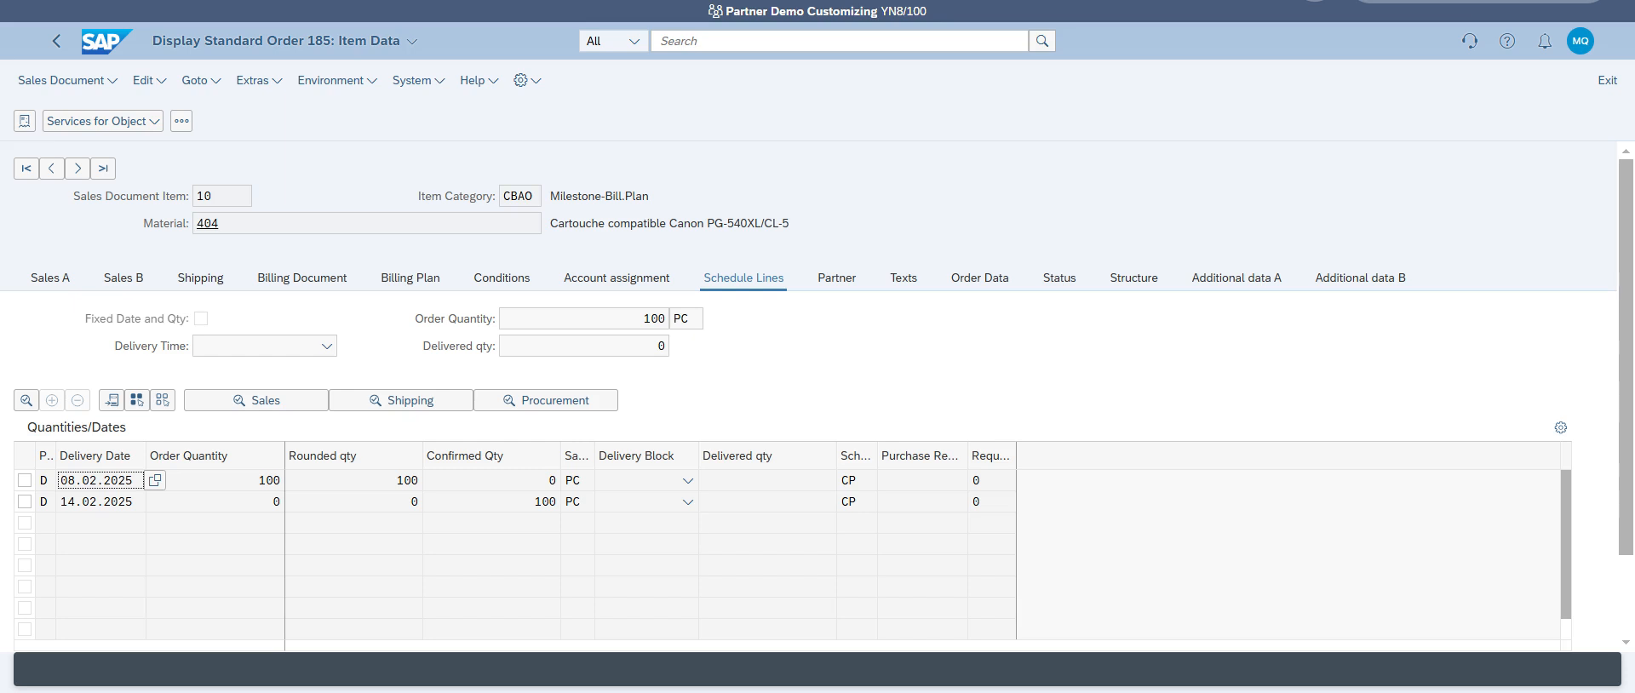
click(56, 41)
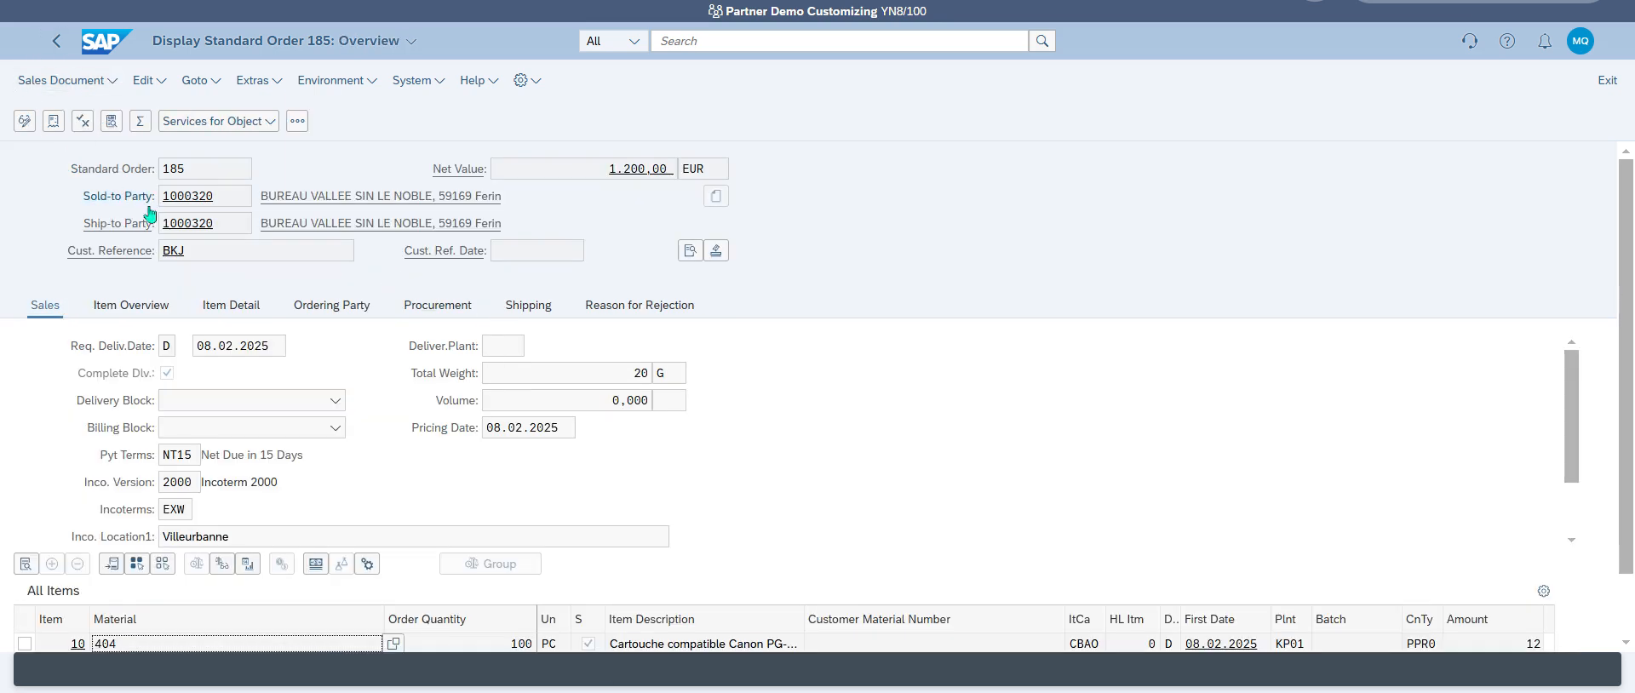
Search for the Create Billing Documents app from the home page and open it.
click(103, 51)
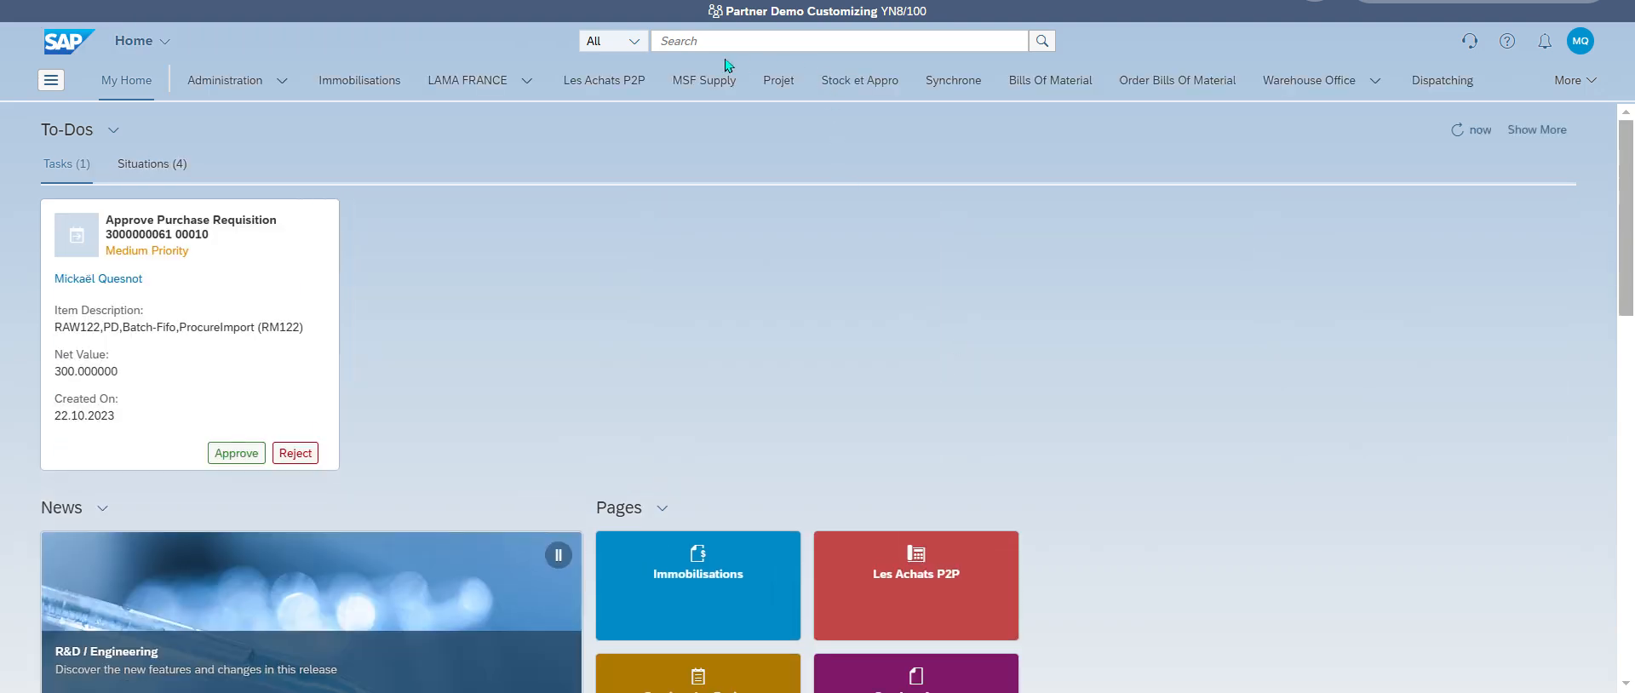
click(725, 43)
text(Create Billing Documents)
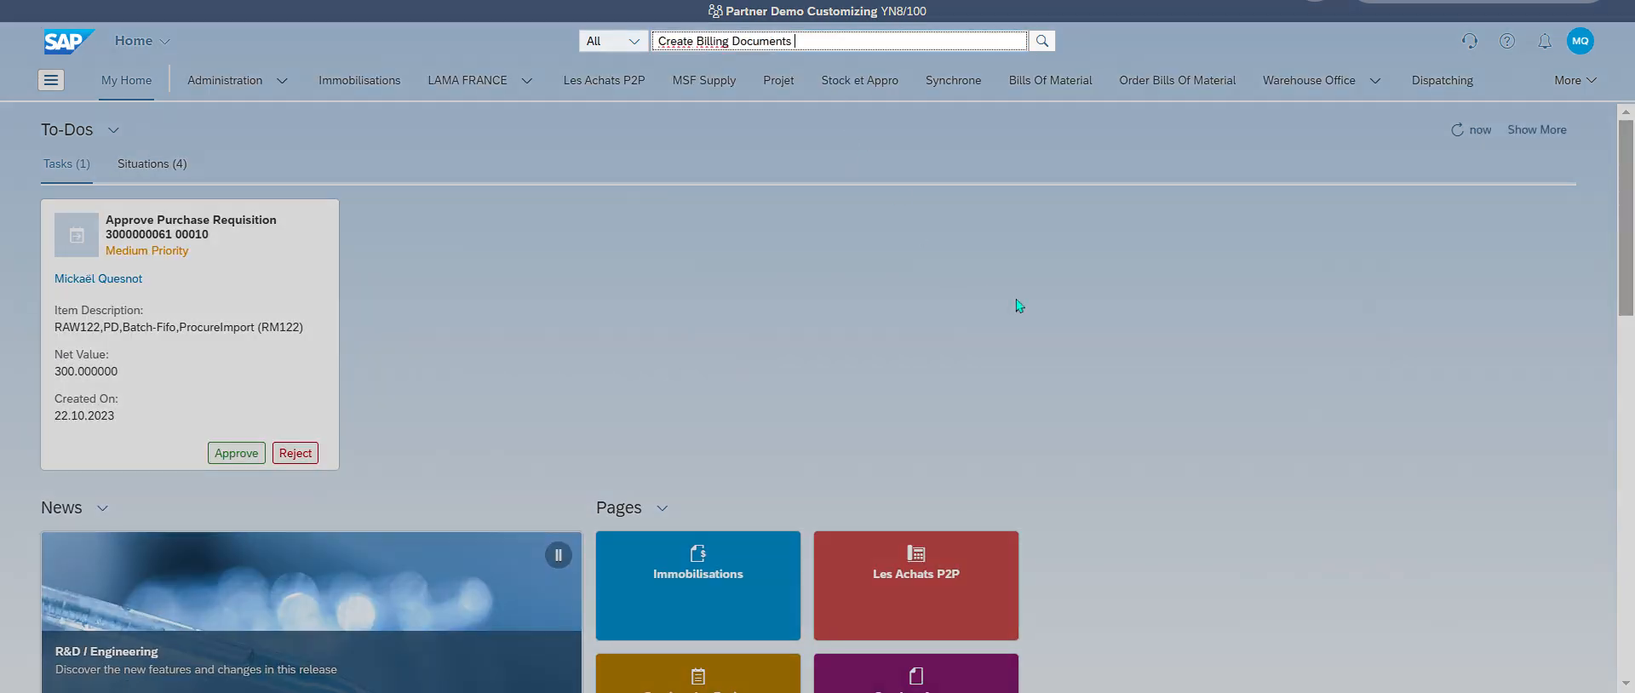
click(771, 111)
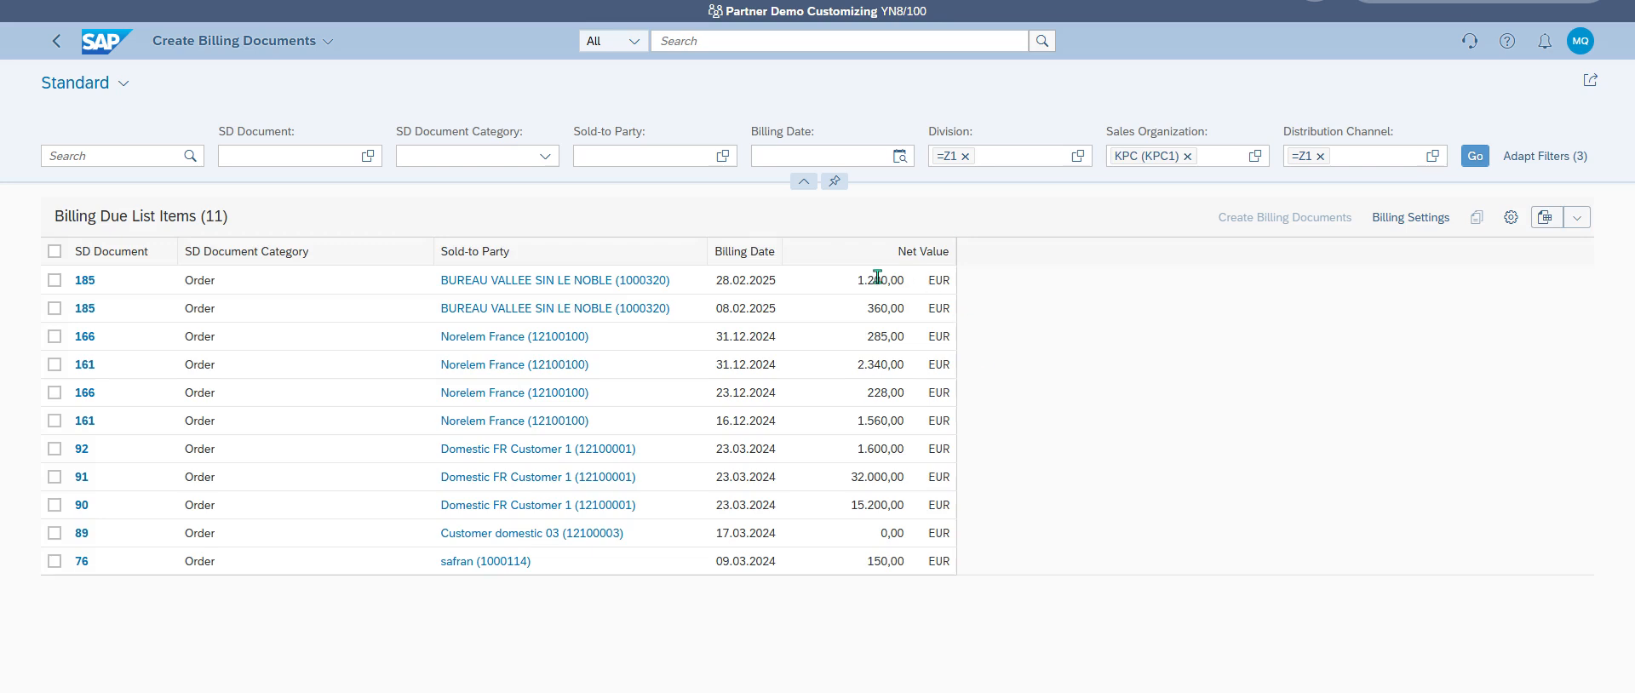
Try to create a billing document for the new order's due list item dated 08.02.2025, leaving billing type and date blank.
click(55, 309)
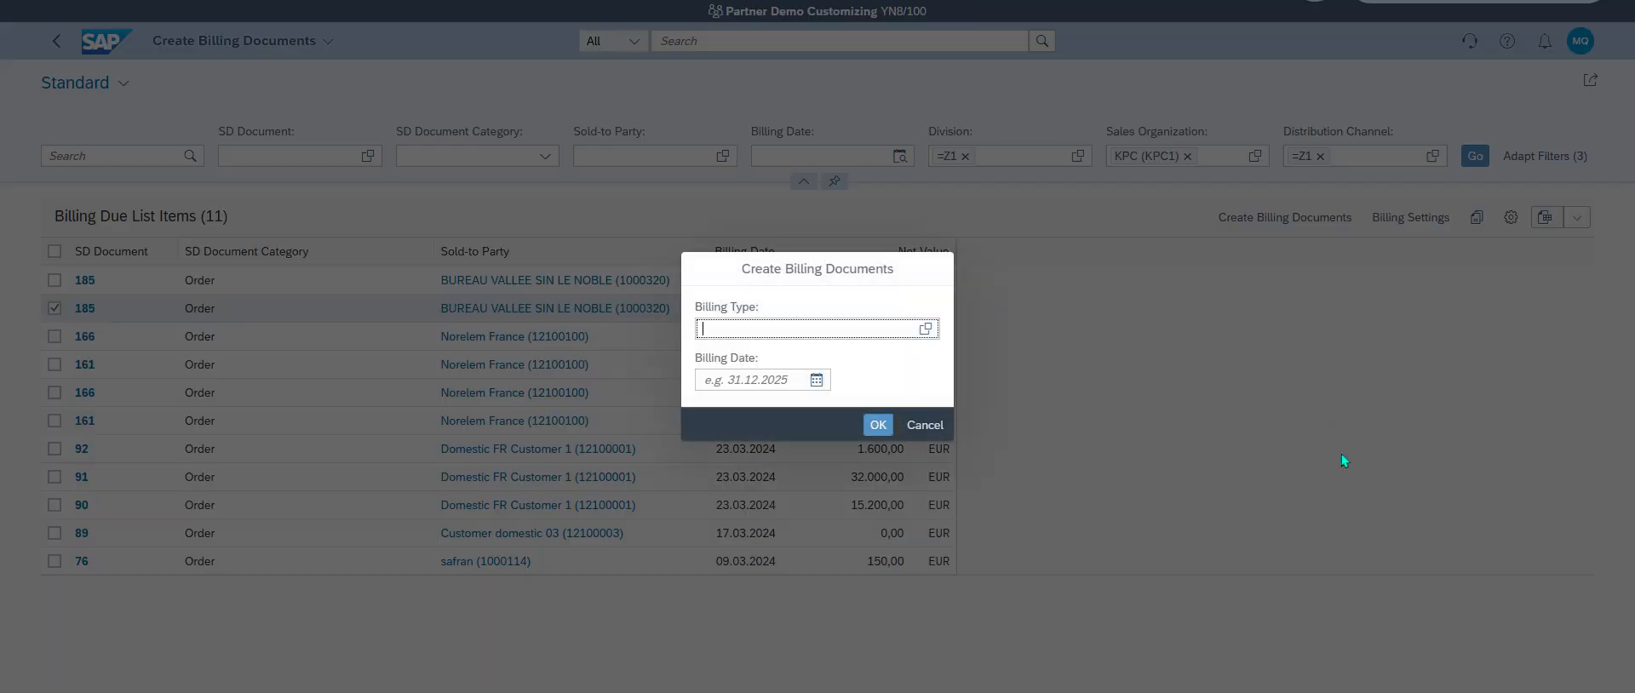
click(875, 425)
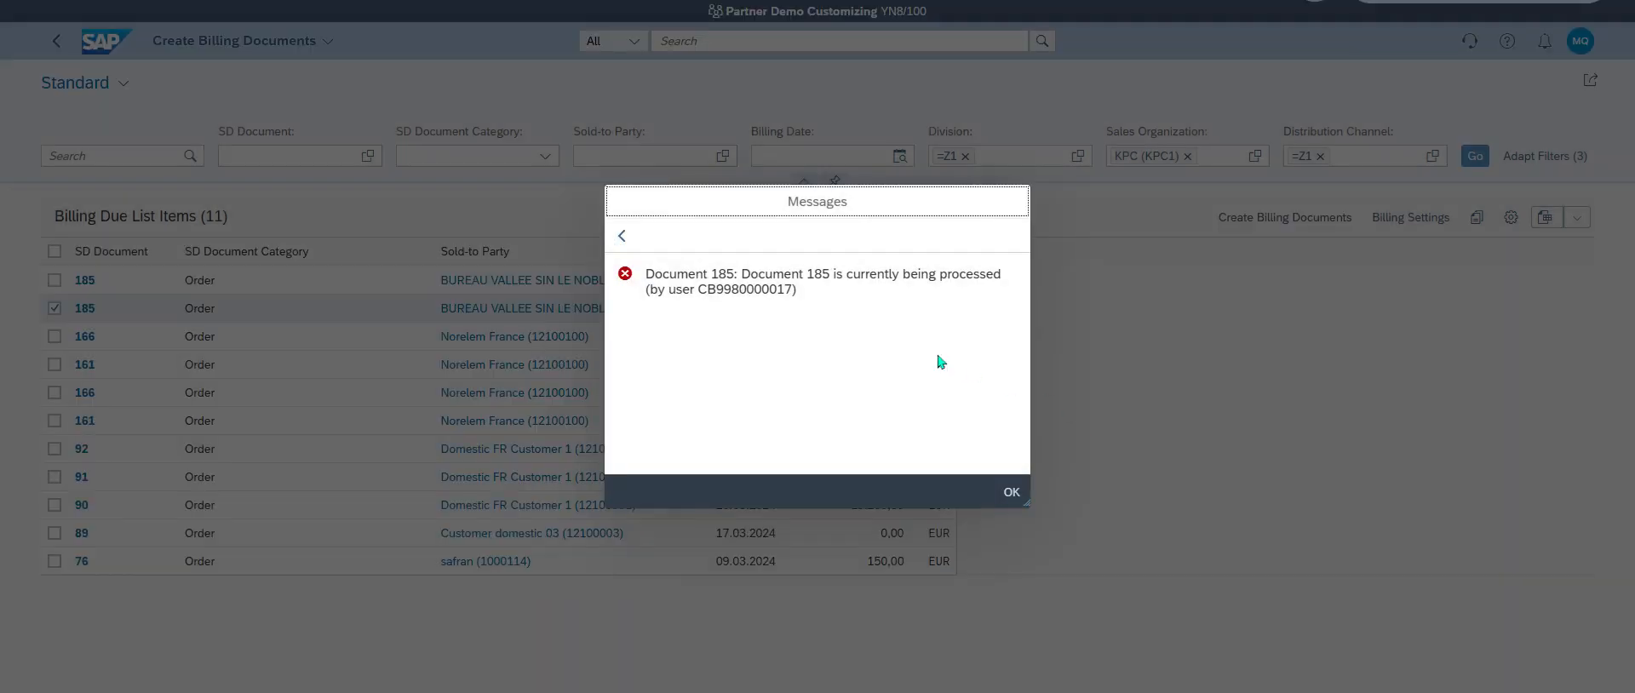
click(1015, 493)
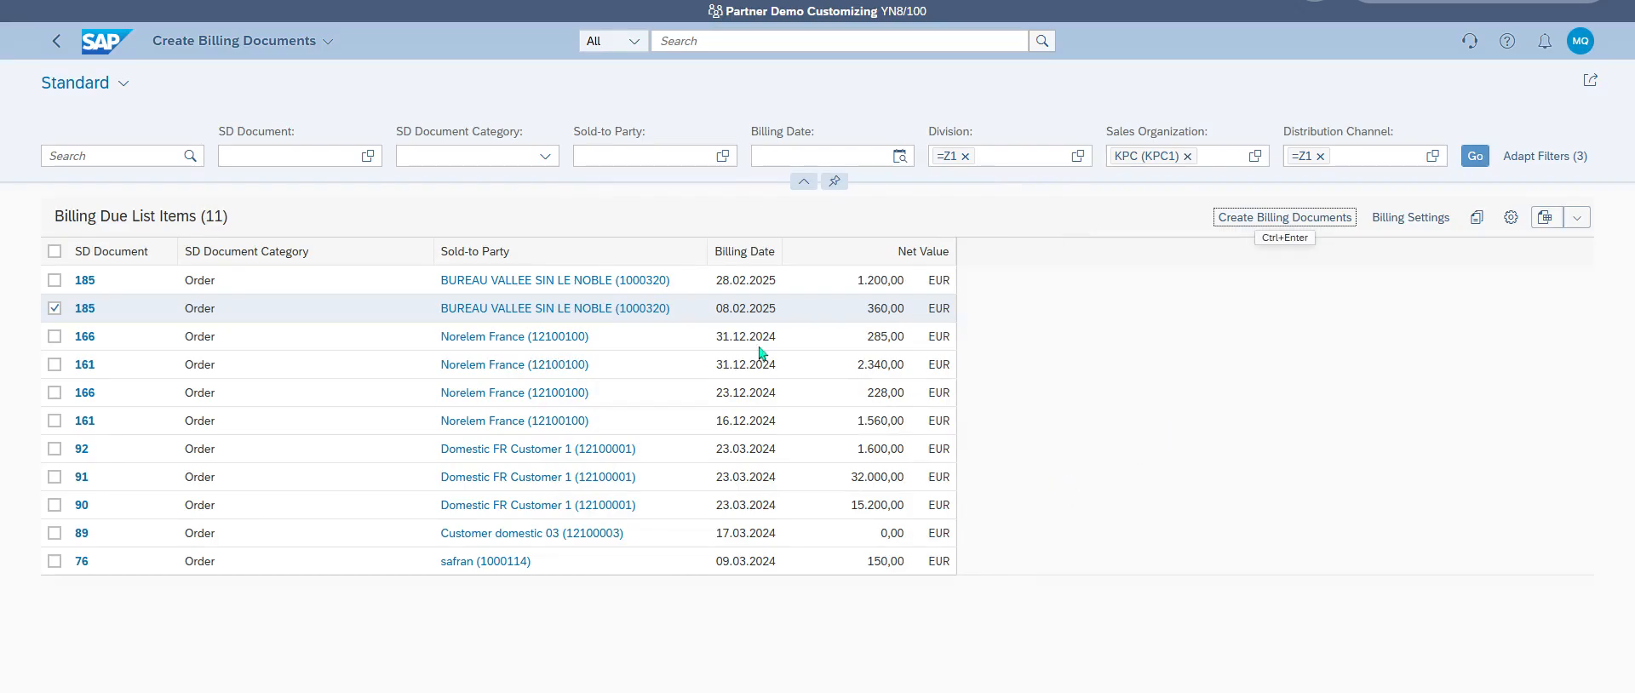
Return to the home page, open the list of own user sessions and refresh it.
click(104, 41)
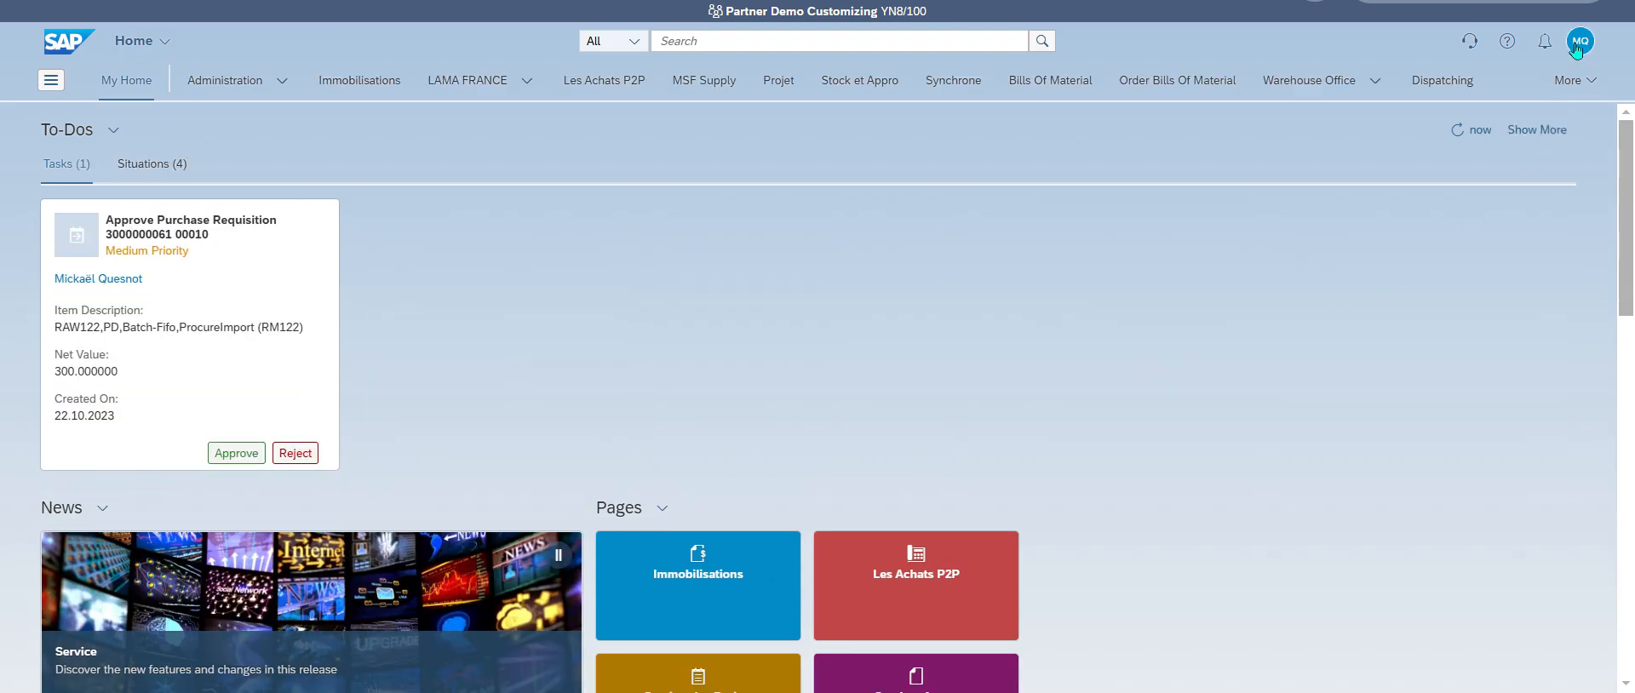
click(1578, 45)
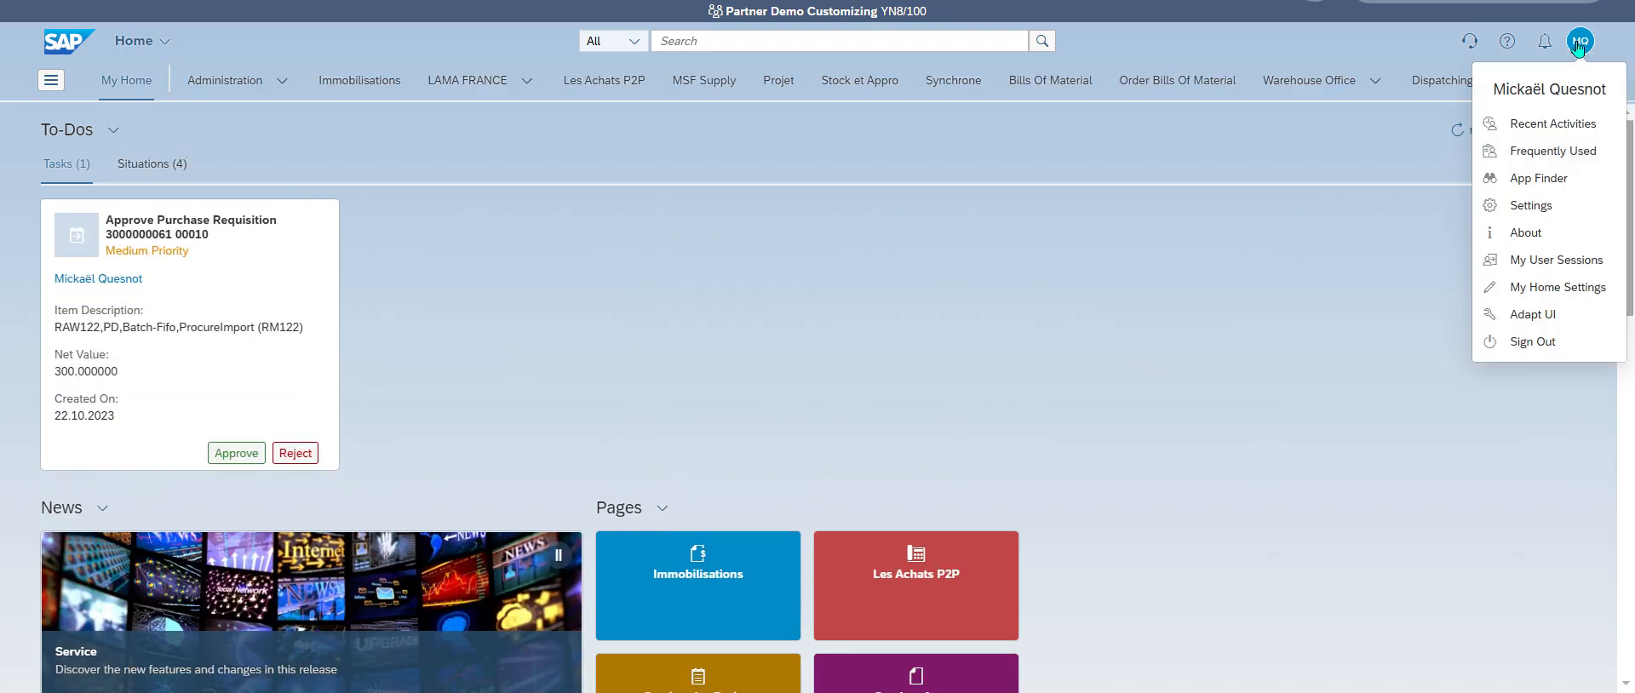
click(1569, 267)
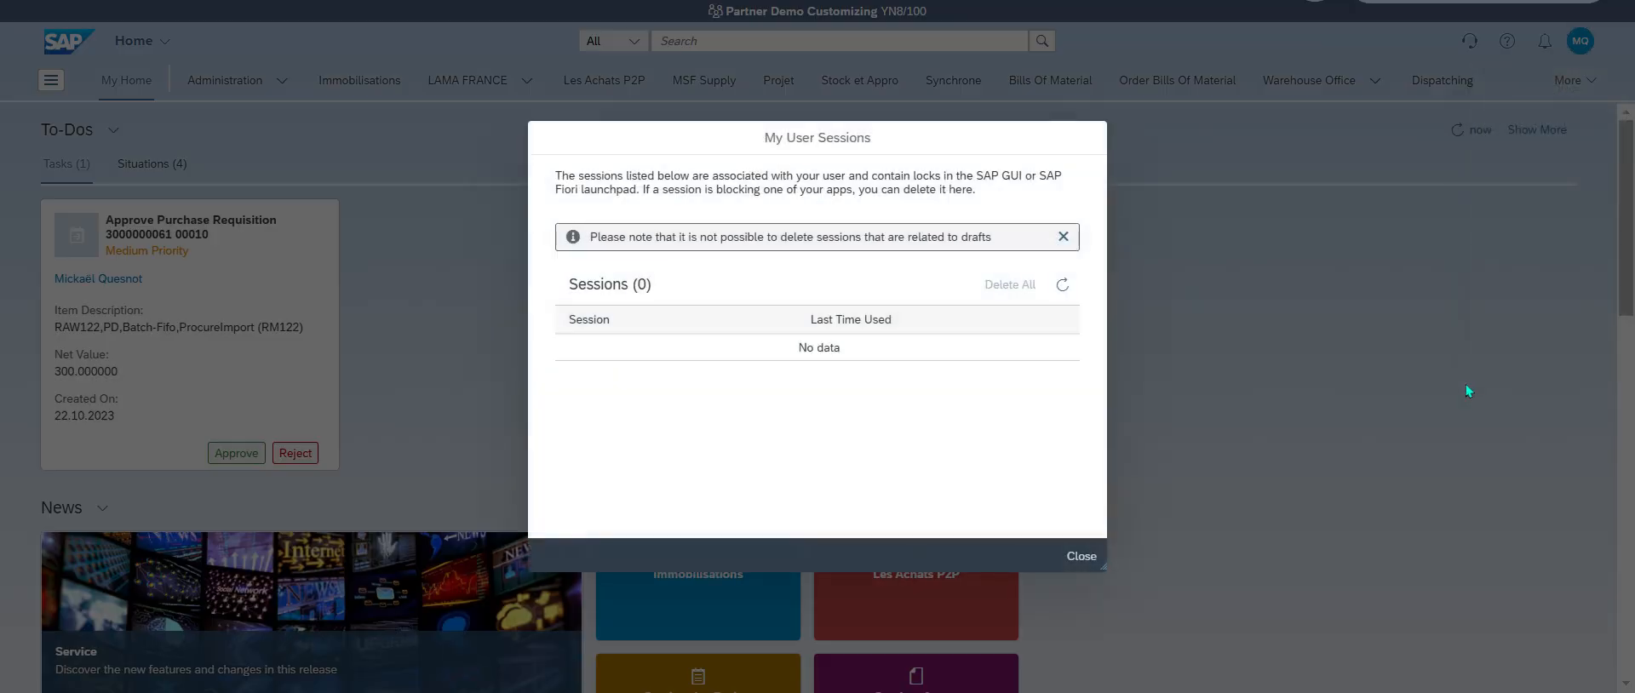
click(1062, 284)
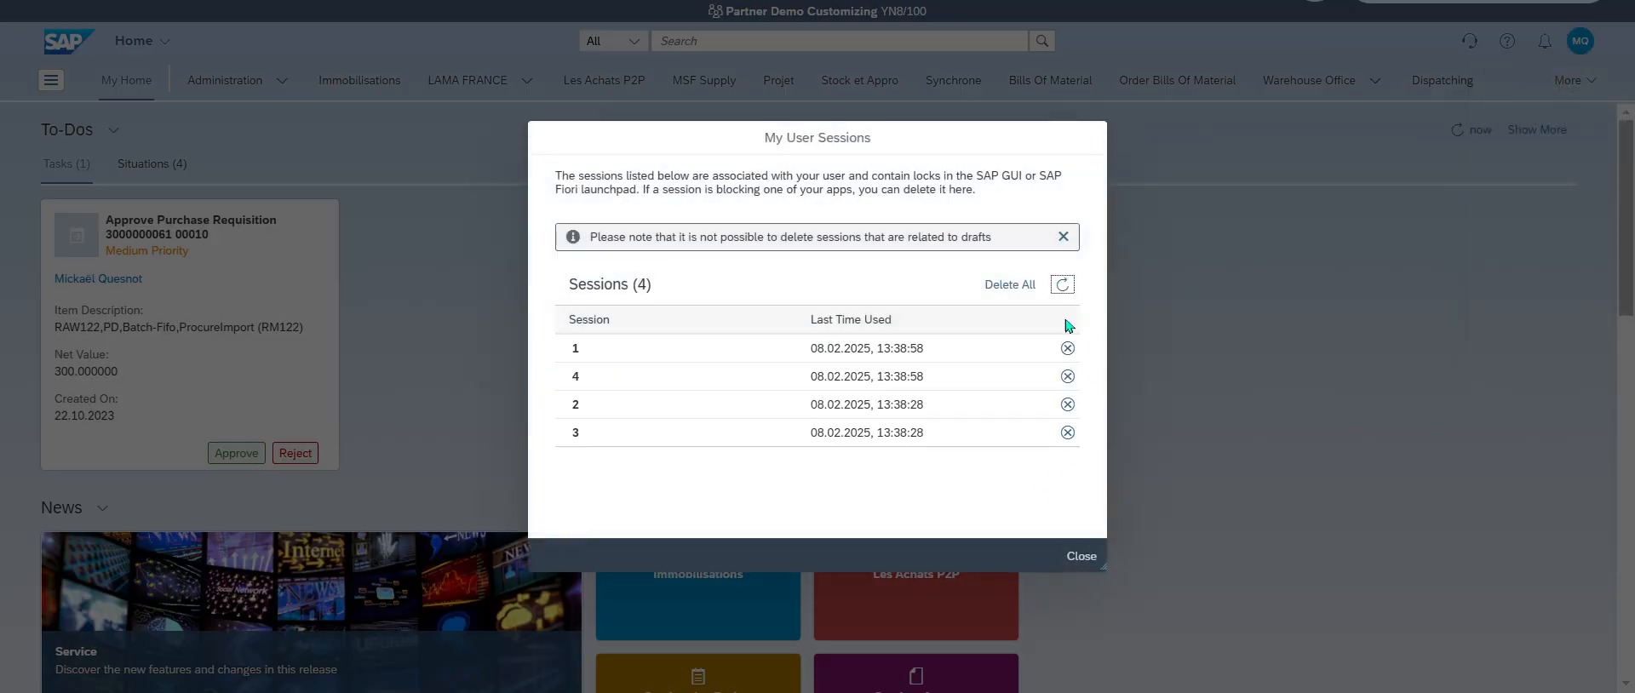
click(1062, 285)
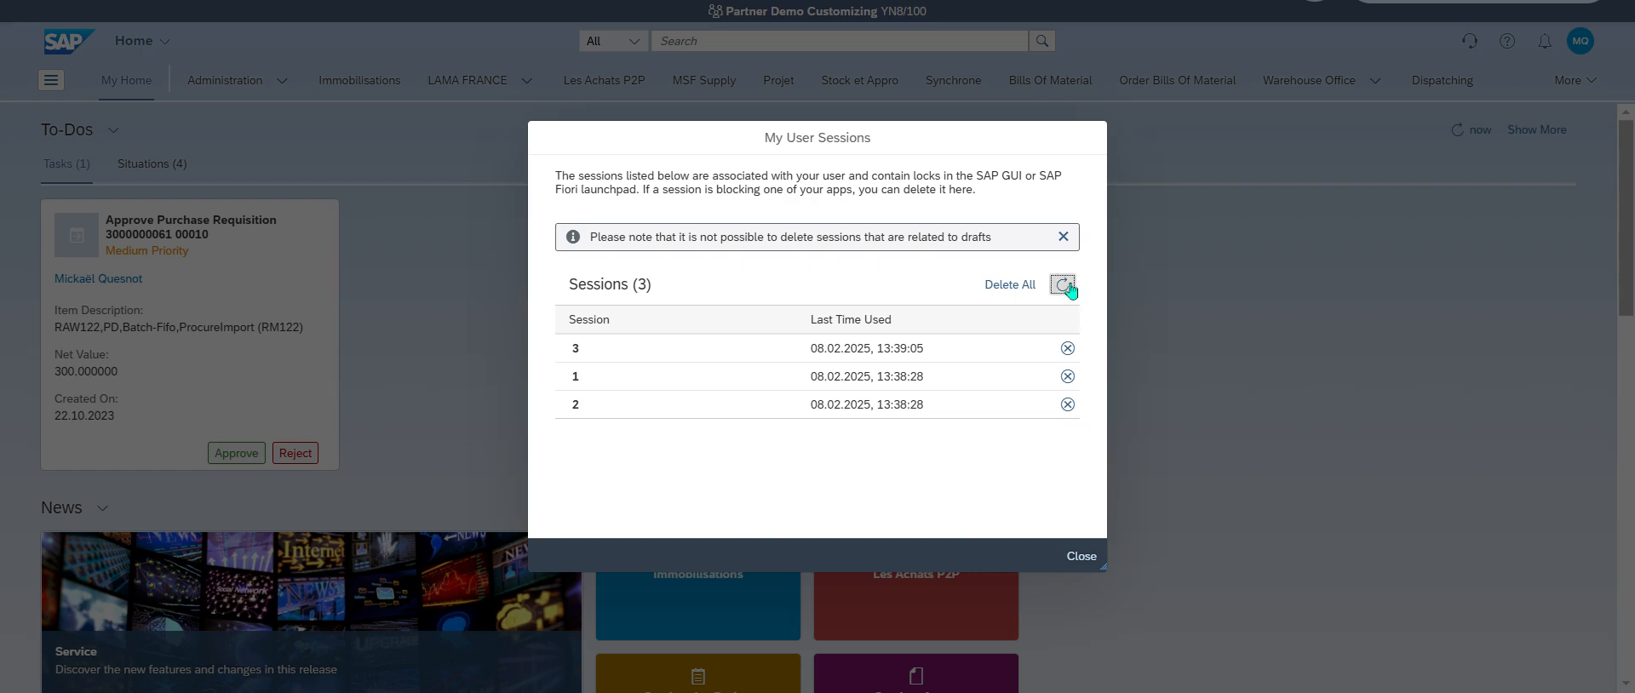
click(1070, 288)
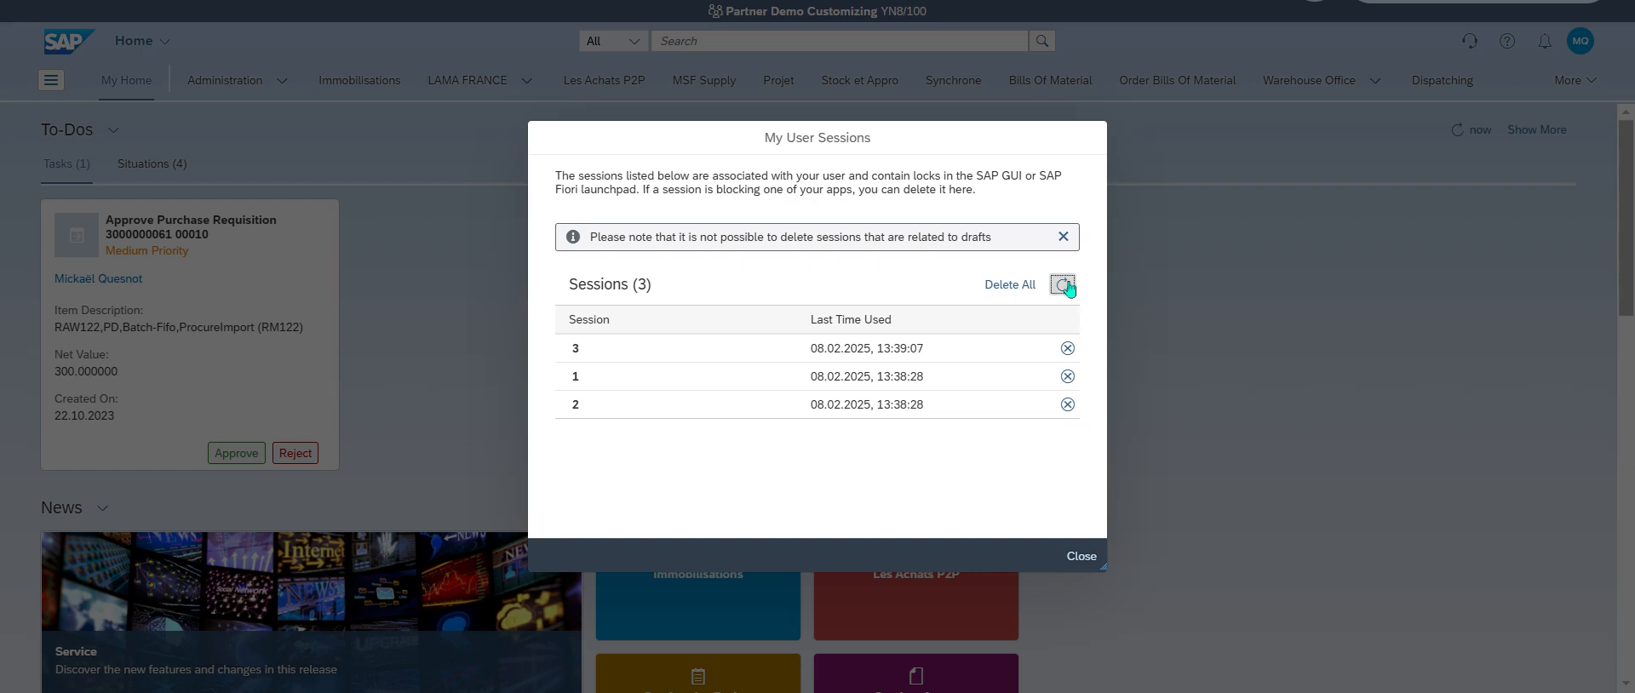
Delete the listed user sessions one by one, refresh the session list and close it.
click(1067, 405)
click(878, 379)
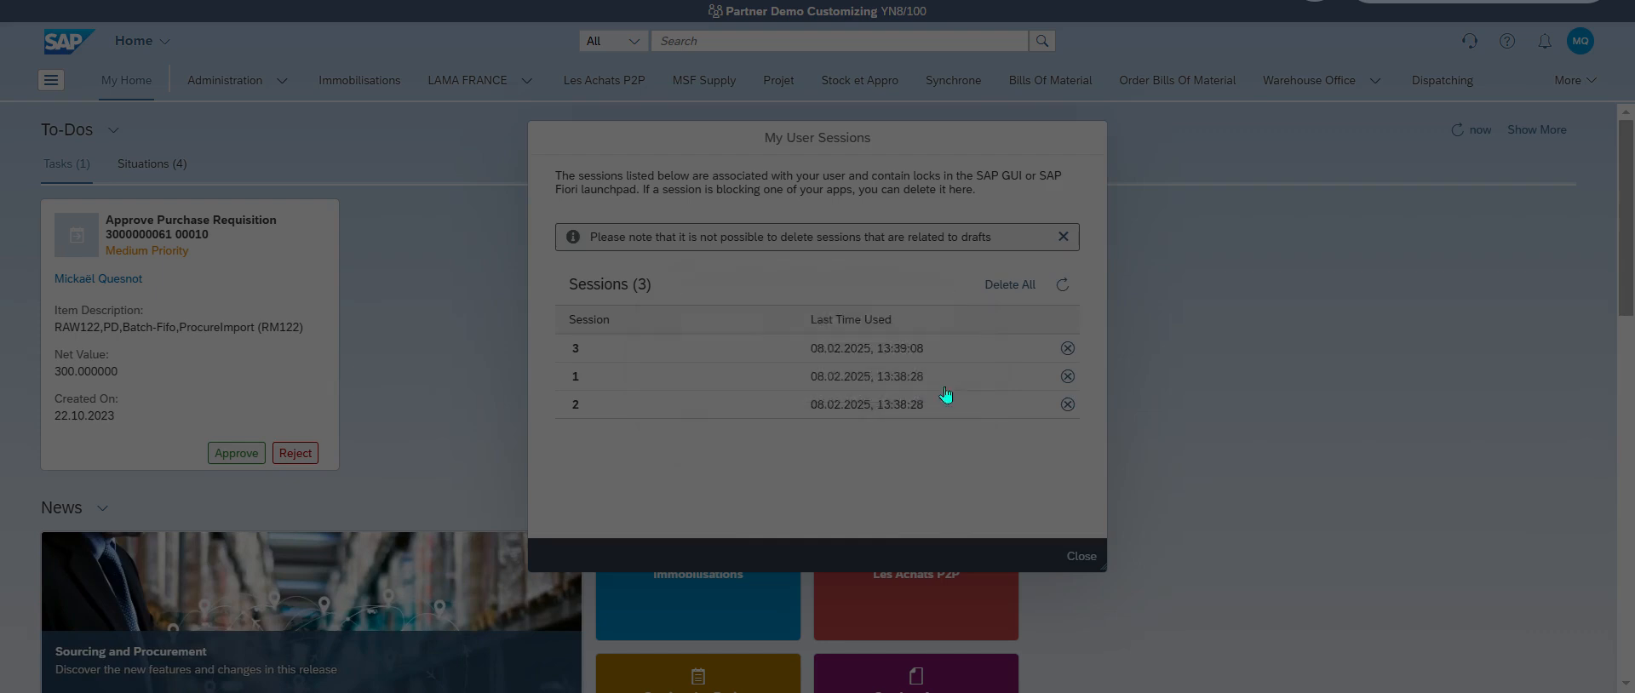
click(1067, 375)
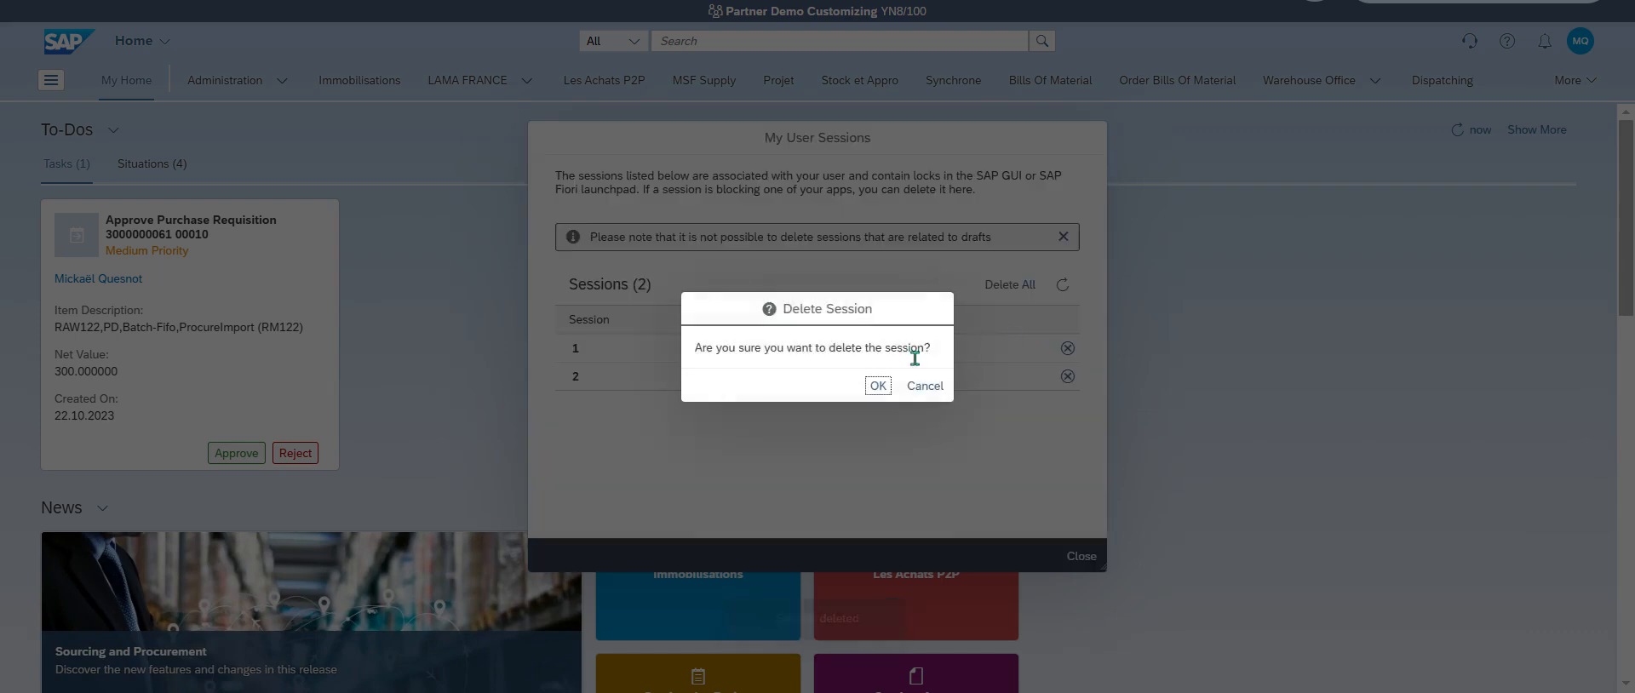
click(878, 386)
click(1067, 348)
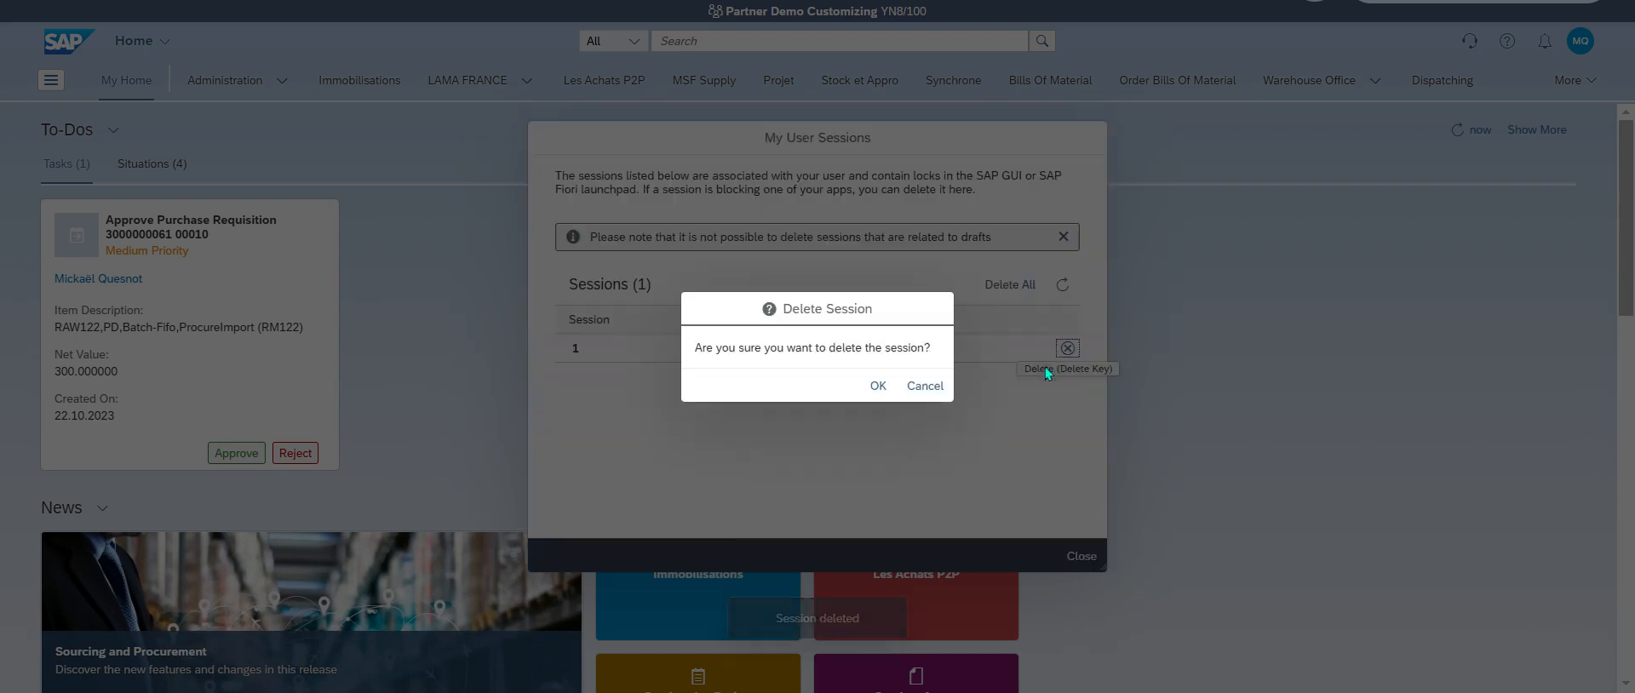
click(878, 386)
click(1063, 285)
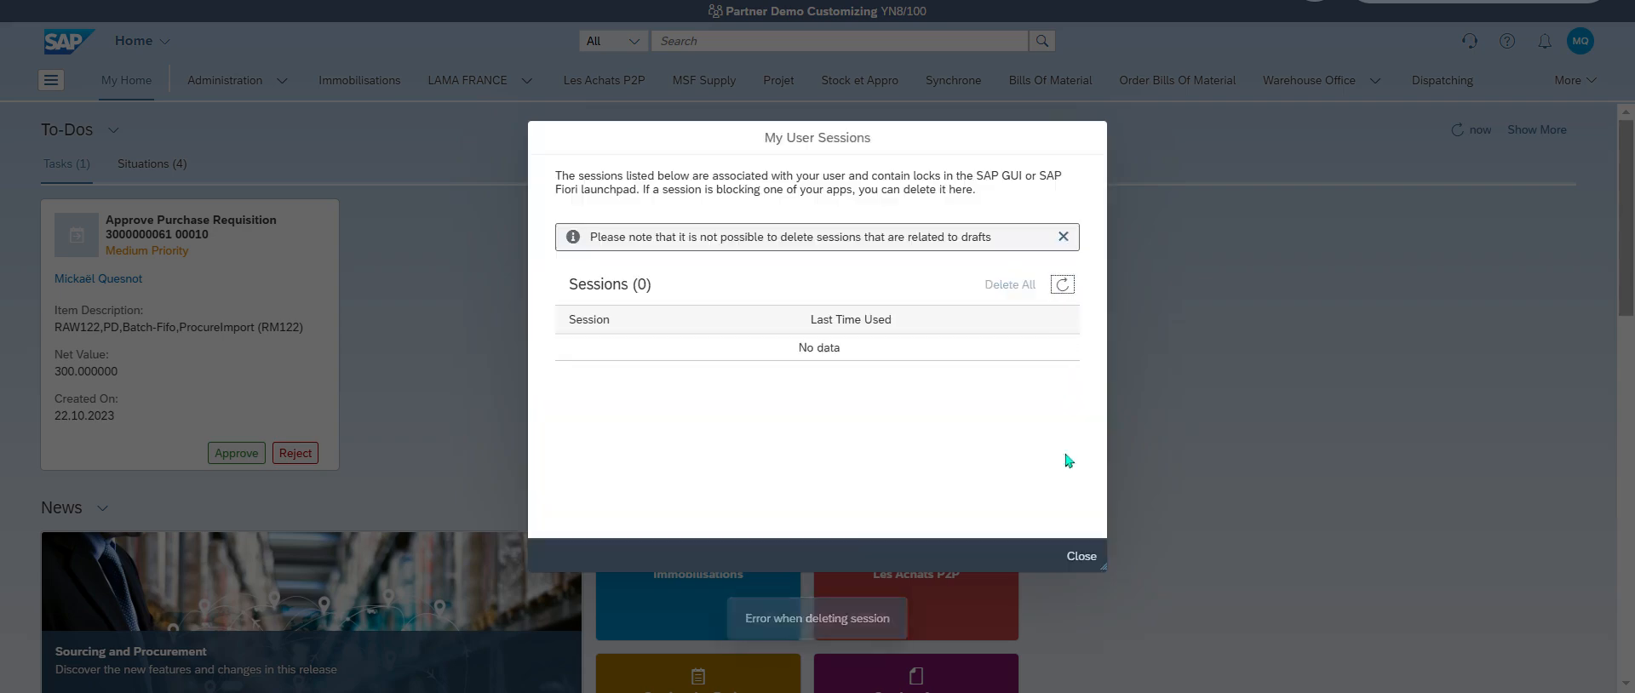
click(1081, 556)
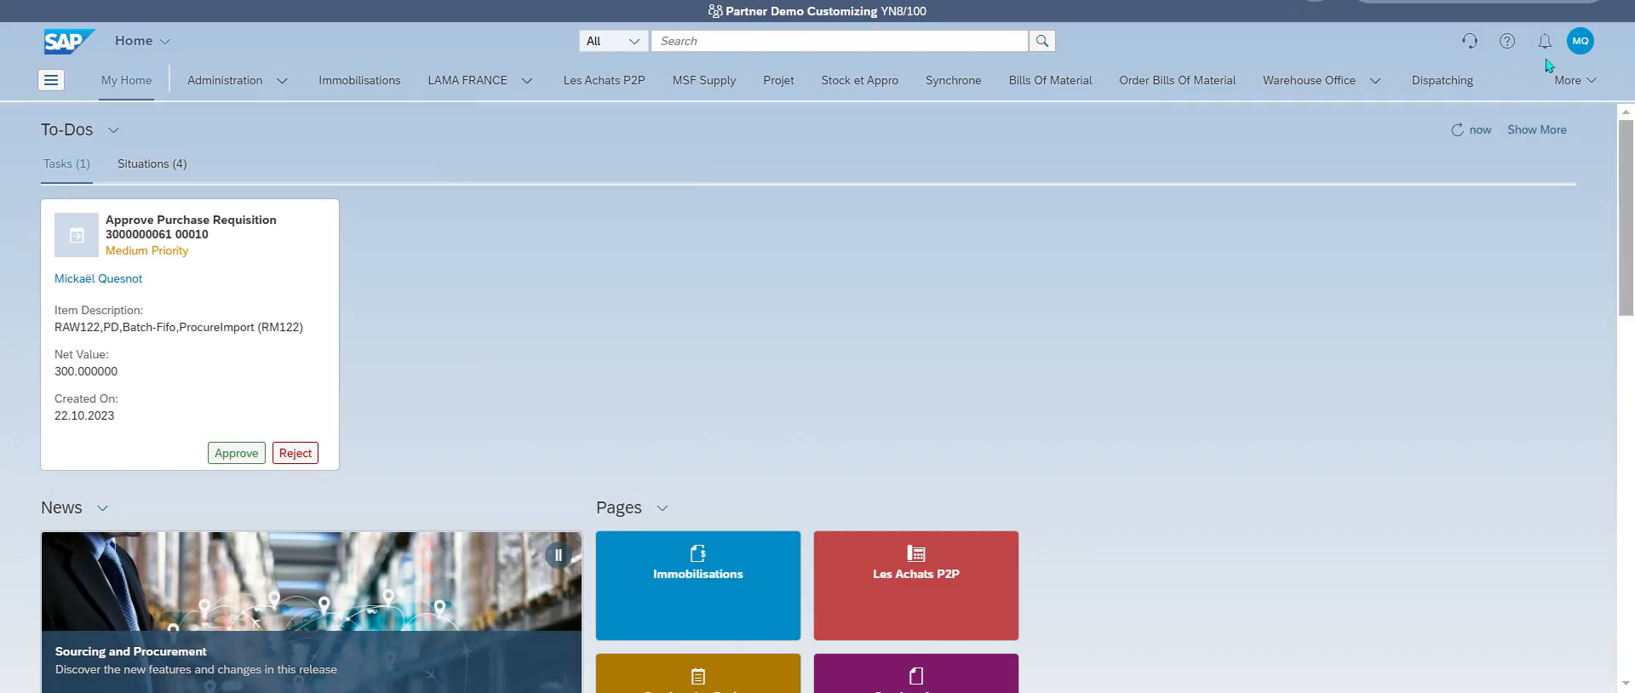
Reopen the Create Billing Documents app from the recent activities and select the new order's due item dated 08.02.2025.
click(1580, 42)
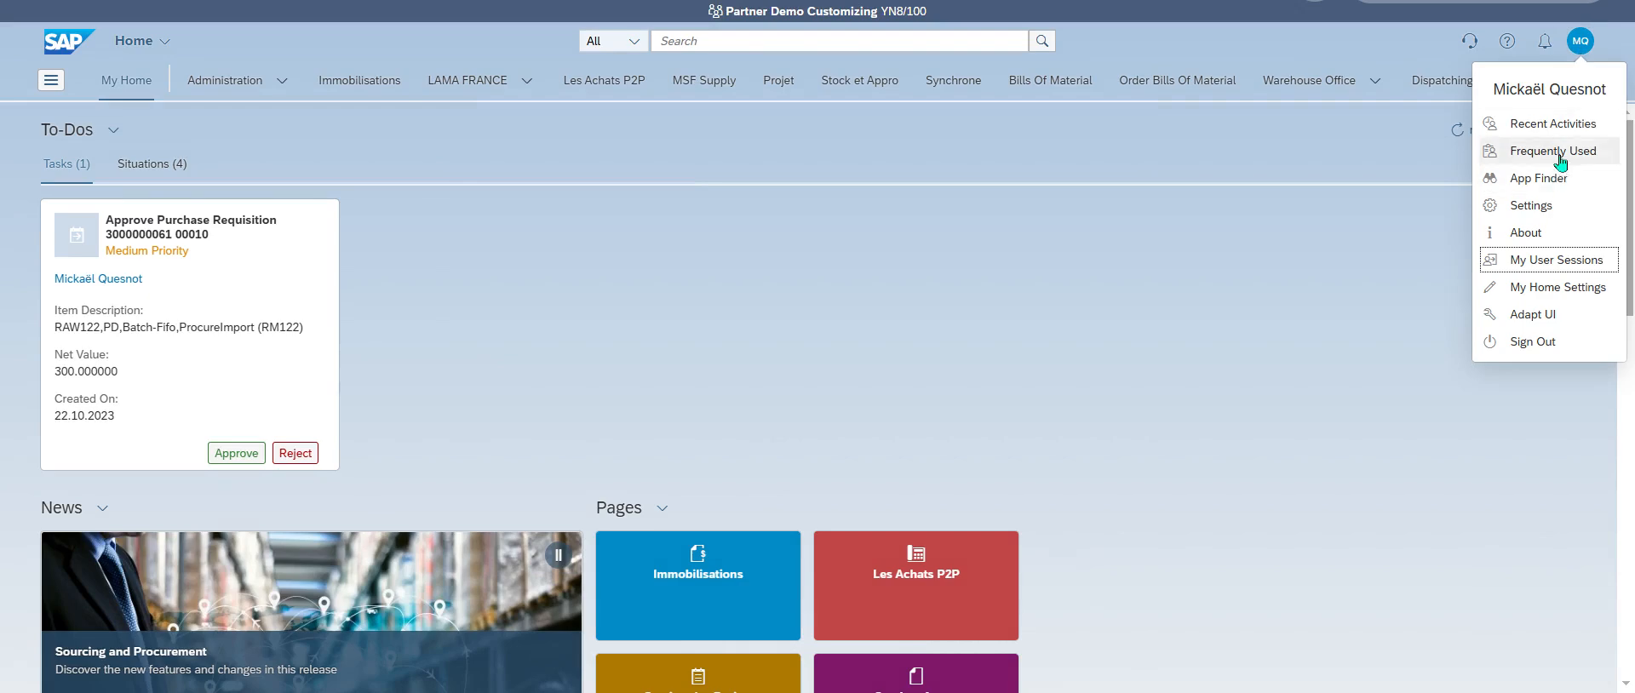
click(1555, 126)
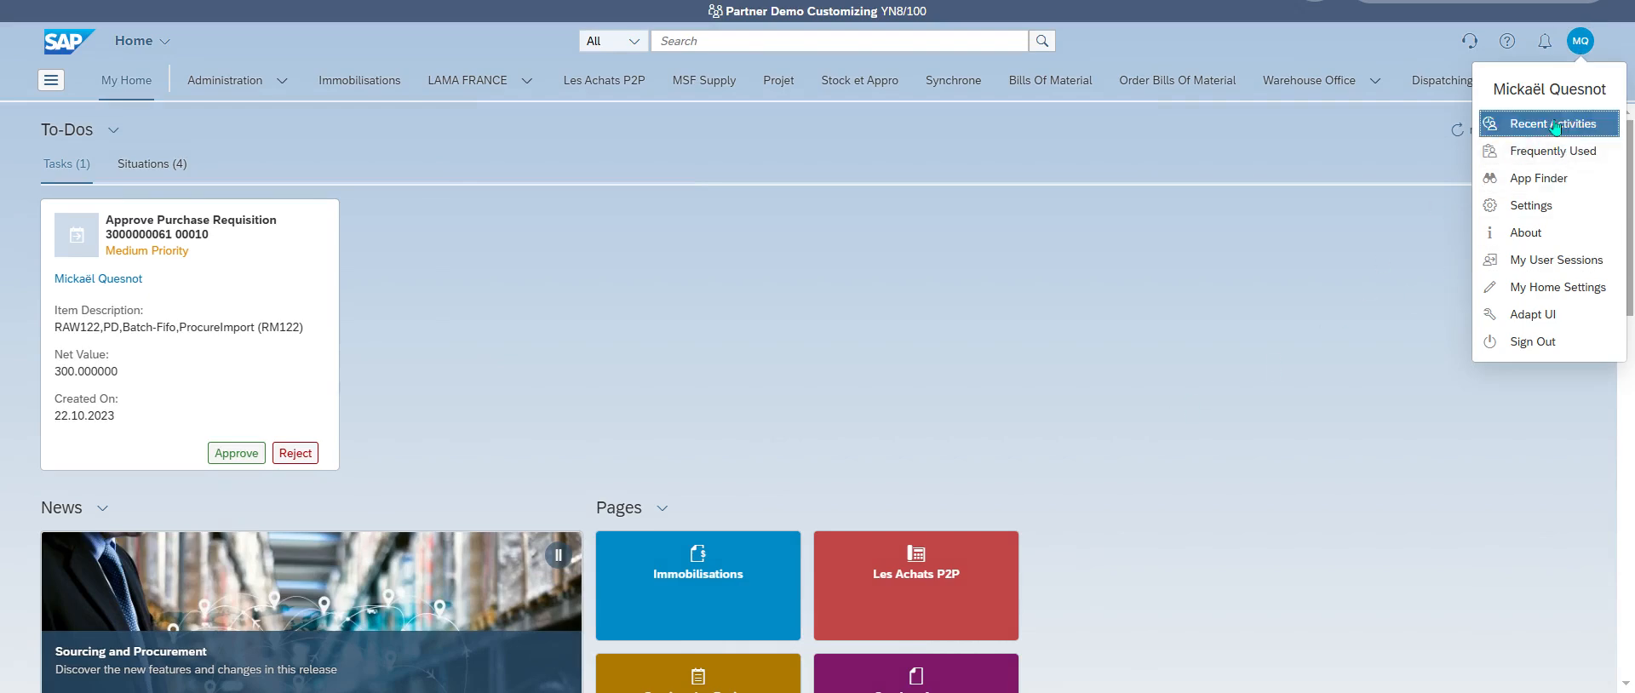
click(855, 150)
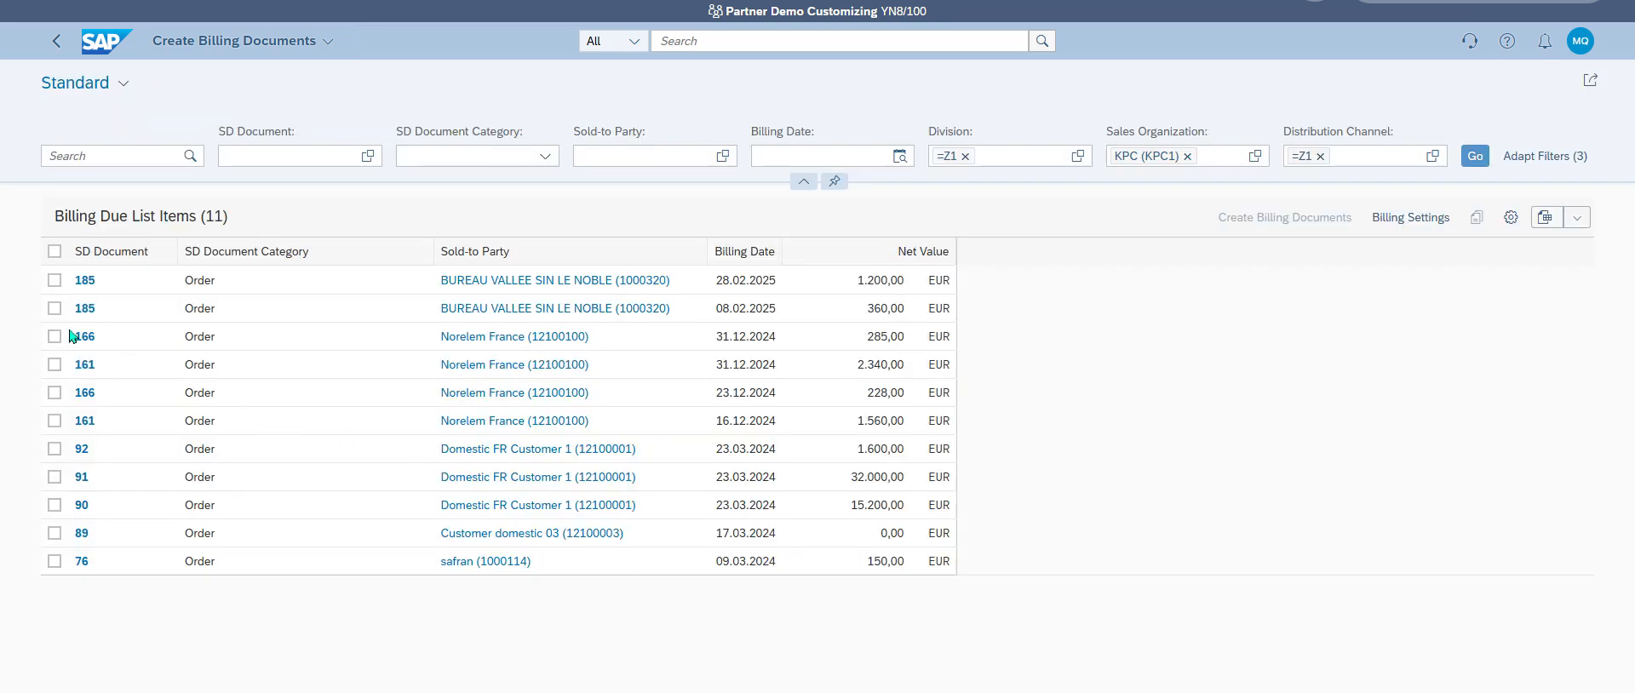
click(55, 309)
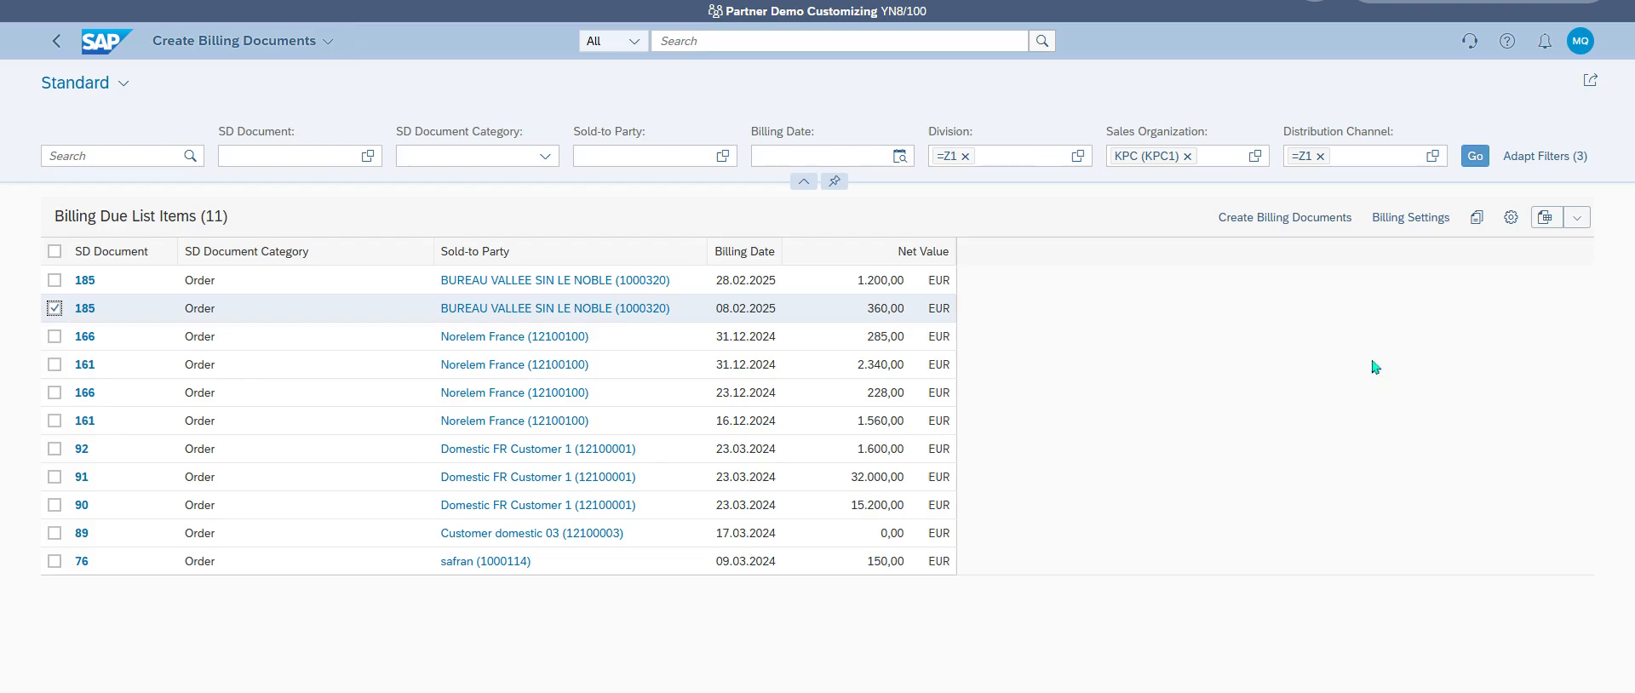
Try to create the billing document with billing type and date blank, dismiss its help text, and return to the billing due list.
click(1333, 223)
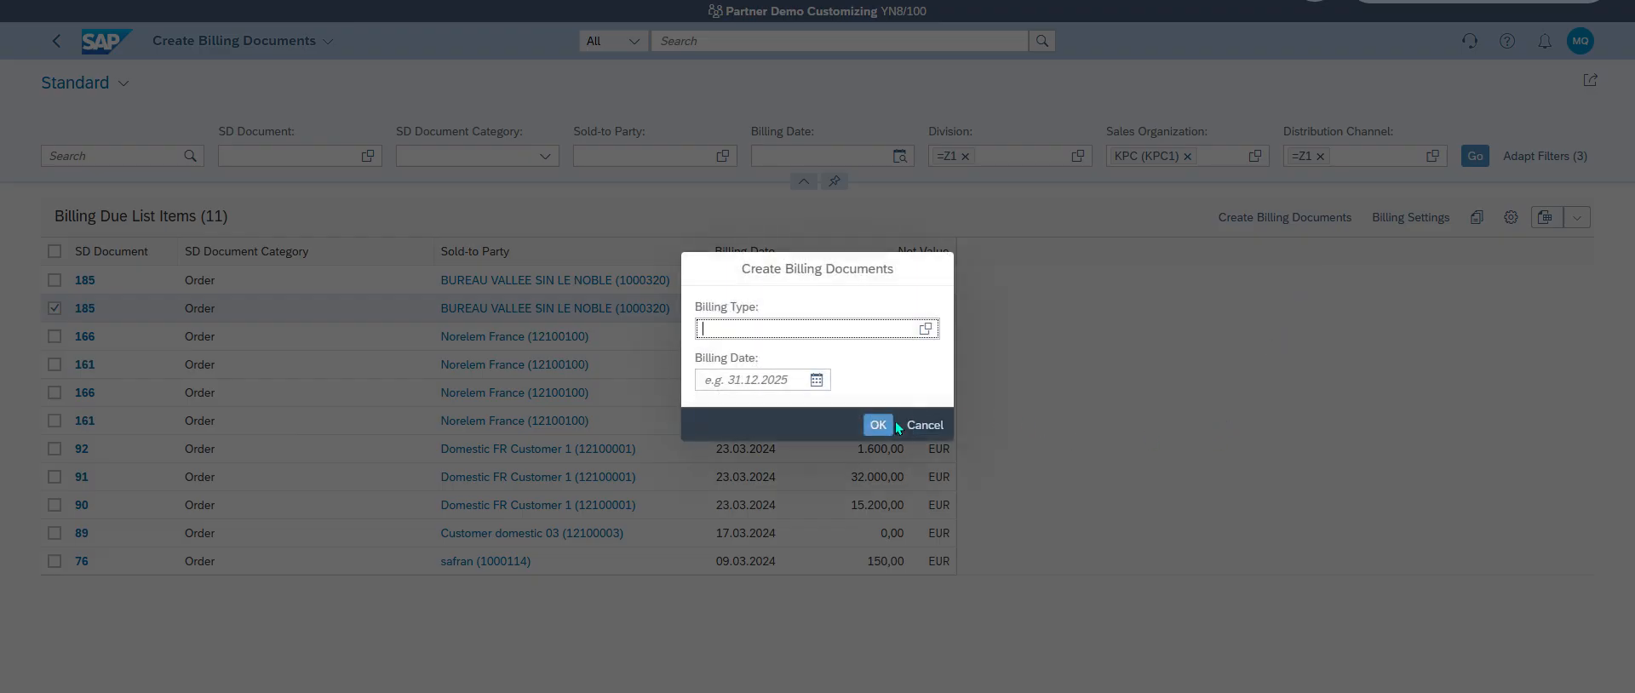
click(889, 425)
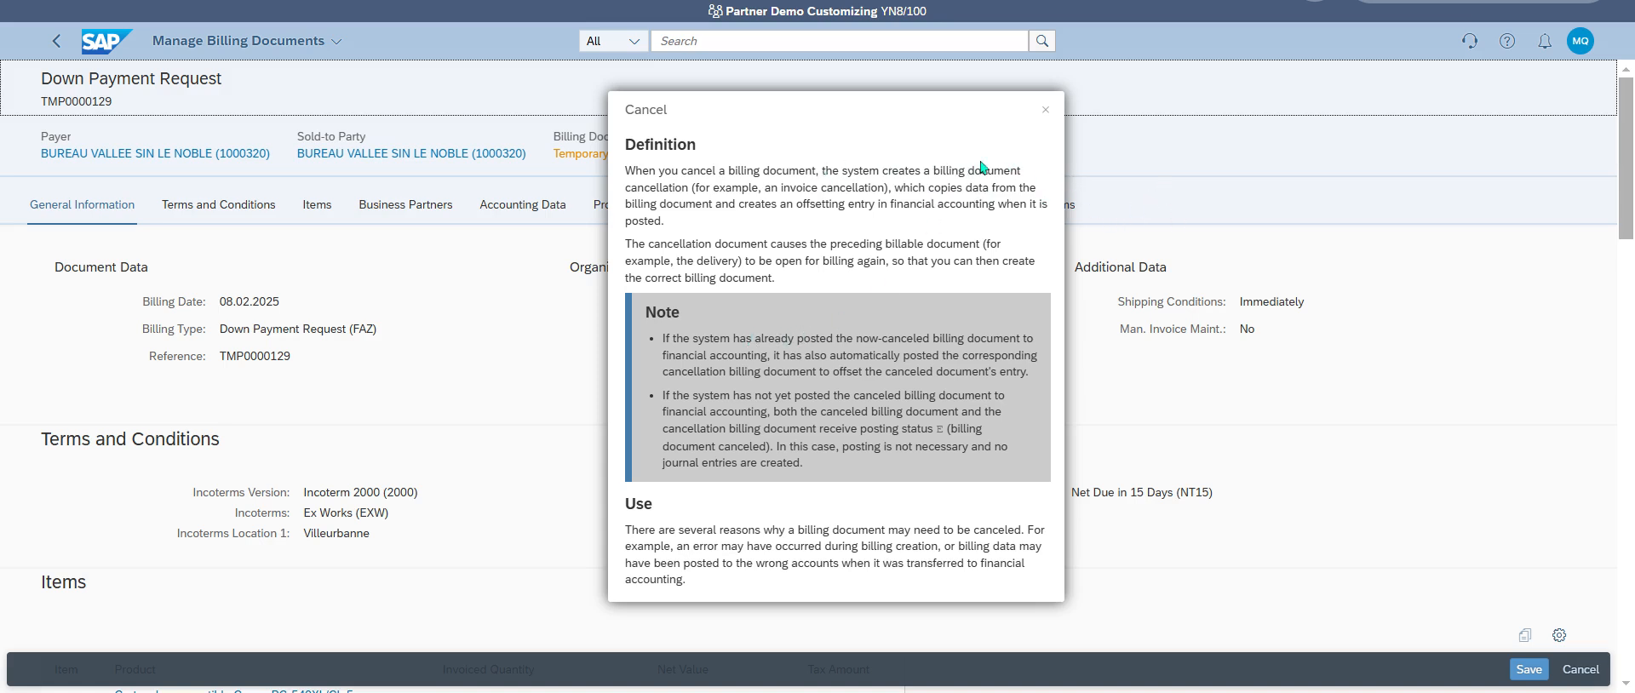
click(1139, 193)
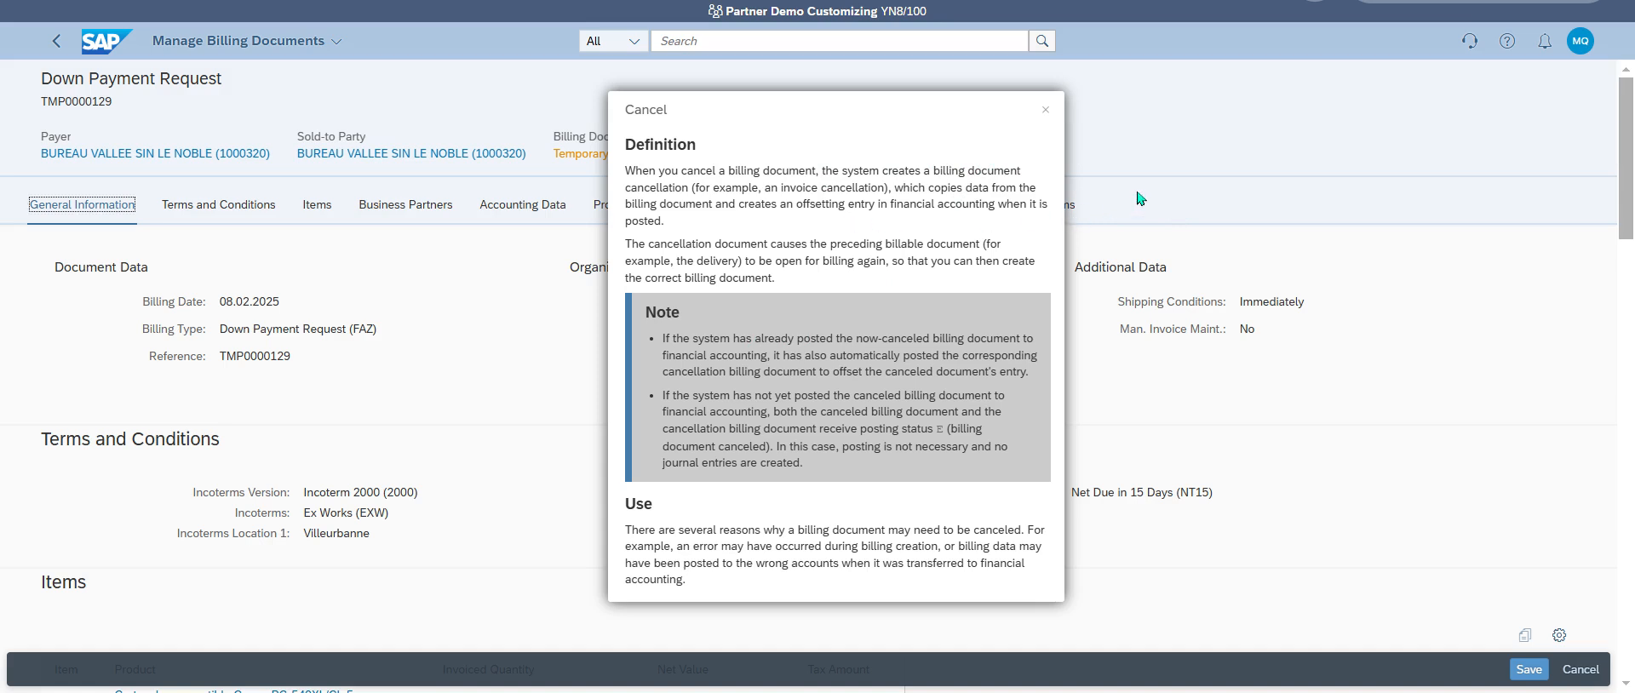
click(644, 108)
click(549, 268)
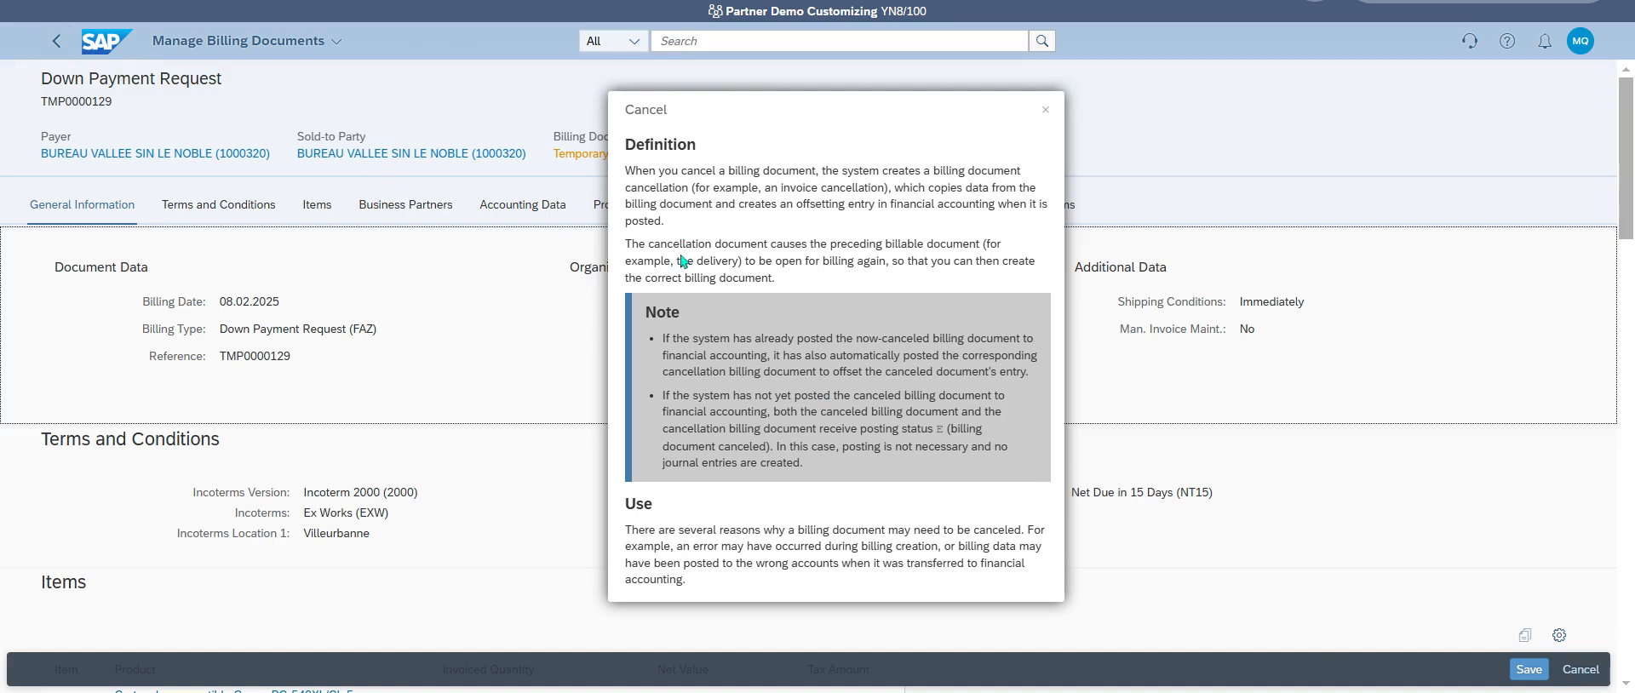
click(56, 41)
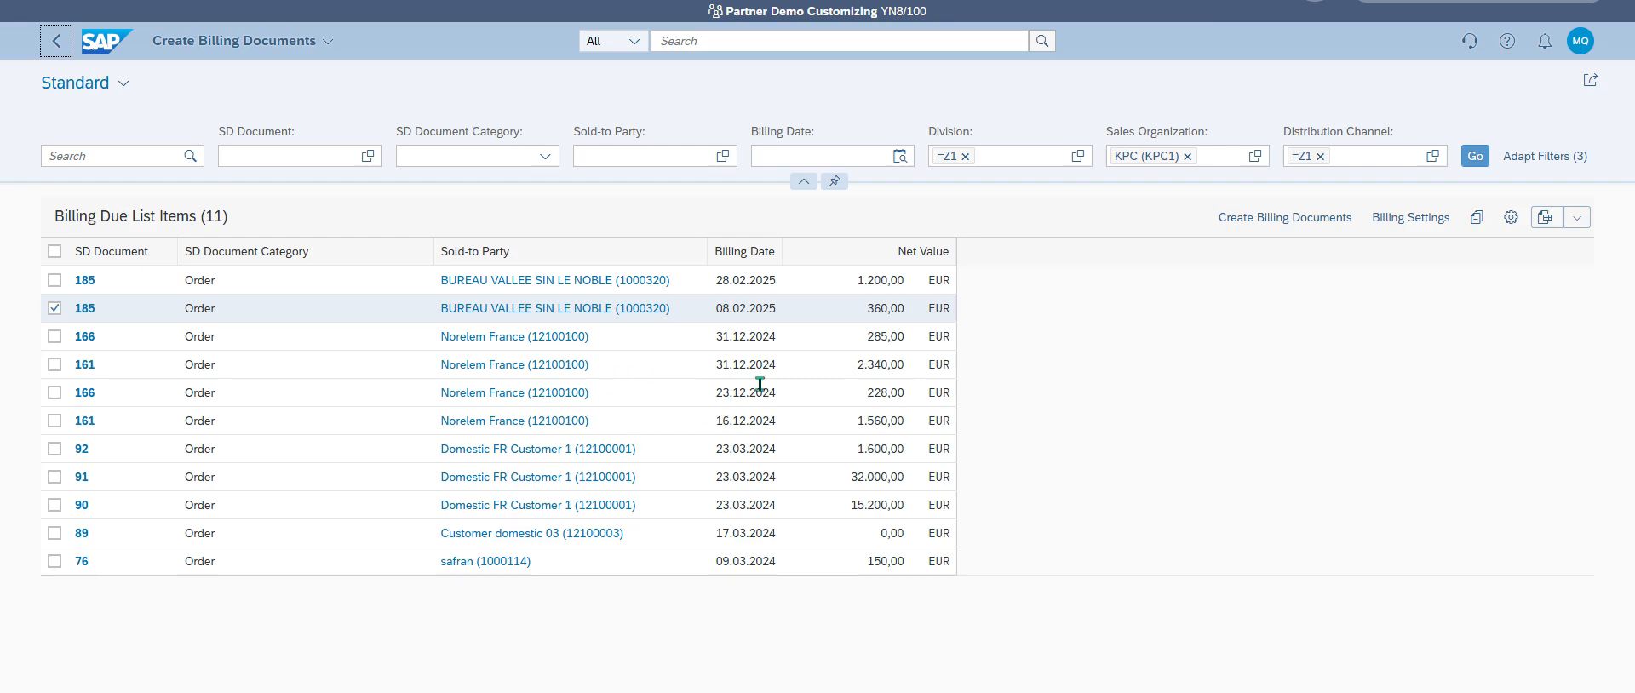
Create the billing document for the selected due item with billing type and date left blank, and close the help text.
click(1265, 218)
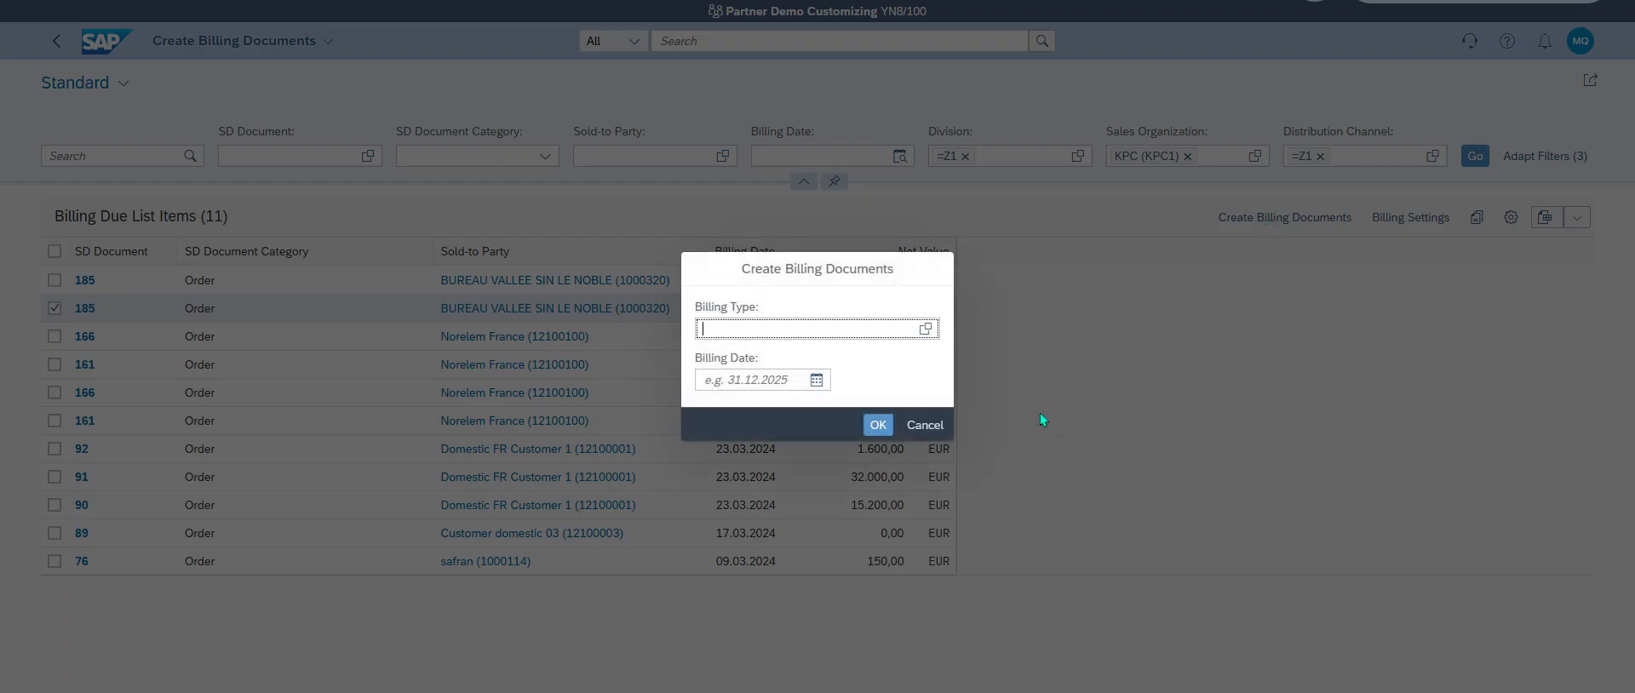
click(878, 424)
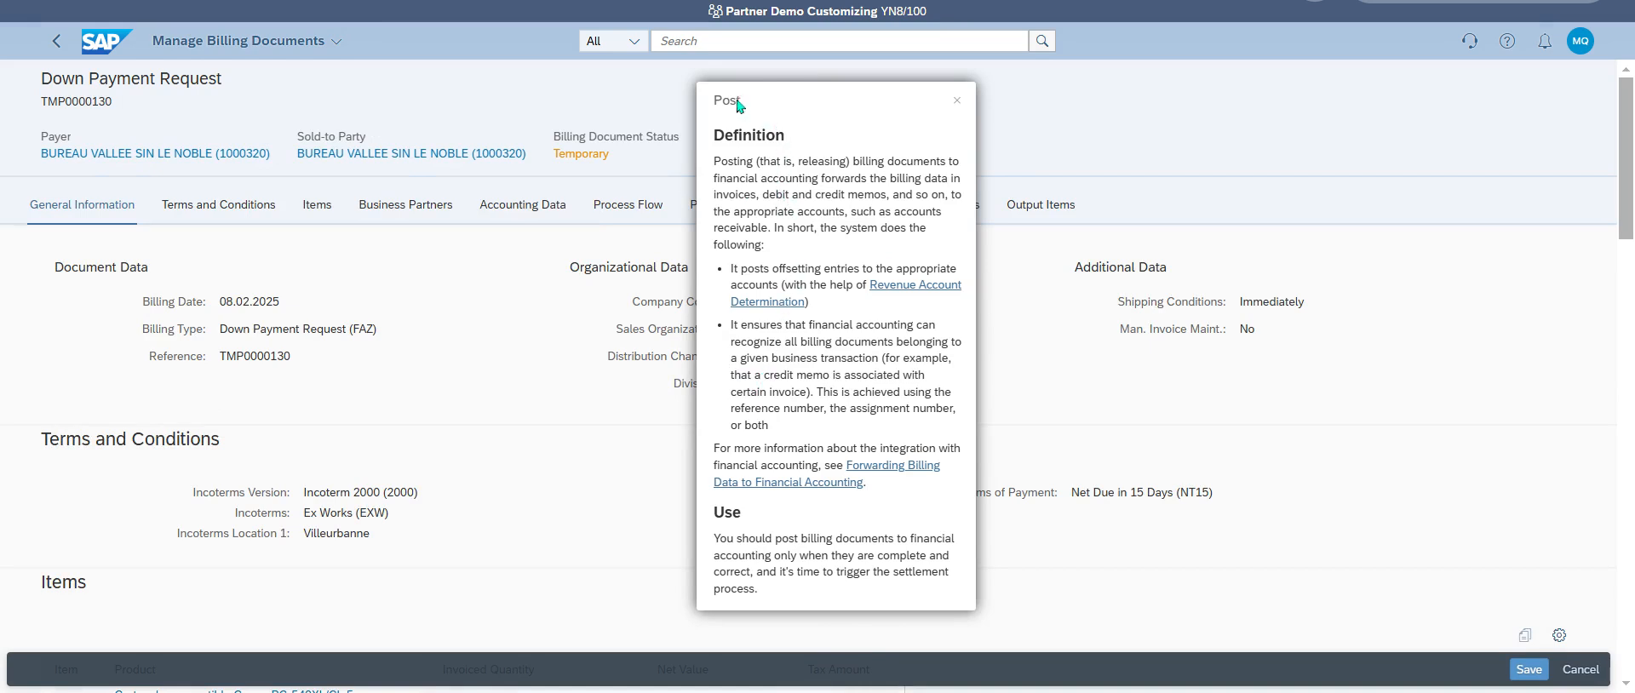
click(958, 99)
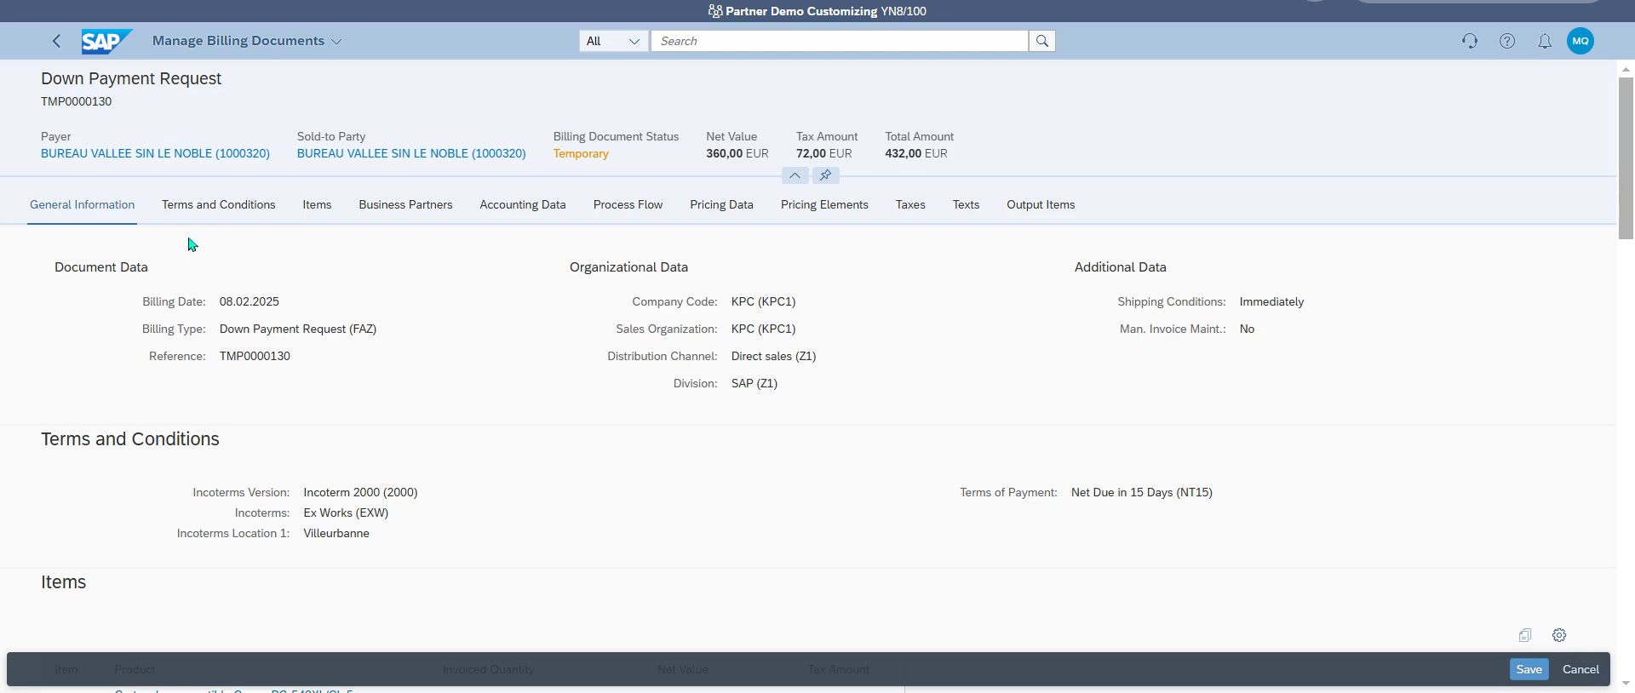
Review the down payment request's items, business partners, accounting data, process flow and pricing elements, and save the document.
click(218, 221)
click(320, 147)
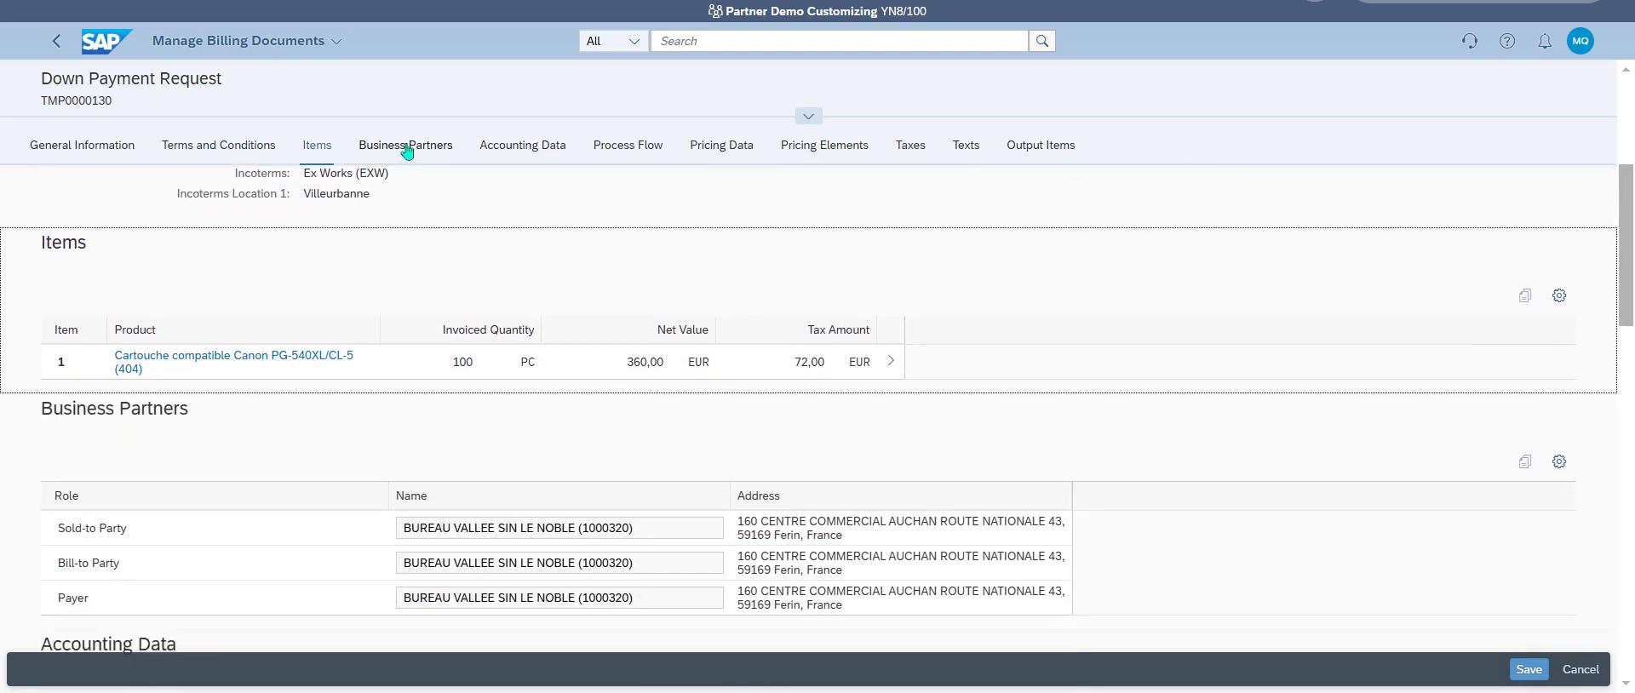
click(419, 146)
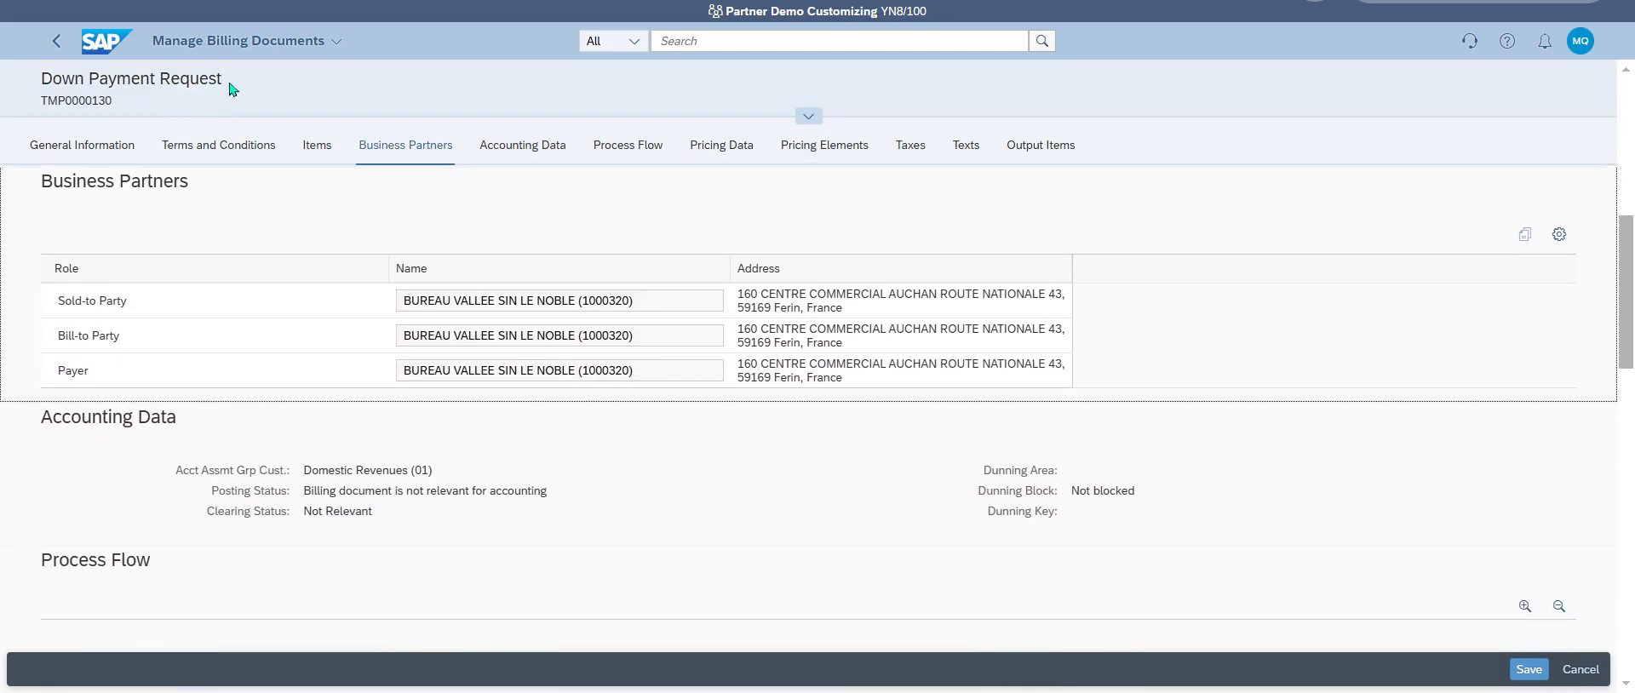
click(523, 145)
click(629, 149)
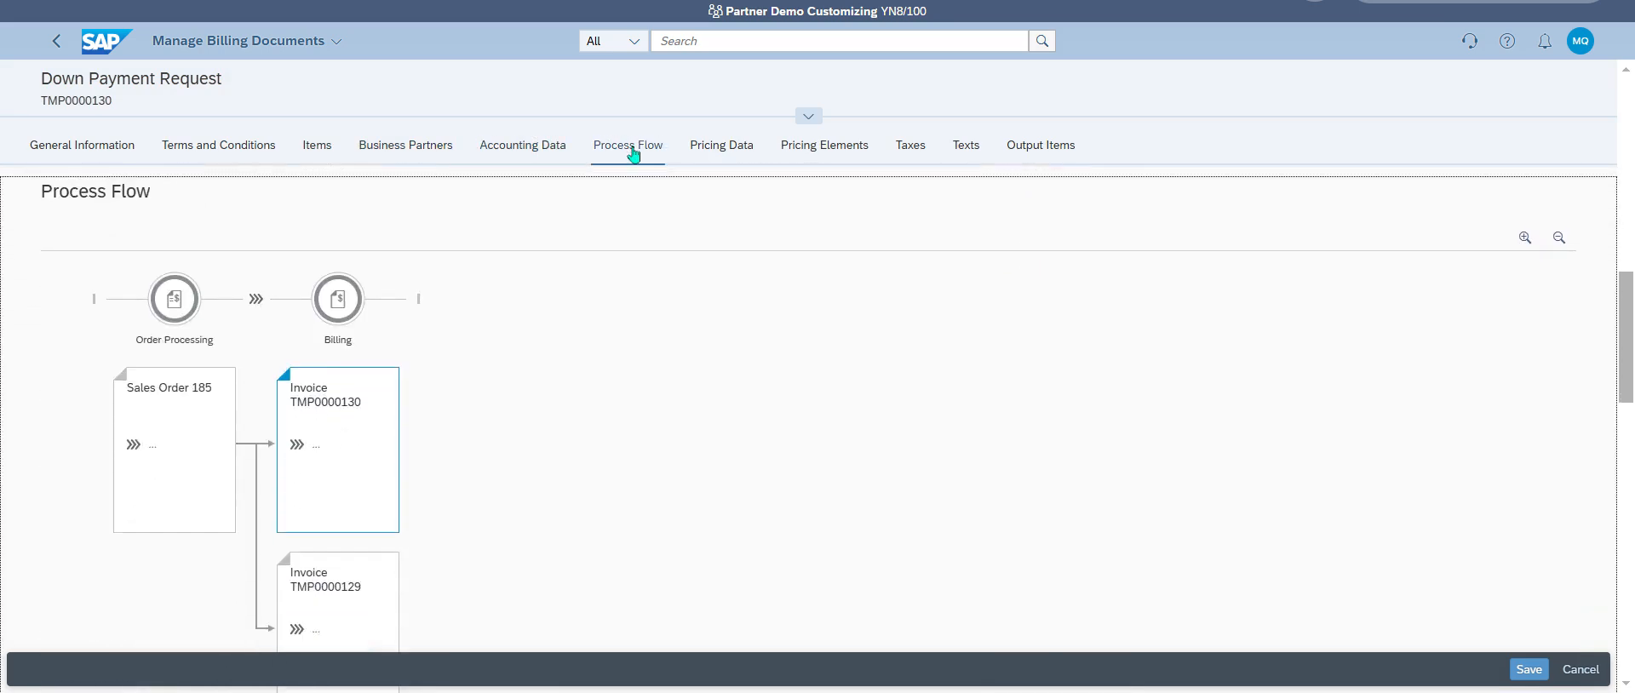
click(705, 150)
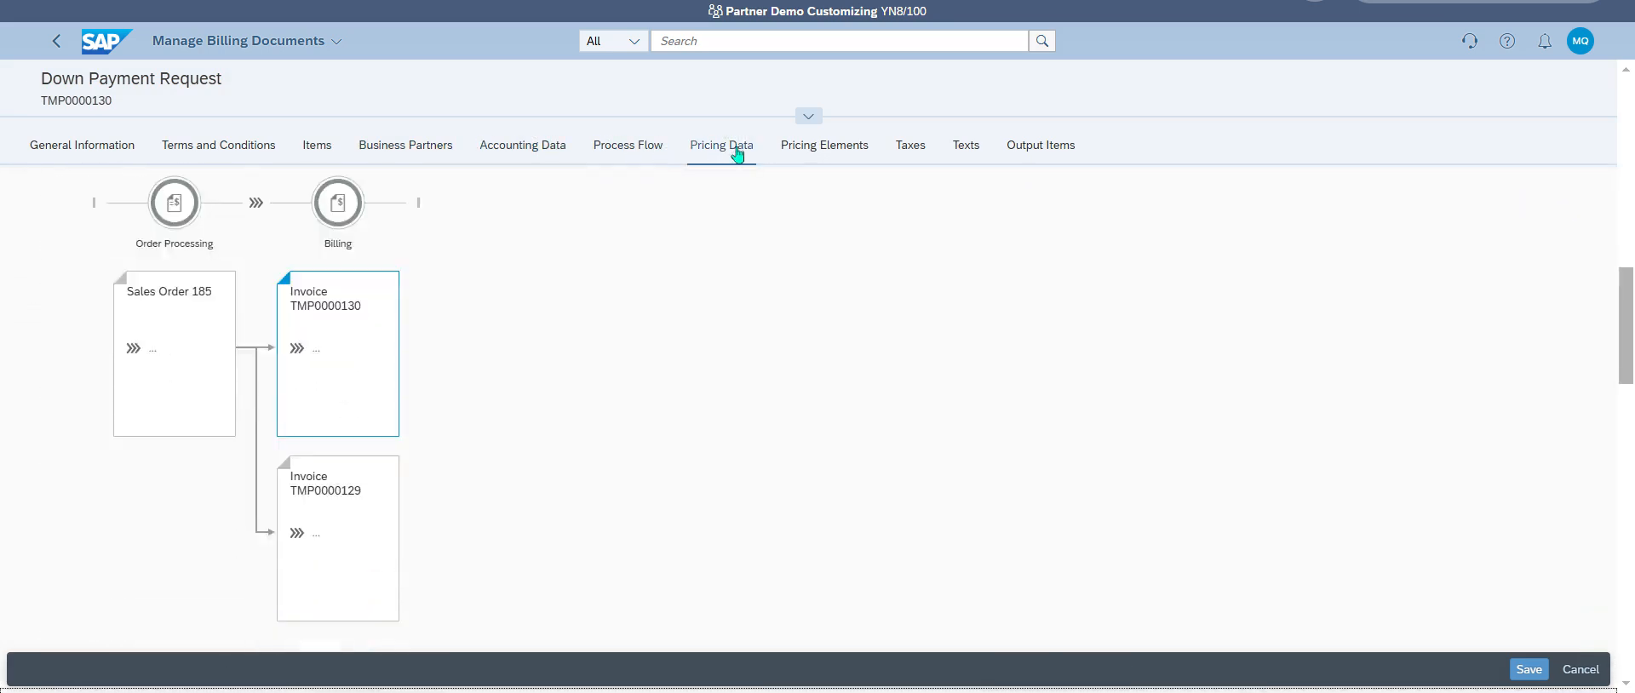
click(808, 150)
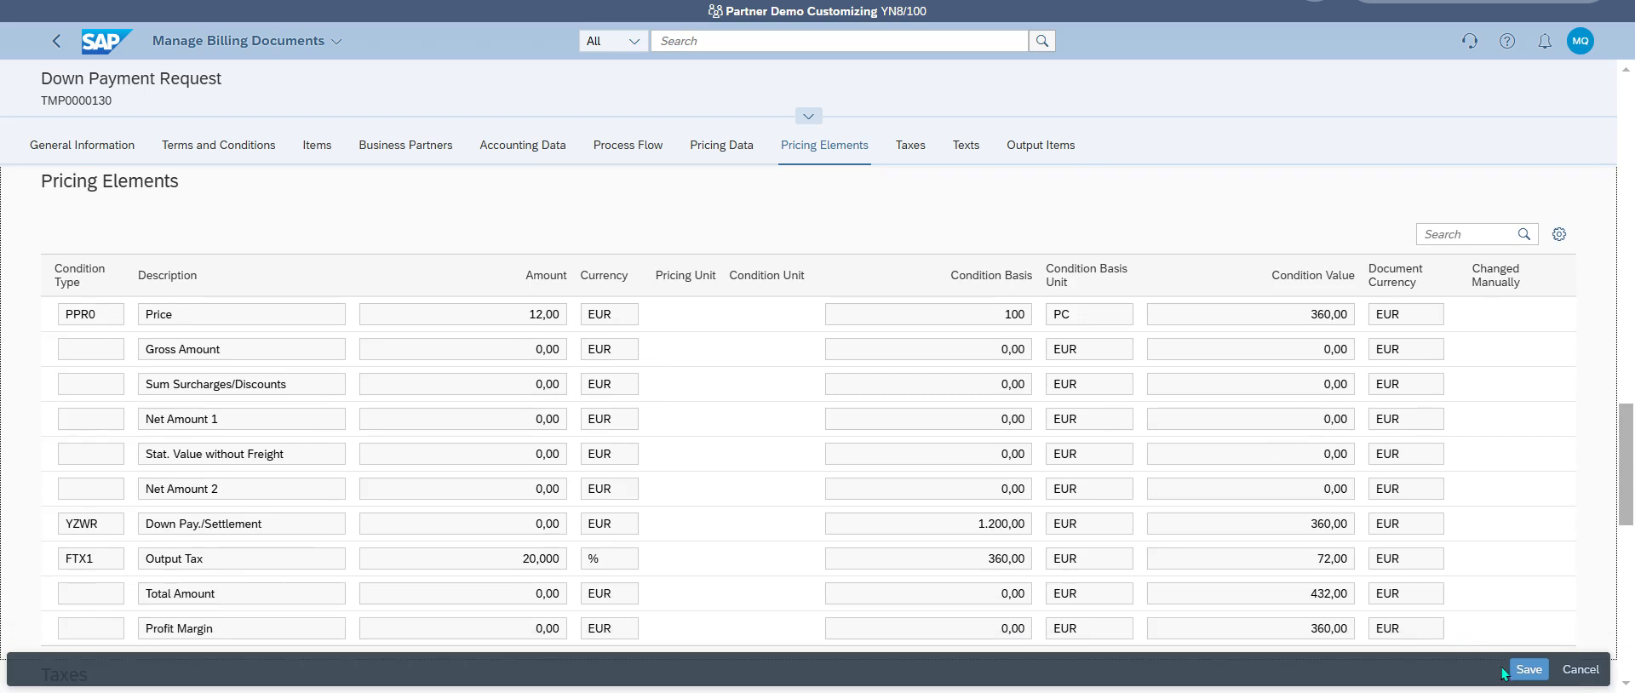
click(1530, 671)
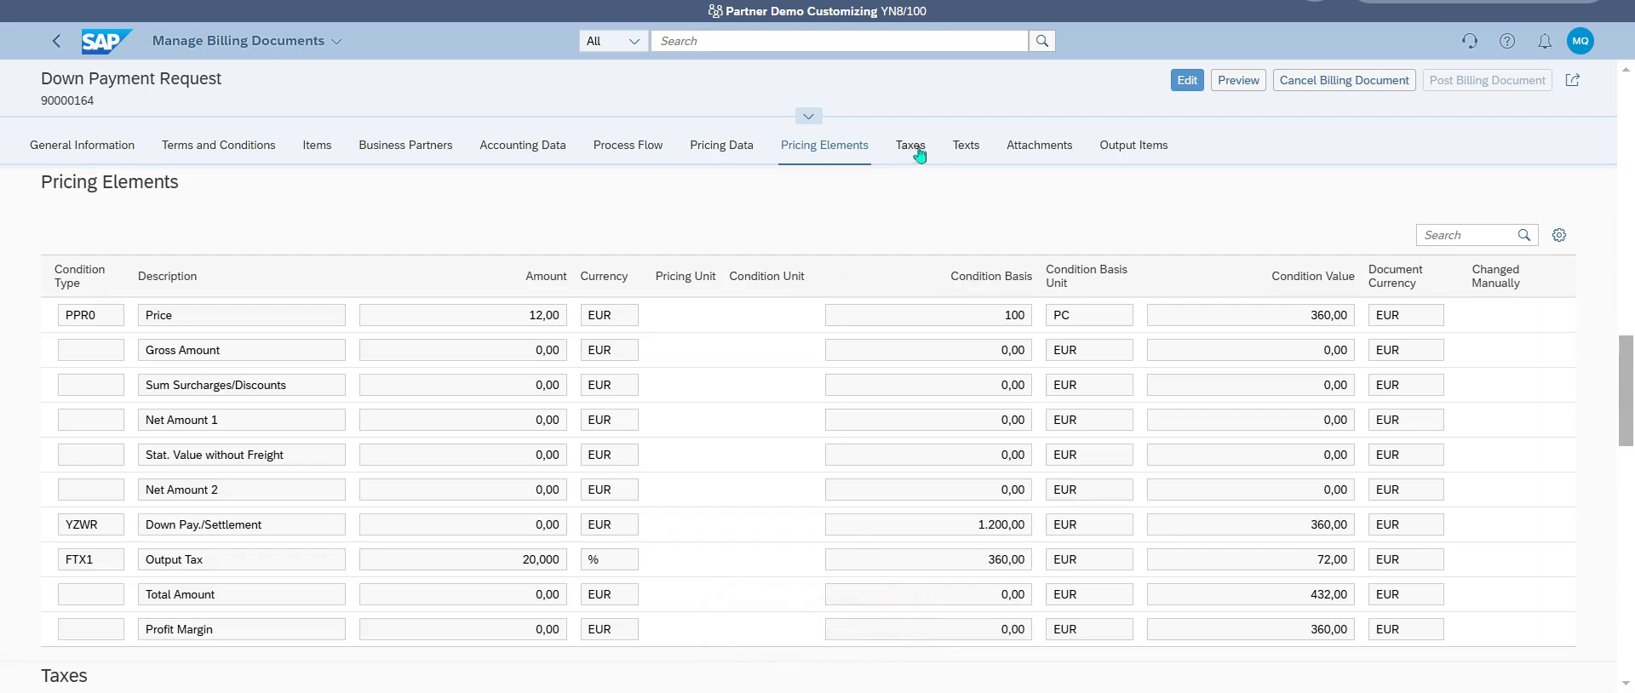
Open the journal entry from the process flow, examine its line items with the G/L account column widened, and return to the down payment request.
click(647, 148)
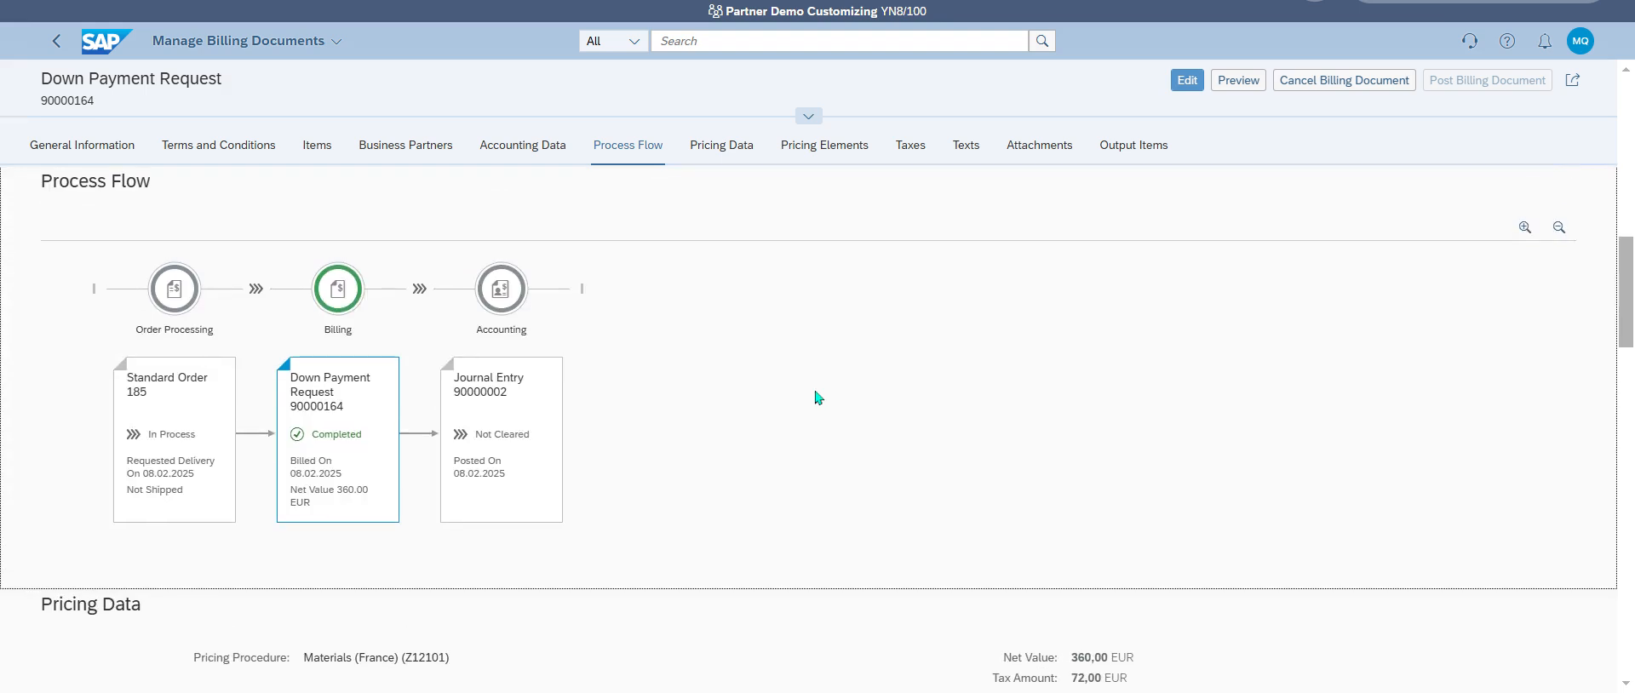
click(529, 399)
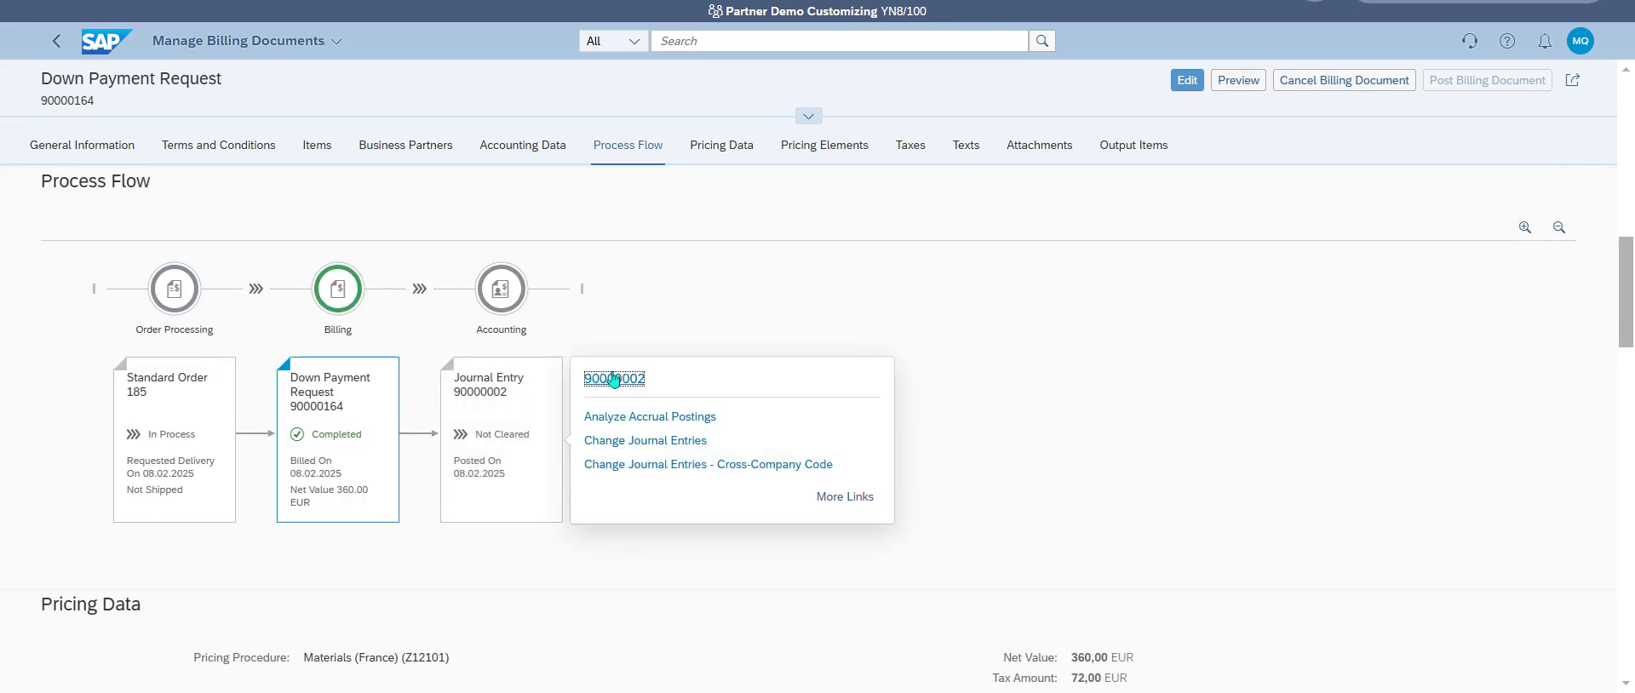
key(Escape)
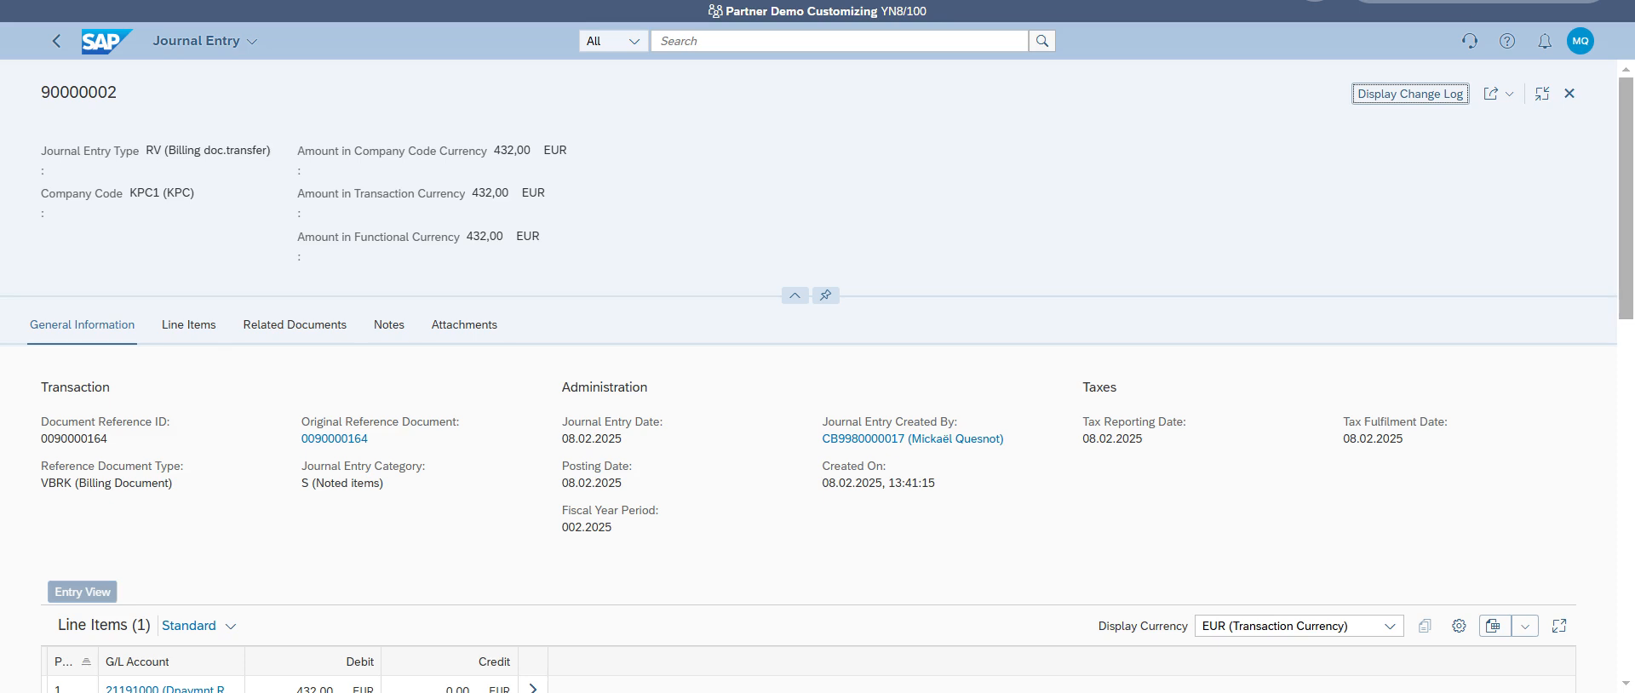
click(217, 330)
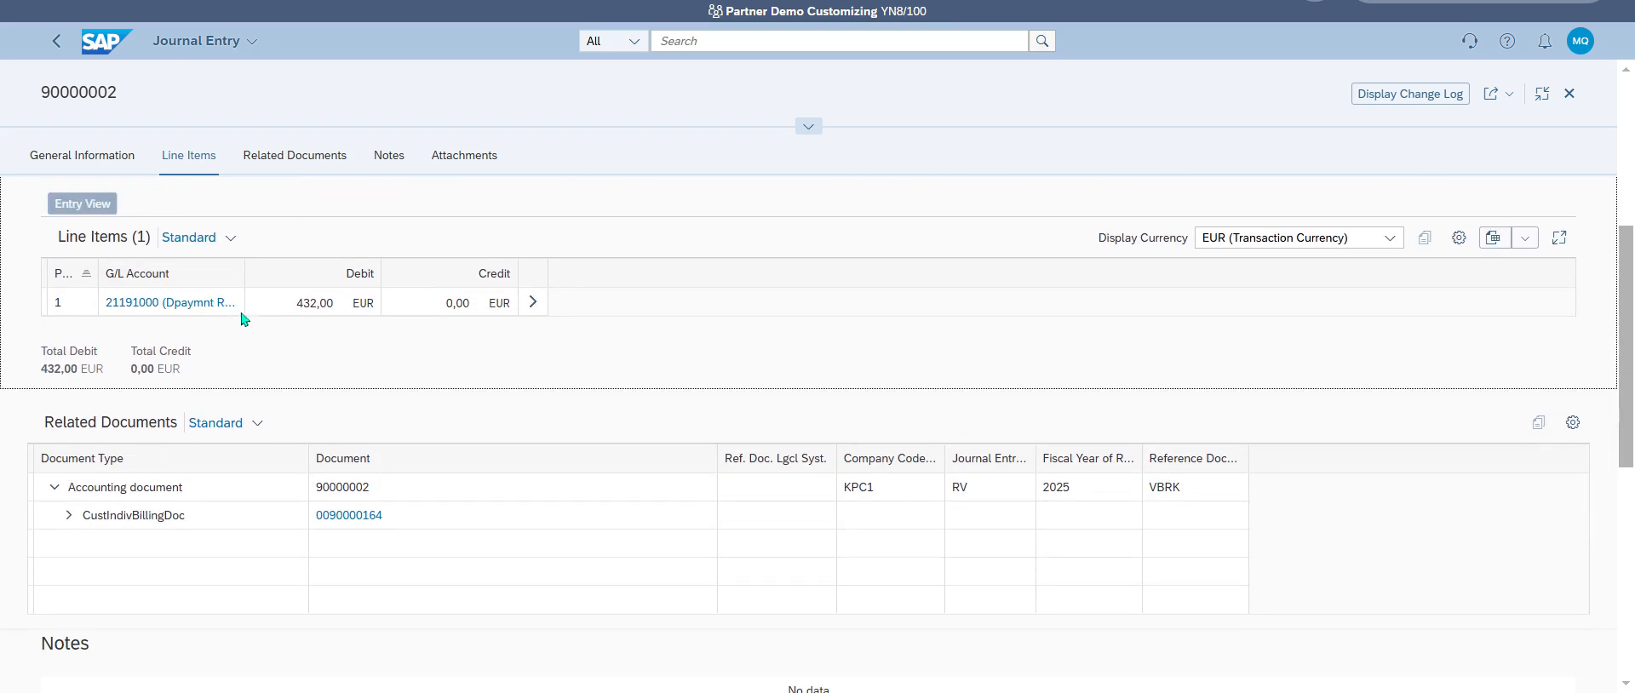
drag(245, 290, 477, 325)
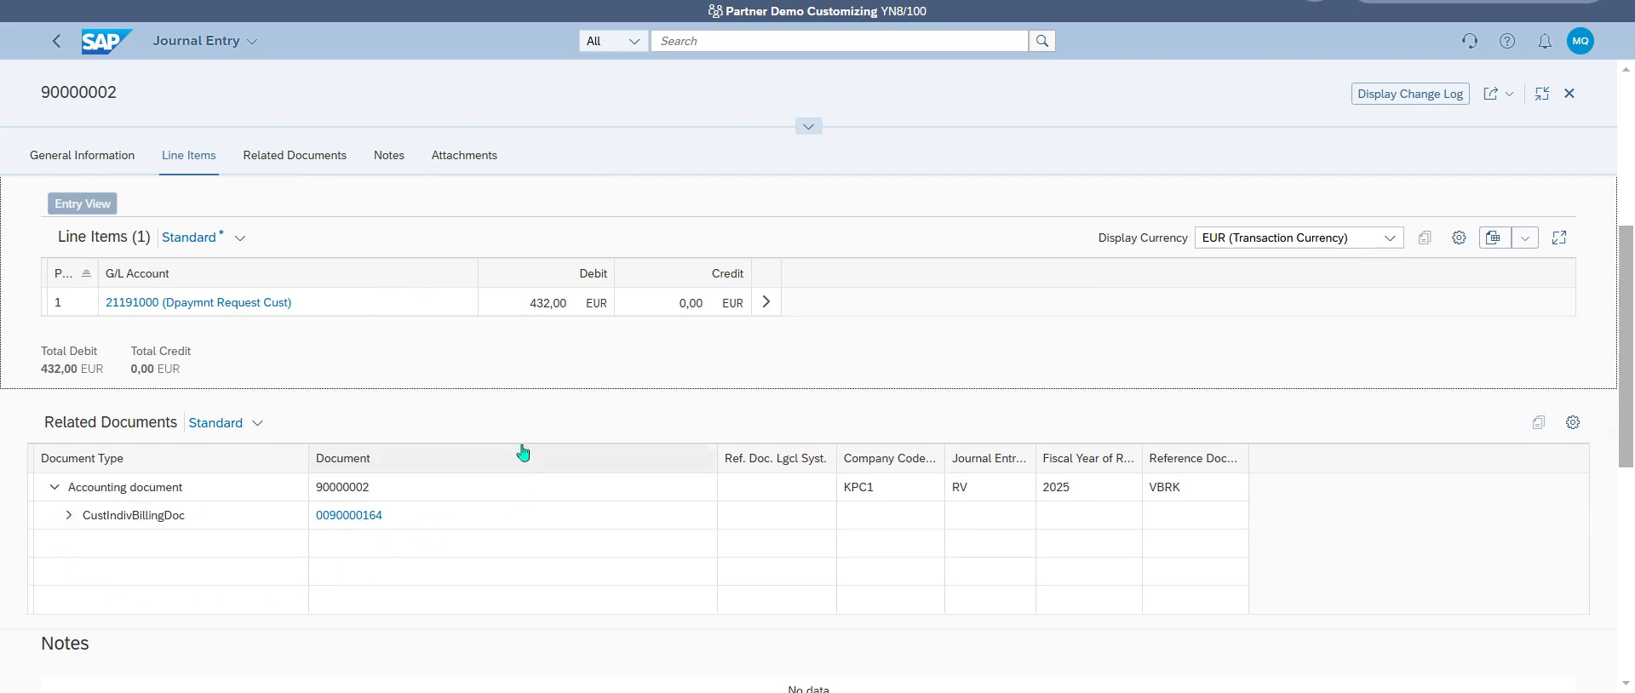
click(53, 42)
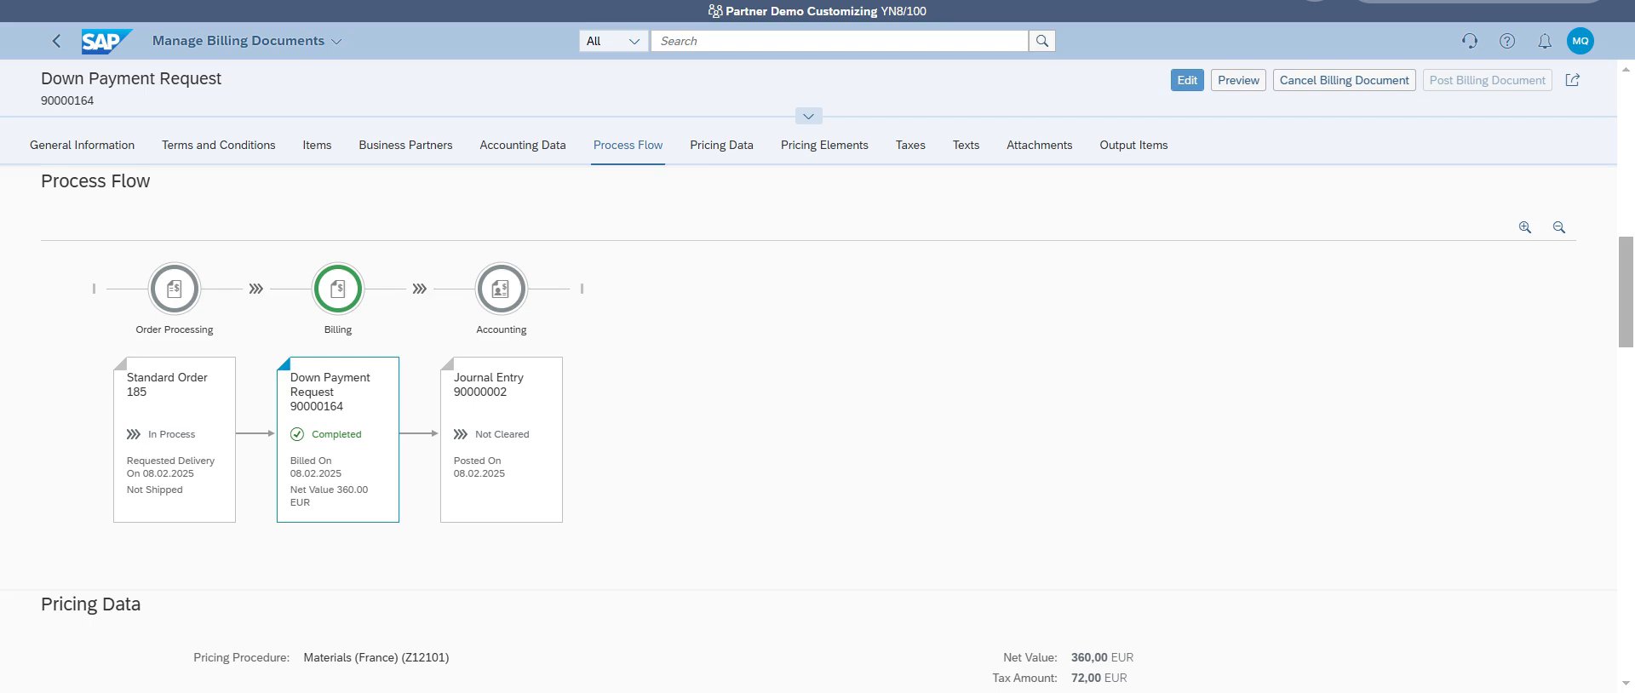
Return to the home page, search for the Post Incoming Payments app and open it.
click(95, 45)
text(Post Incoming Payments)
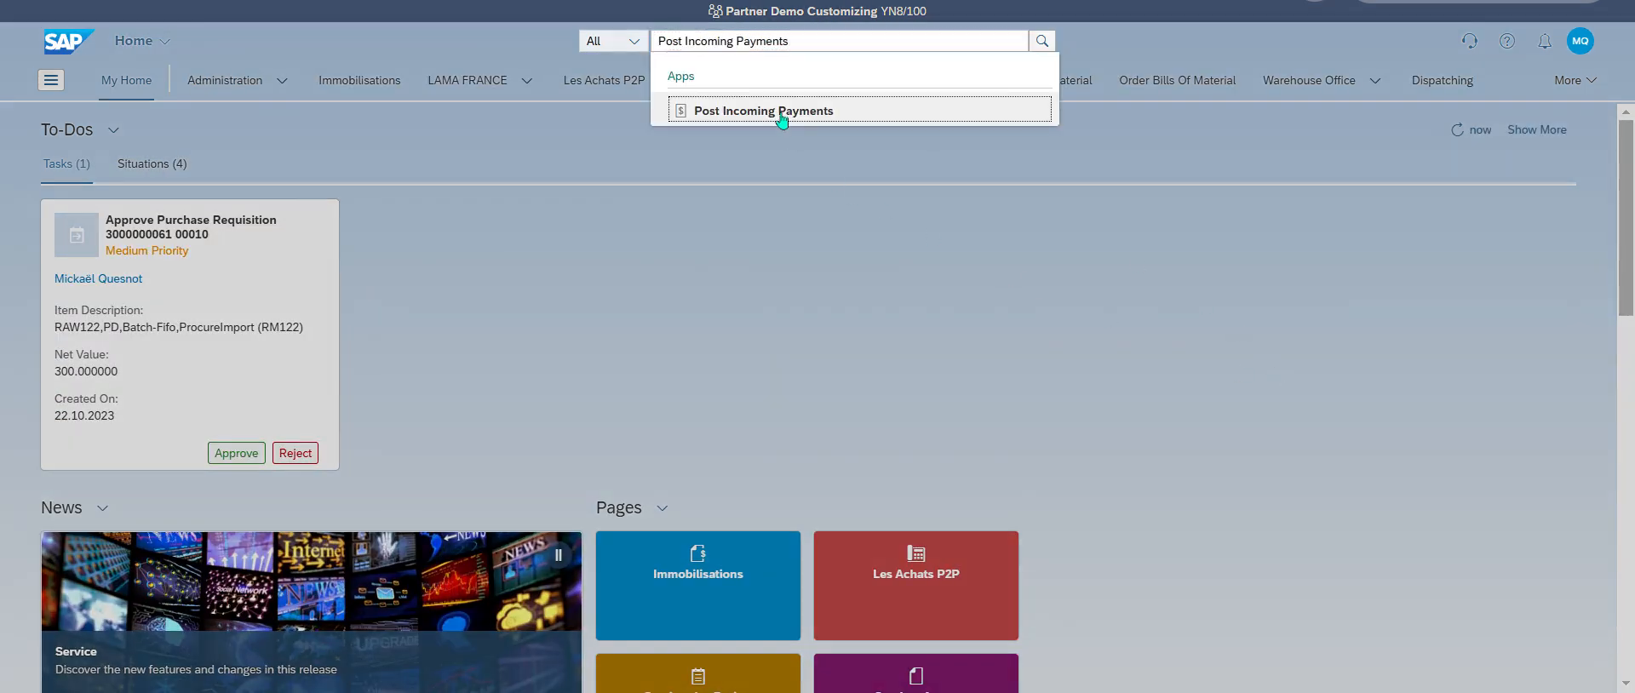
click(775, 121)
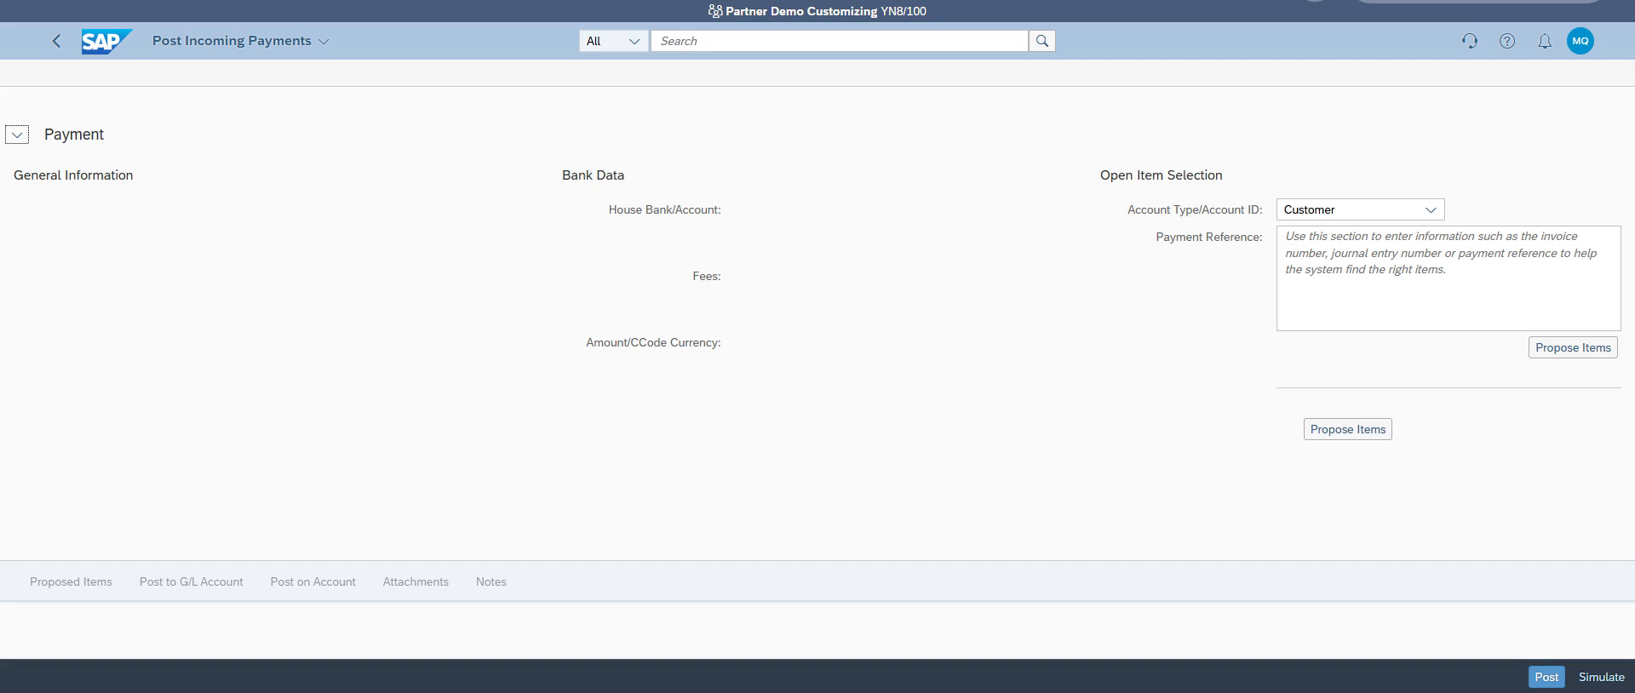
Reopen the Post Incoming Payments app from the home page, collapse and expand its Payment section, and reload the page.
click(56, 40)
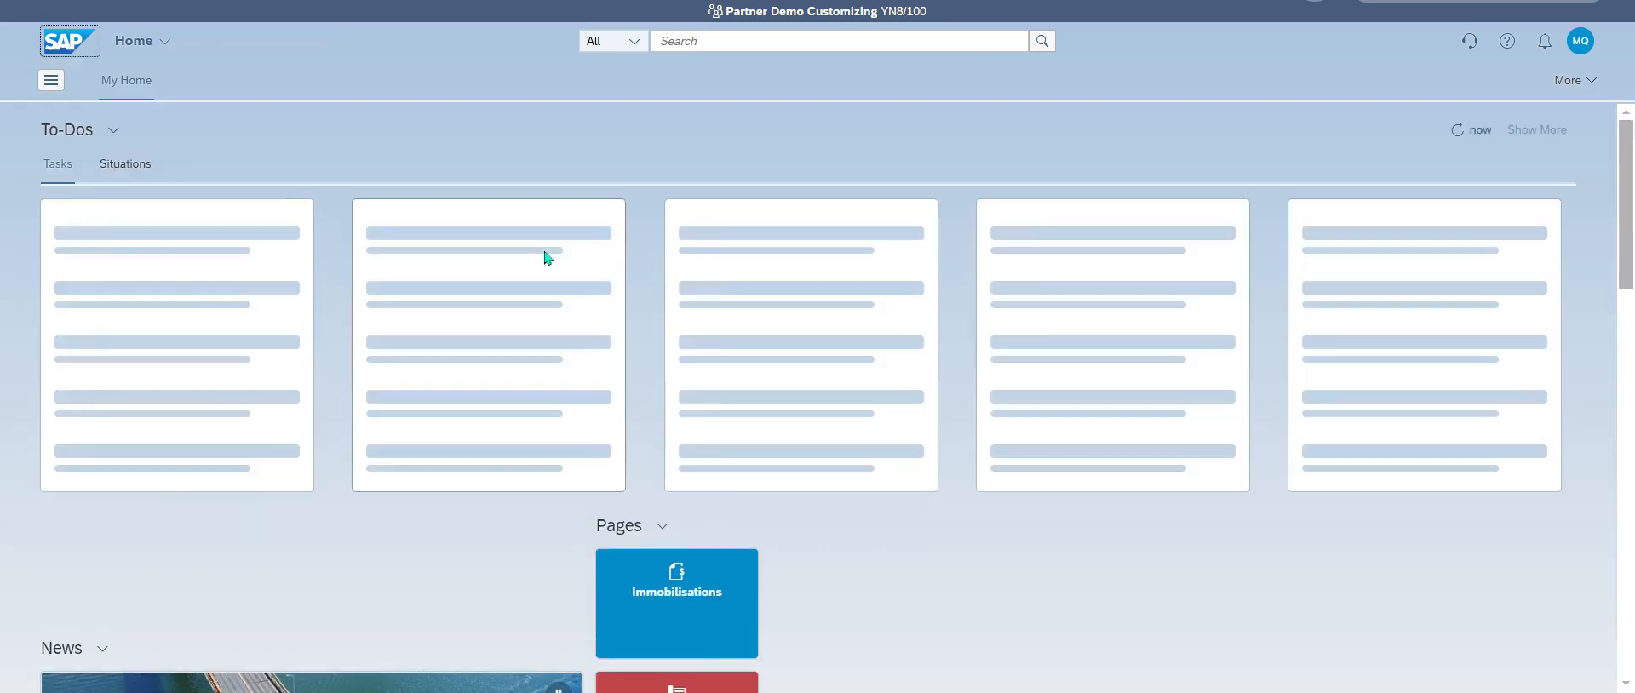
click(724, 42)
text(Post Incoming Payments)
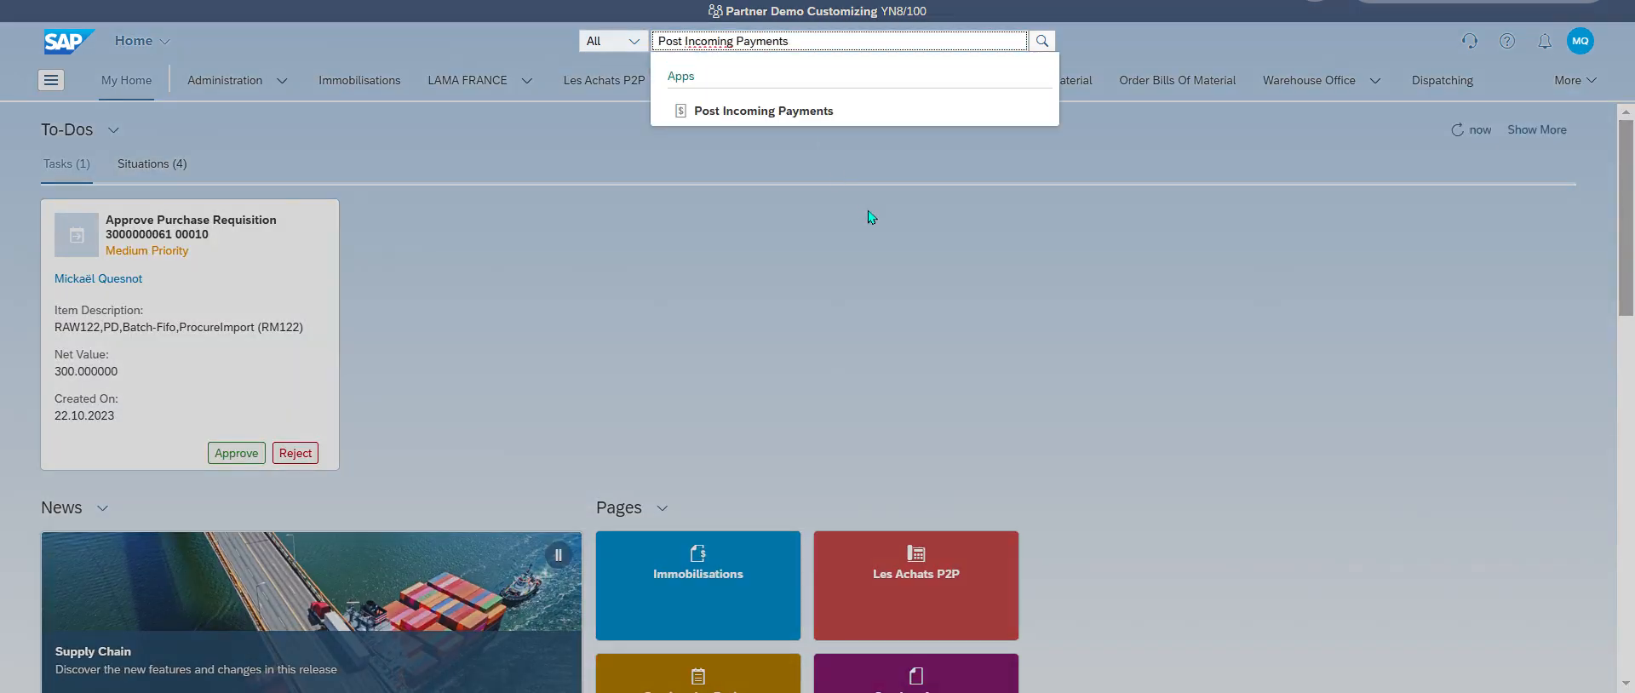
click(835, 115)
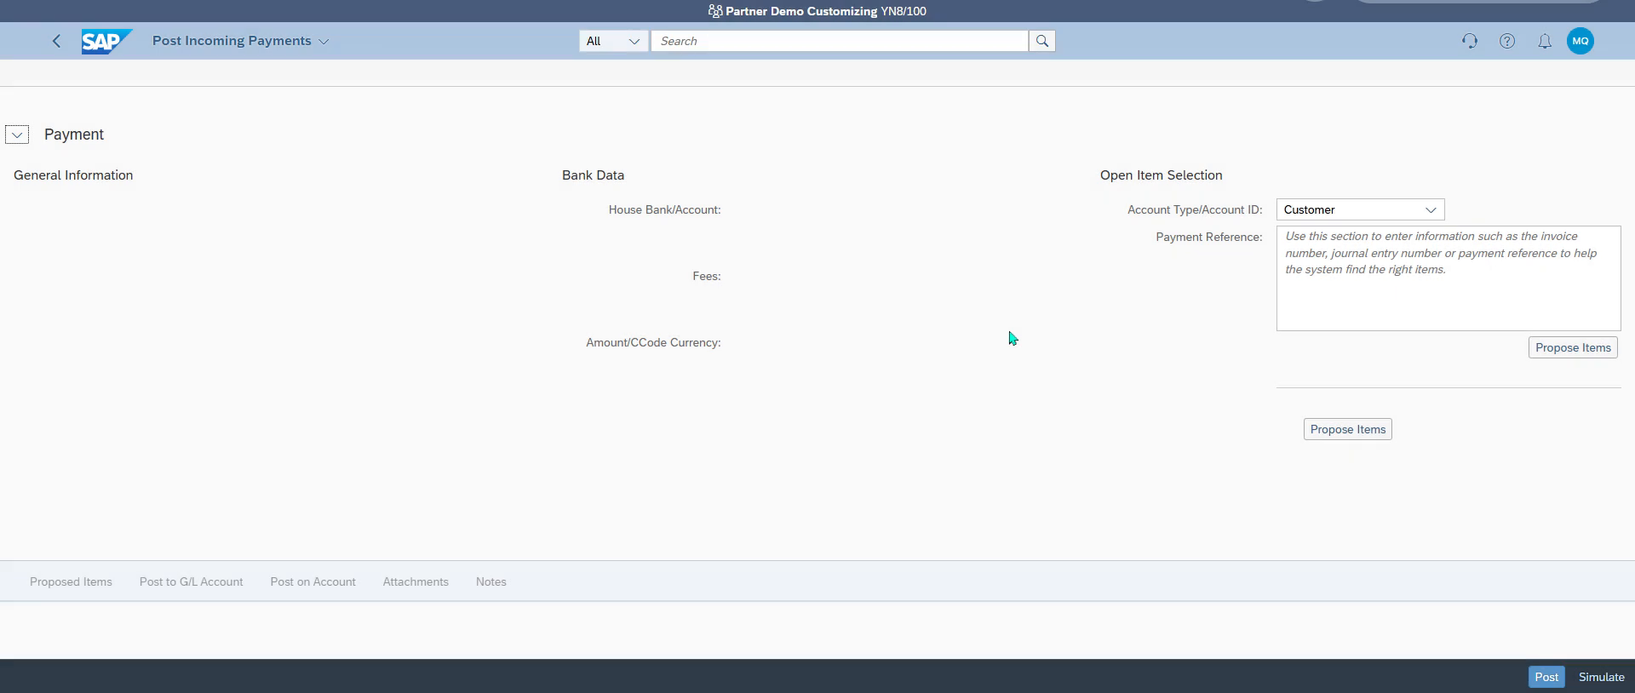
click(18, 139)
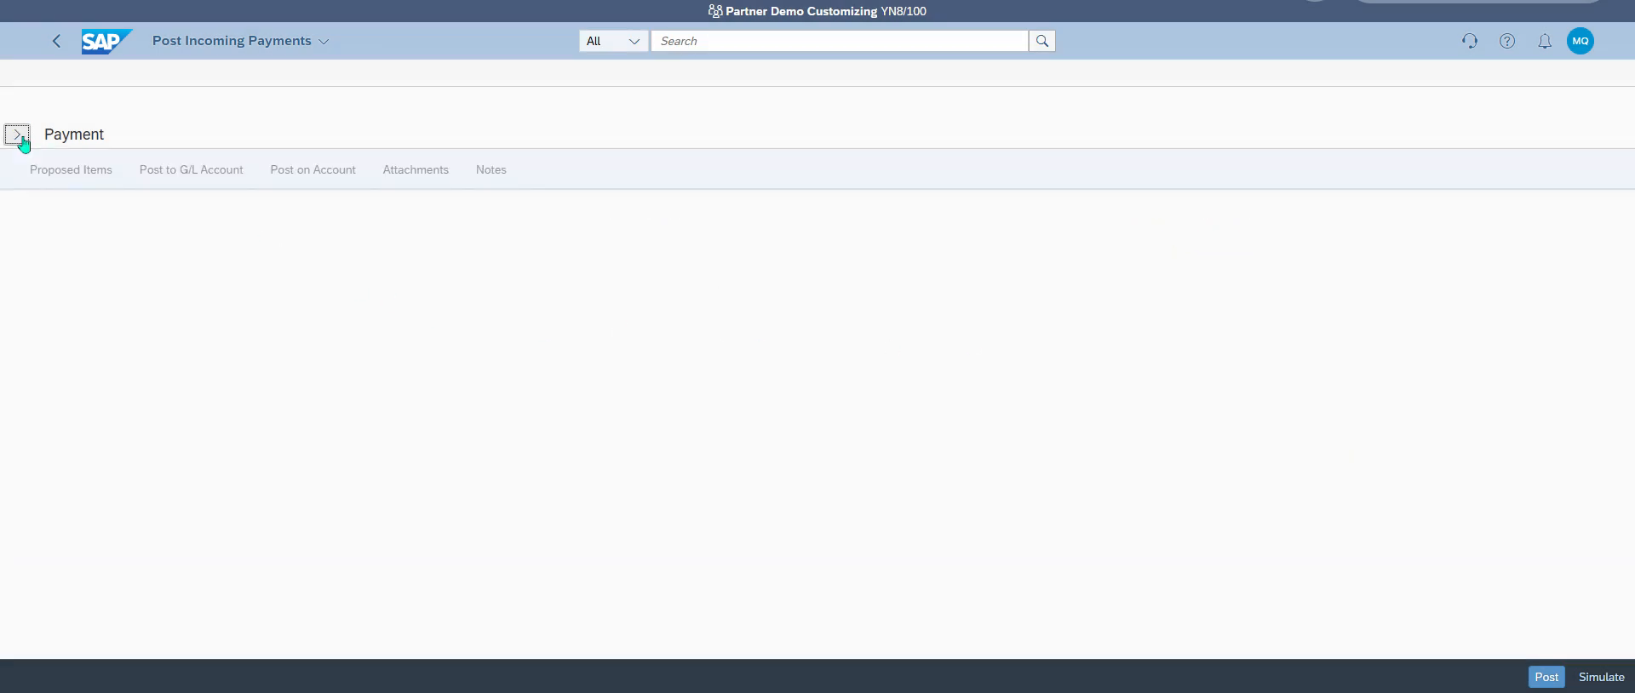
click(21, 140)
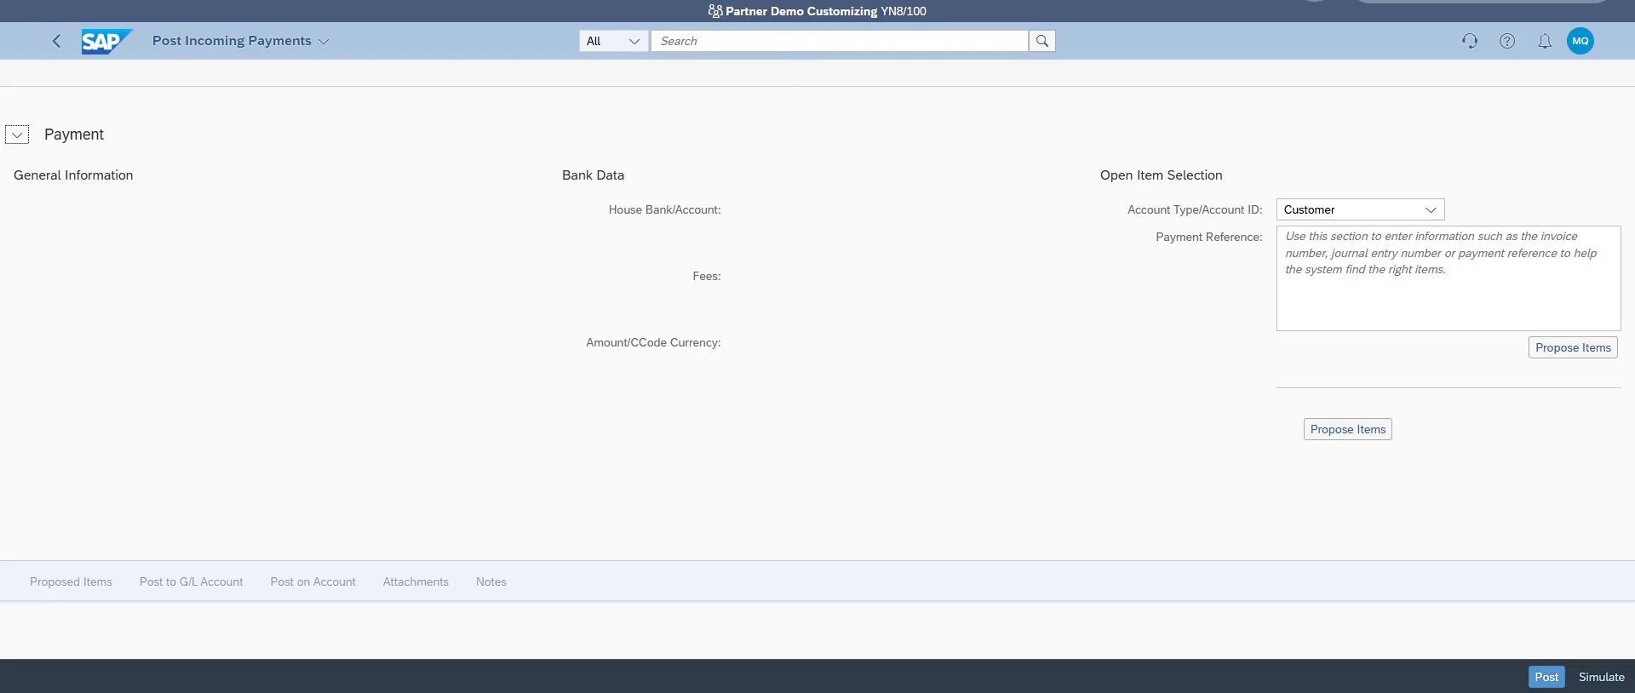
key(F5)
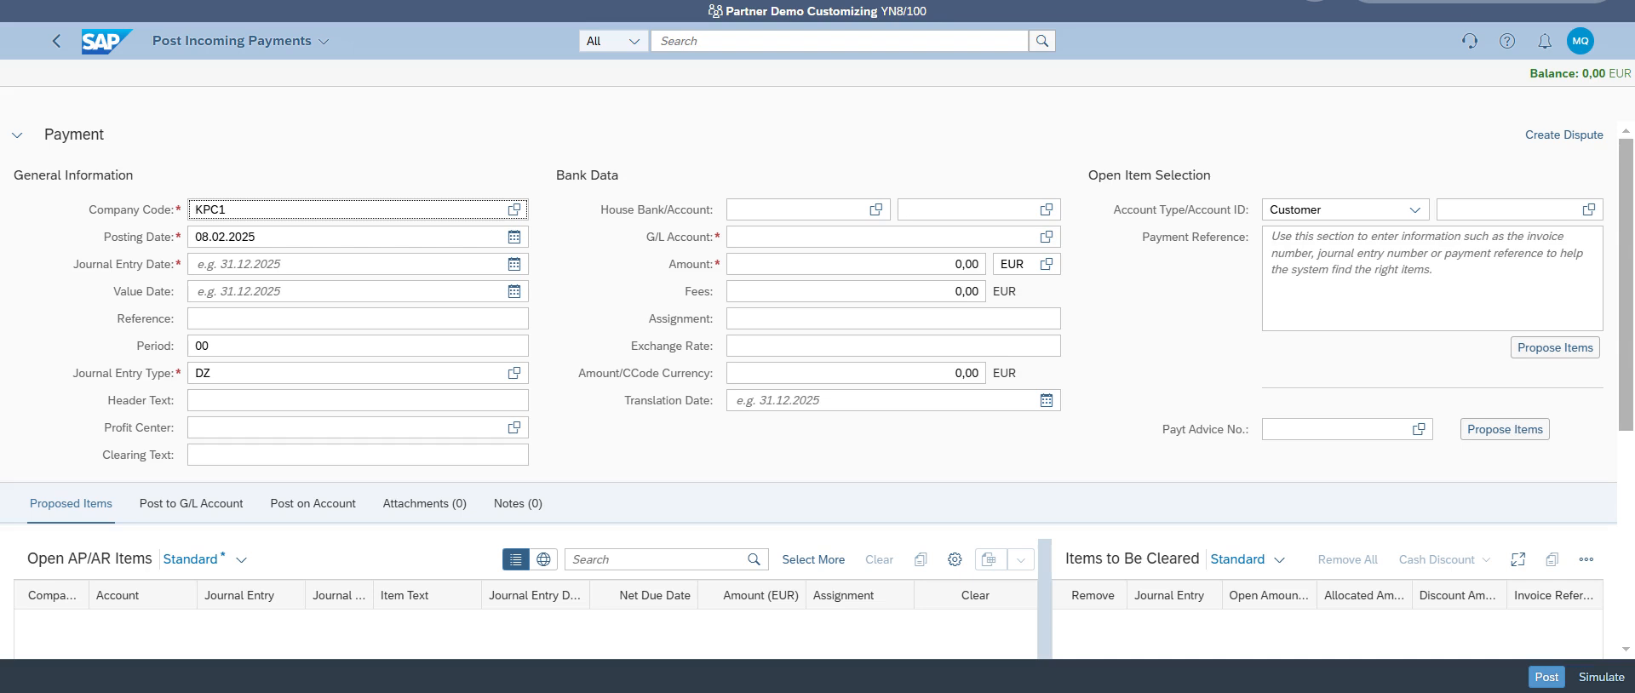
Copy the posting date 08.02.2025 into the payment's journal entry date and value date.
drag(255, 237, 170, 238)
key(ctrl+c)
click(245, 265)
key(ctrl+v)
click(256, 292)
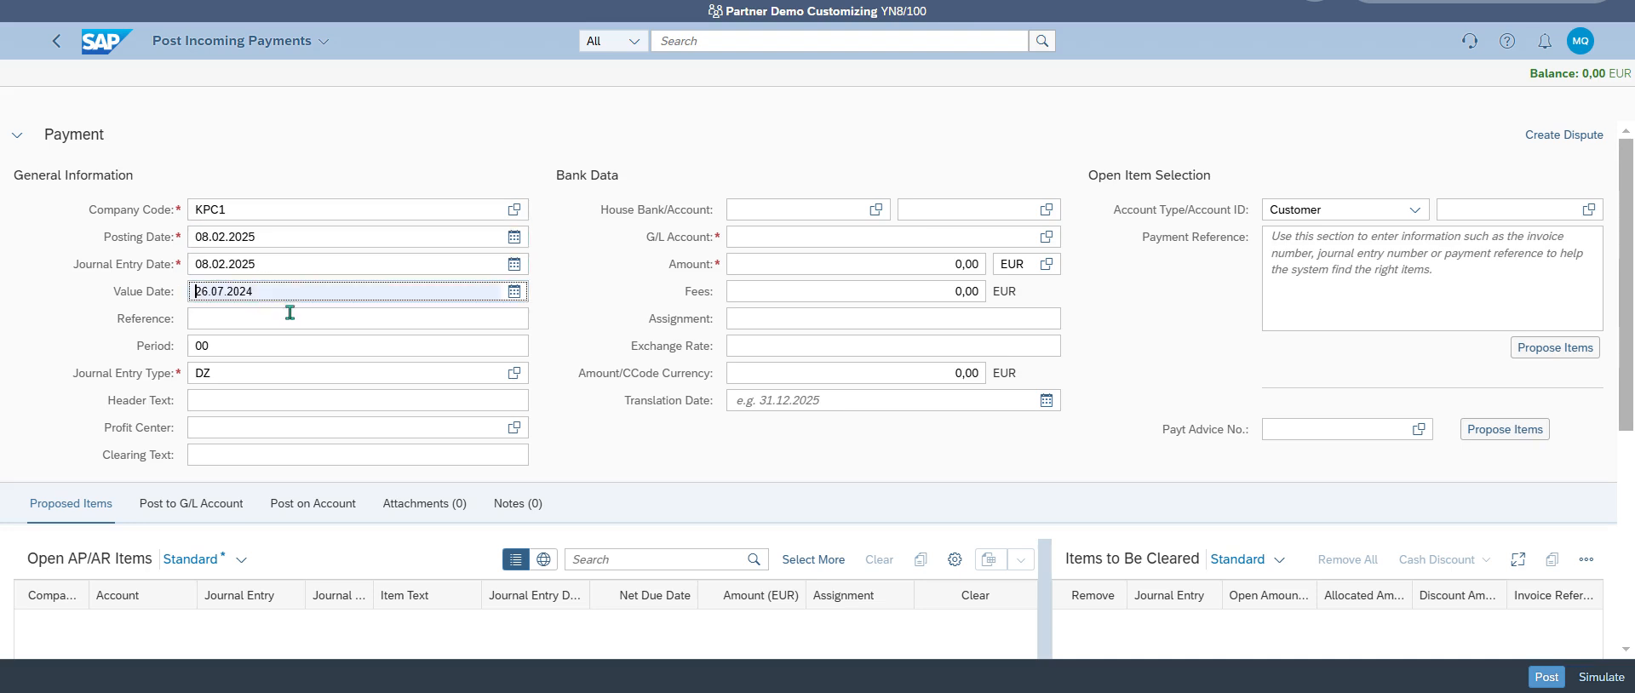
key(ctrl+v)
click(247, 322)
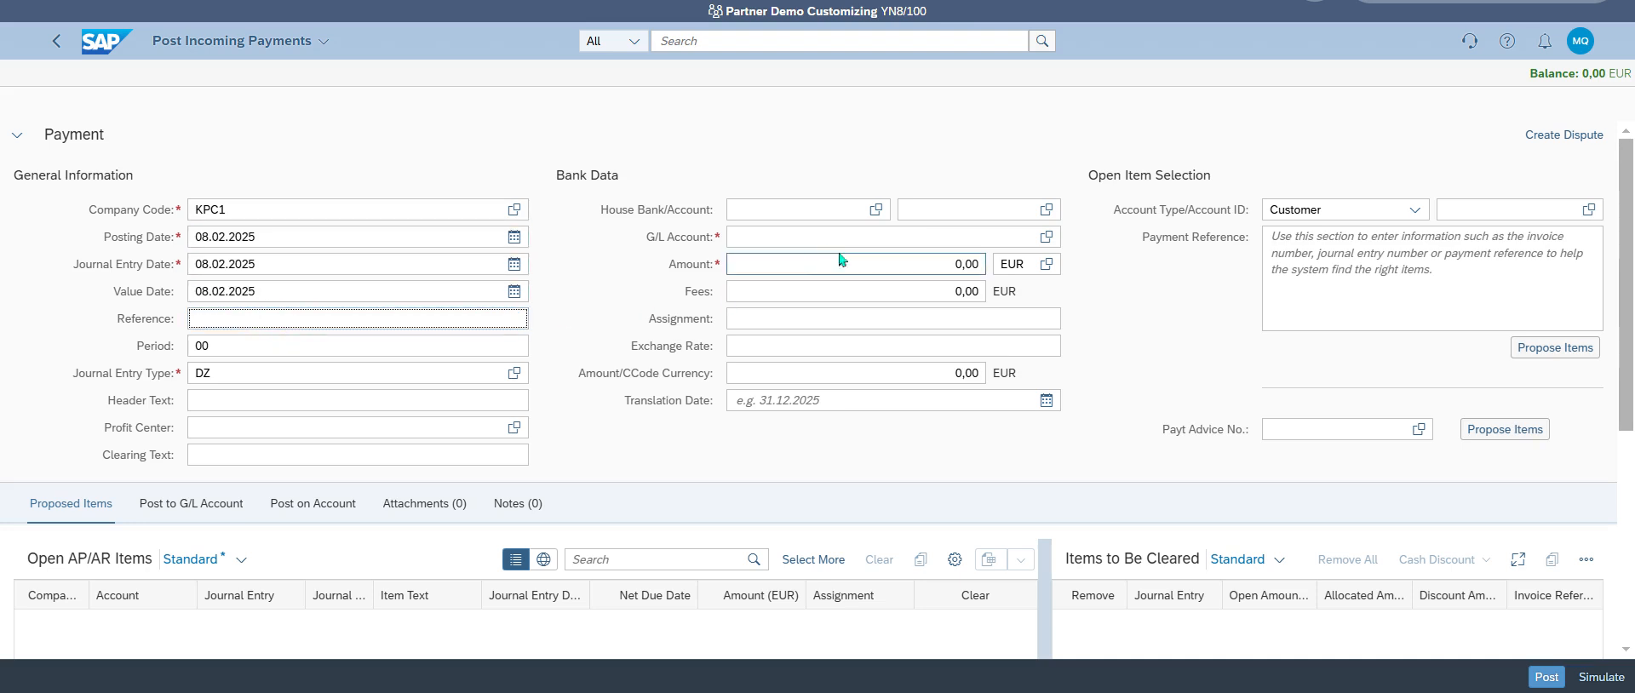
Set the payment's bank data to house bank LCL2 with account LCL2 and the main bank G/L account.
click(875, 210)
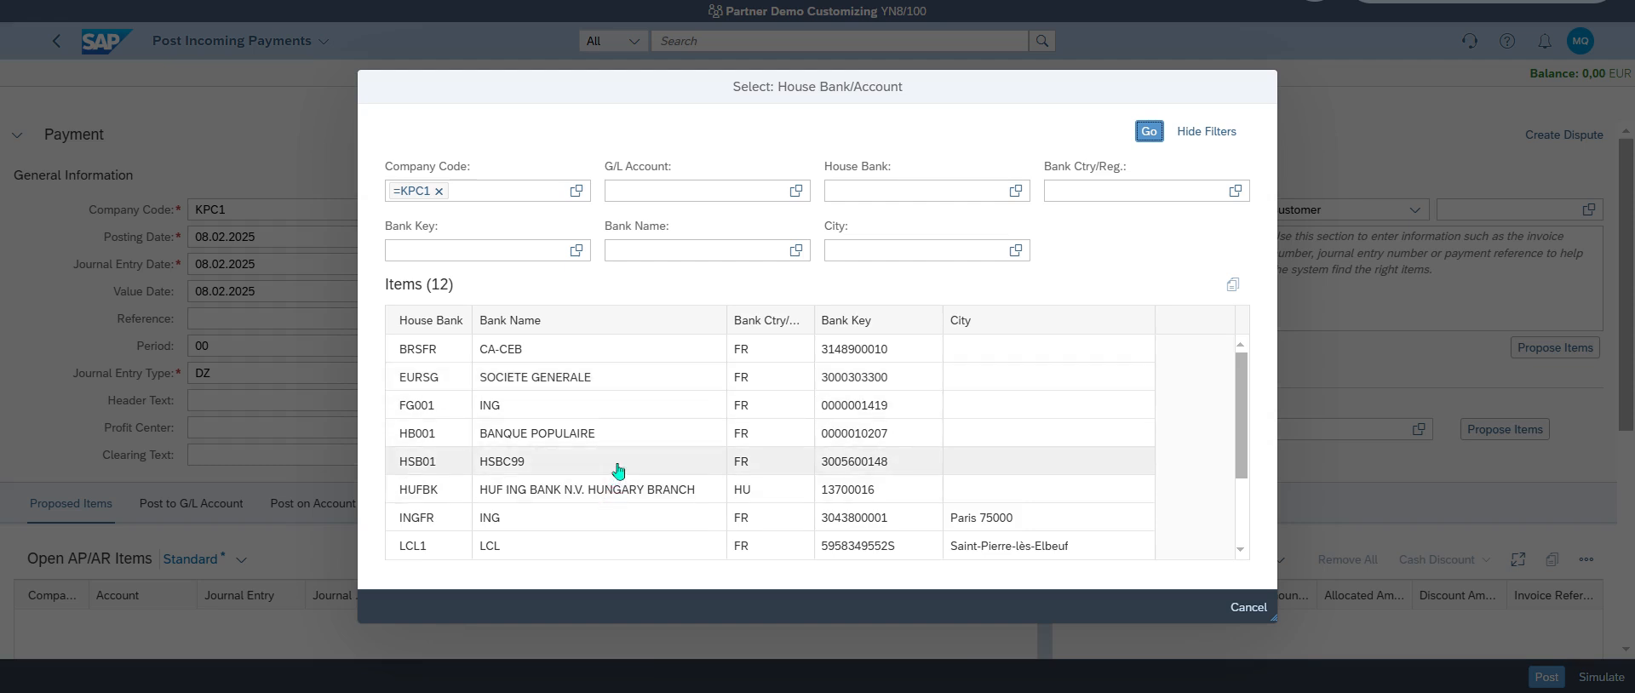
click(585, 407)
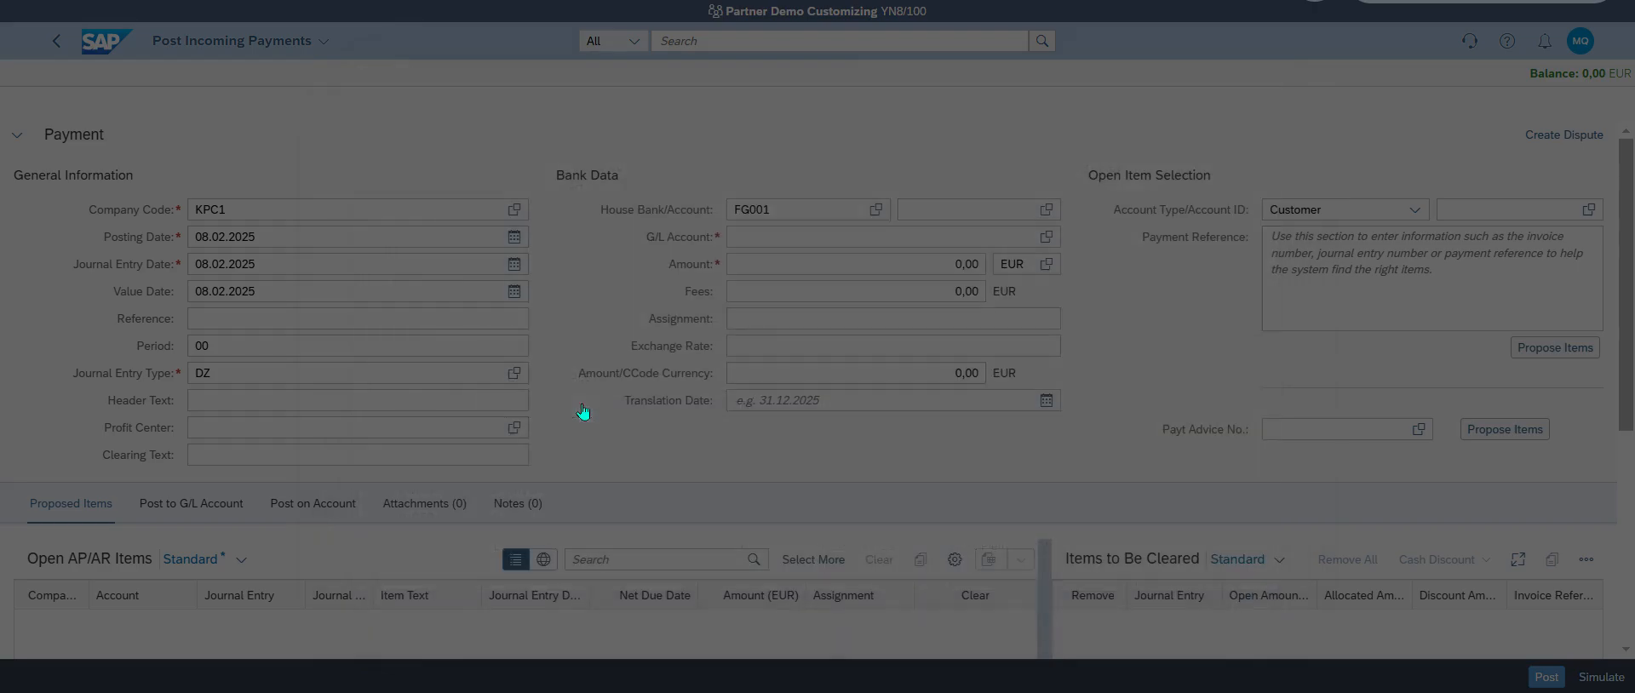
click(1046, 211)
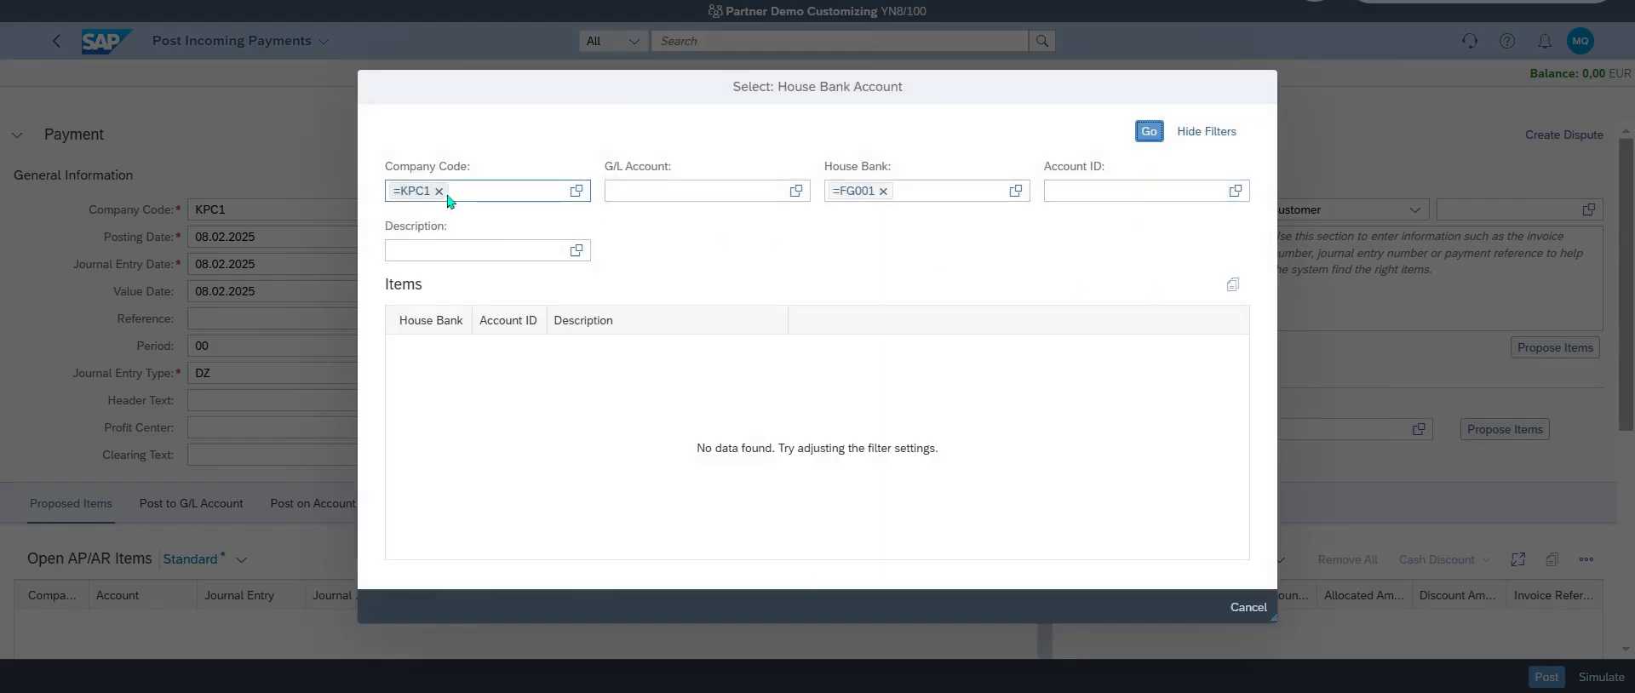
click(883, 191)
click(1149, 131)
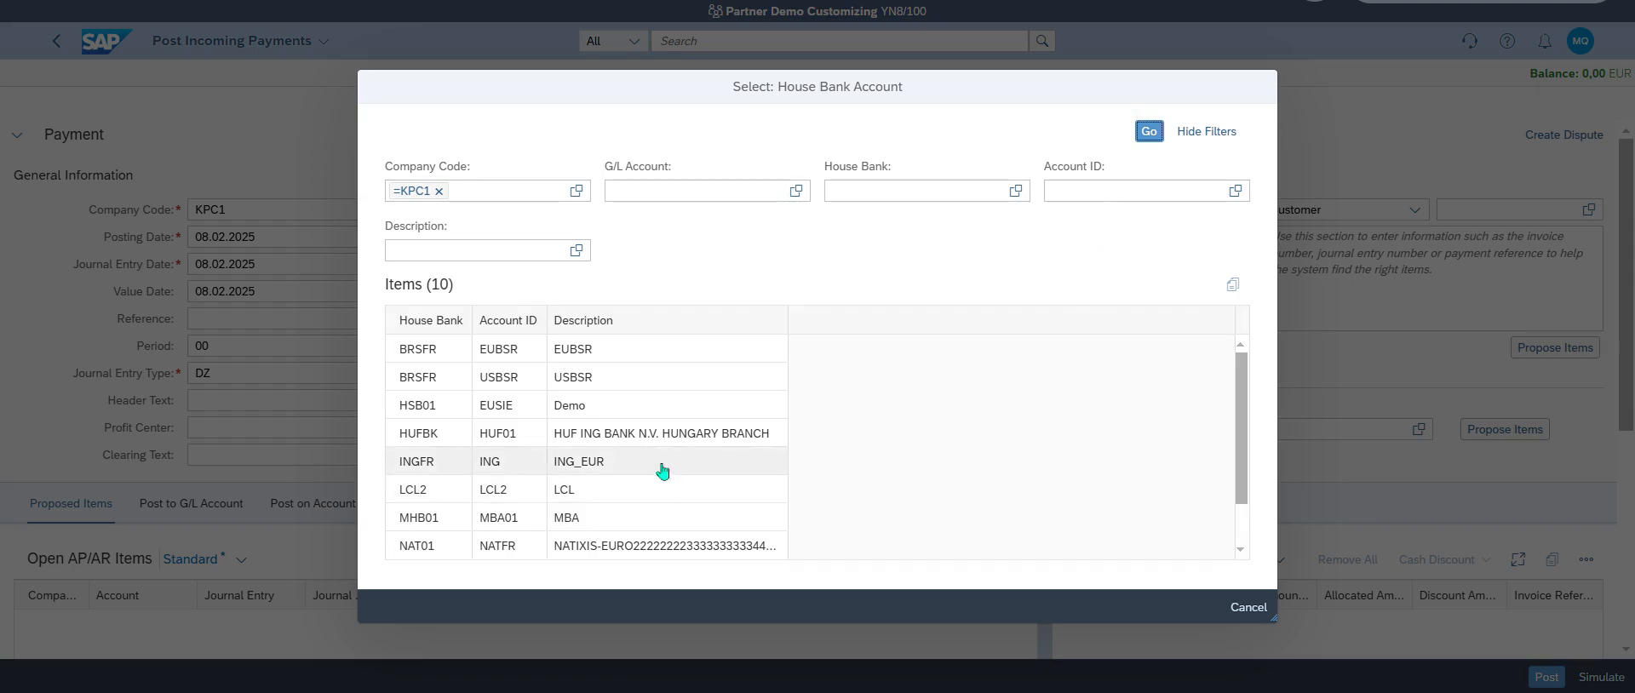
click(645, 488)
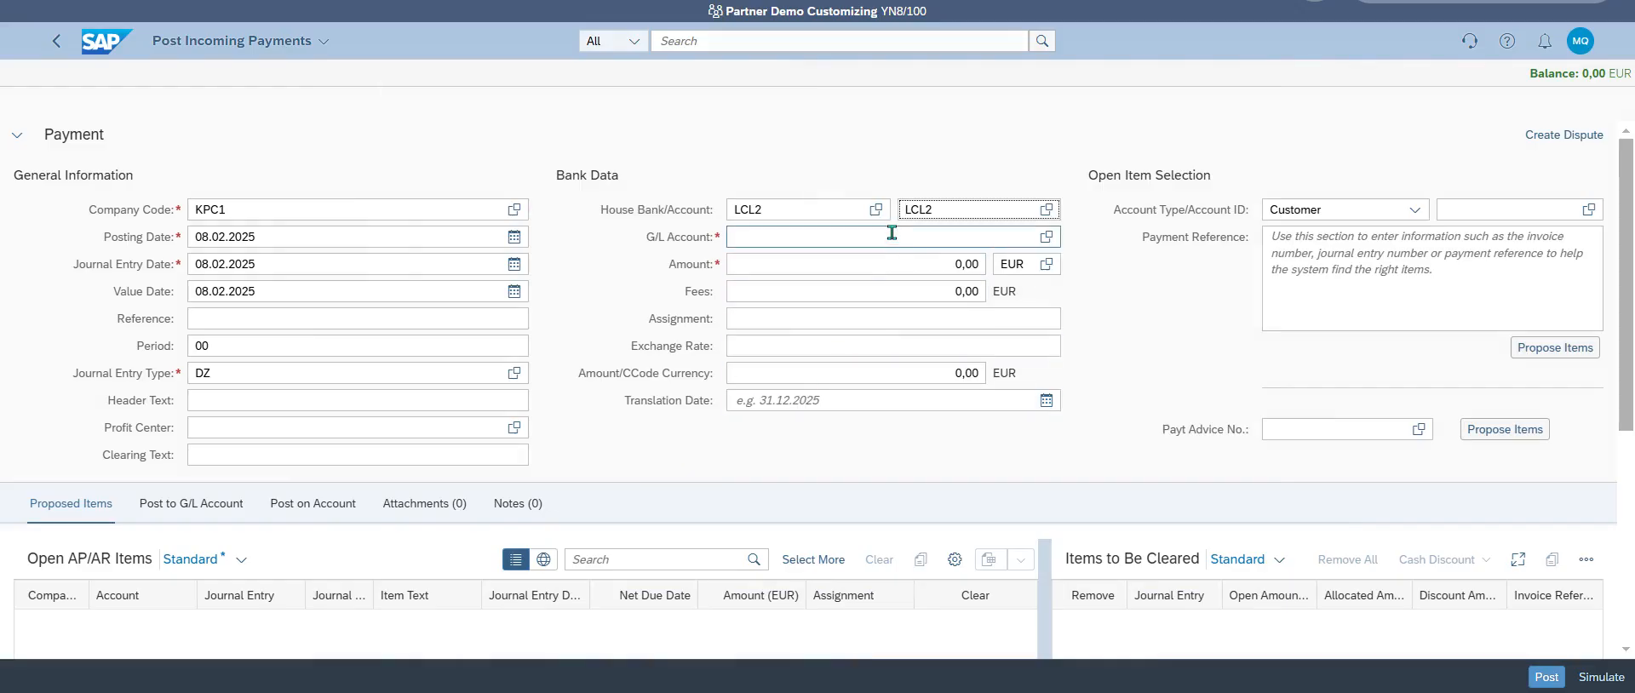
click(892, 232)
click(1046, 236)
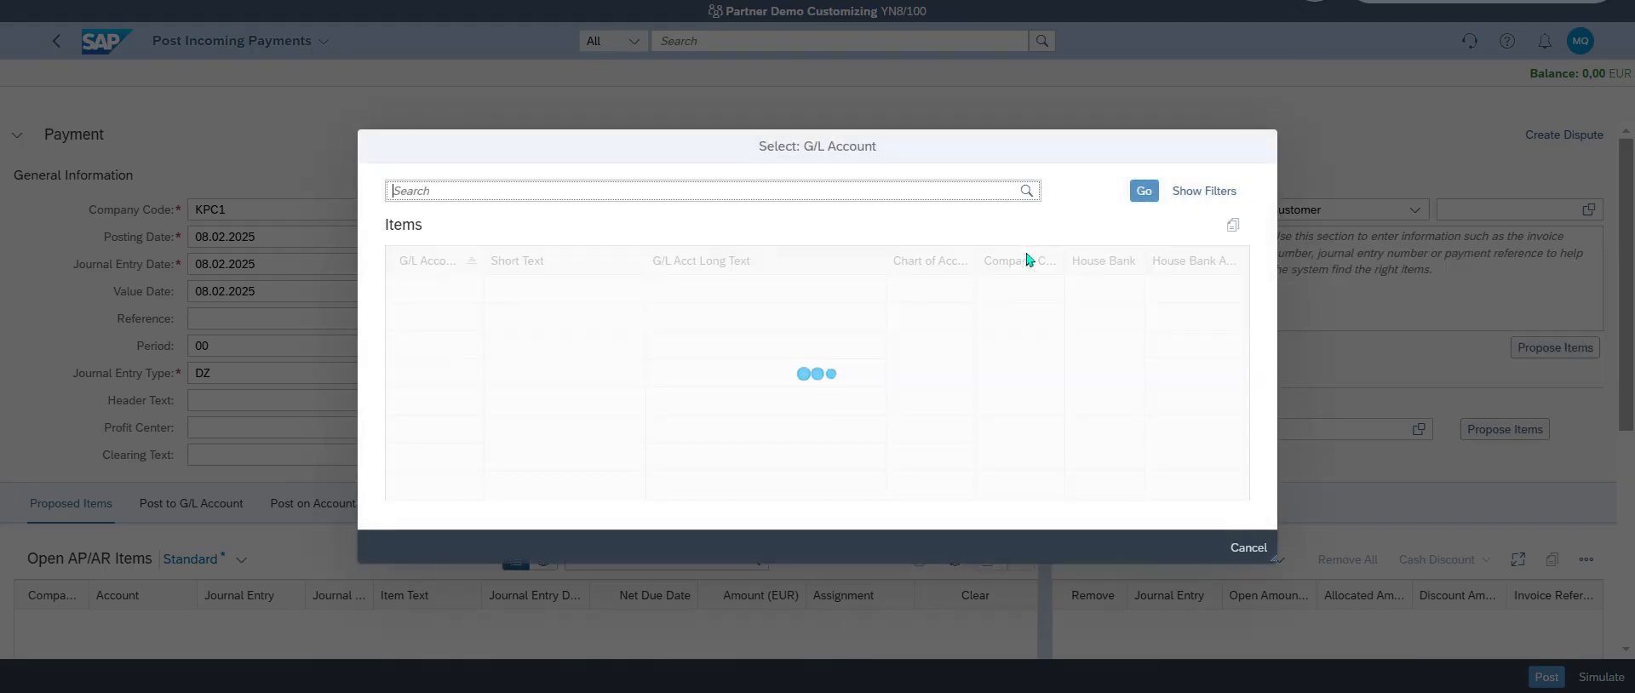
click(752, 307)
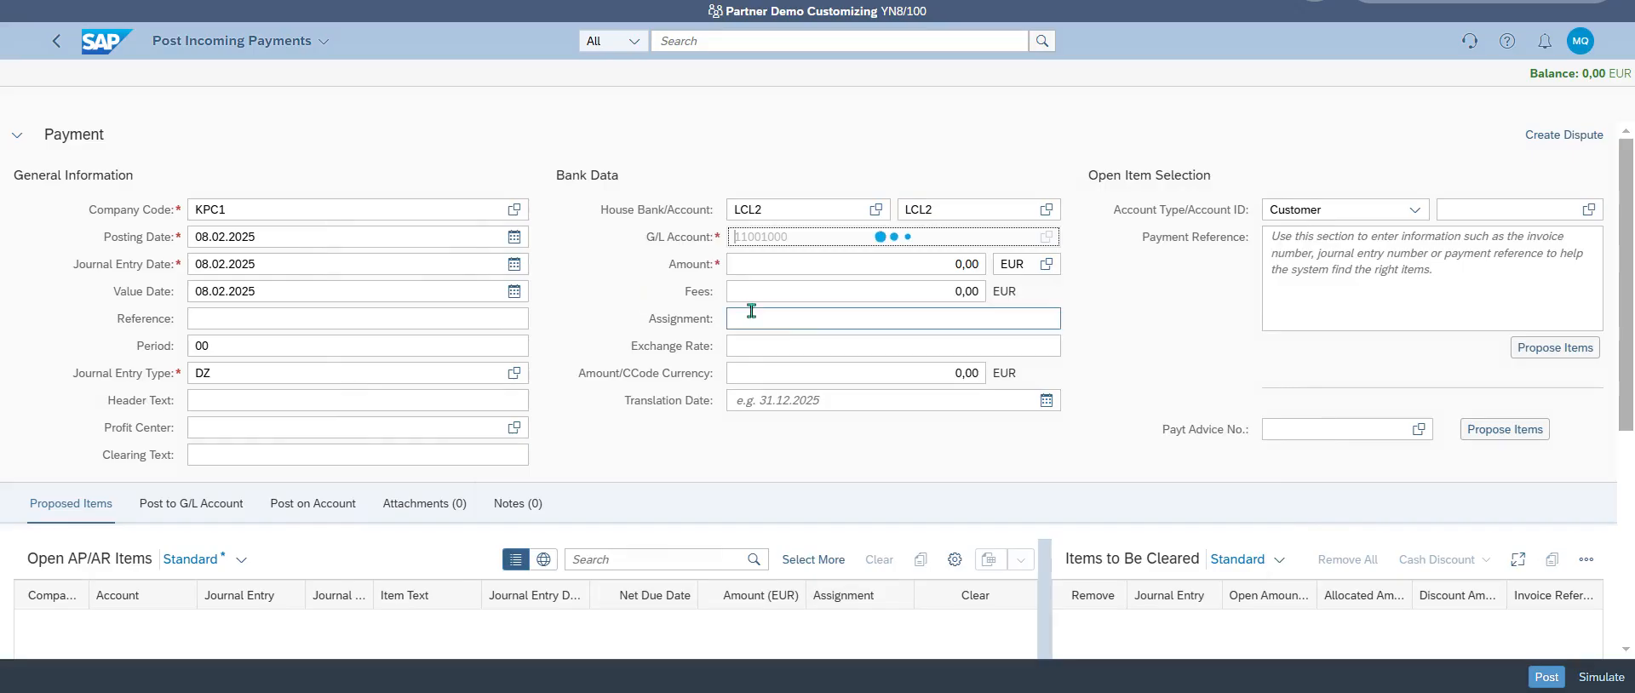
Select the customer BUREAU VALLEE SIN LE NOBLE for the open item selection and propose its items.
click(1456, 207)
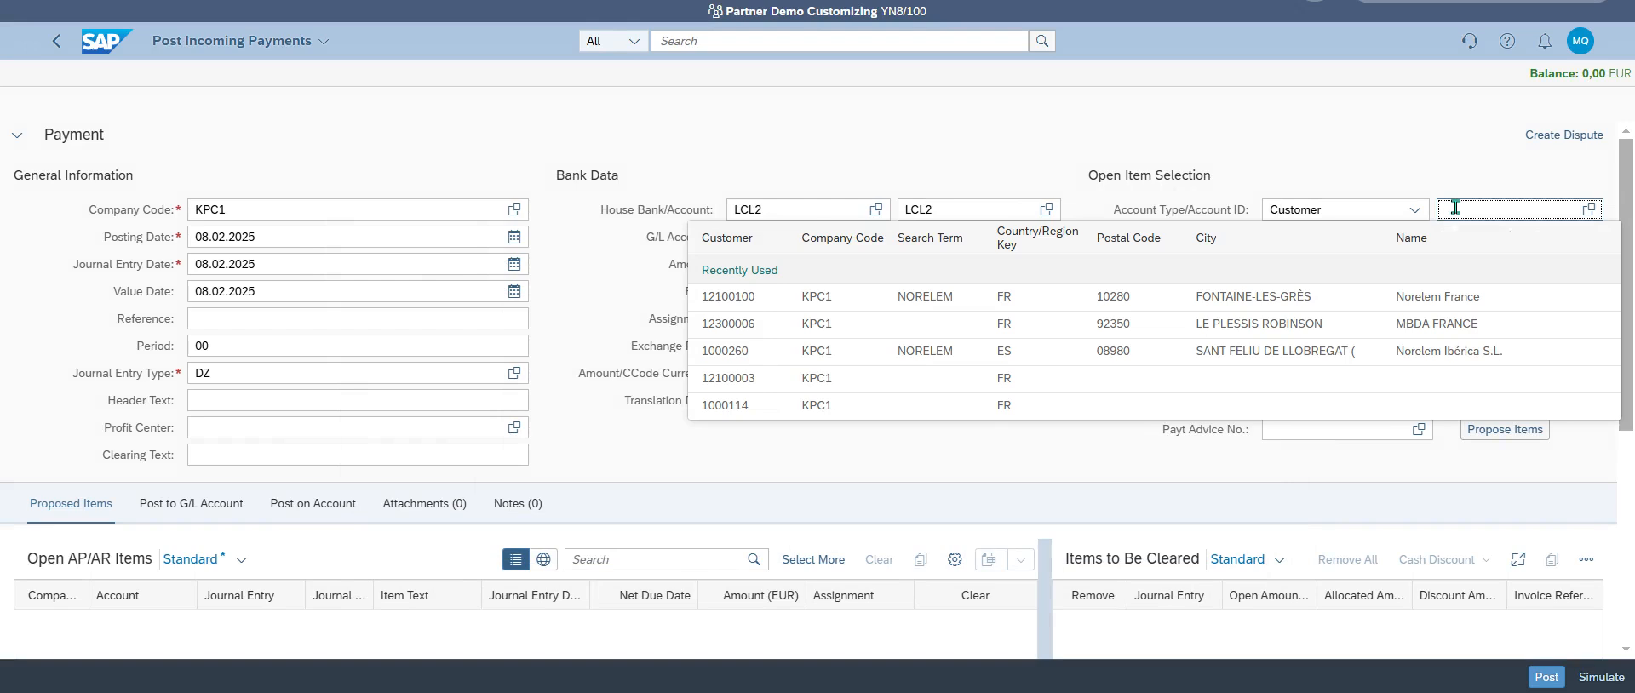
text(bureau)
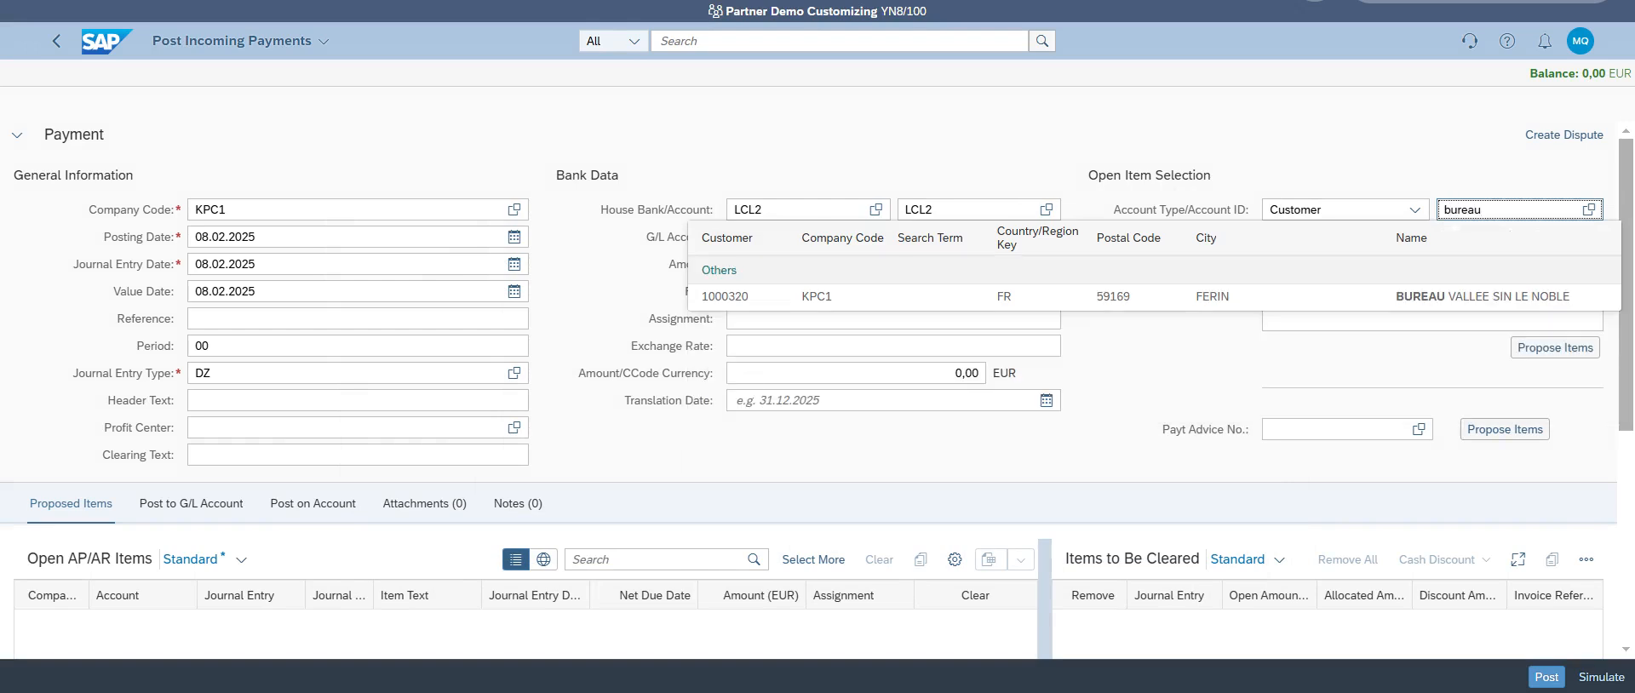
click(1462, 297)
click(1569, 350)
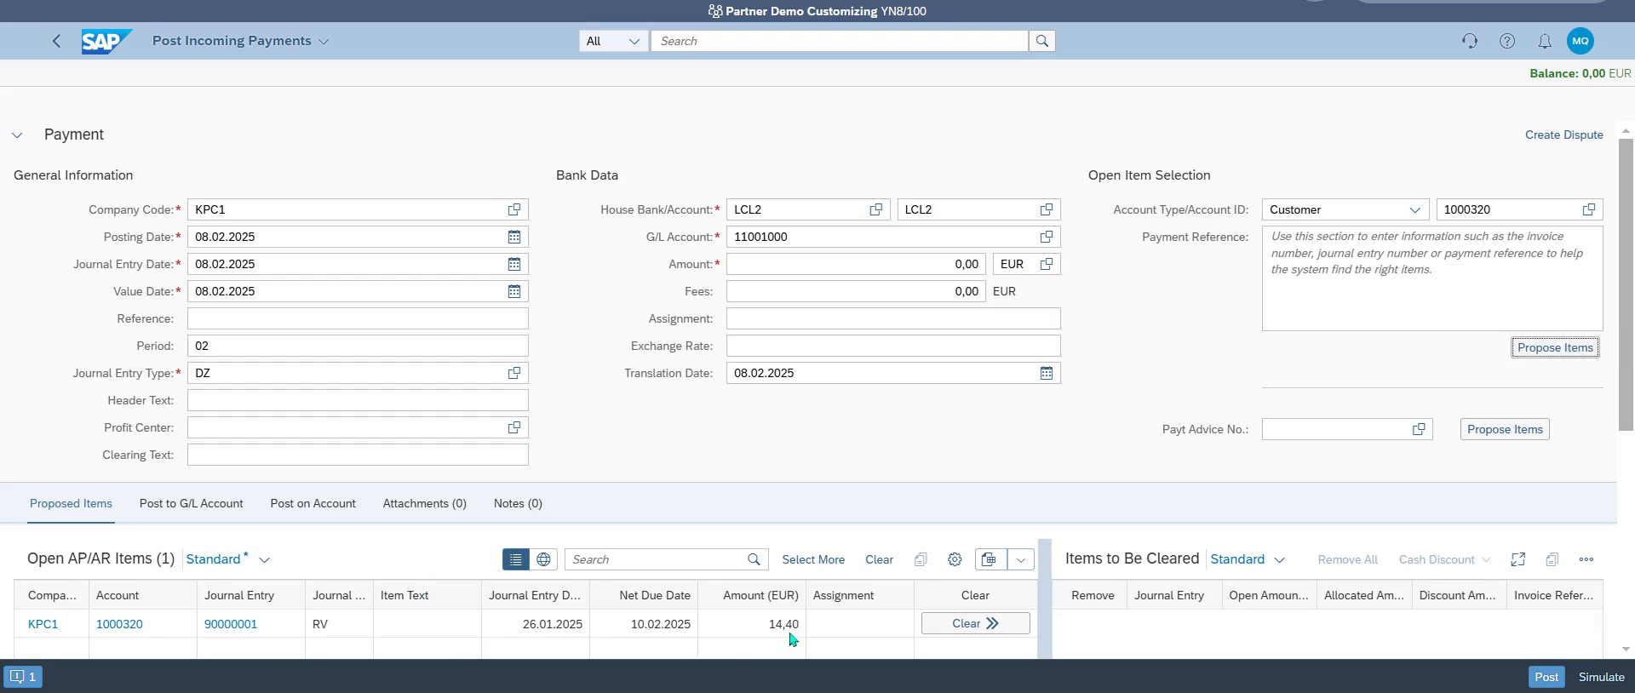
Mark the proposed open item for clearing and set the payment amount to 14,40 EUR.
click(930, 624)
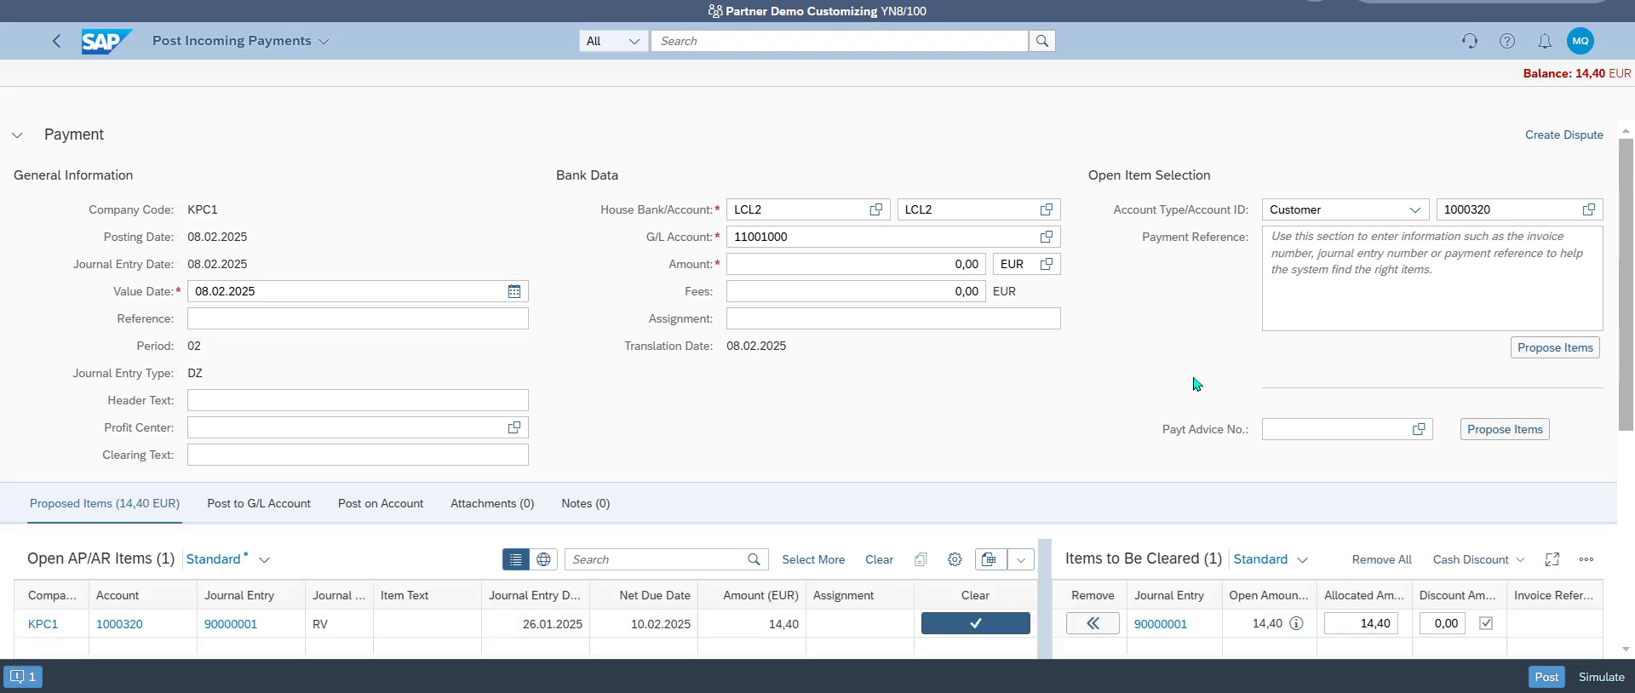
click(956, 264)
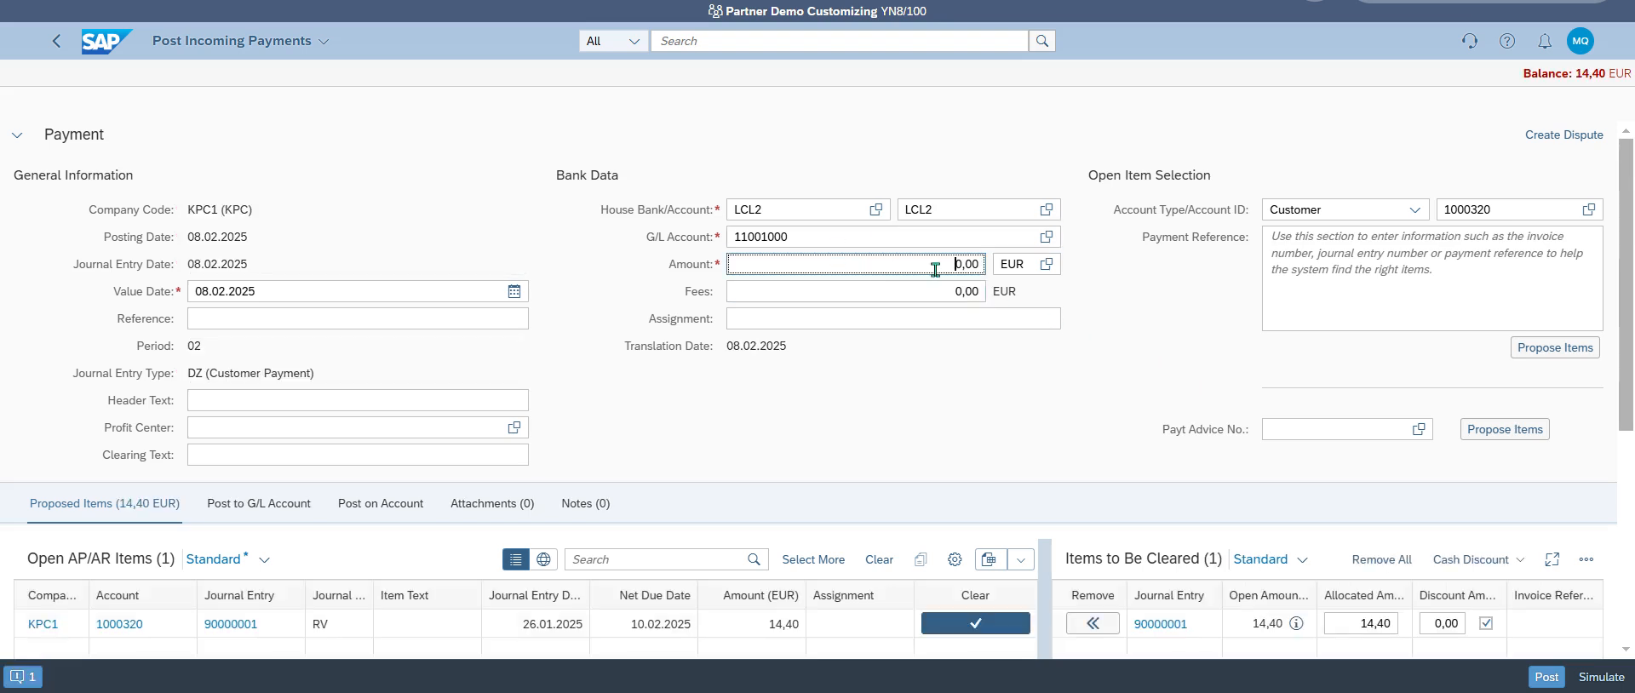
text(14,40)
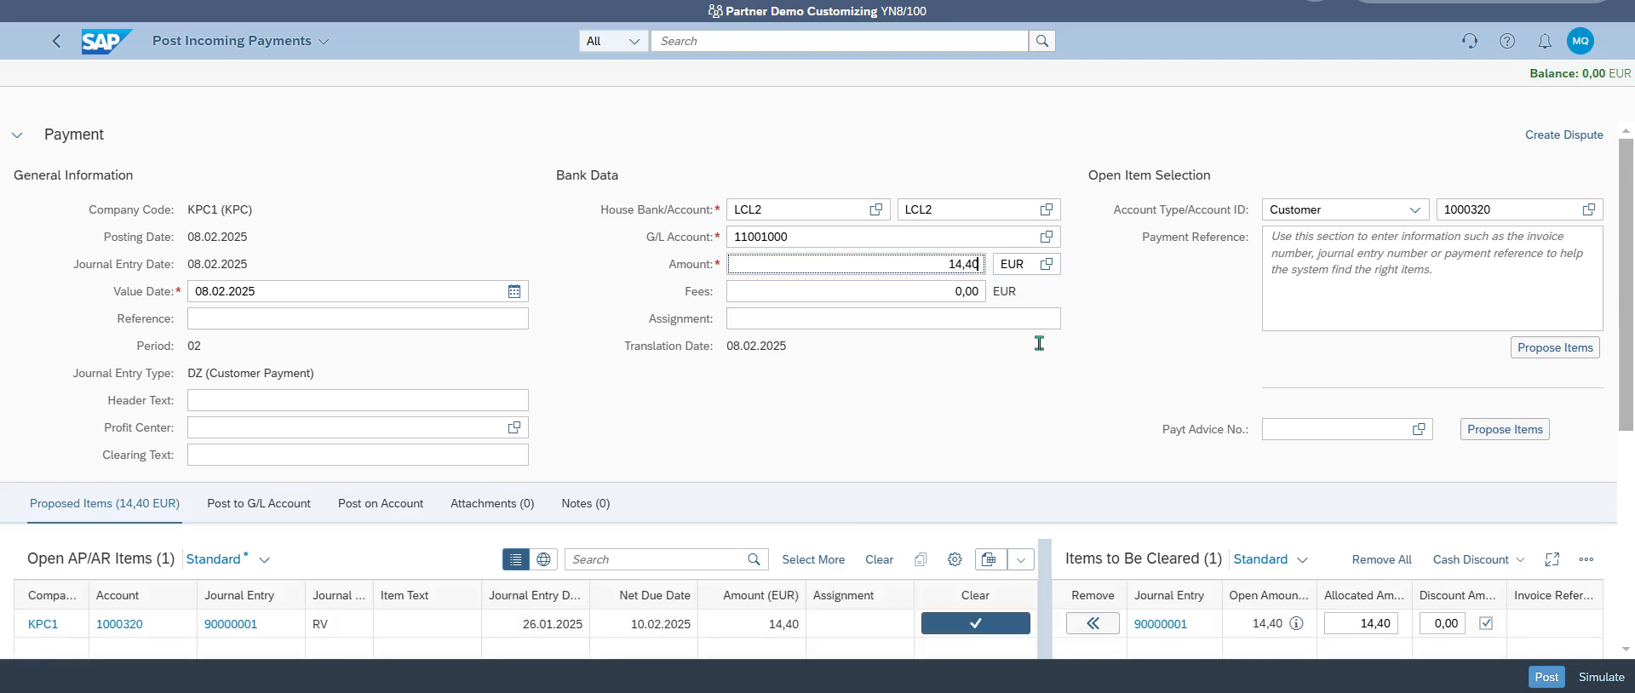
Post the incoming payment and display the resulting journal entry down to its line items.
scroll(771, 432, down, 3)
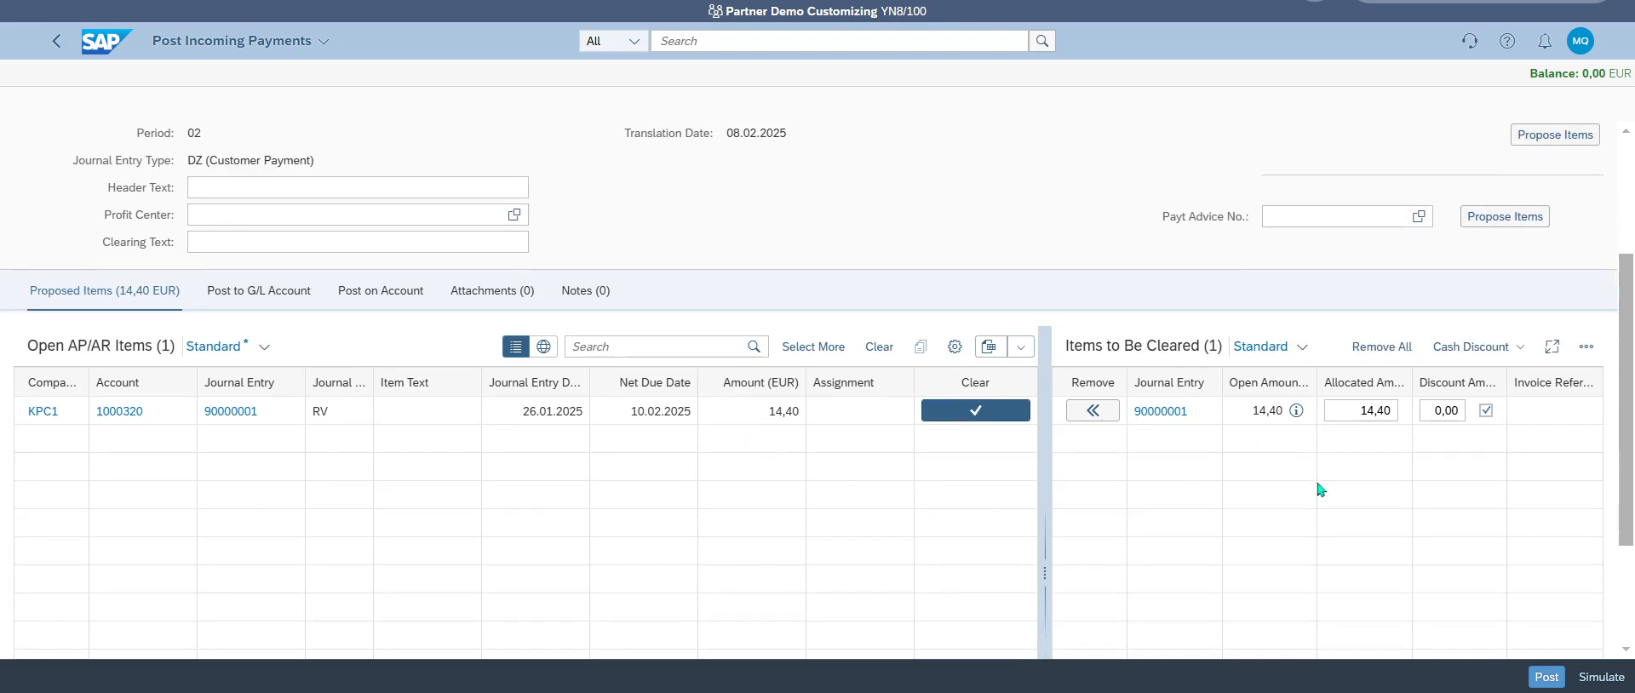
click(1547, 679)
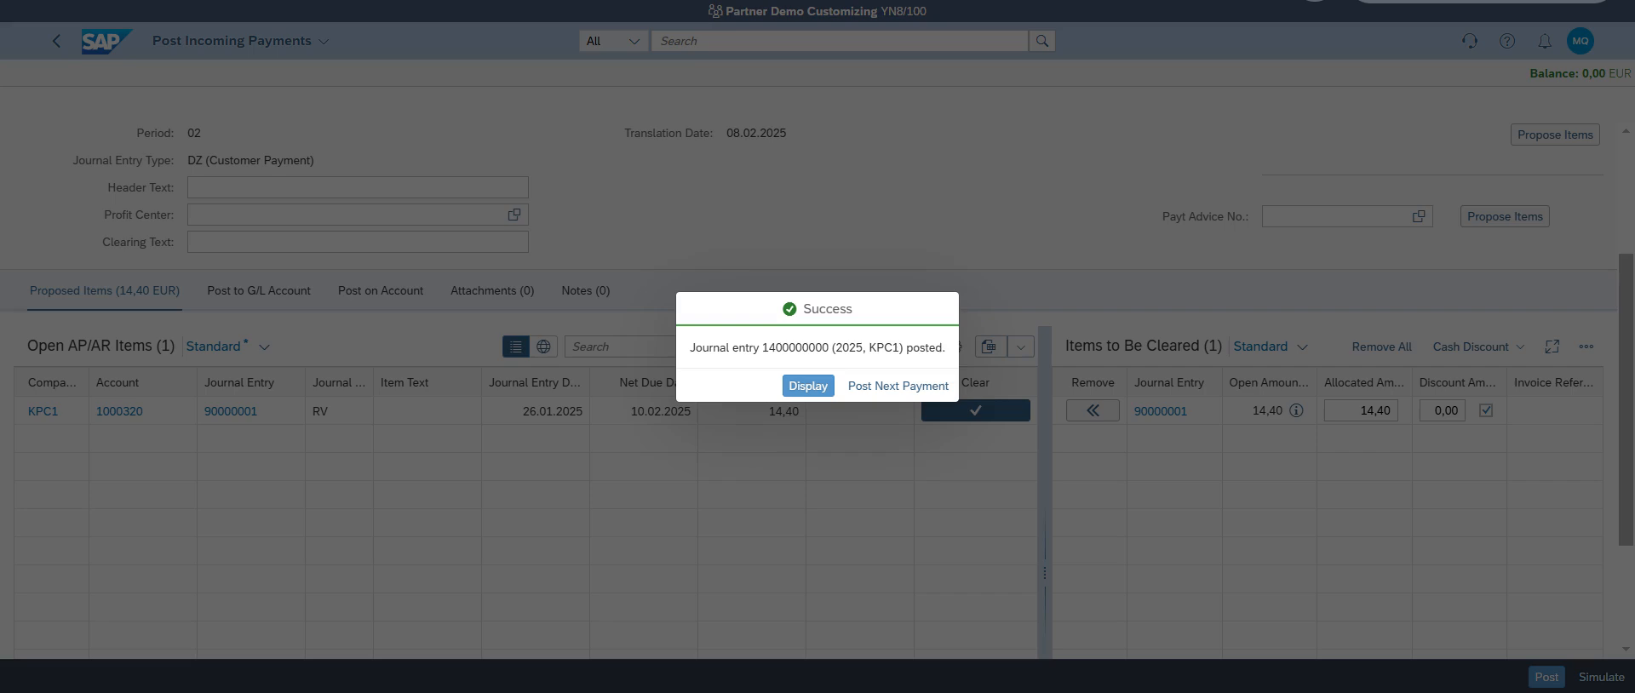
click(808, 386)
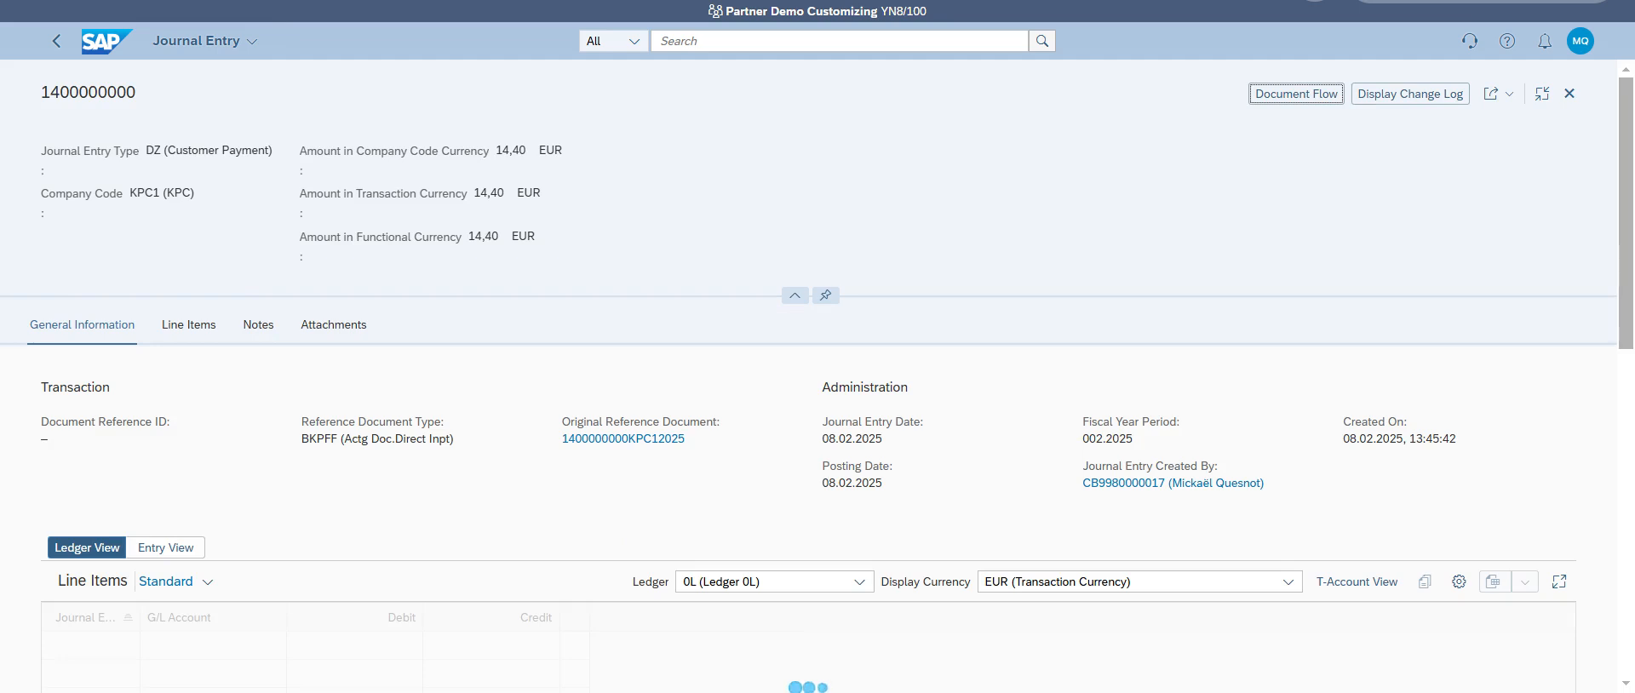
scroll(996, 289, down, 1)
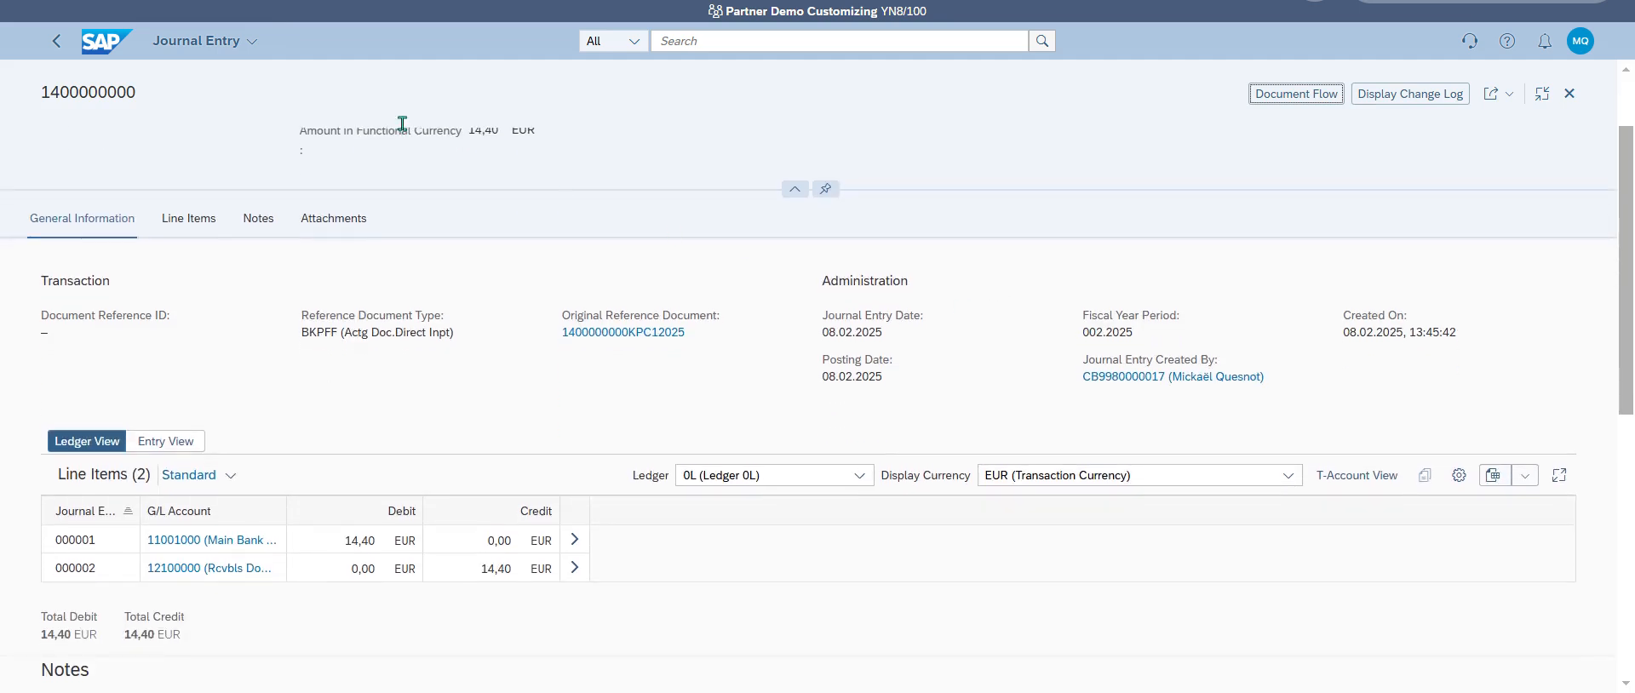
Open the Manage Sales Orders - Version 2 app through a home page search and dismiss the update notice.
click(100, 53)
click(724, 40)
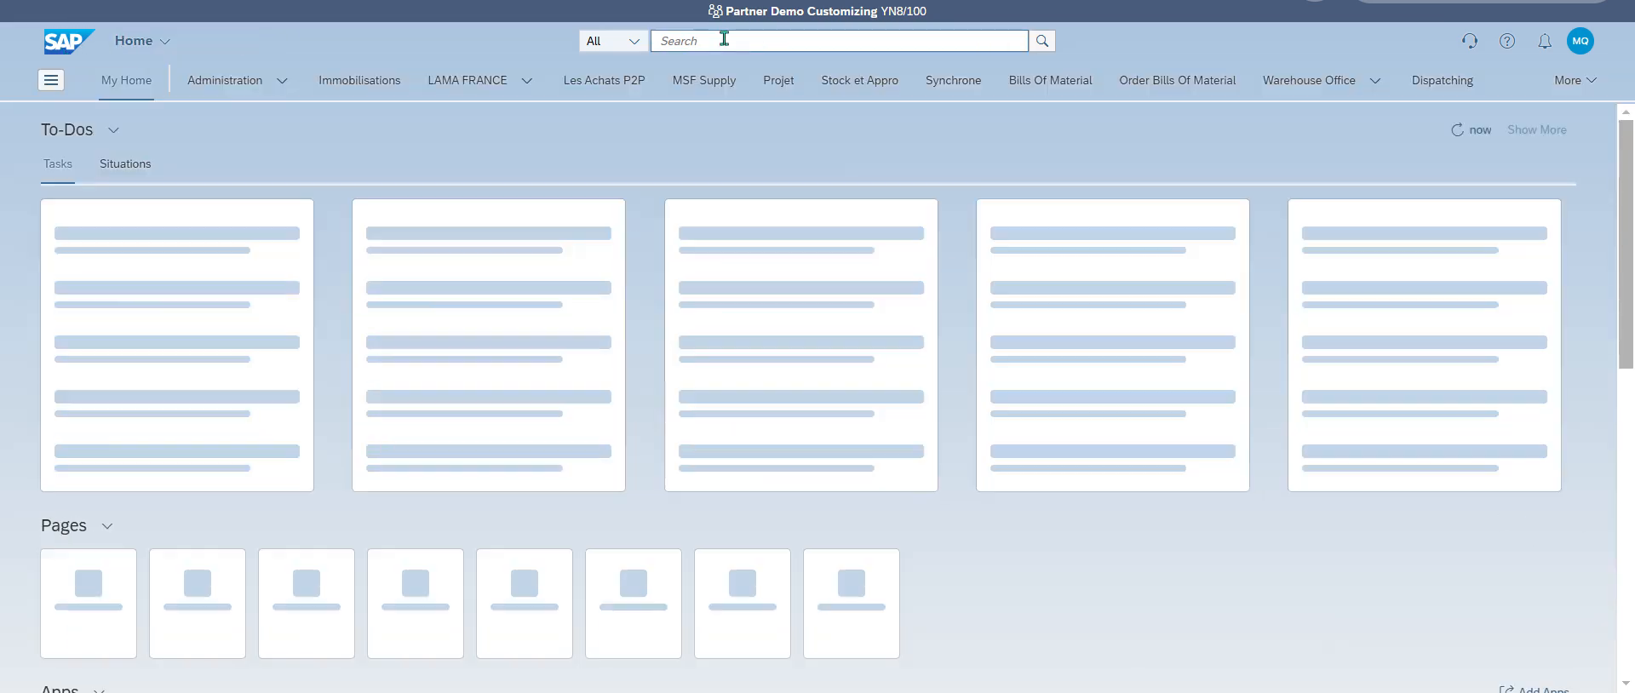
text(mana)
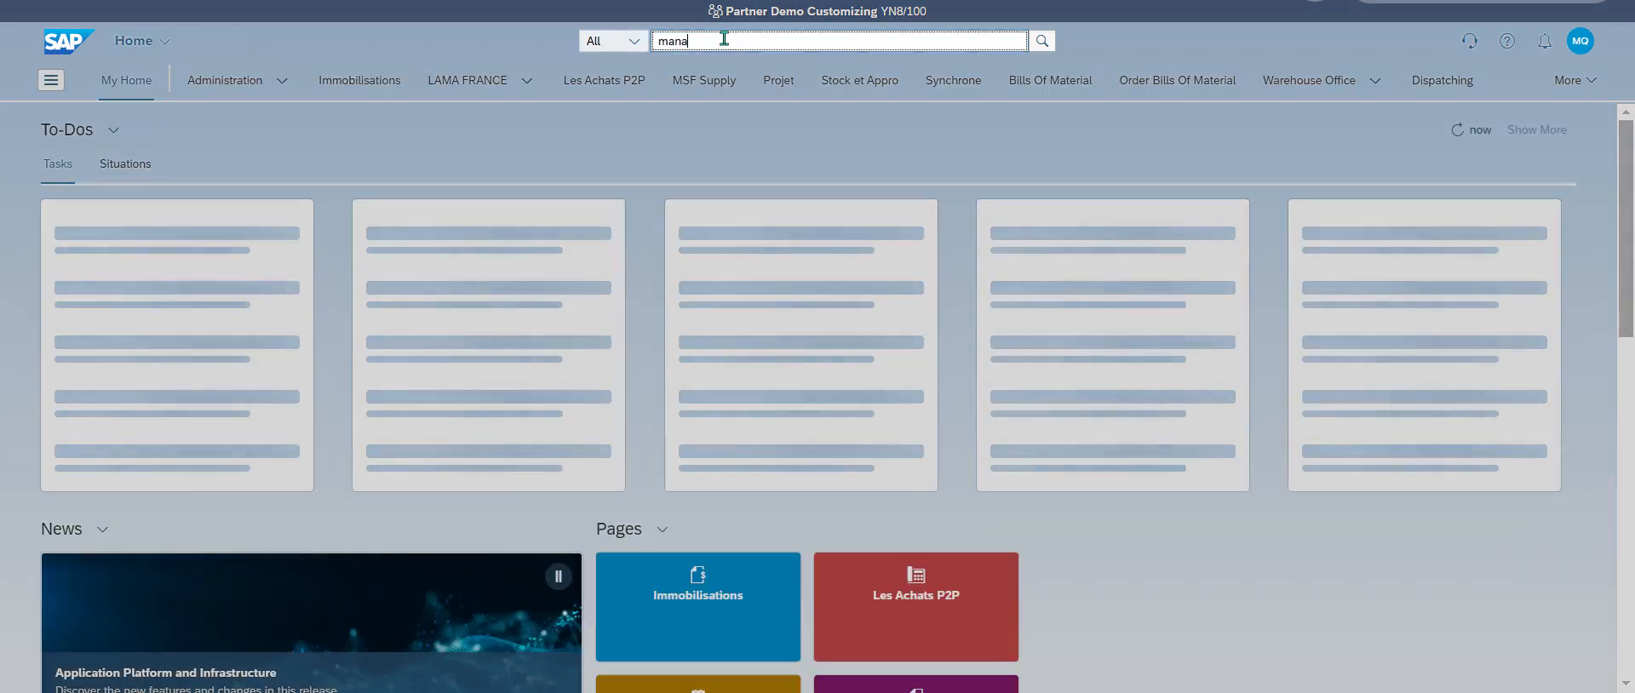
text(ge sales order)
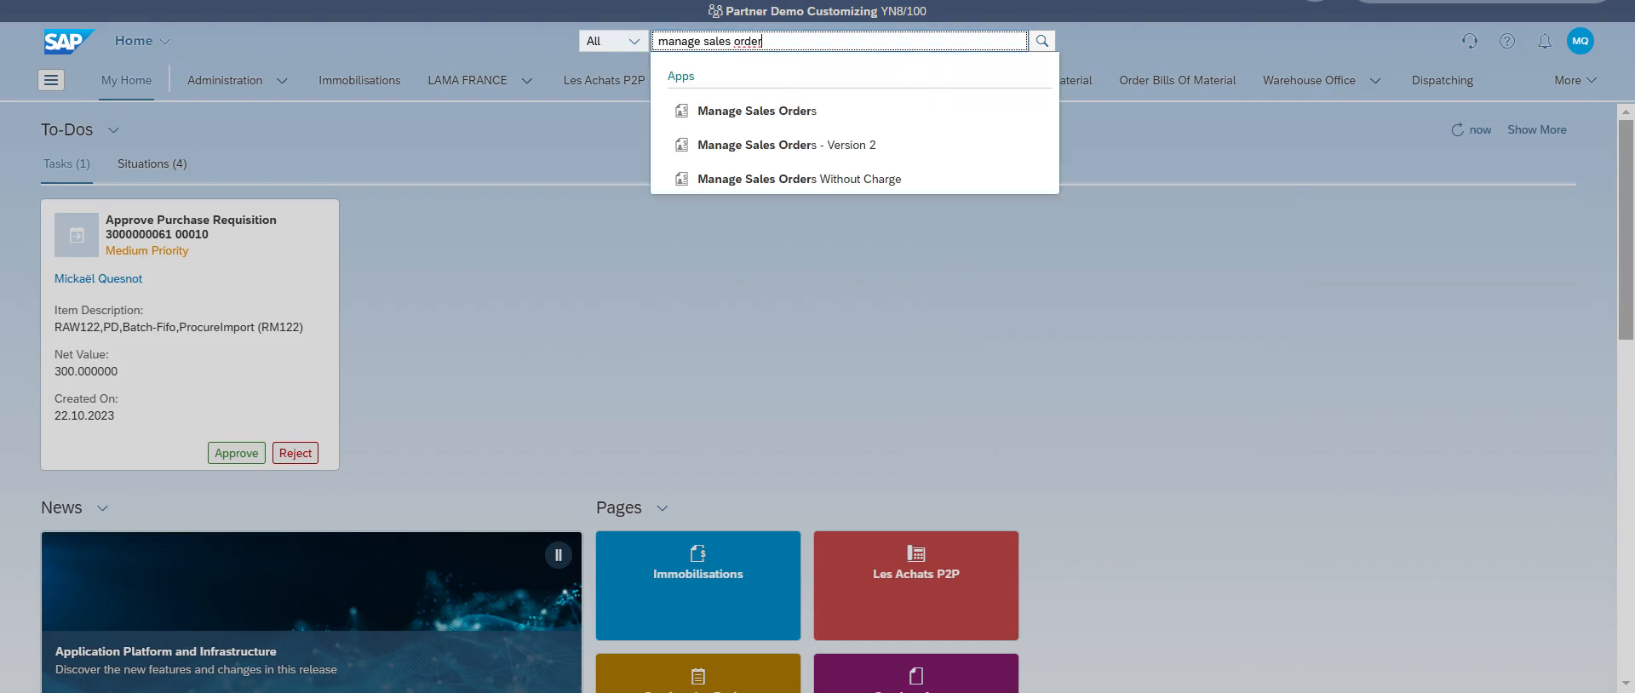
click(928, 147)
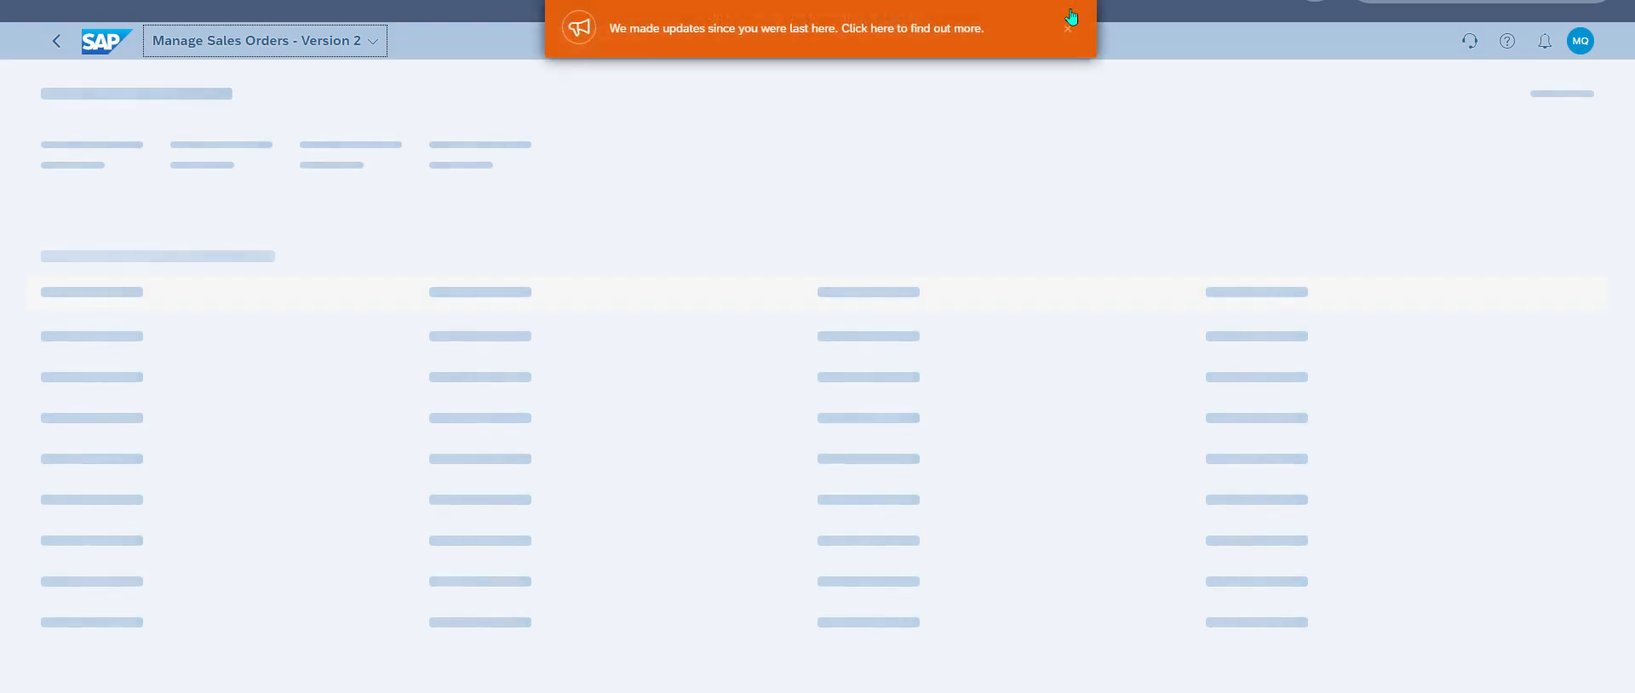
click(1068, 29)
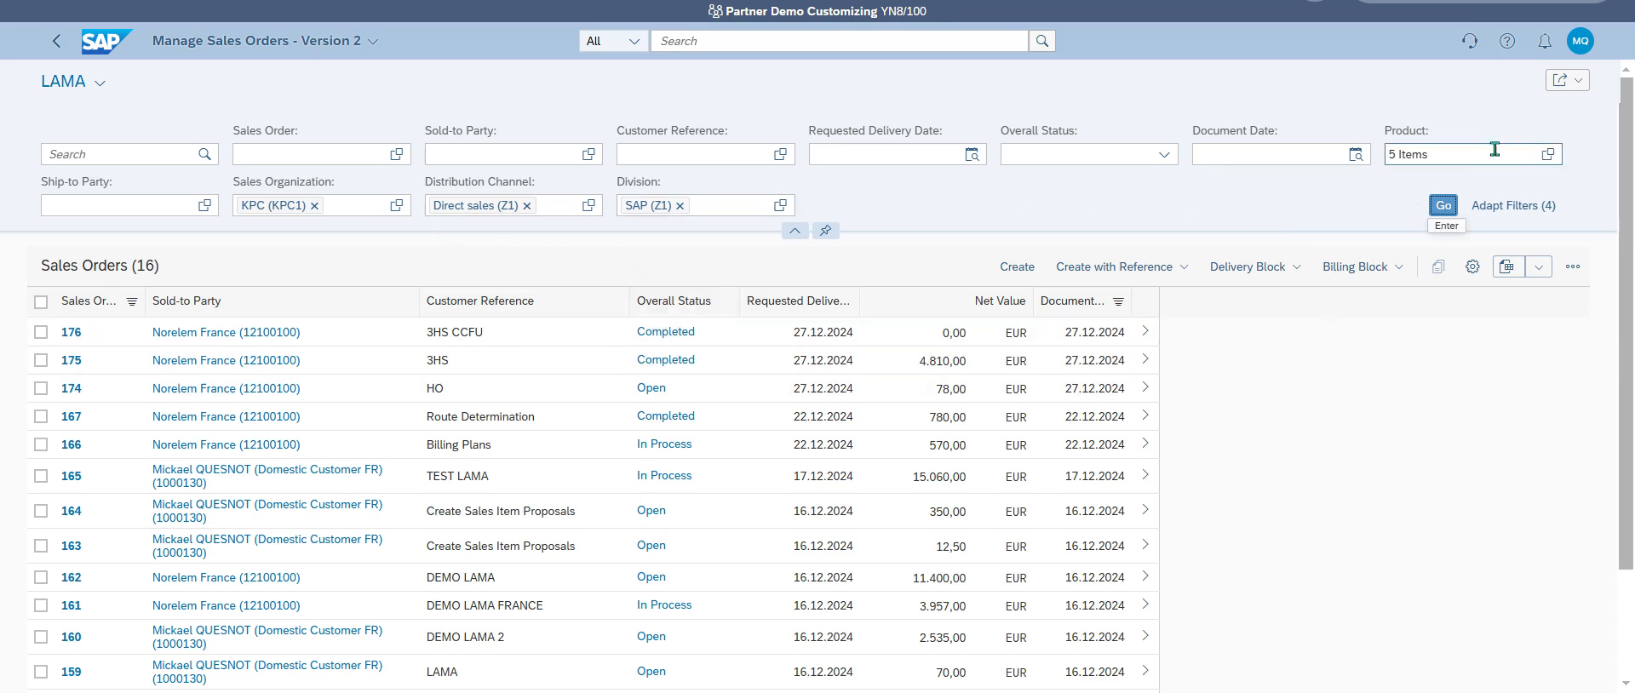
Switch the sales order list to the Standard view and load all sales orders.
click(97, 83)
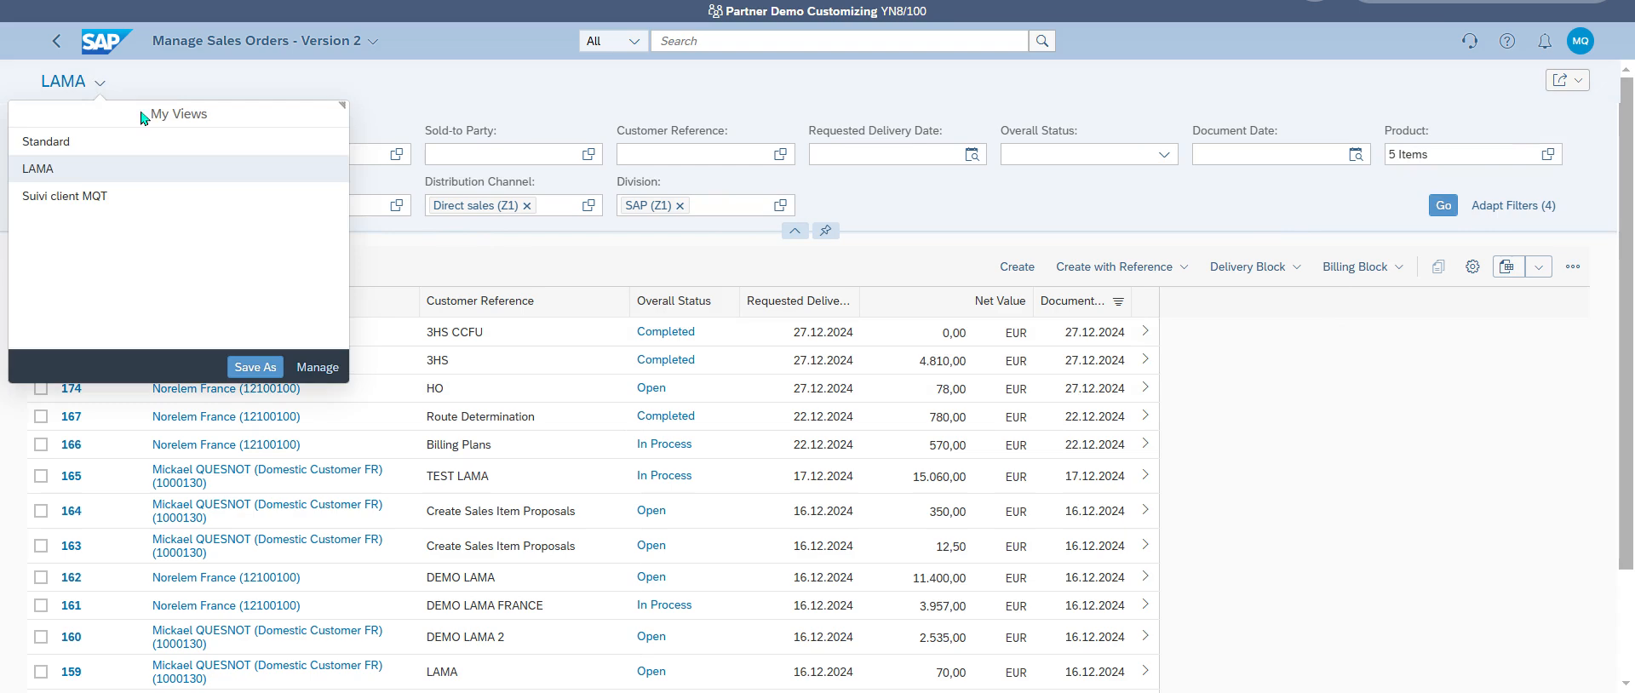
click(74, 199)
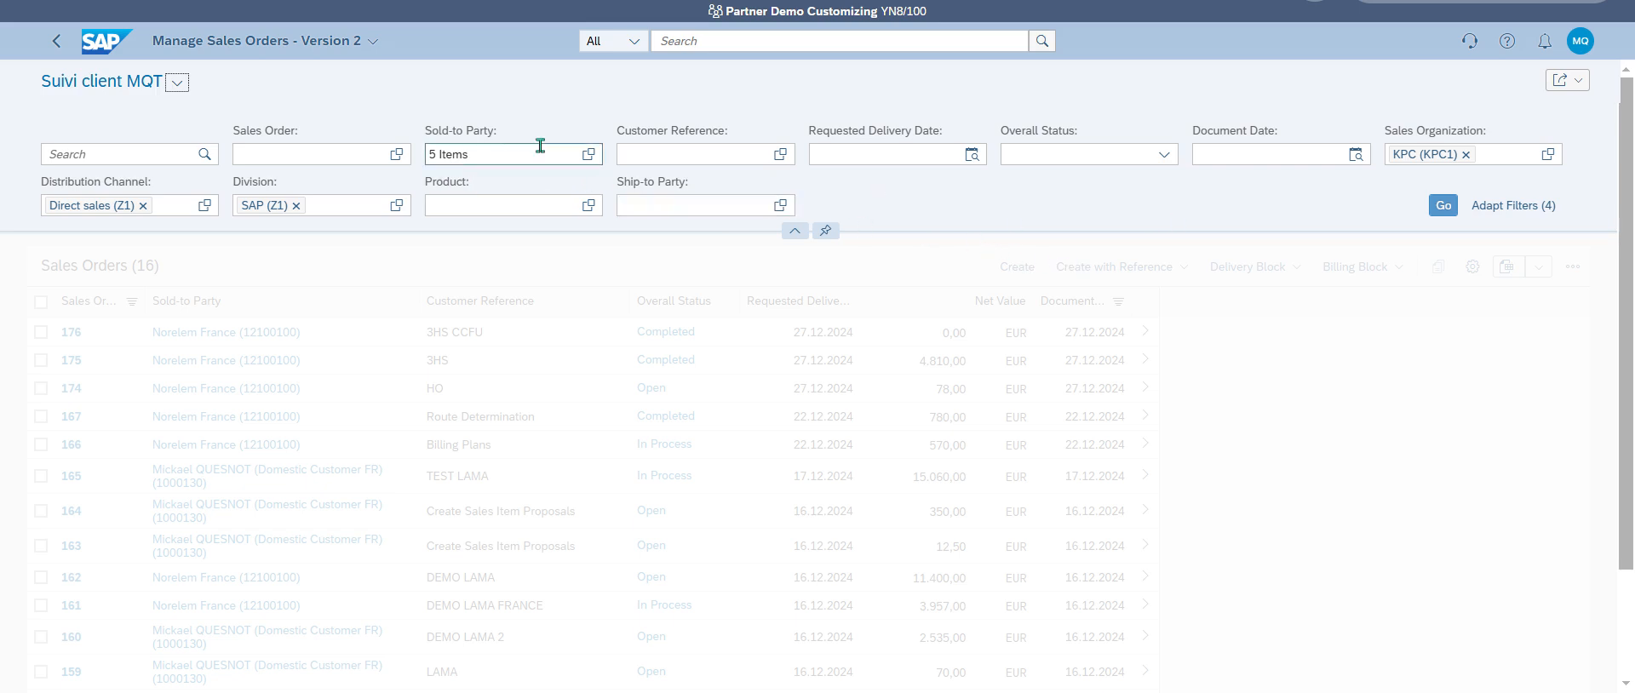
click(177, 82)
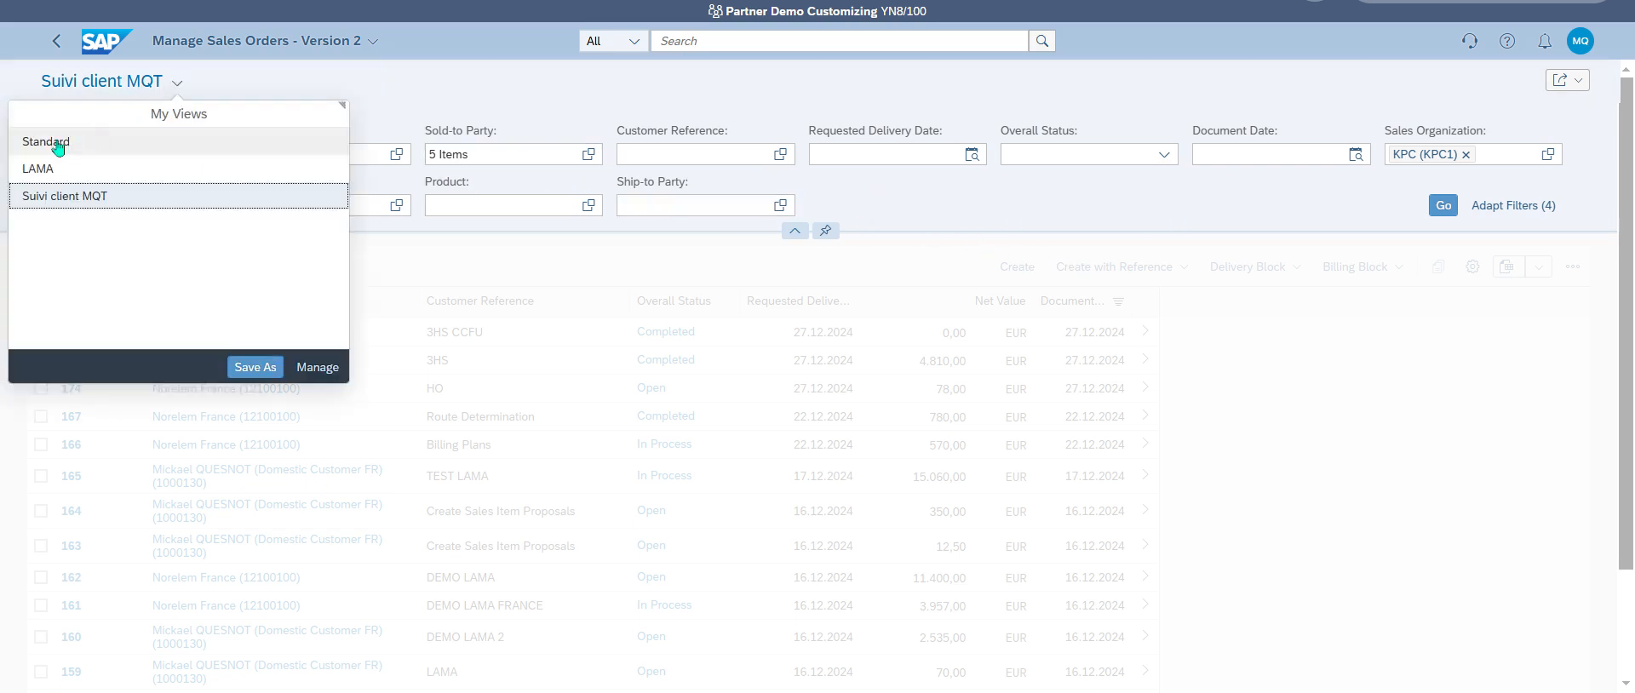
click(58, 145)
click(1459, 205)
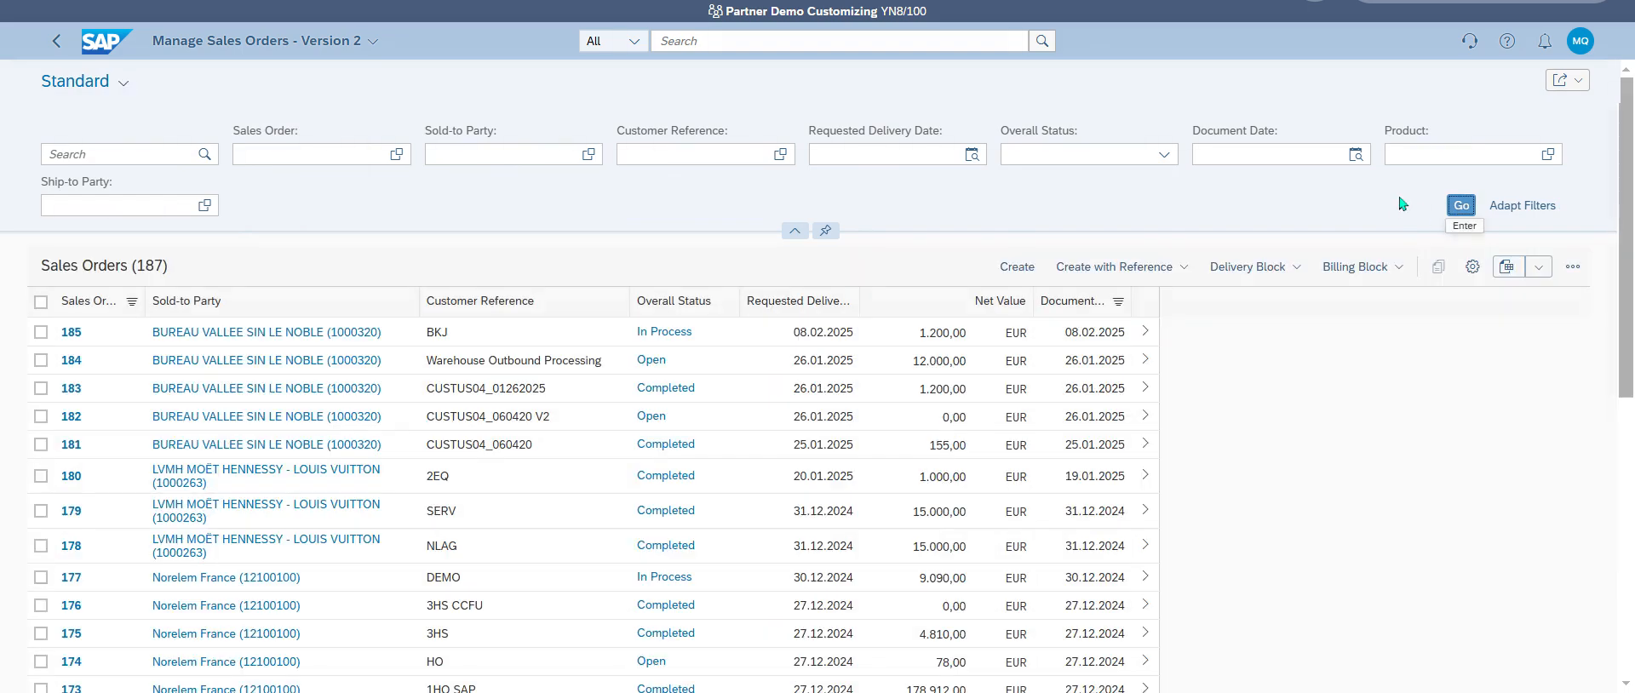
Open sales order 185 and go to its items.
click(1150, 334)
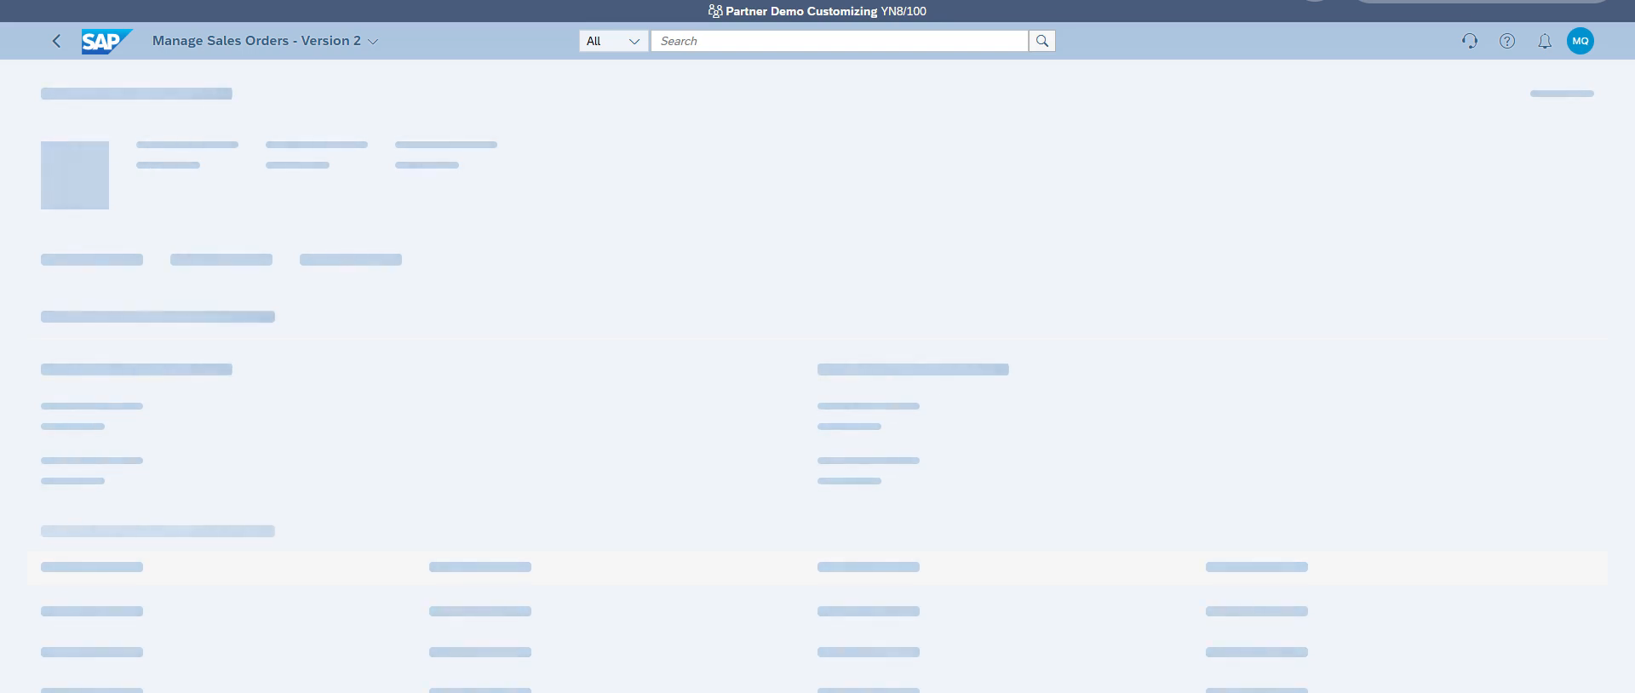
click(208, 293)
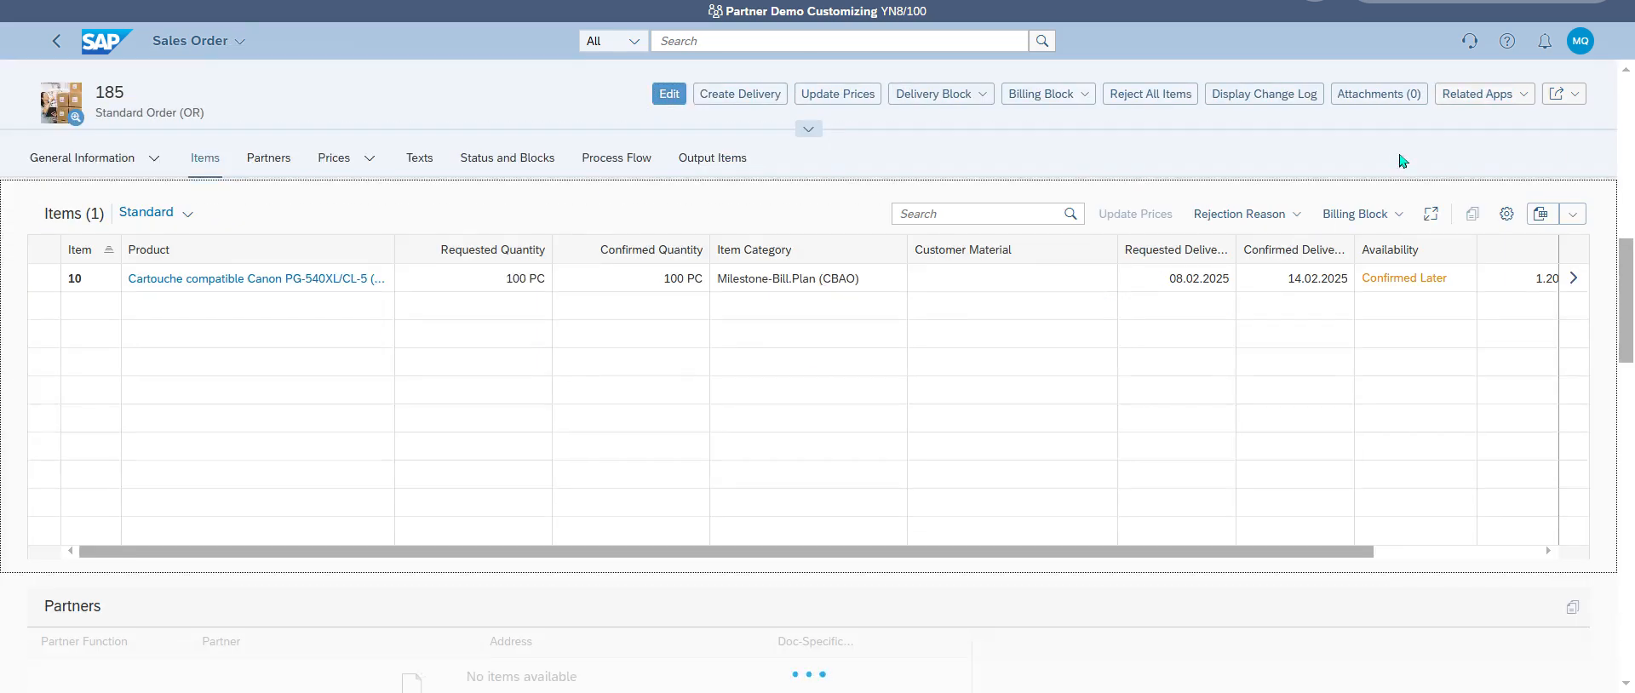
click(1515, 95)
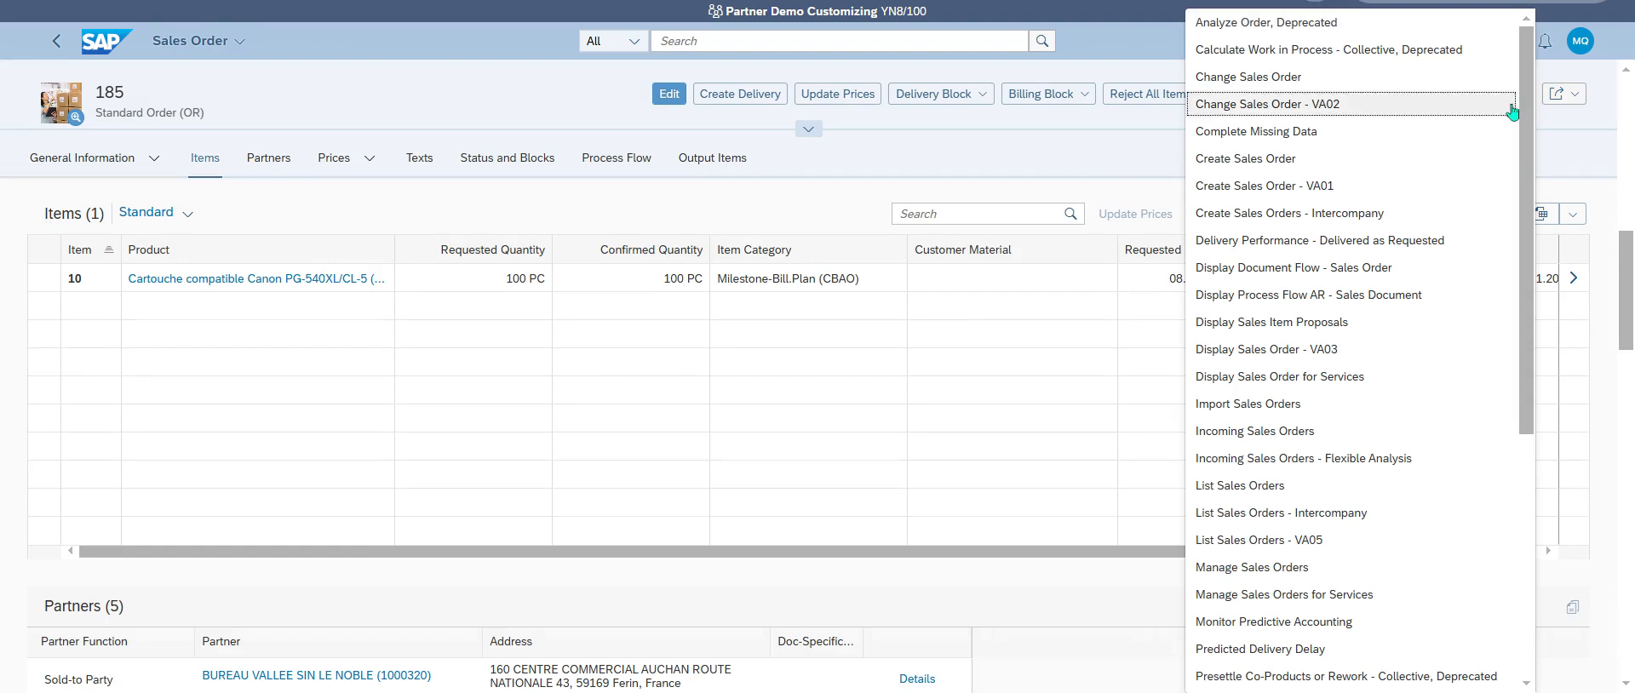
scroll(1513, 112, down, 3)
scroll(1513, 112, down, 3)
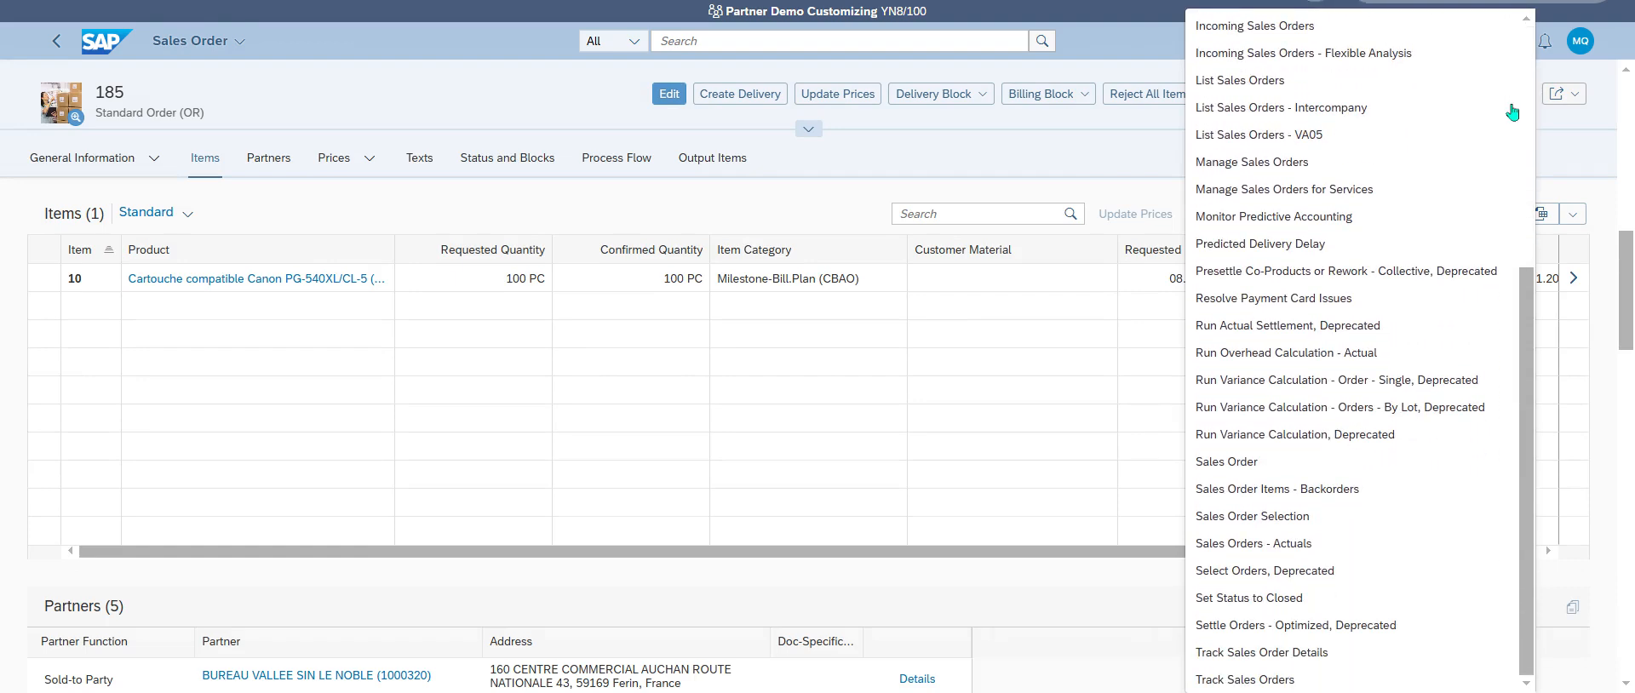
scroll(1513, 111, up, 6)
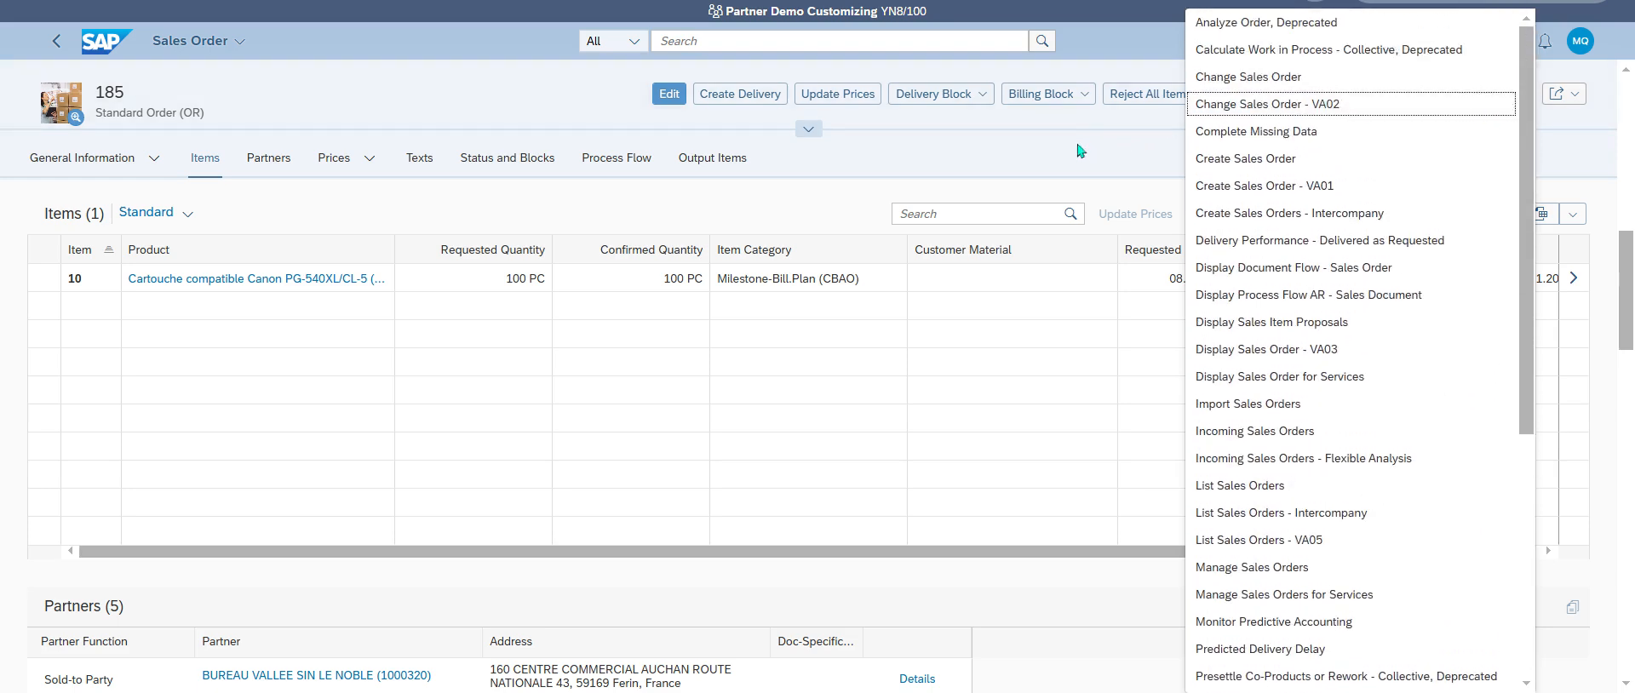
click(669, 552)
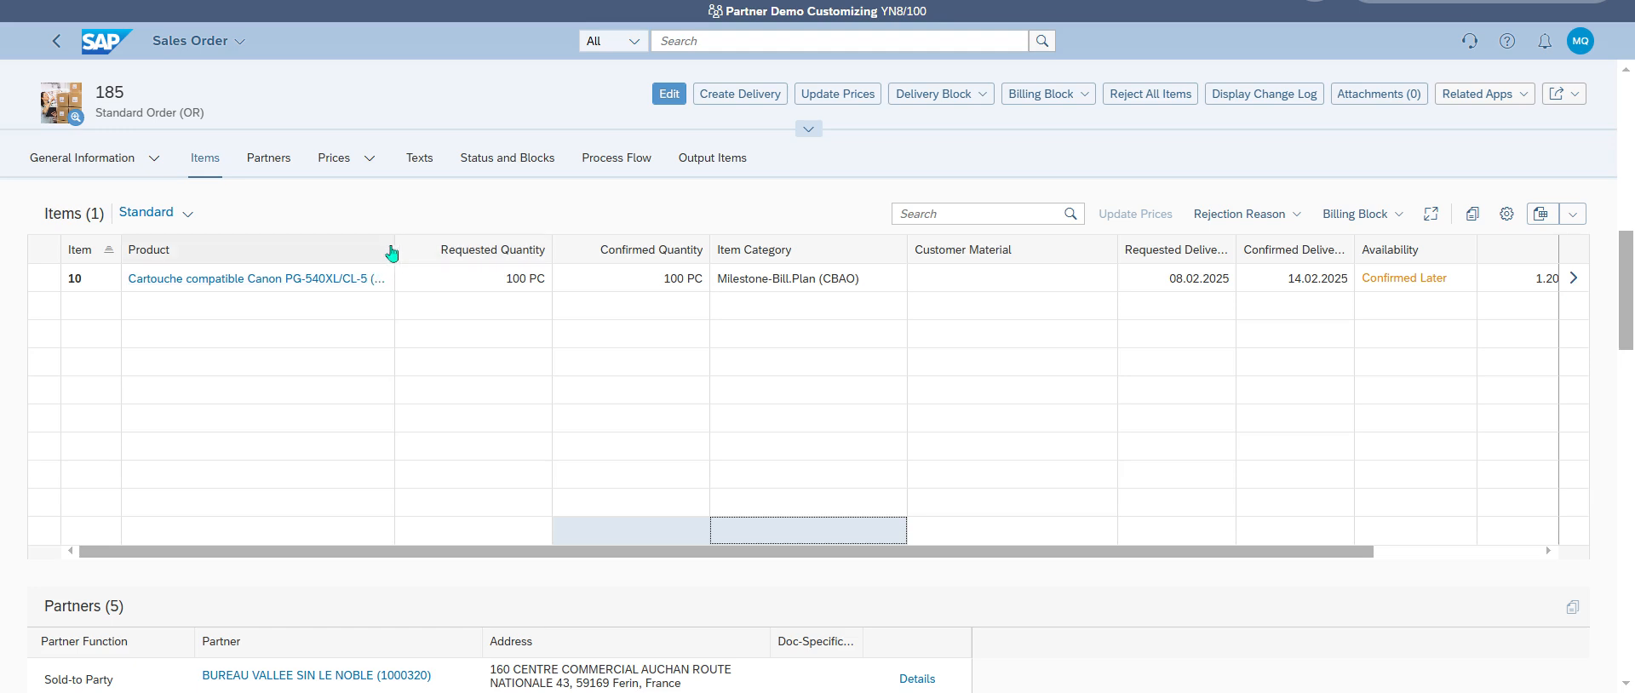
Widen the item table's Product column to read the full material, and open the Monitor Material Coverage - Net / Individual Segments app.
drag(394, 247, 561, 247)
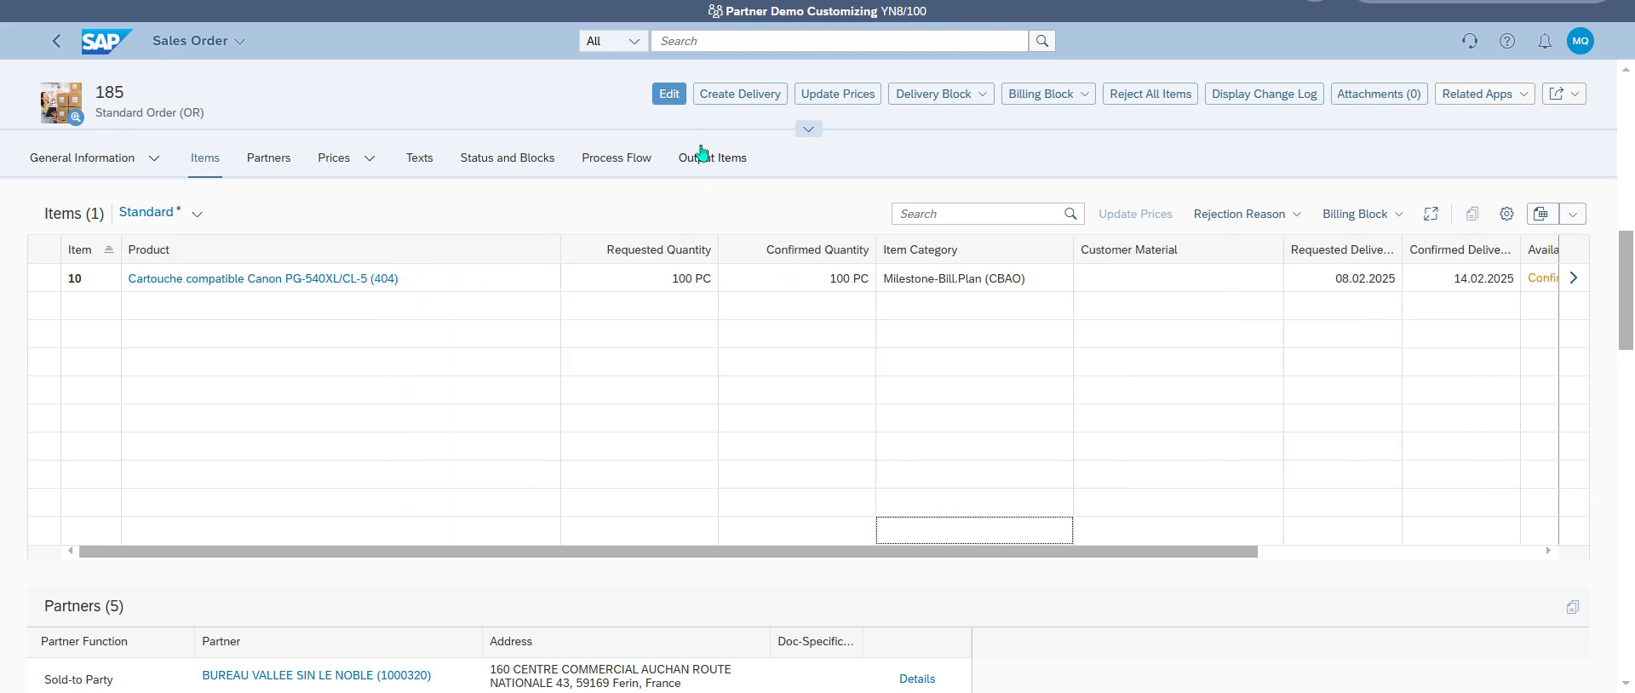
click(718, 40)
text(cov)
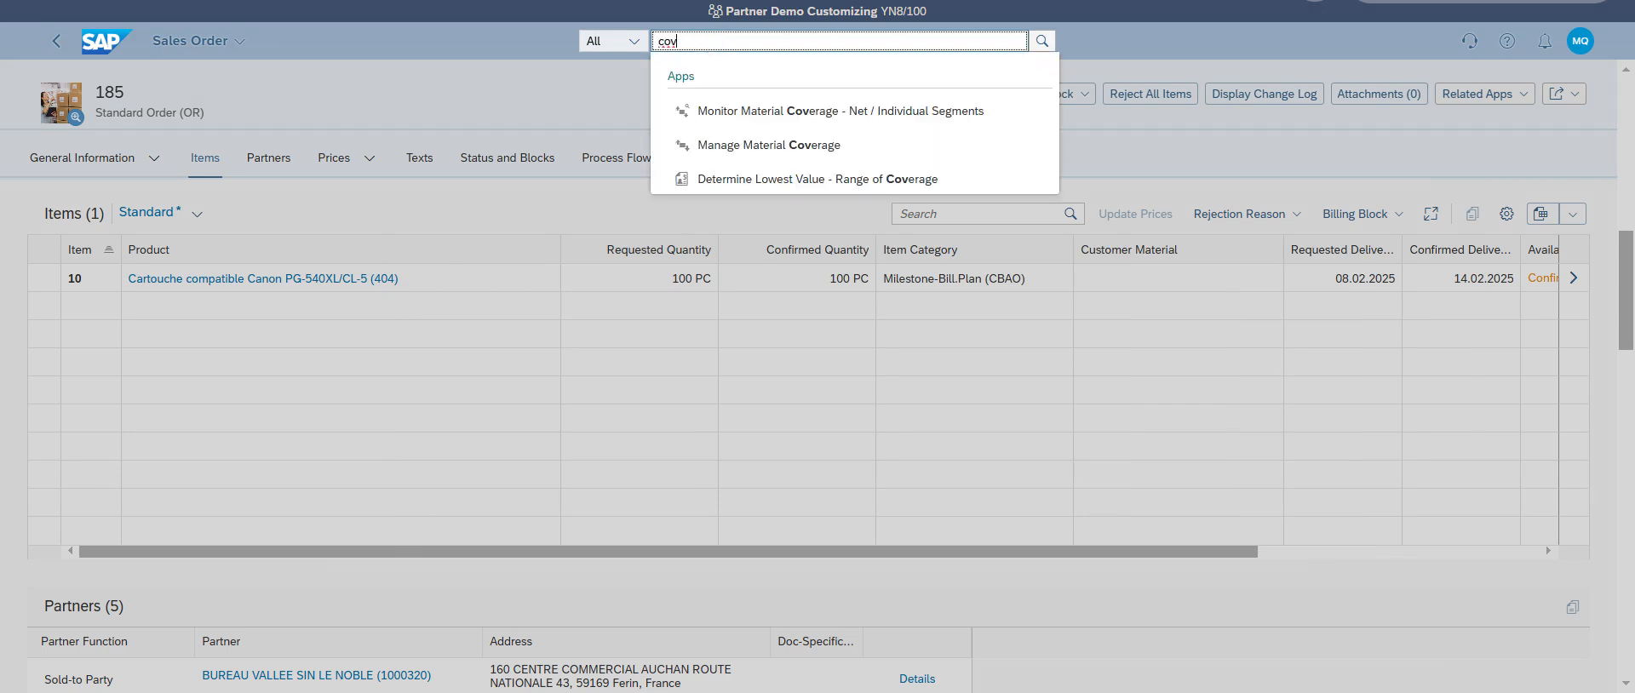
click(937, 119)
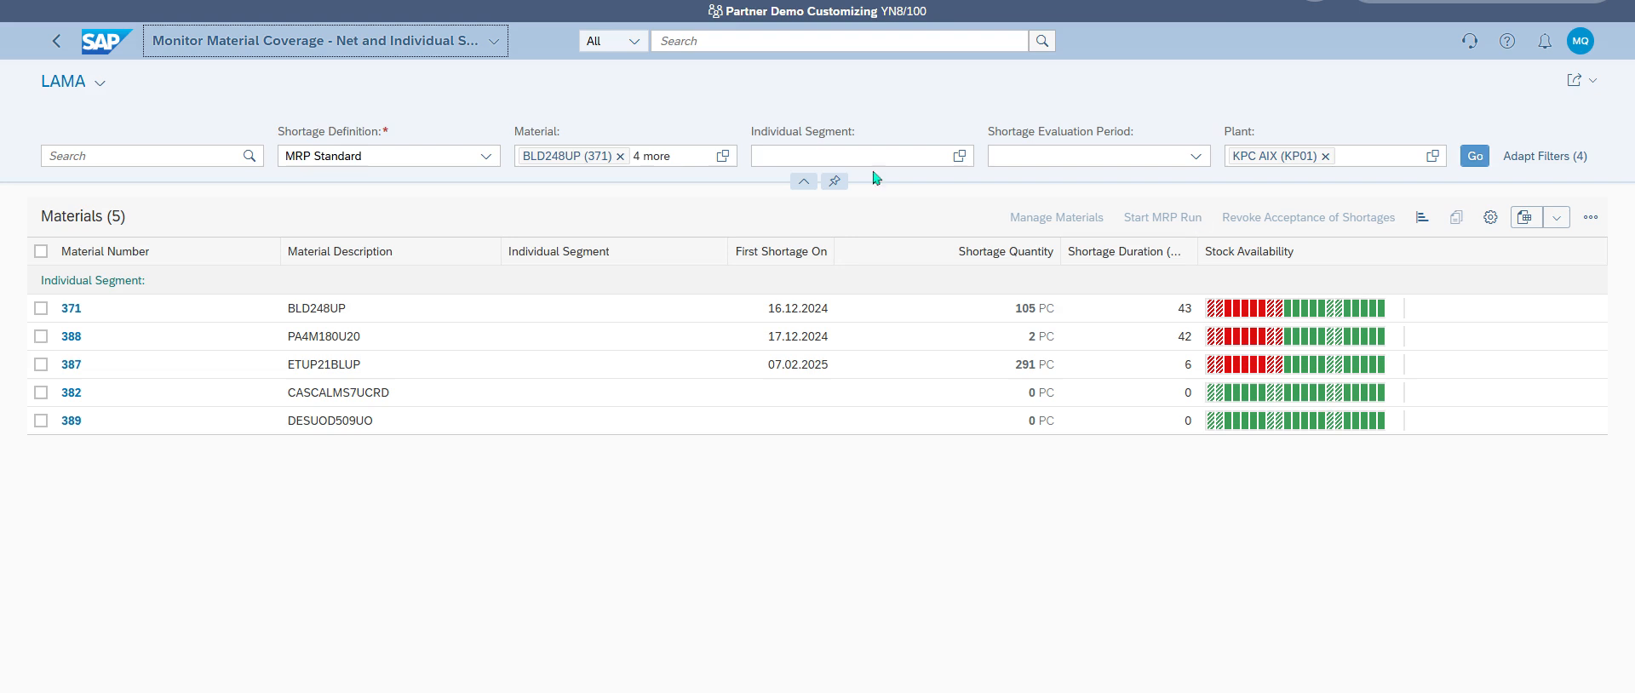
Switch the material coverage list to the Standard view and filter it to material 404.
click(100, 83)
click(105, 142)
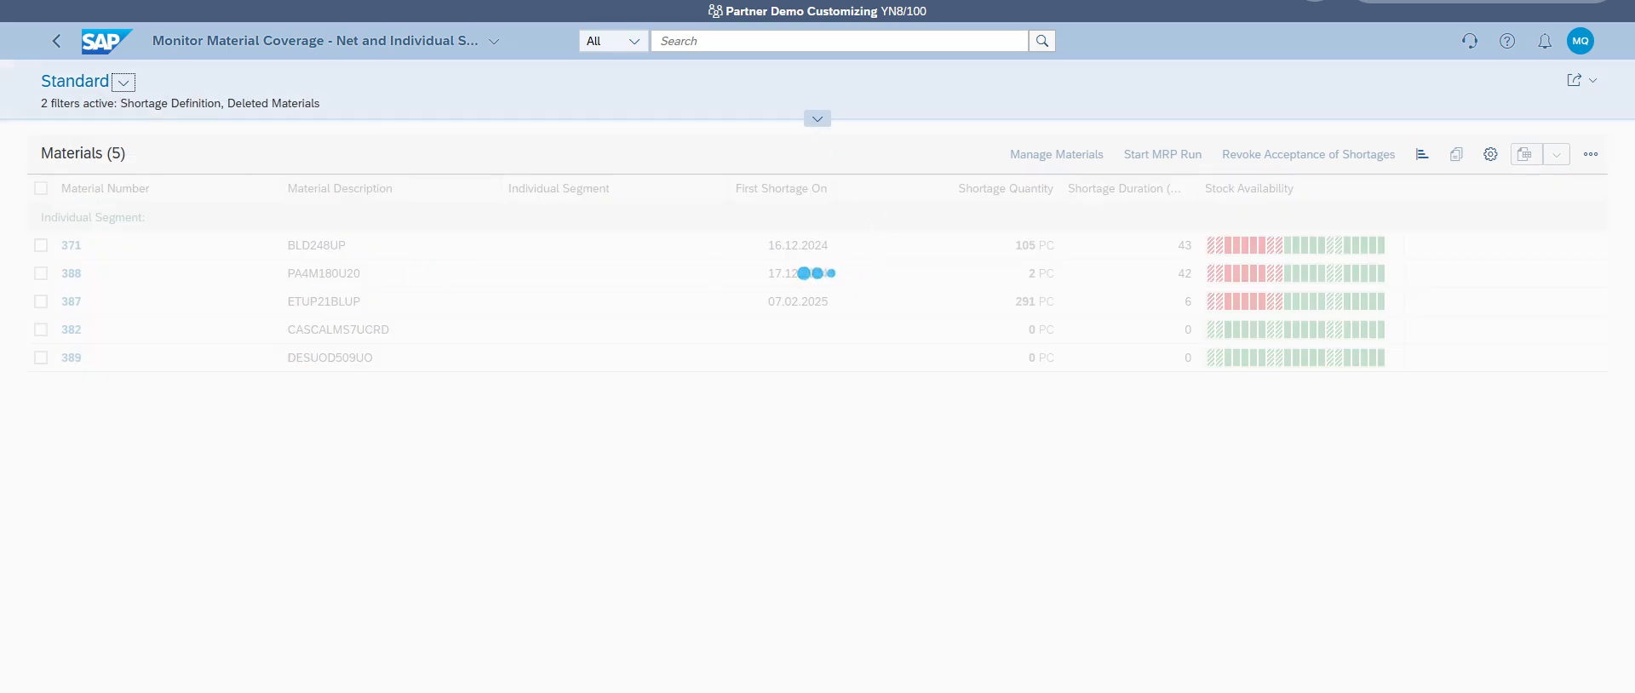
click(818, 119)
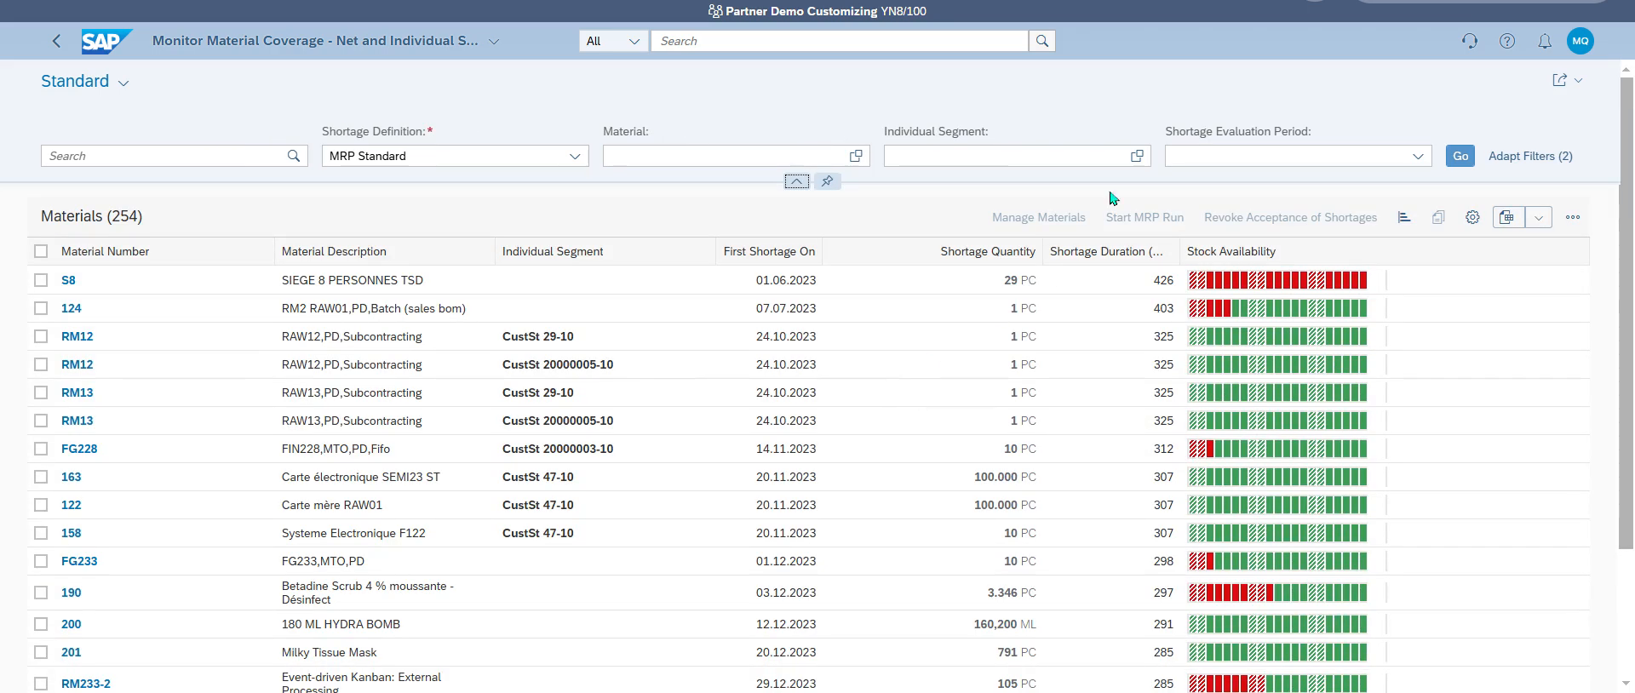
click(720, 157)
text(404)
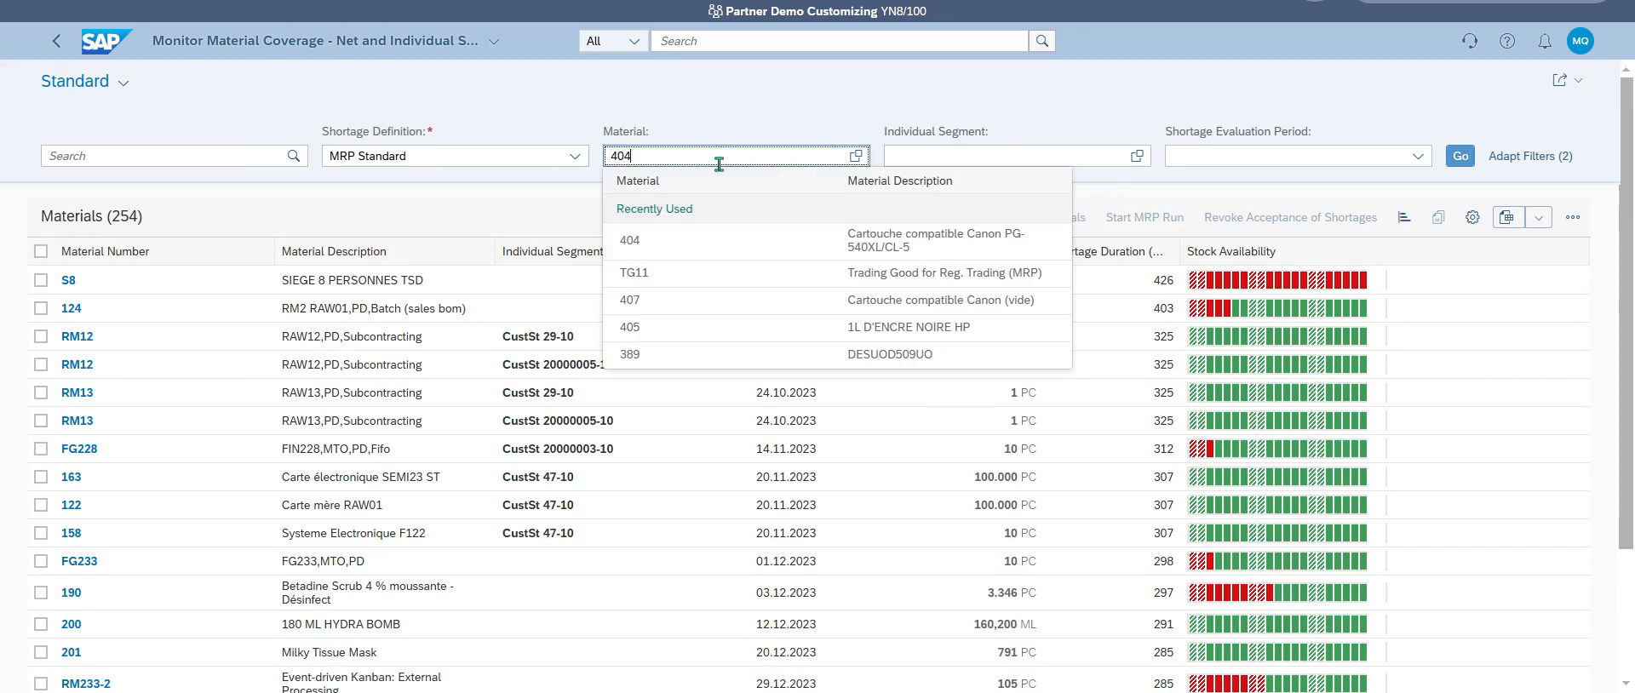
key(Return)
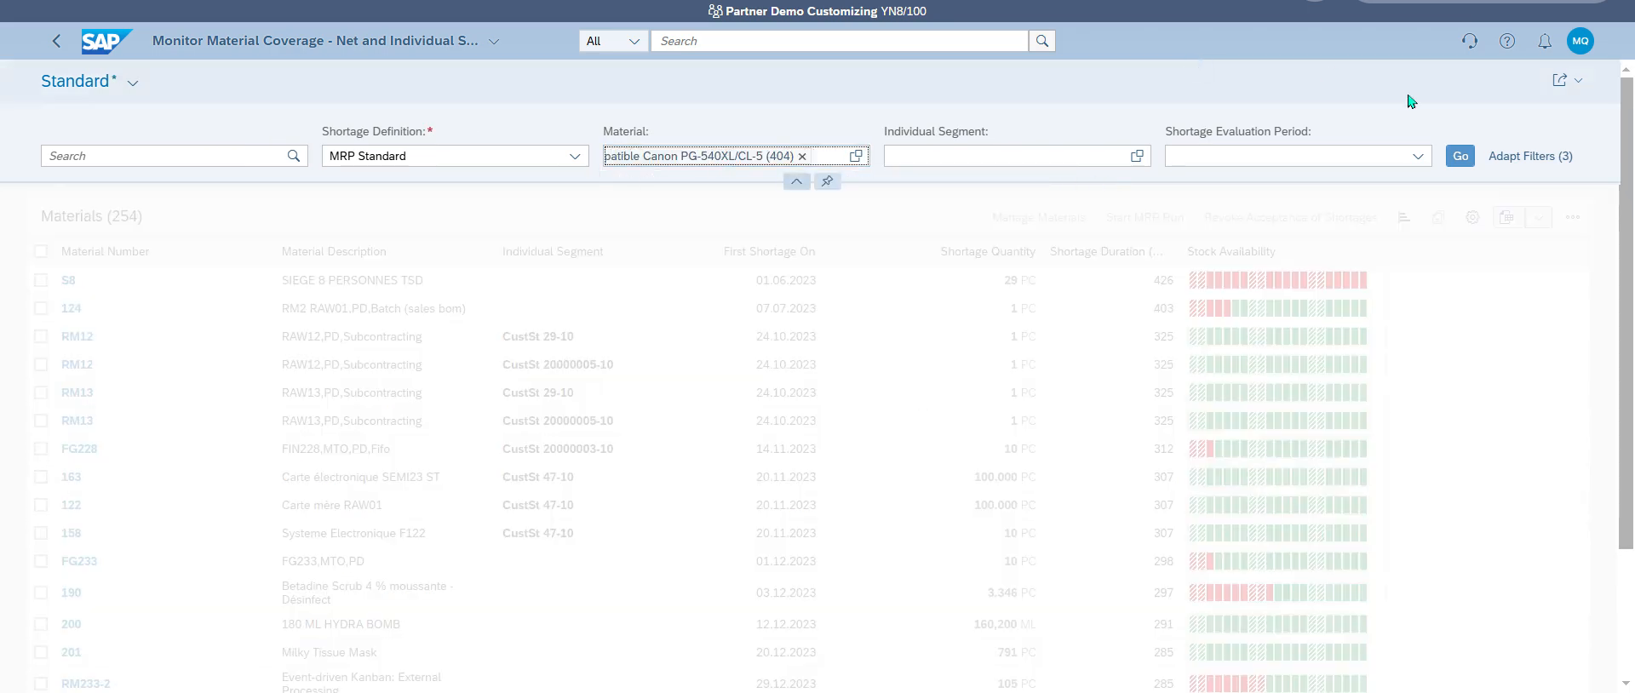
click(1460, 156)
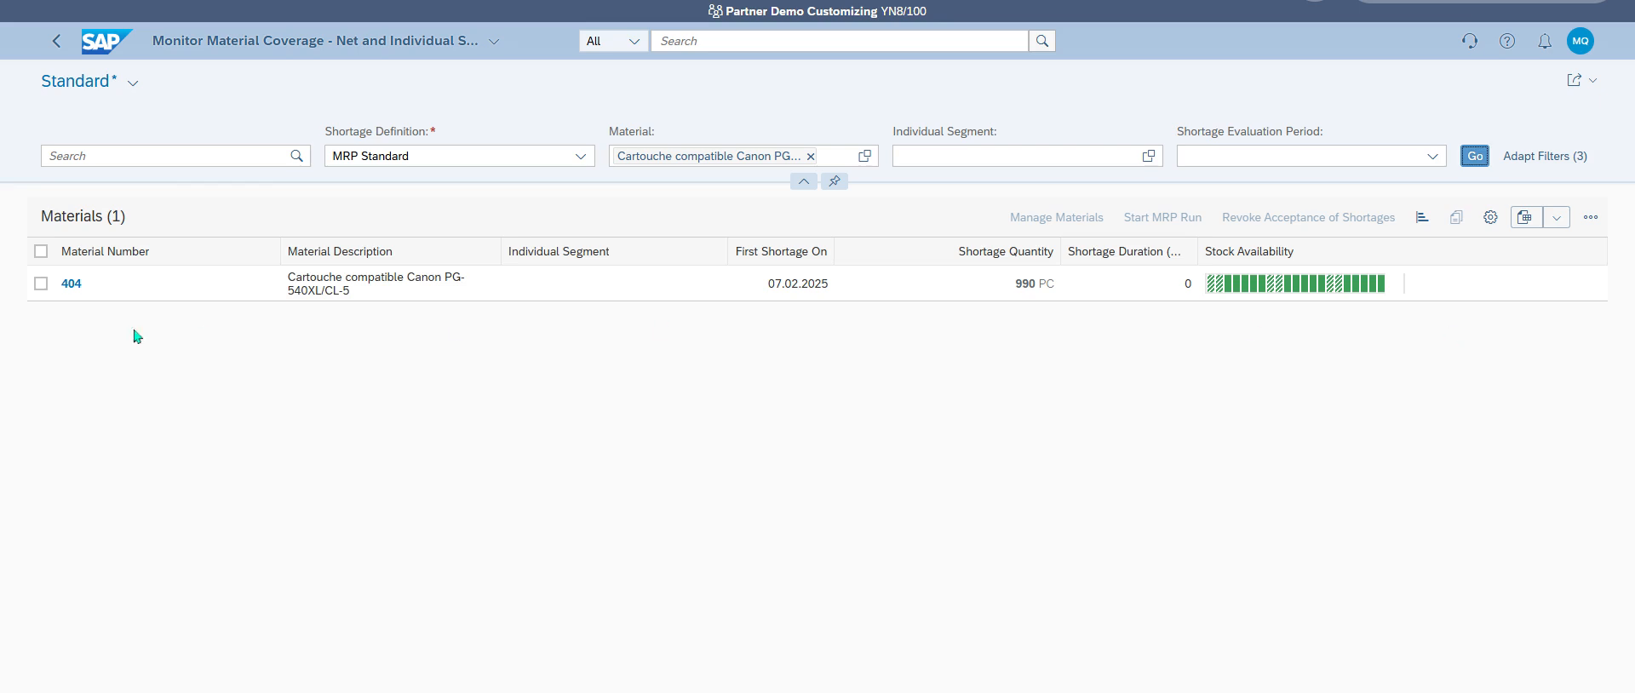
Open material 404 in Manage Material Coverage and review its stock/requirements list.
click(41, 284)
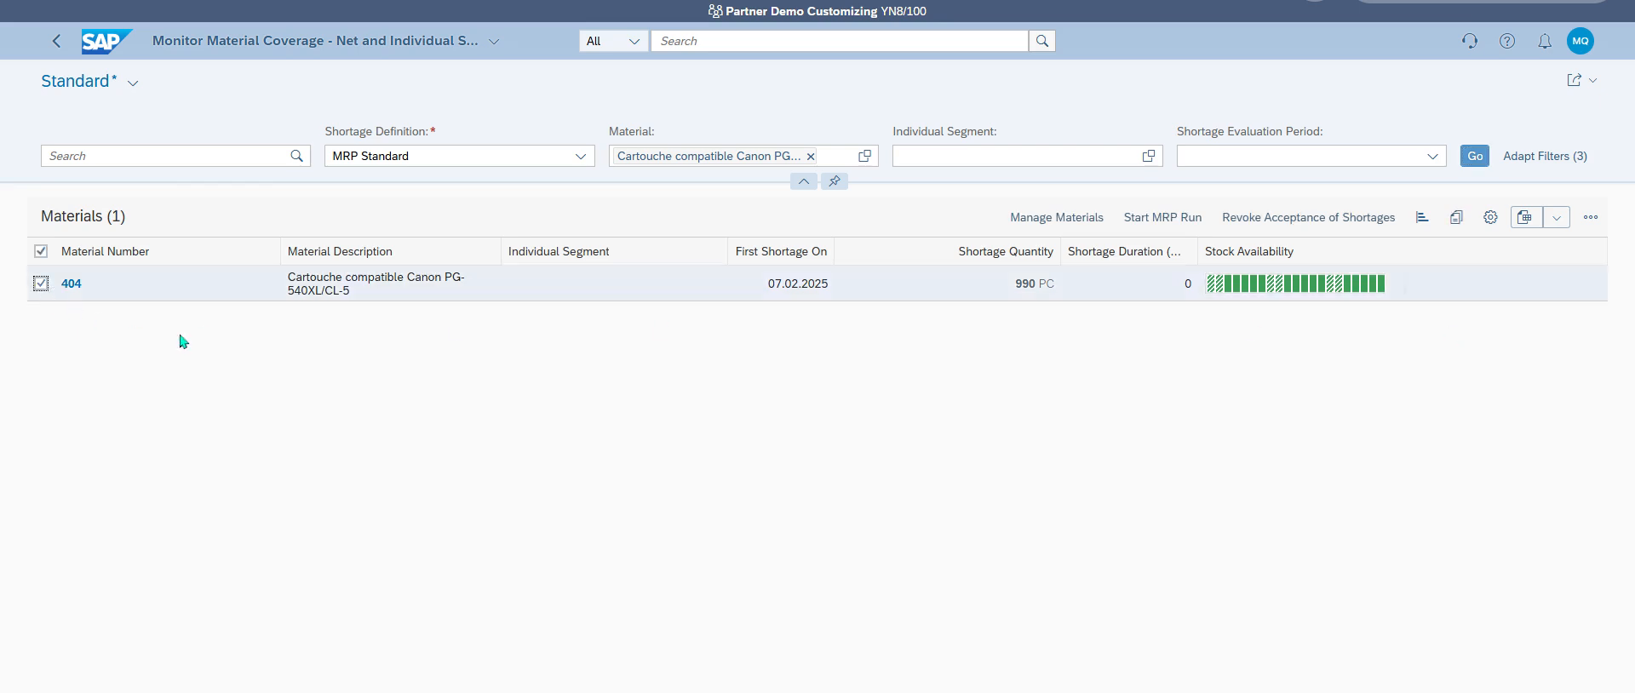
click(1084, 221)
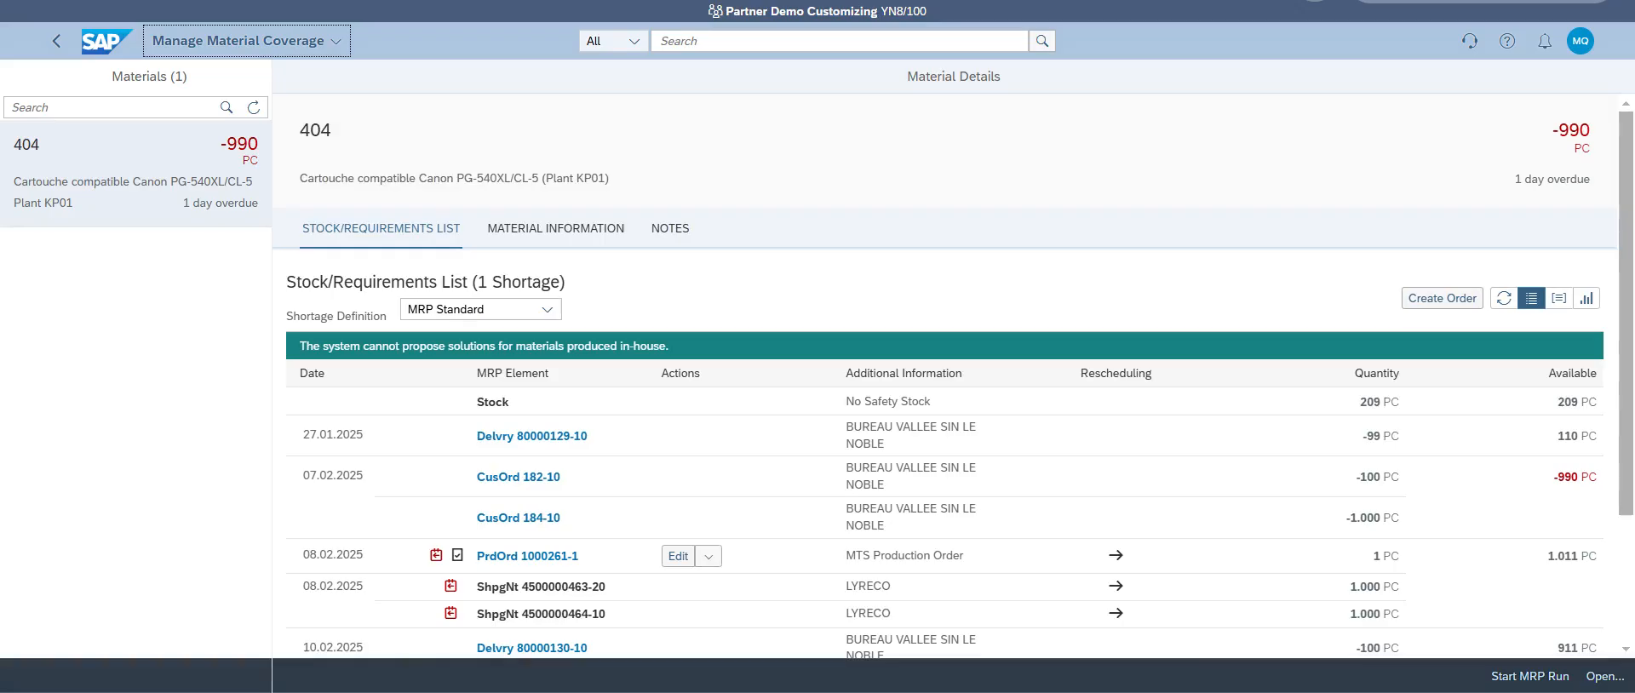
scroll(1030, 483, down, 3)
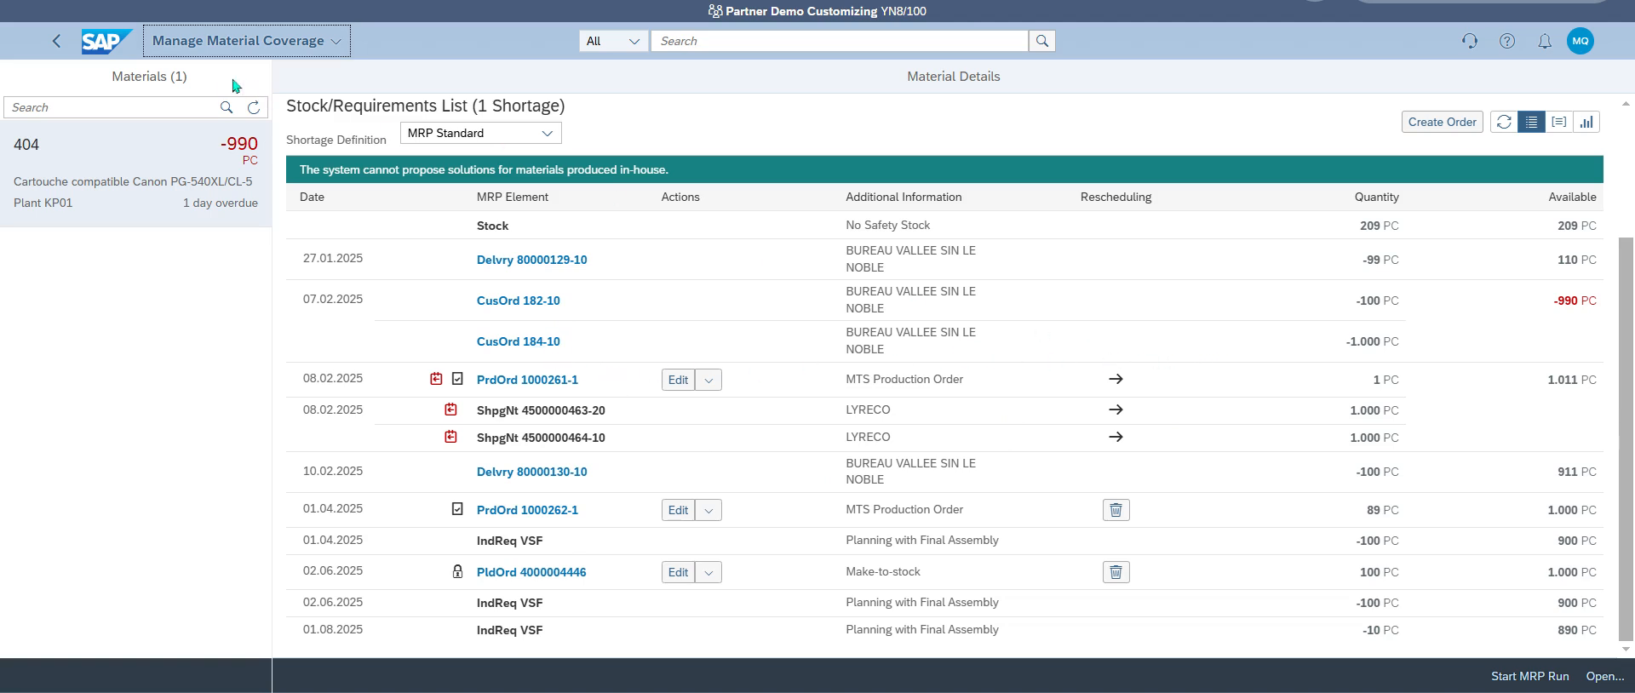
Open the Manage Stock app and load material 404 for plant KPC AIX (KP01).
click(672, 39)
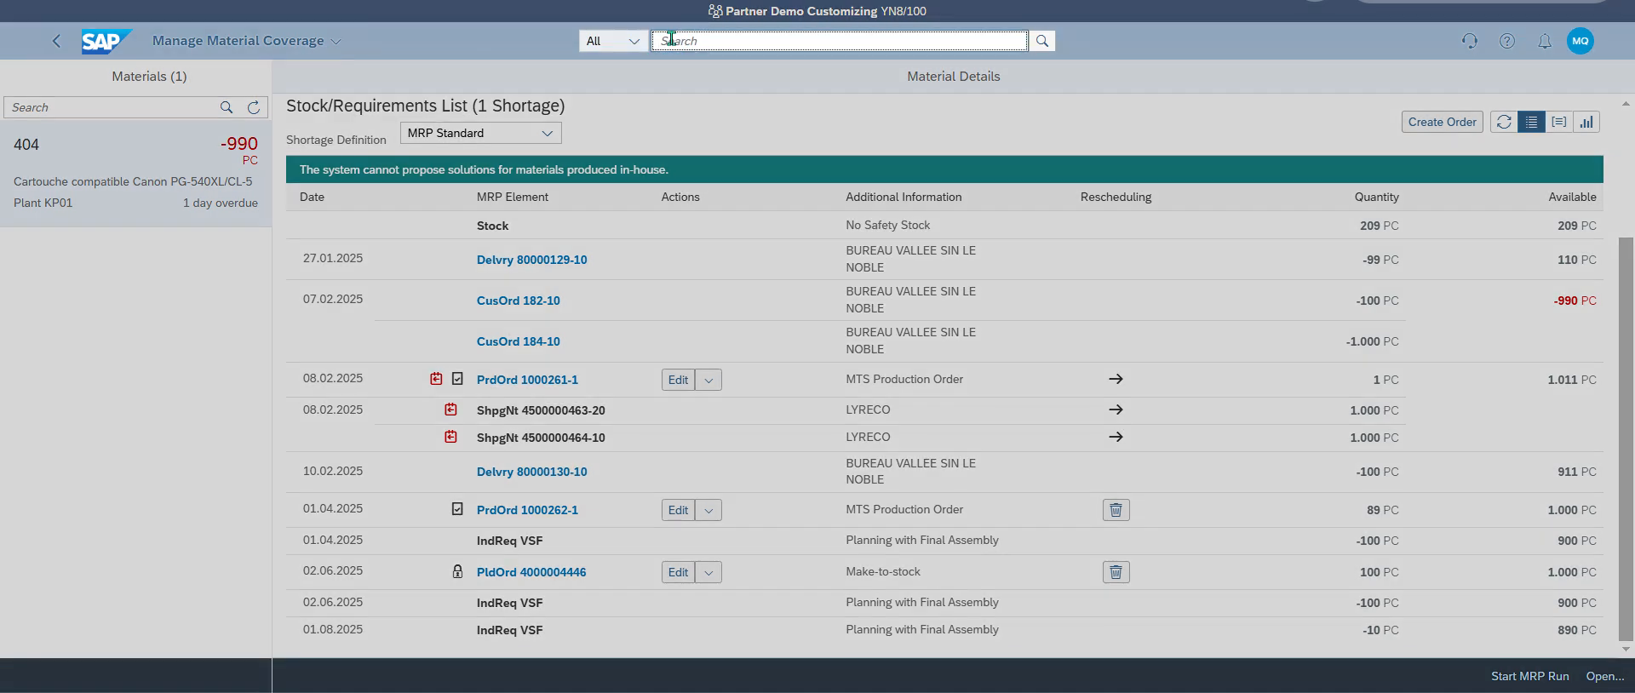
text(manage stock)
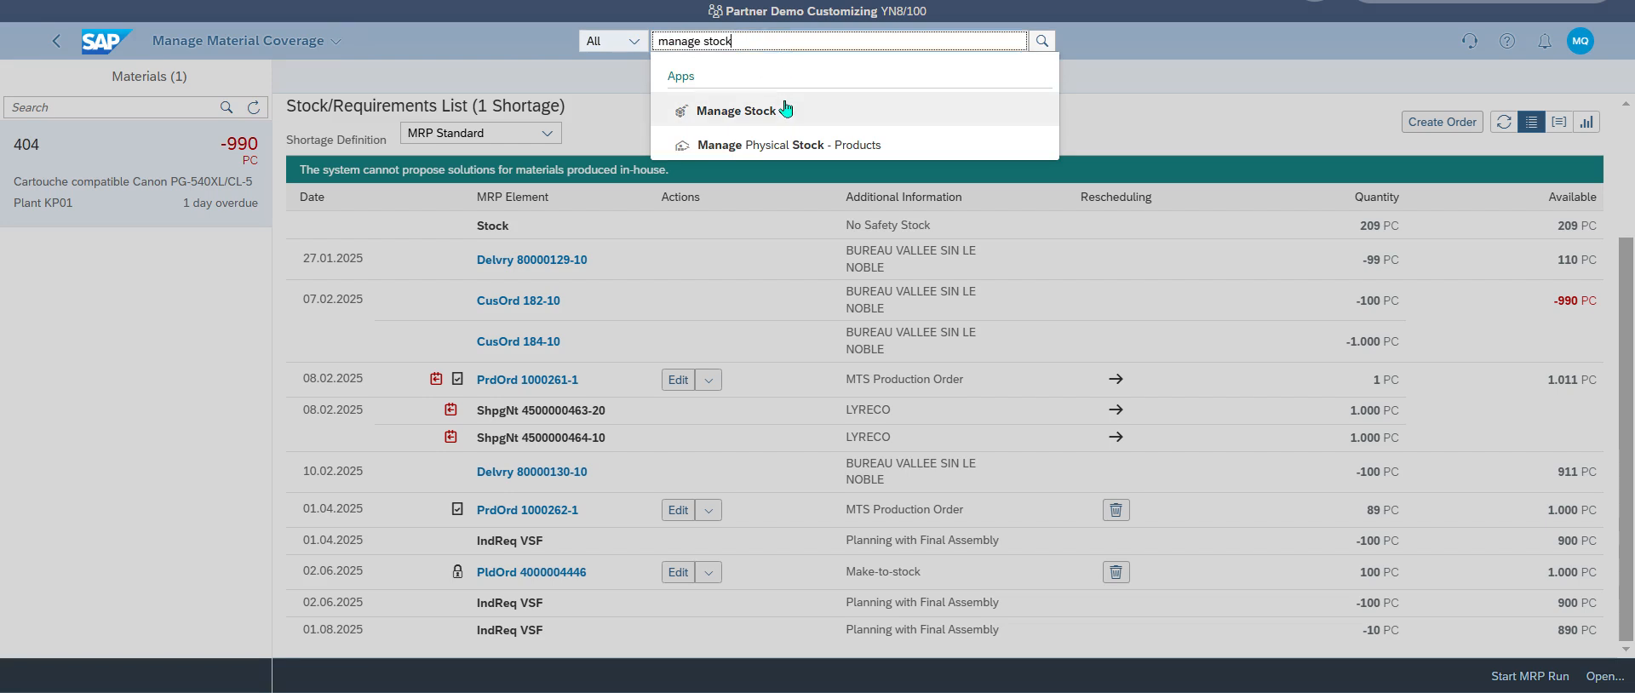
click(785, 109)
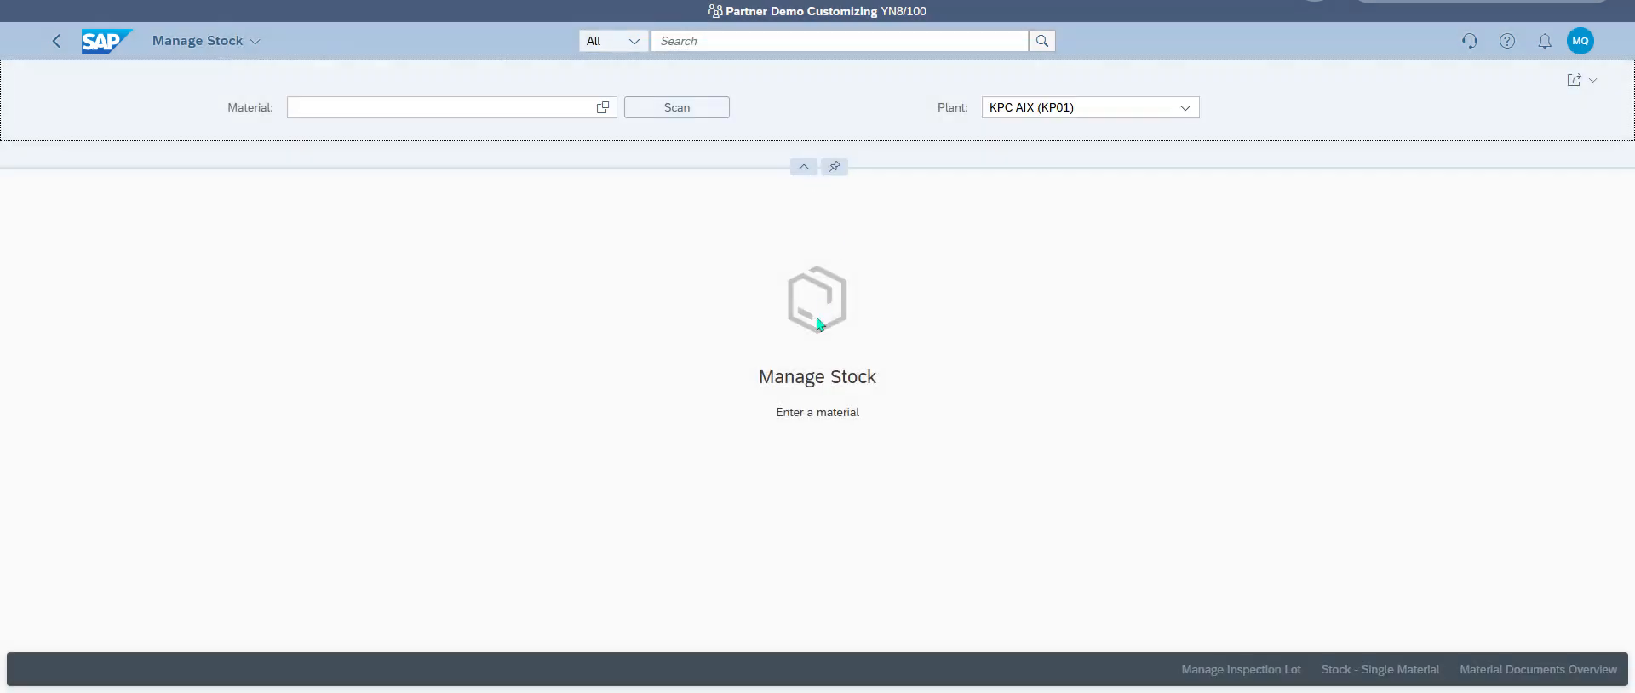
click(426, 98)
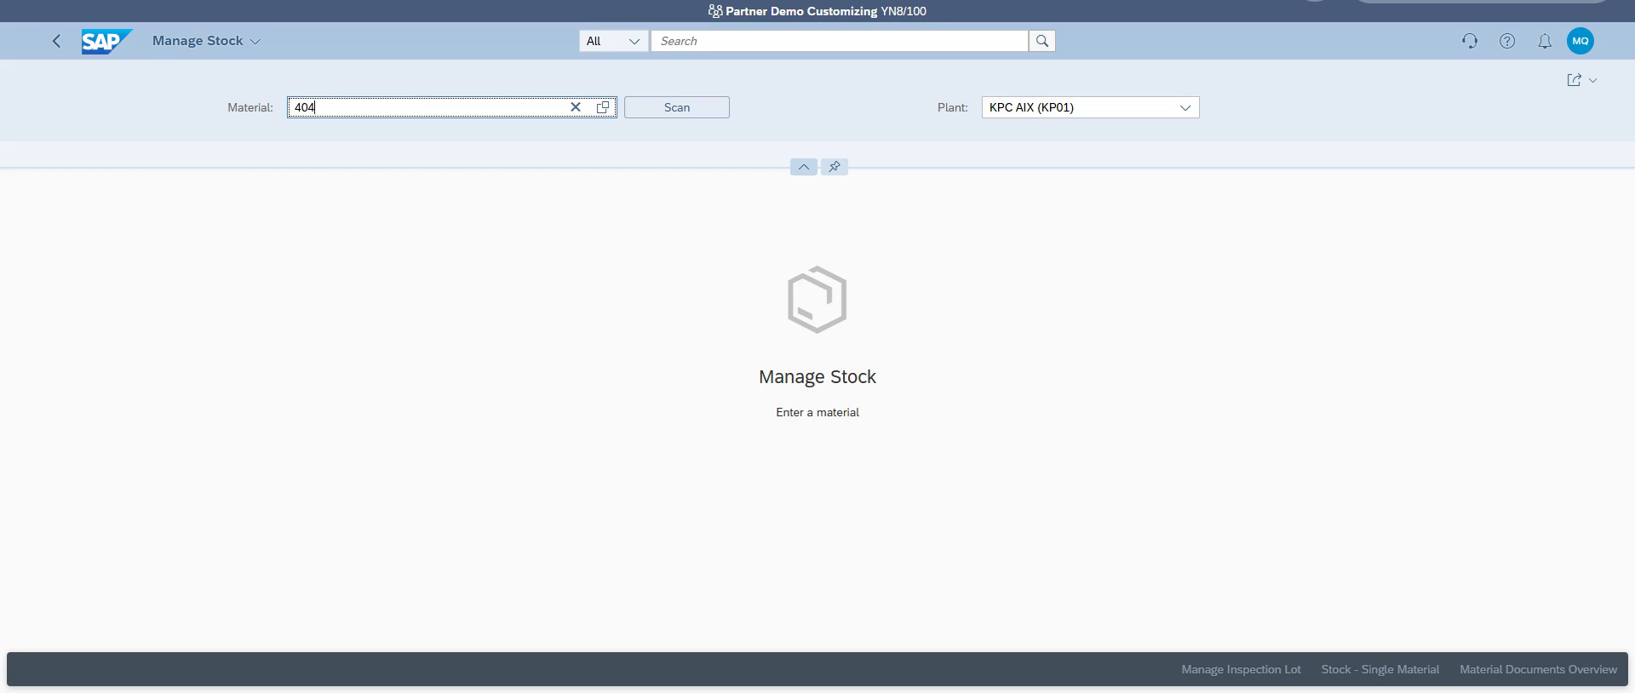
click(413, 155)
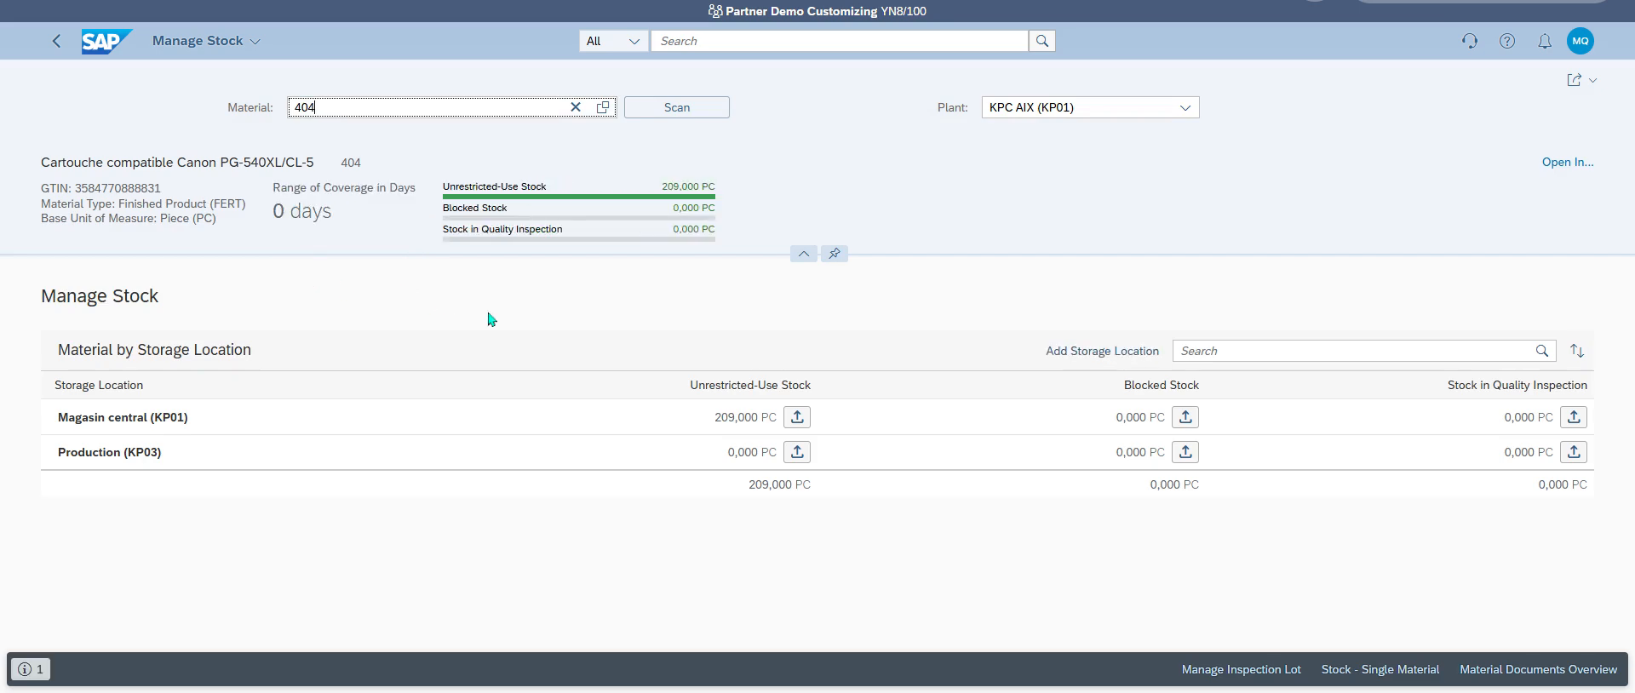
Start an initial entry of unrestricted-use stock at Magasin central (KP01) with a quantity of 990 PC.
click(799, 417)
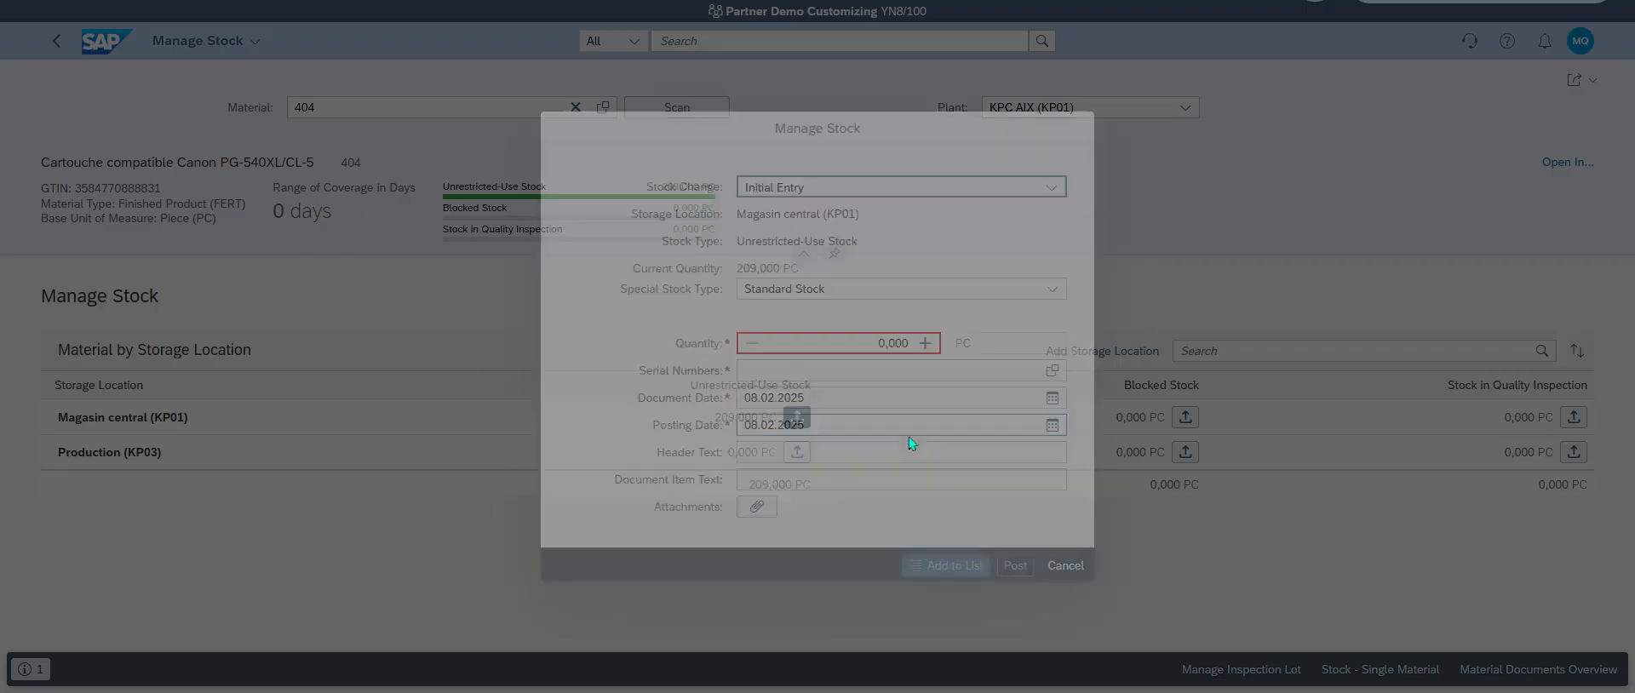
click(871, 337)
text(9)
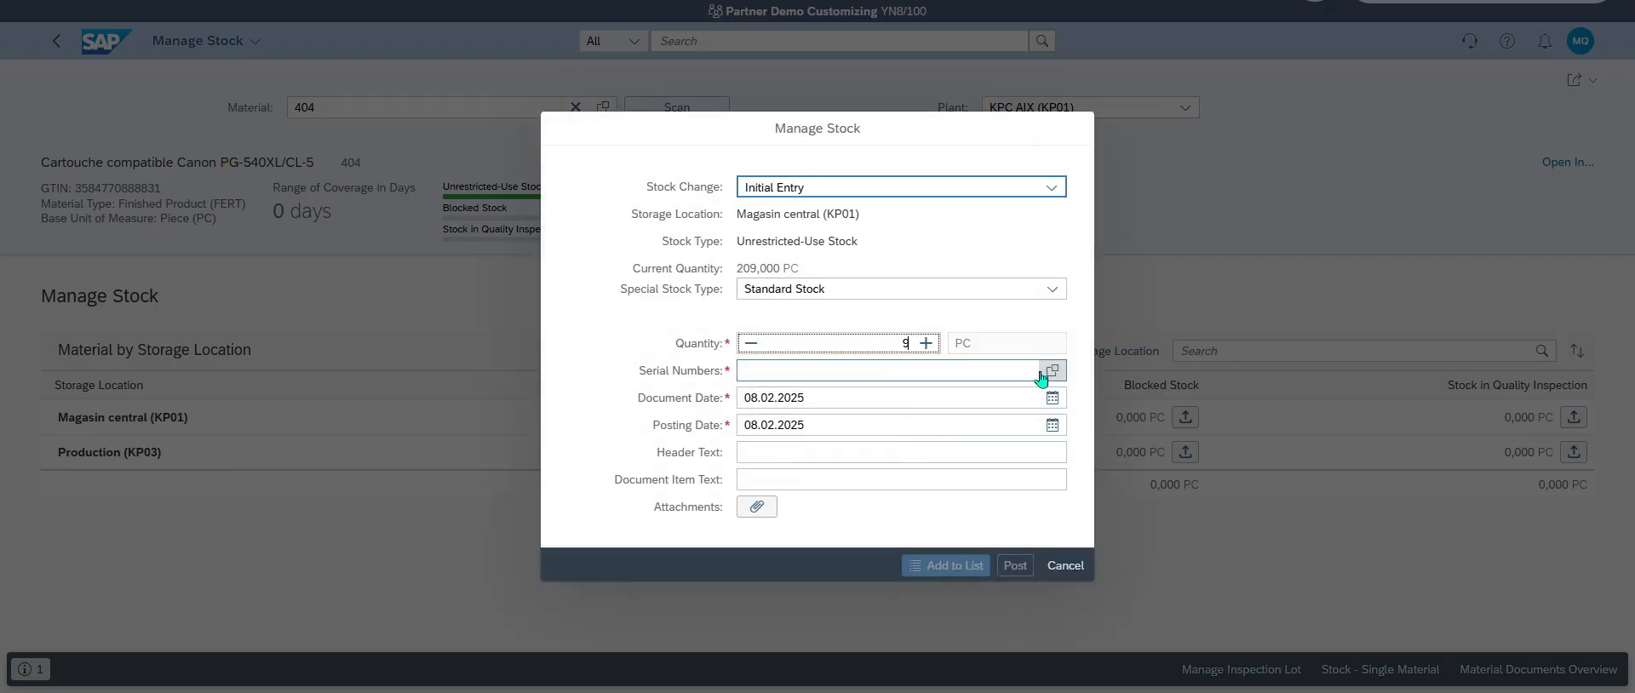
text(90)
key(Return)
Assign auto-created serial numbers to the 990 pieces and apply the assignment.
click(1040, 373)
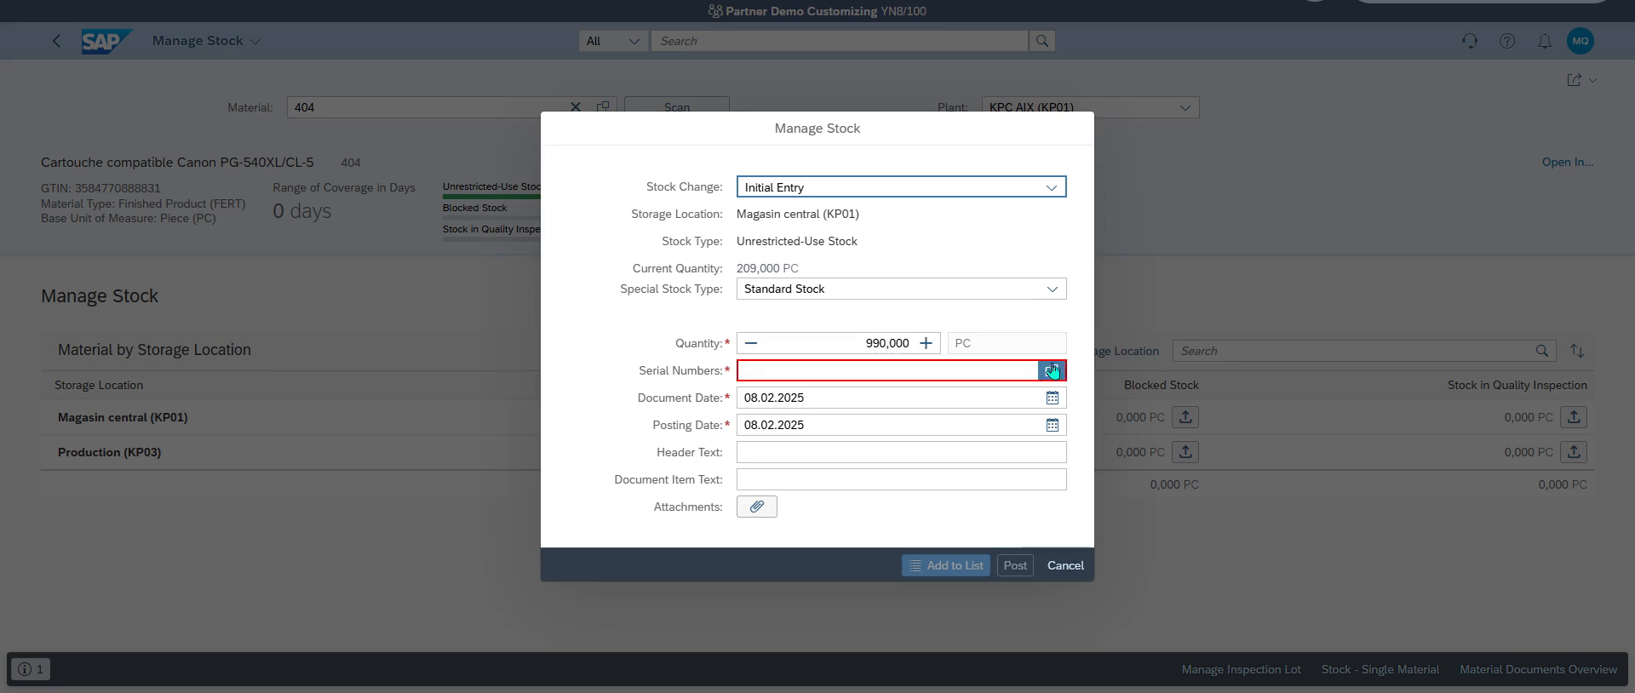
click(1050, 369)
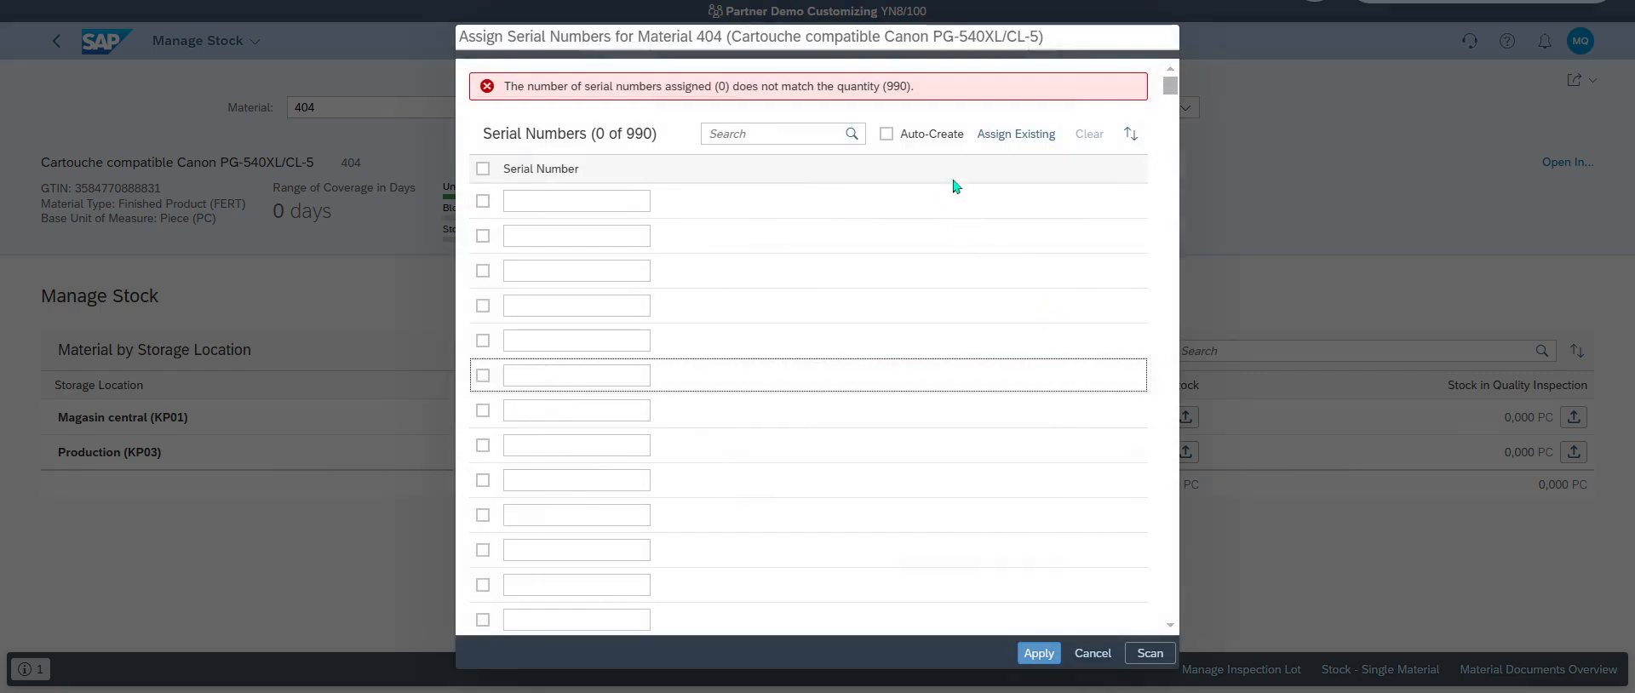
click(886, 133)
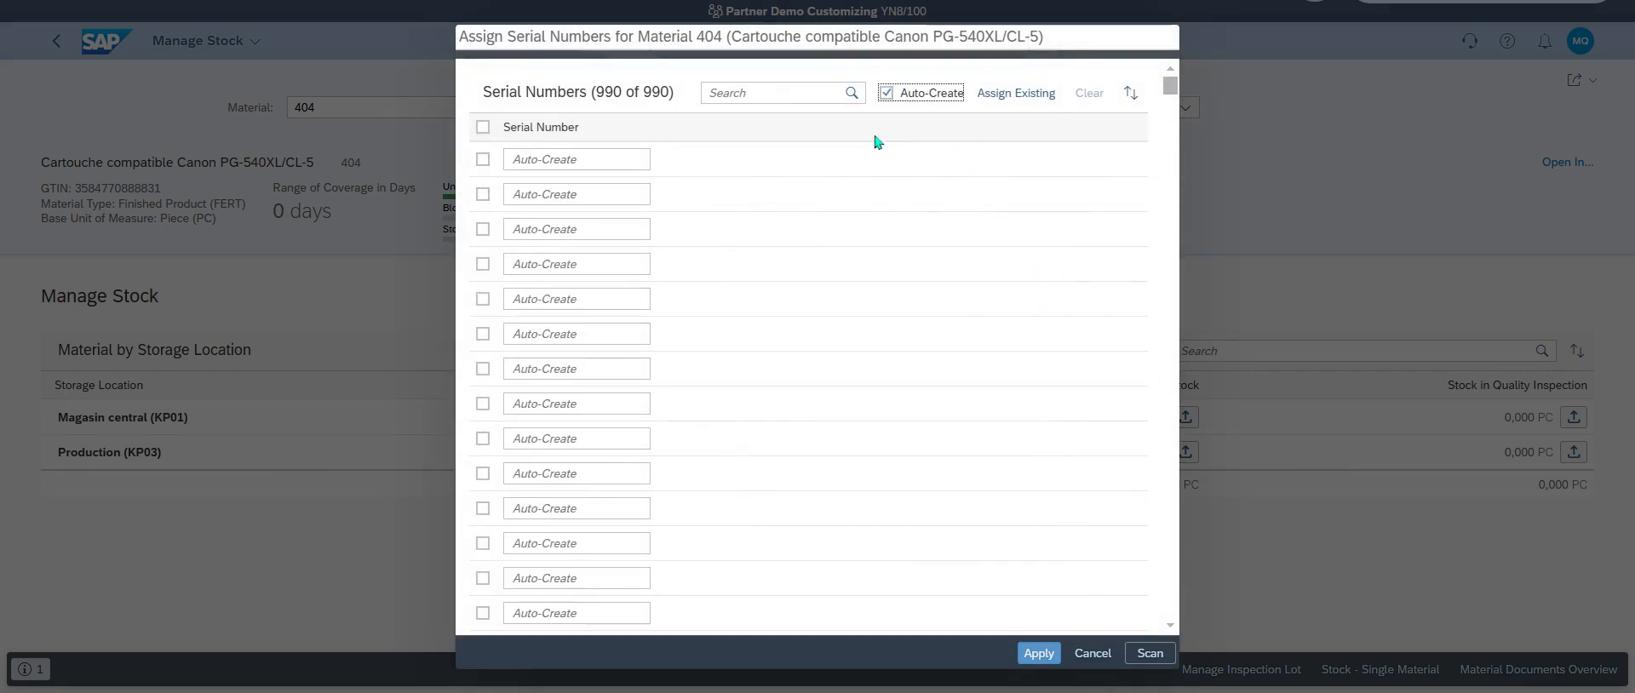
click(1038, 654)
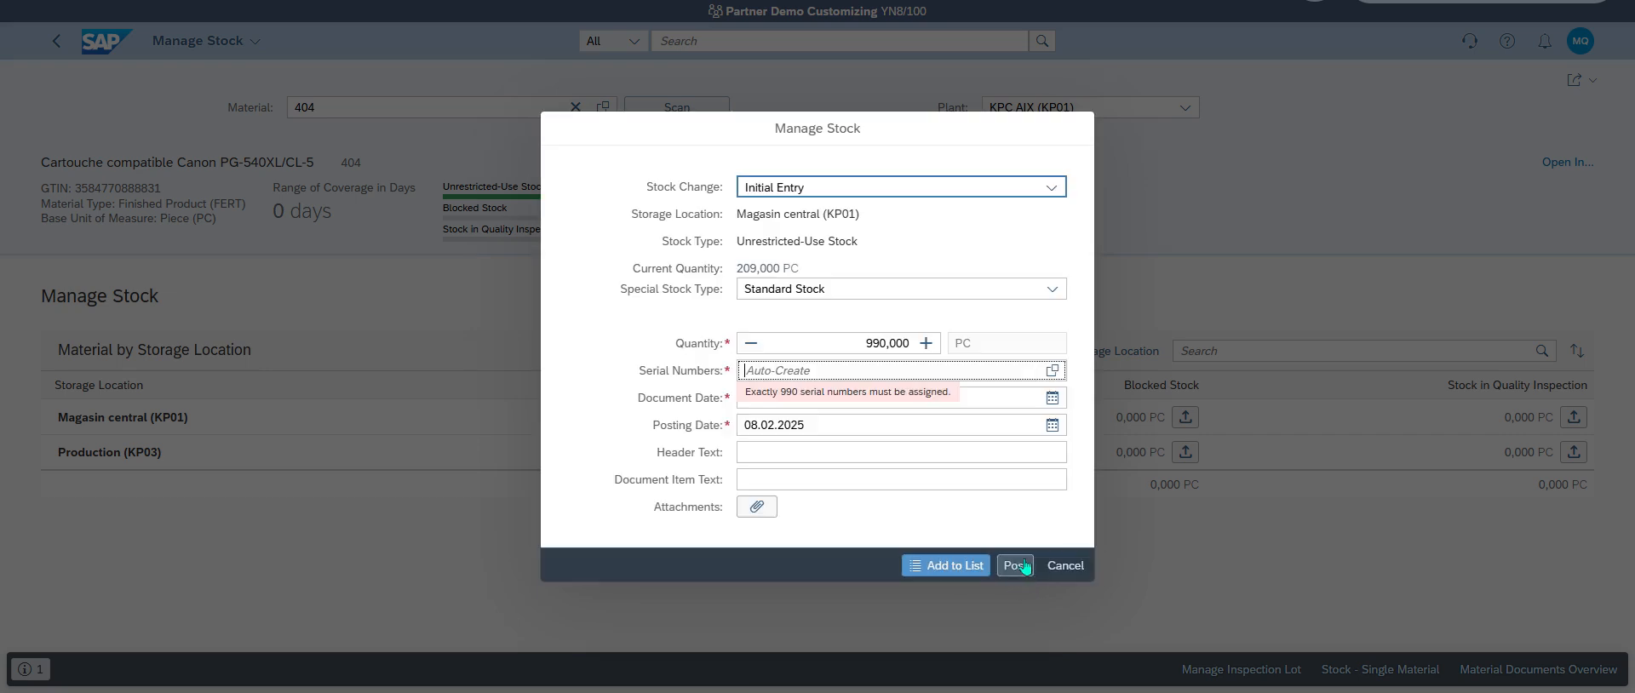
Post the initial stock entry for material 404 and return to the home page.
click(1016, 566)
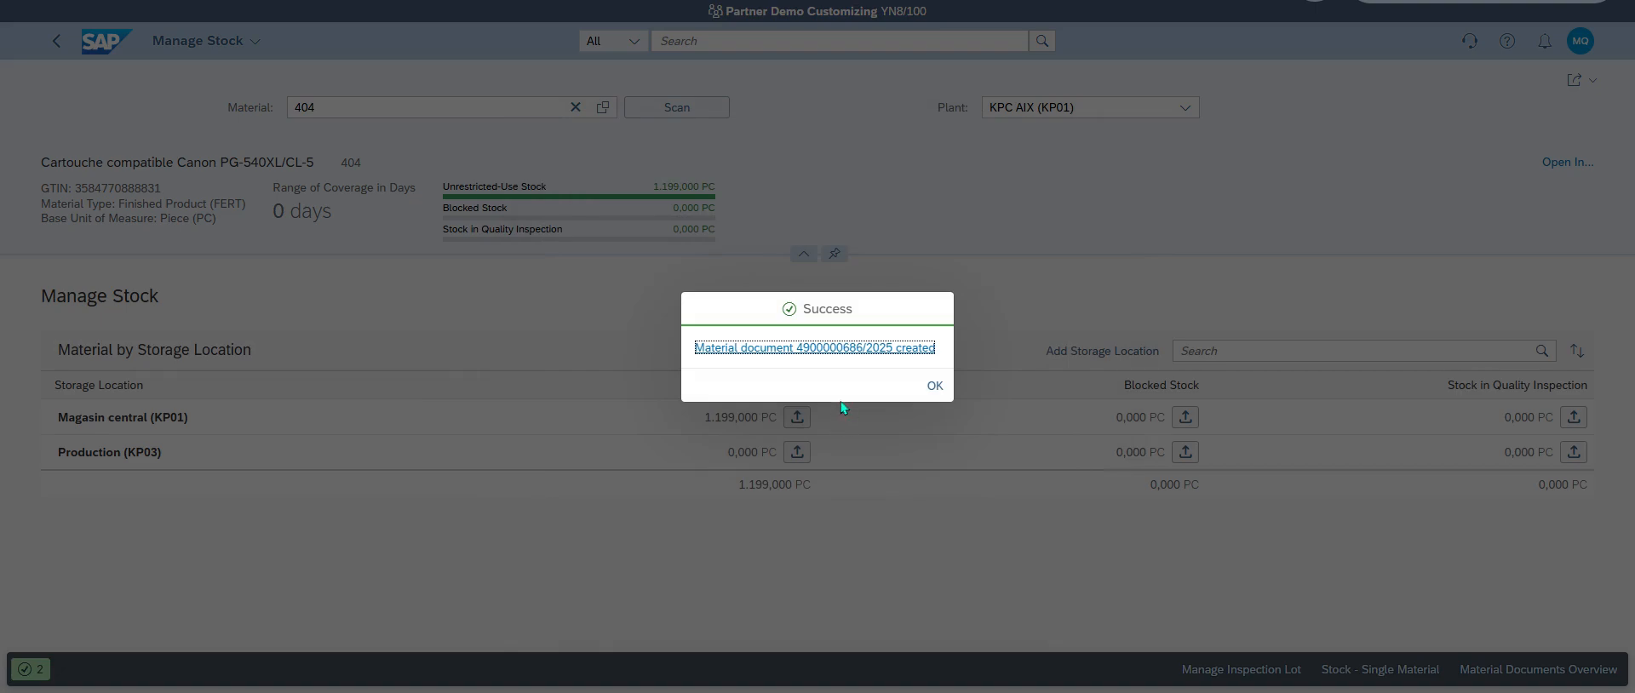
click(933, 386)
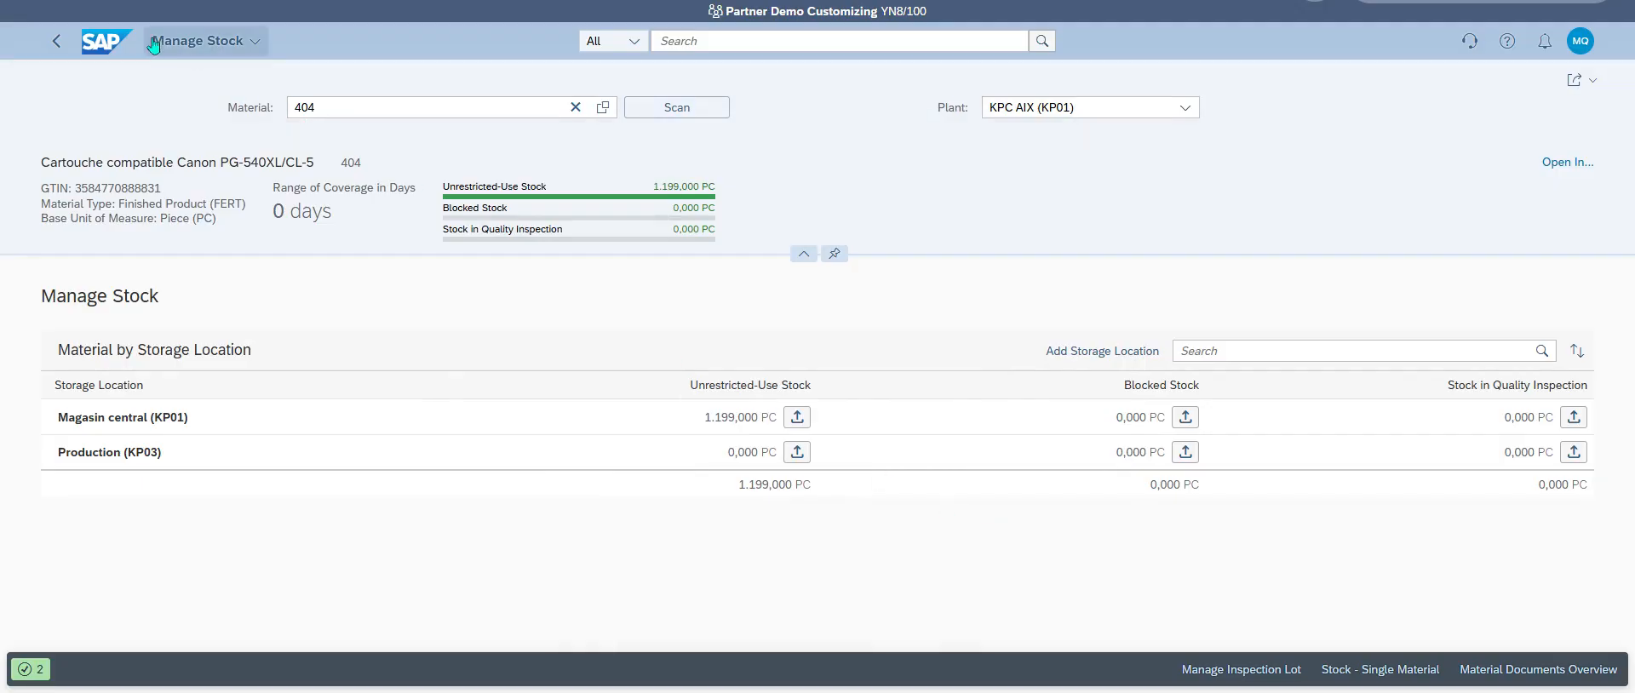
click(101, 41)
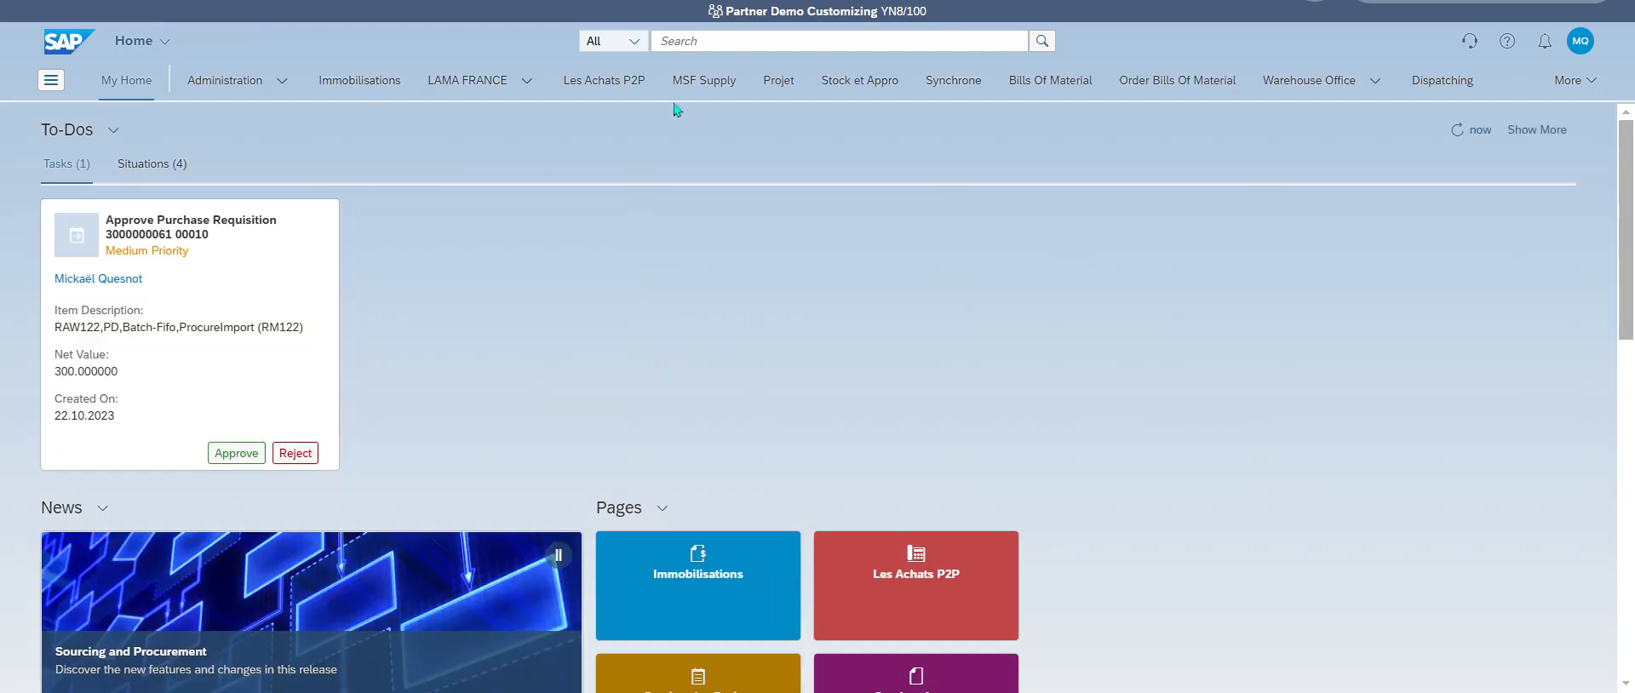
Find and open the Manage Sales Orders - Version 2 app.
click(685, 44)
text(mana)
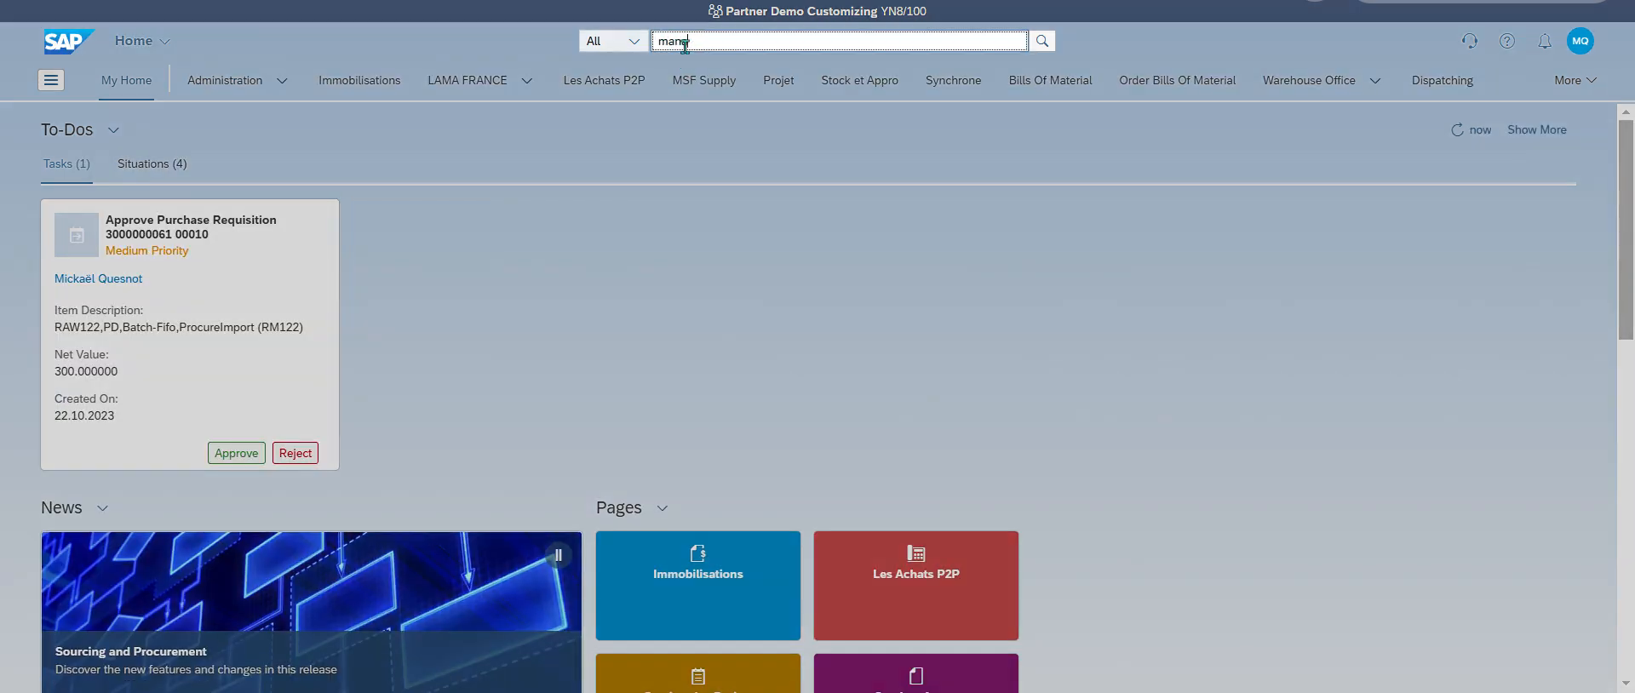
text(ge sales)
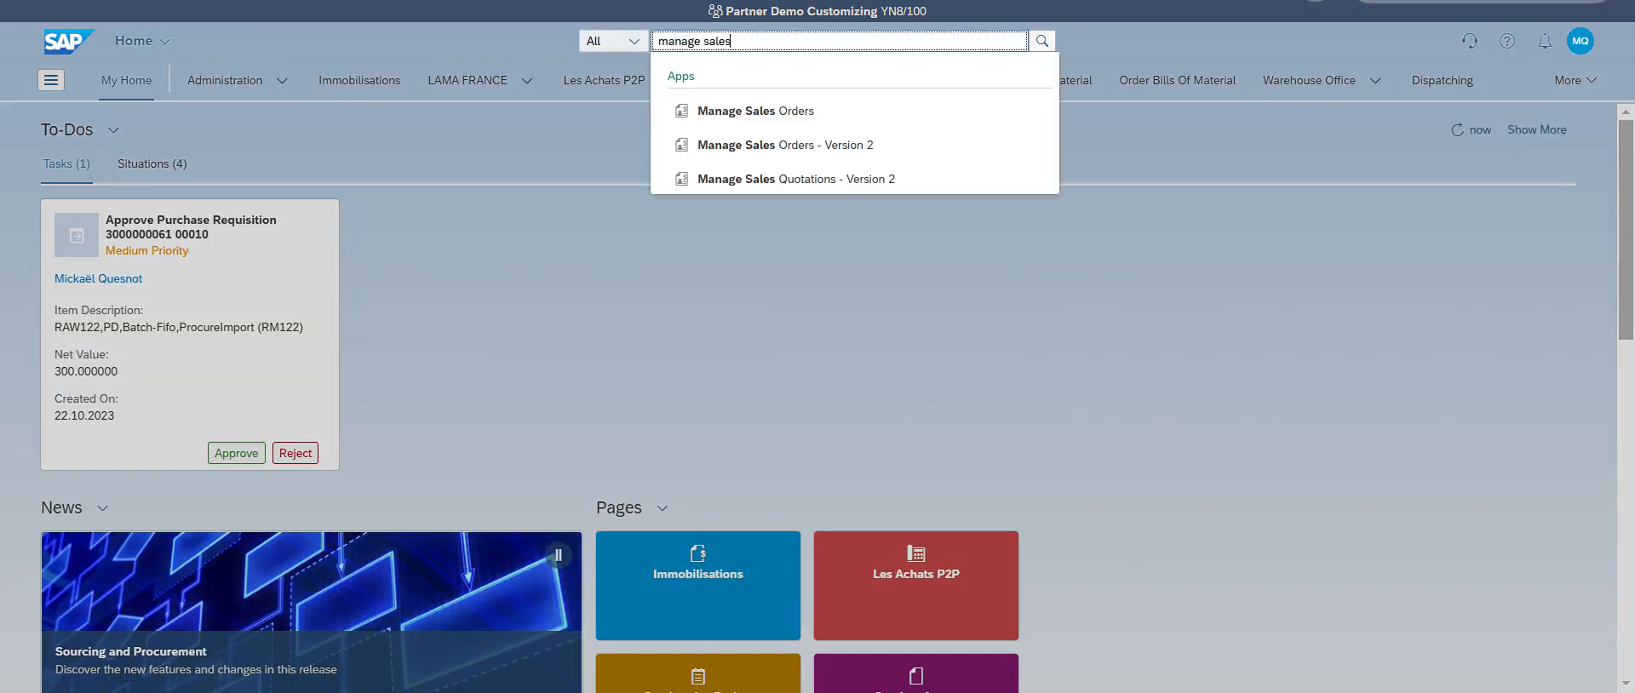
click(855, 146)
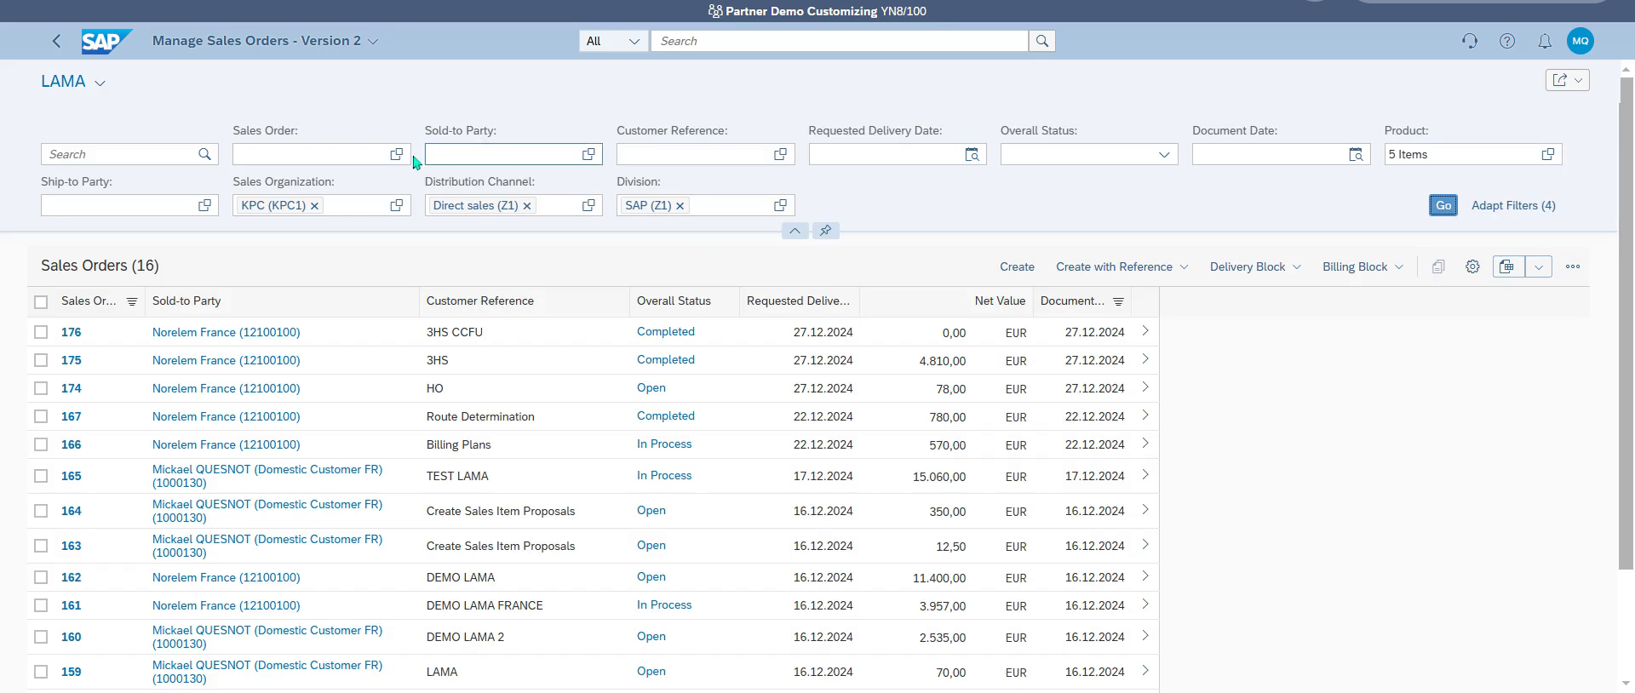
Switch the sales order list to the Standard view, load the orders and open the milestone-billed standard order.
click(98, 85)
click(106, 141)
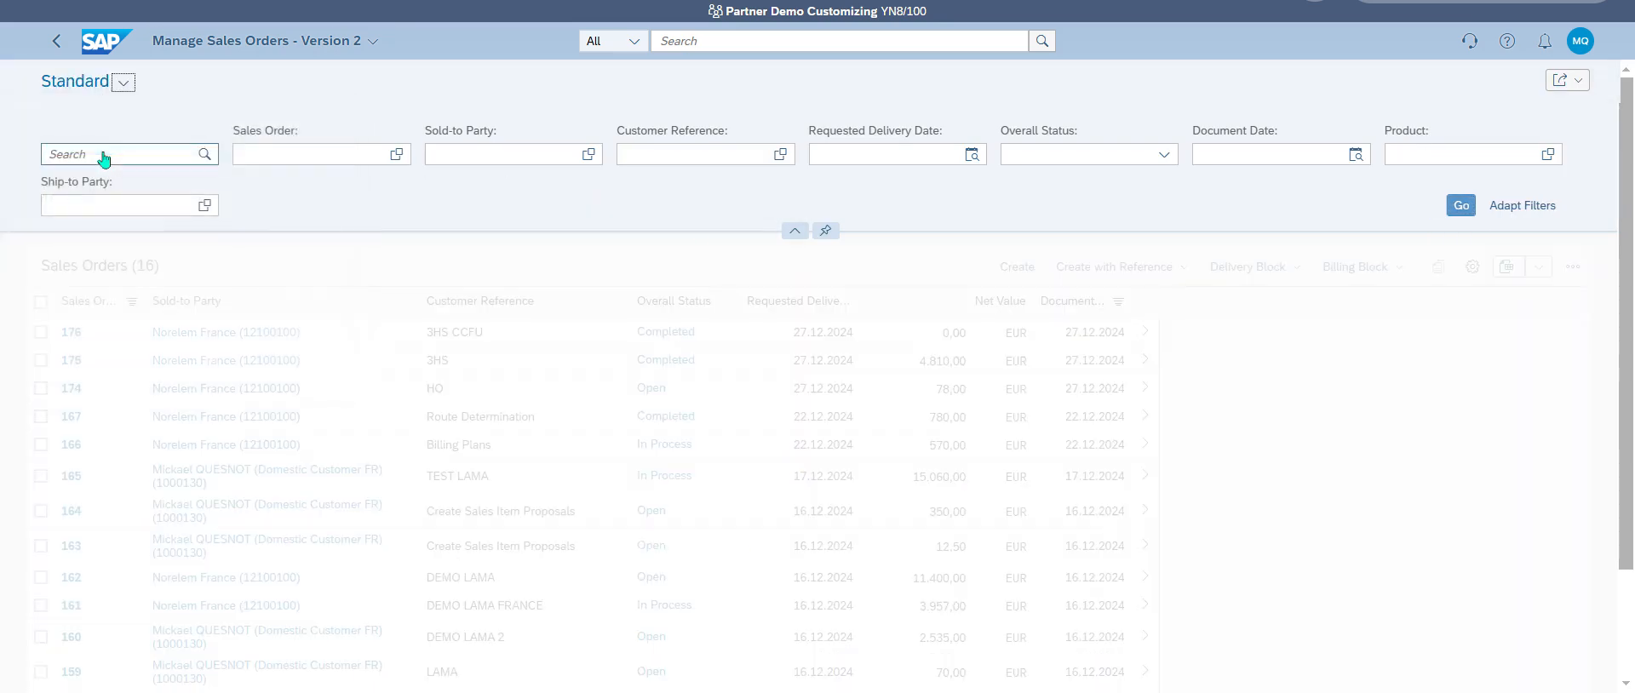
click(1472, 204)
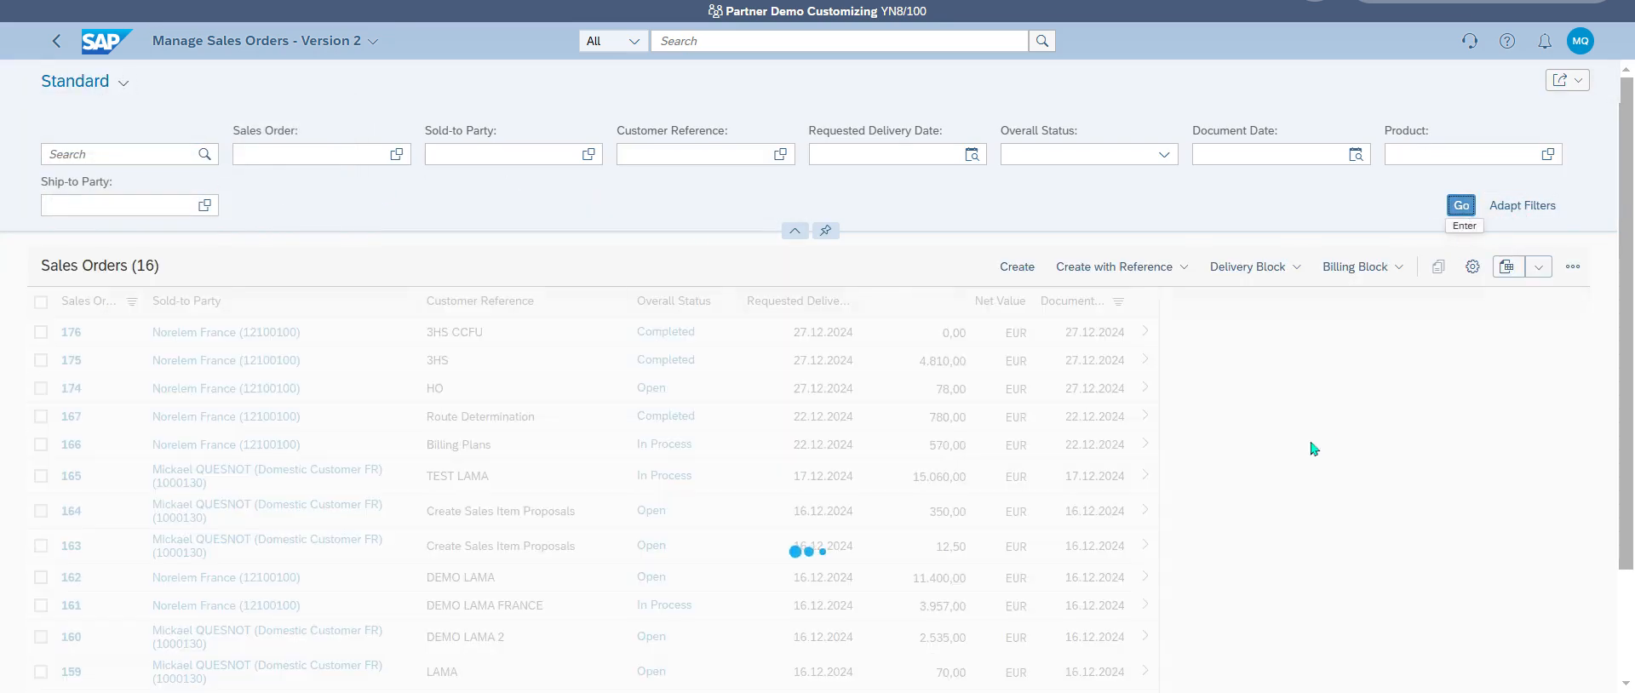
click(1194, 341)
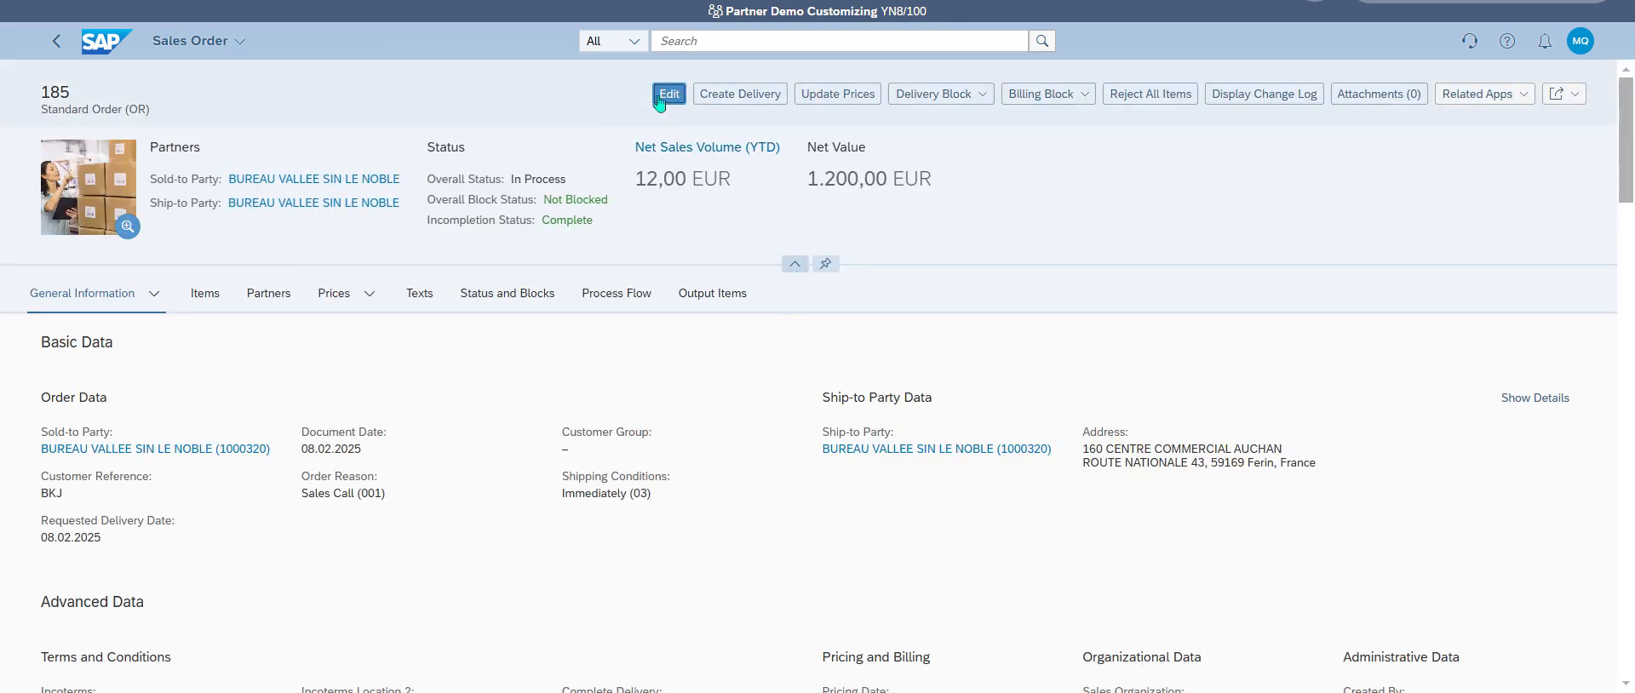
Edit the sales order, run the availability check on item 10 and dismiss its messages.
click(667, 95)
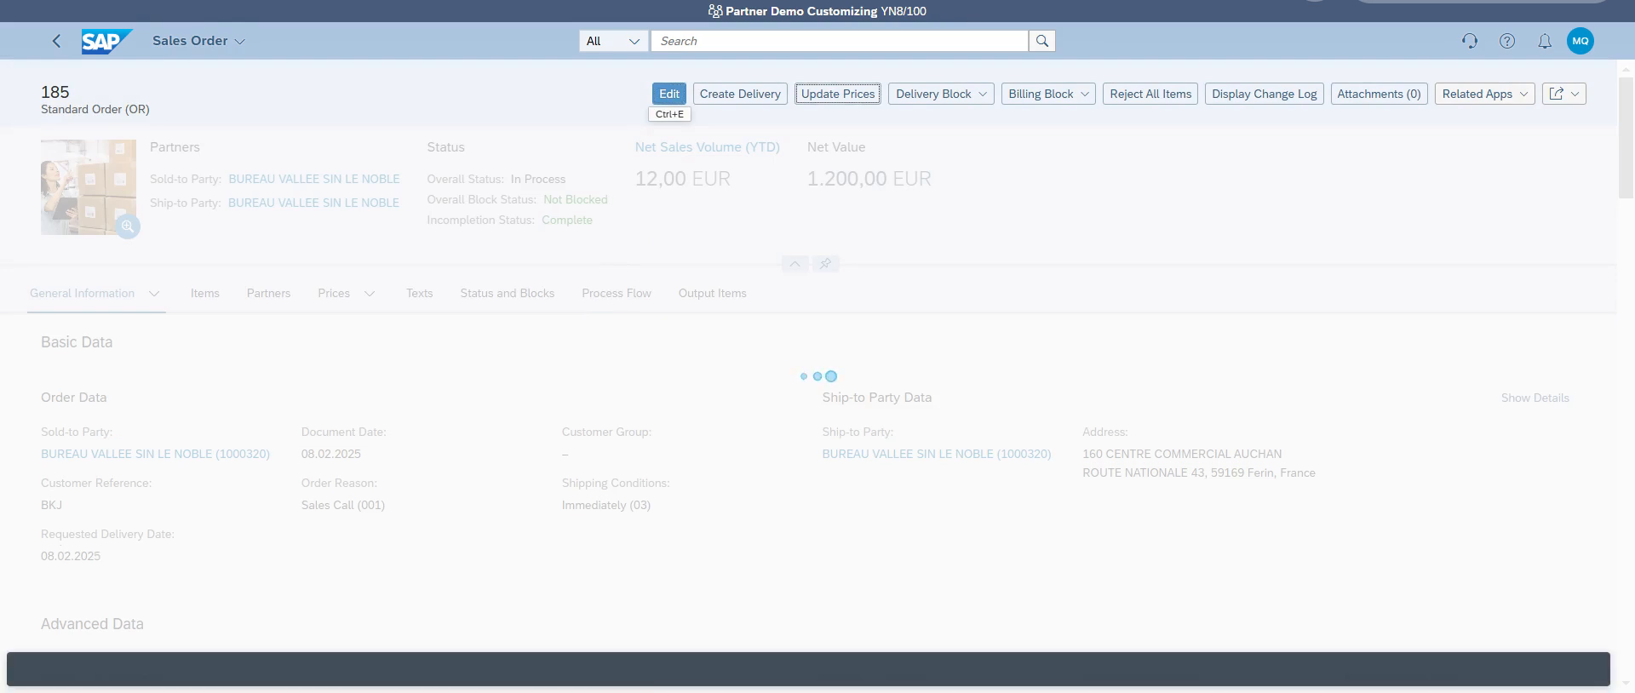
click(208, 298)
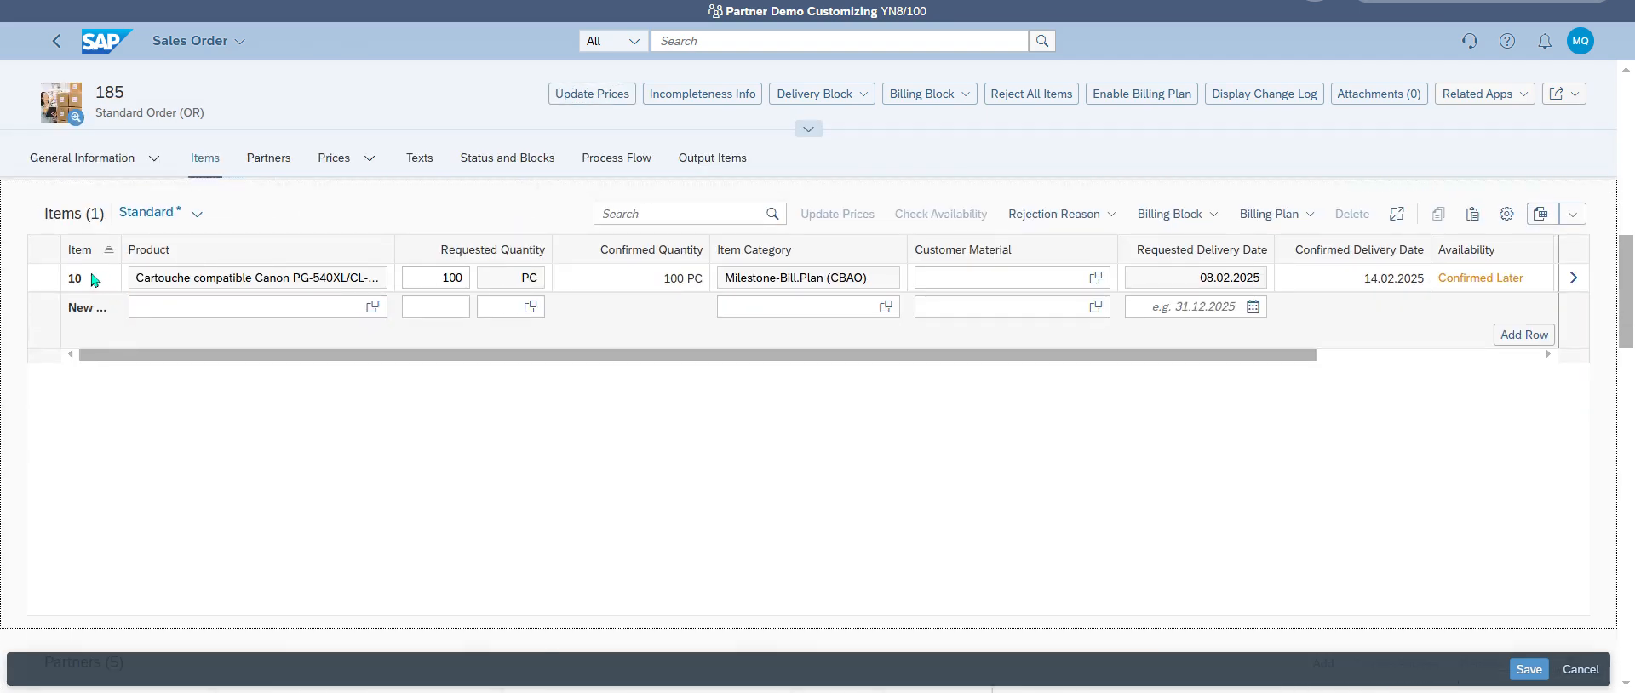
click(46, 281)
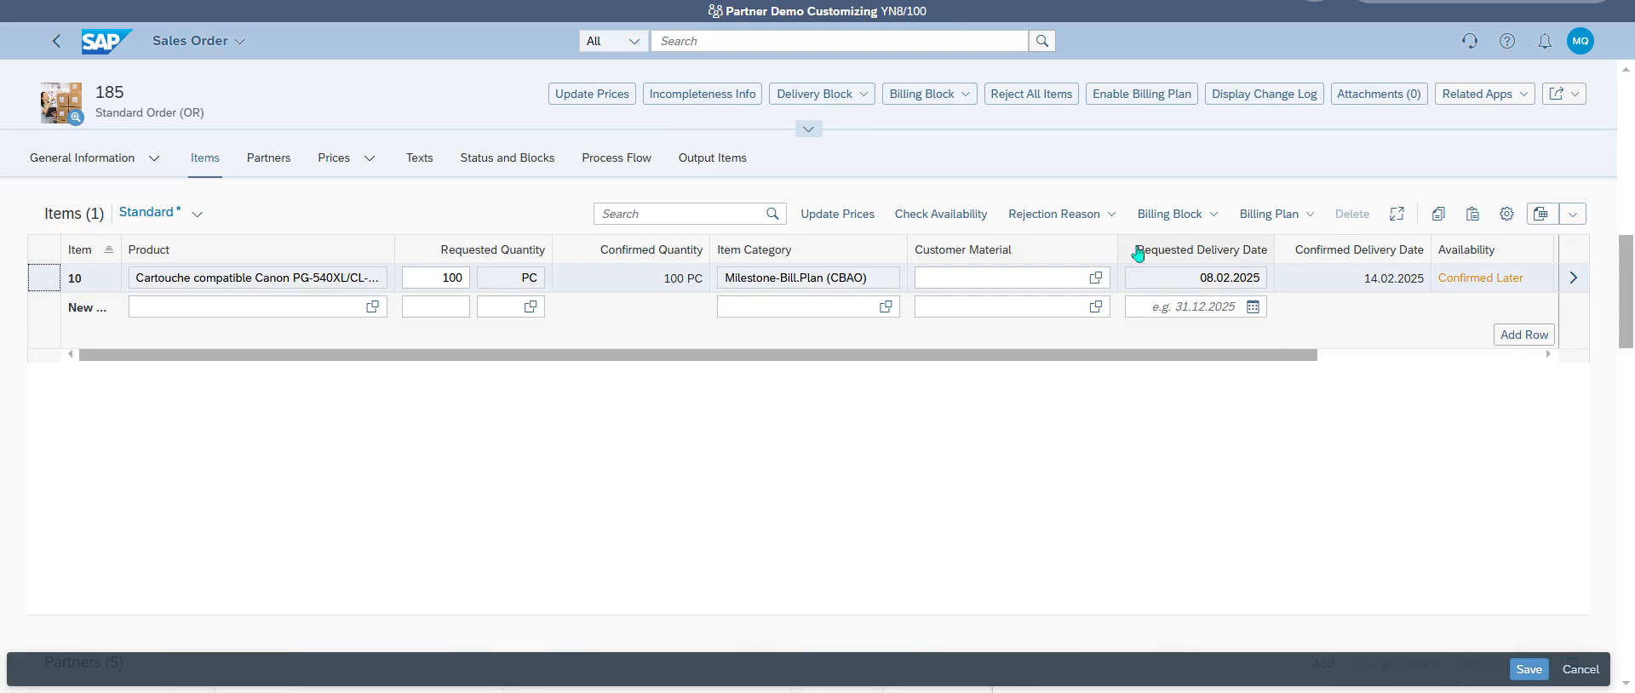
click(958, 216)
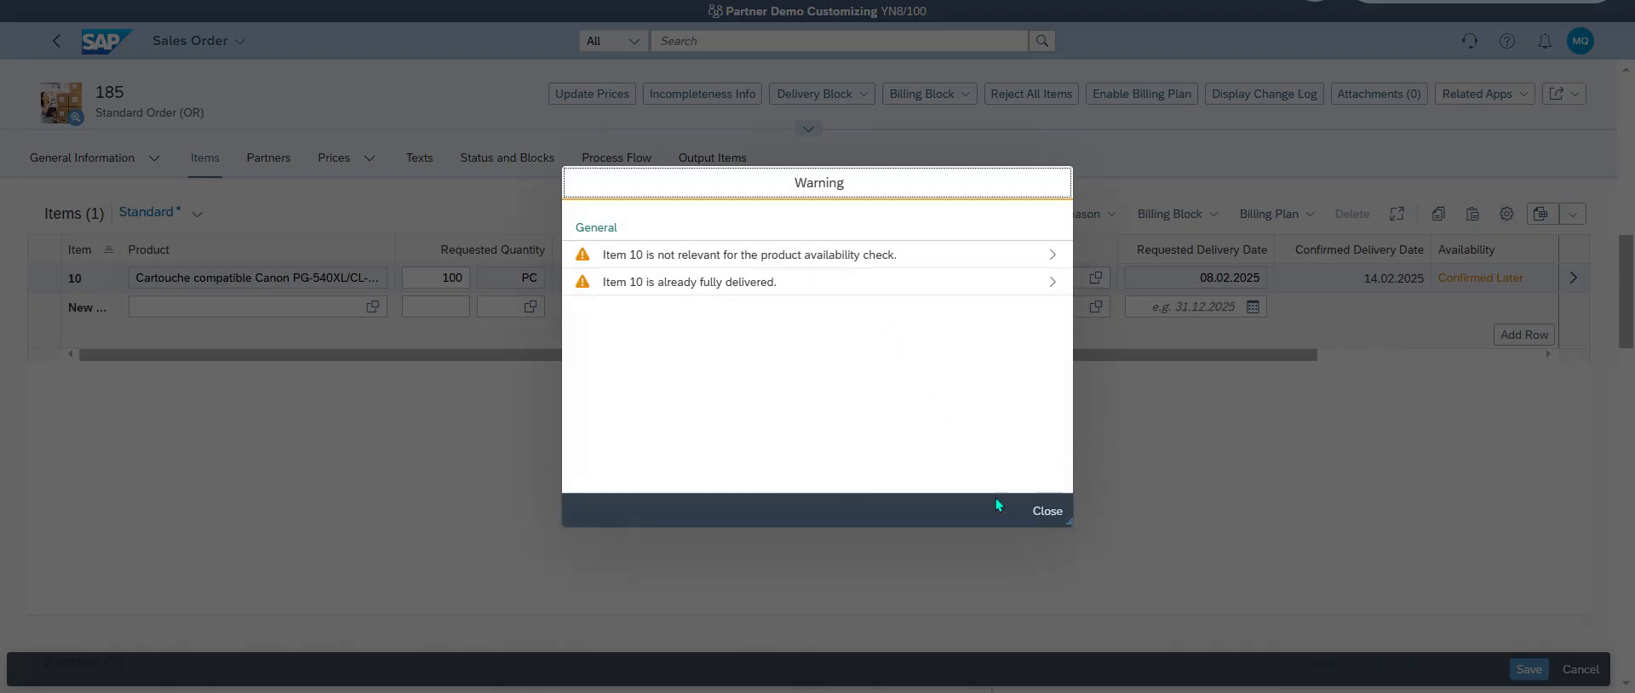
click(1041, 511)
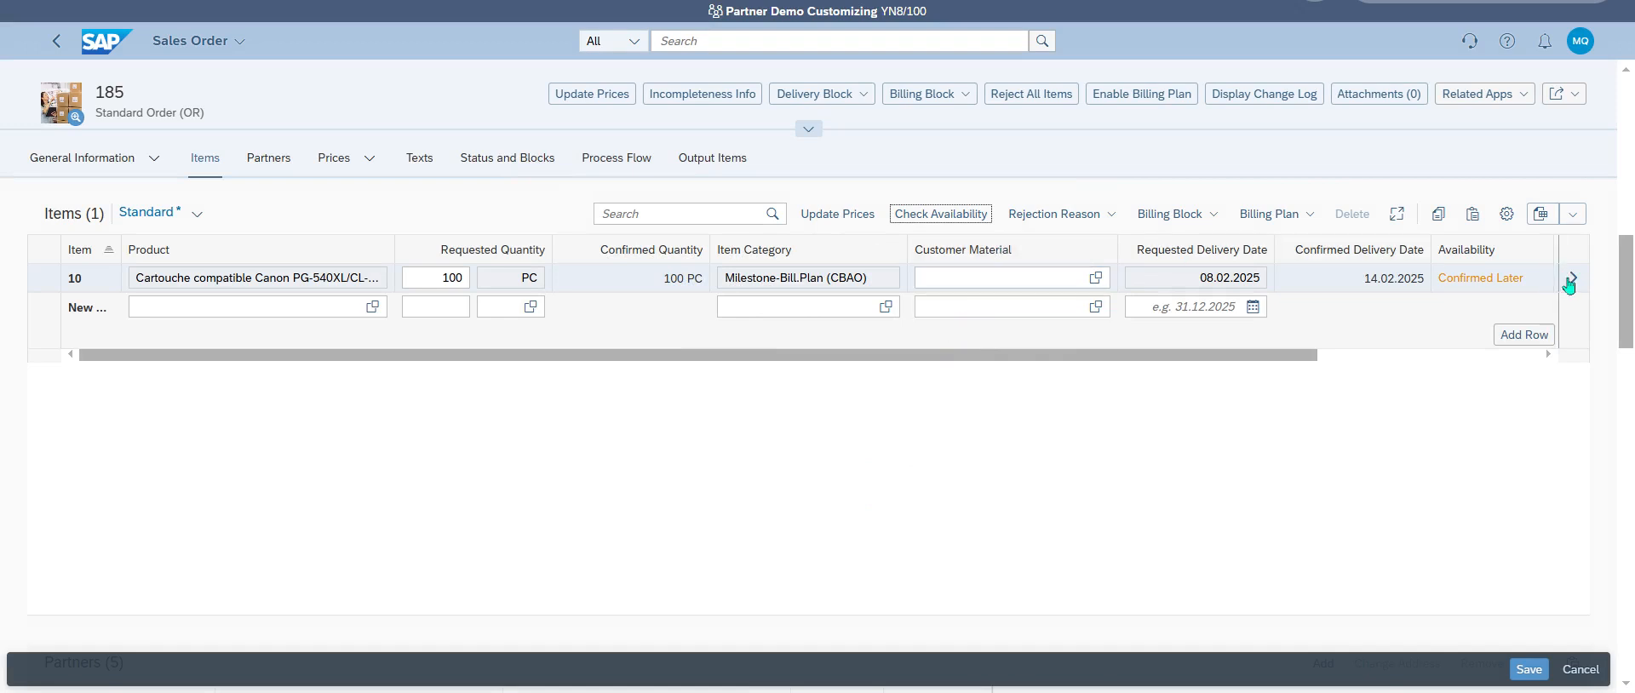
Examine the delivery schedule lines of item 10, then return to the order's item list.
click(1573, 278)
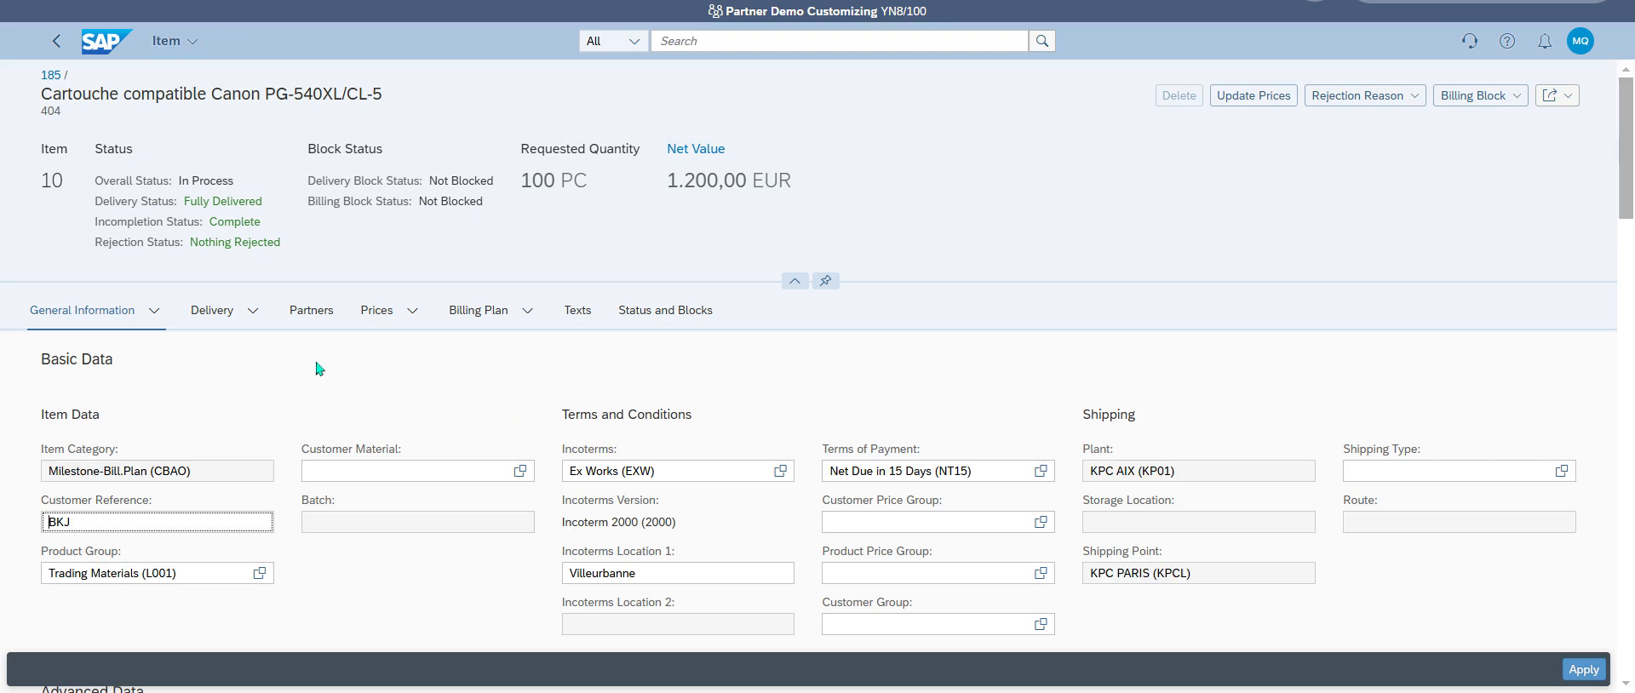
click(212, 310)
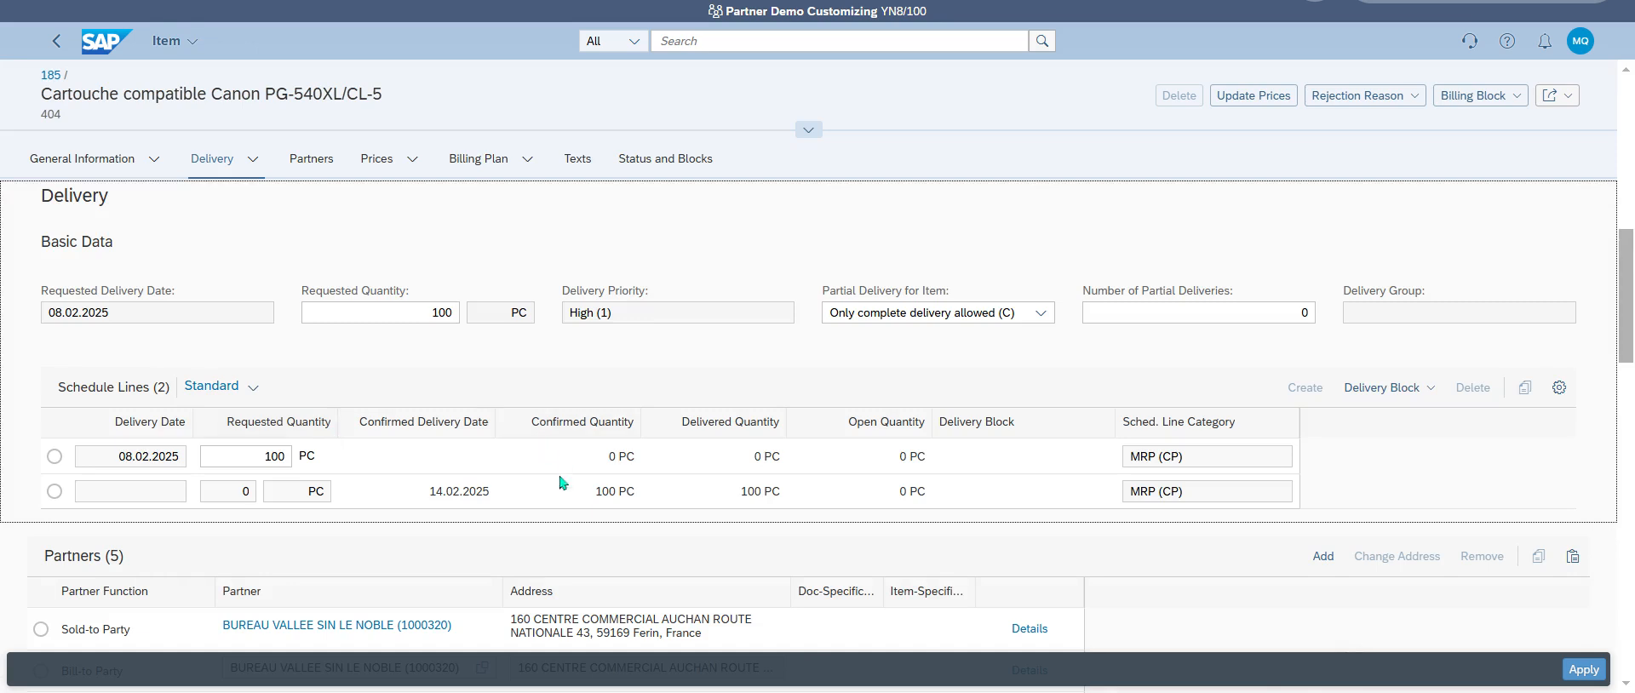
click(744, 500)
drag(741, 495, 768, 490)
click(1278, 564)
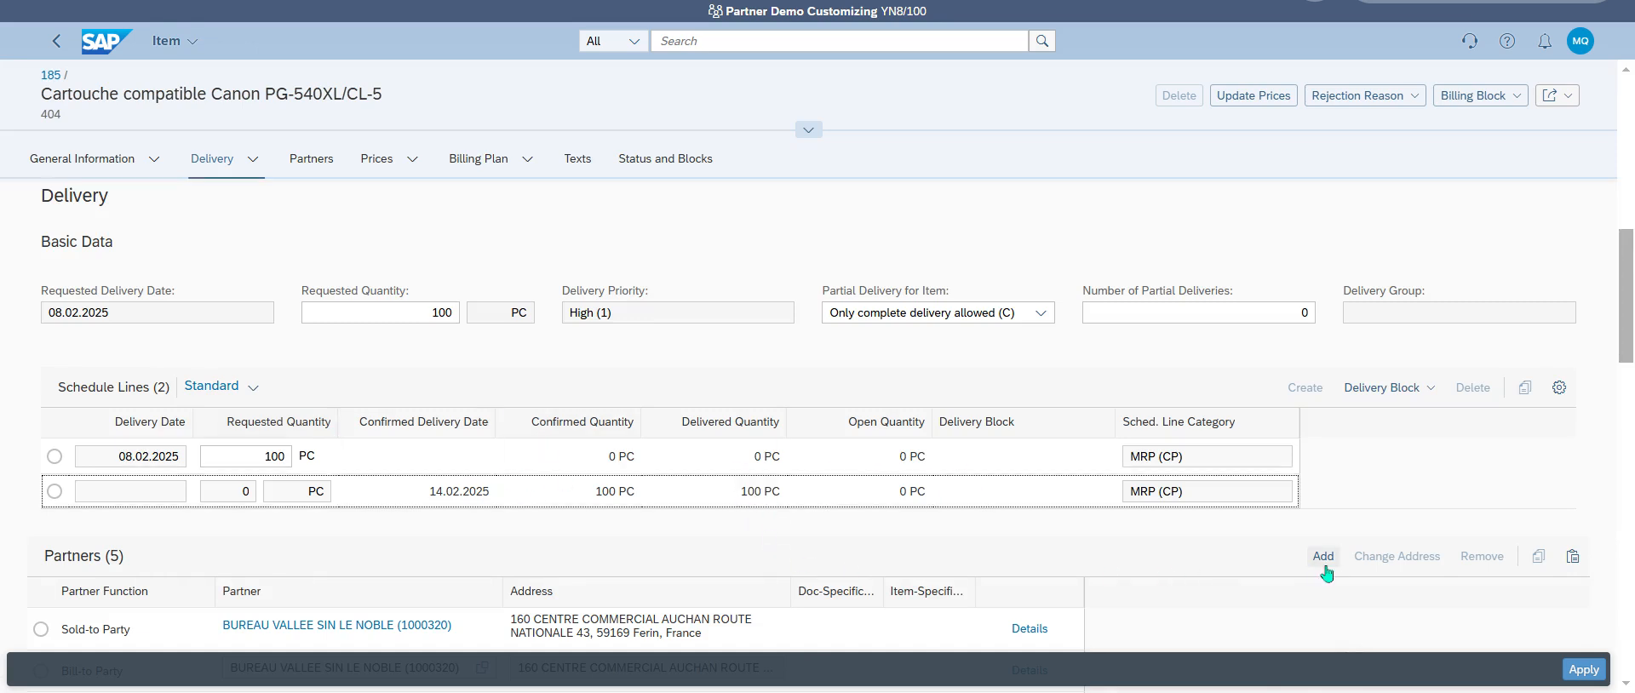
click(1585, 670)
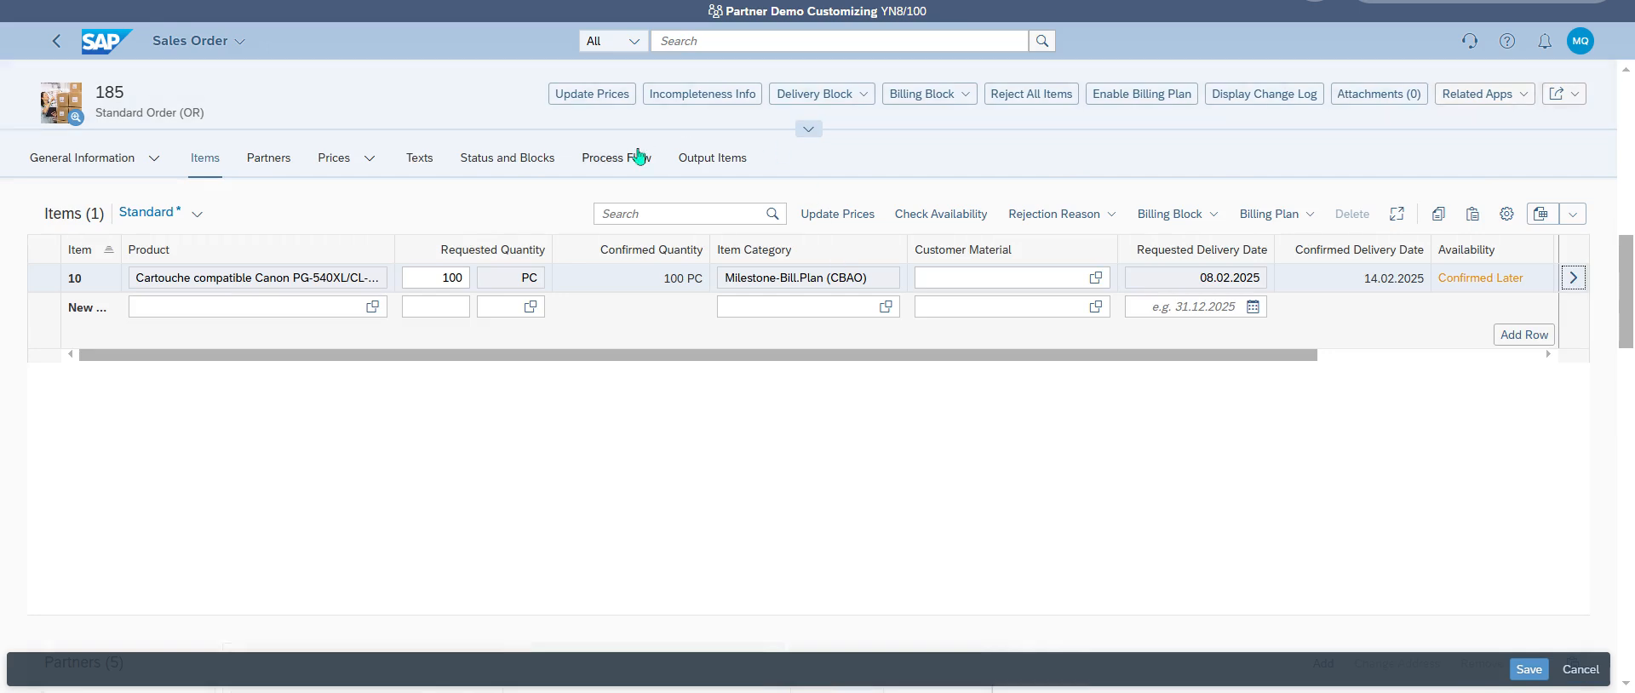
Review the order's process flow and display the related links of its outbound delivery.
click(643, 158)
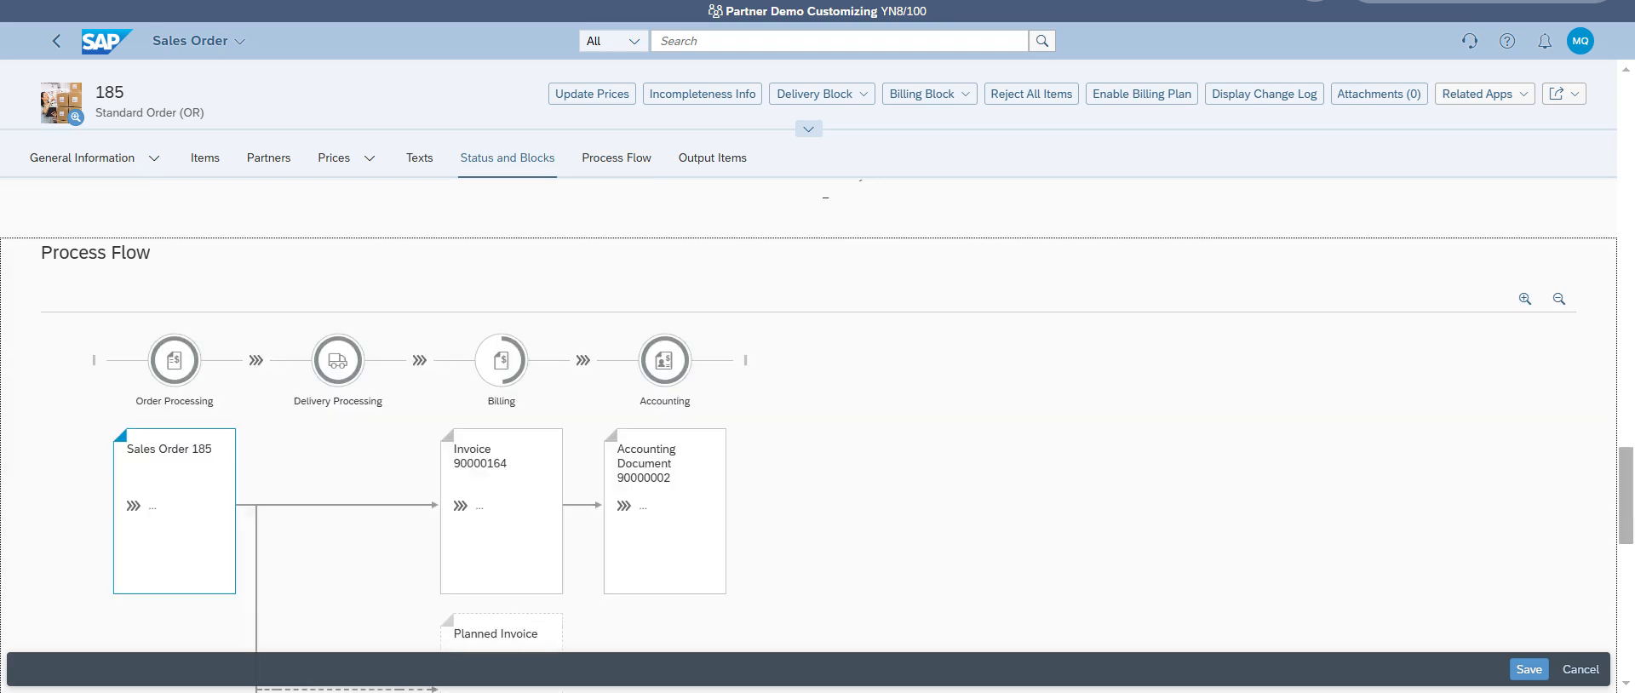
scroll(814, 361, down, 2)
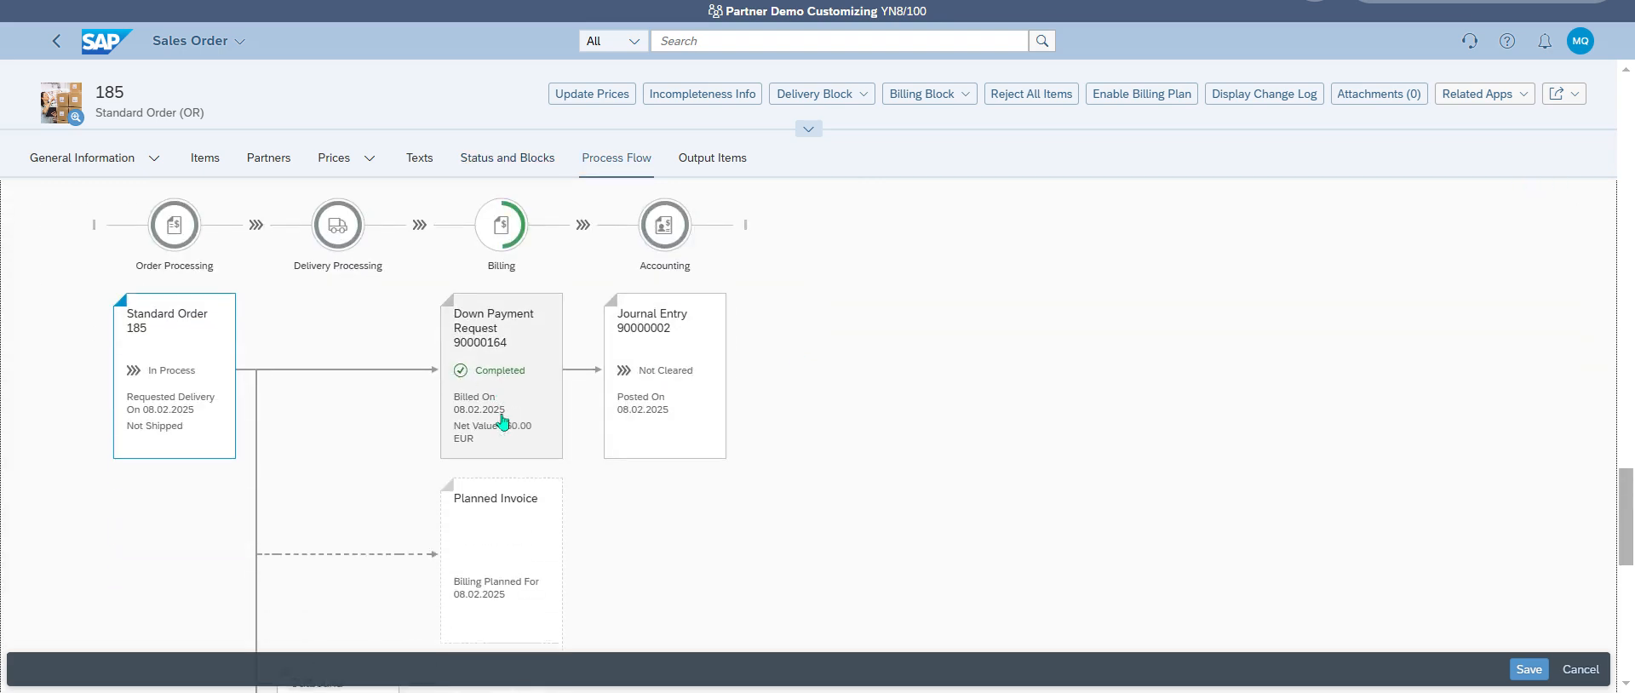
scroll(503, 423, down, 4)
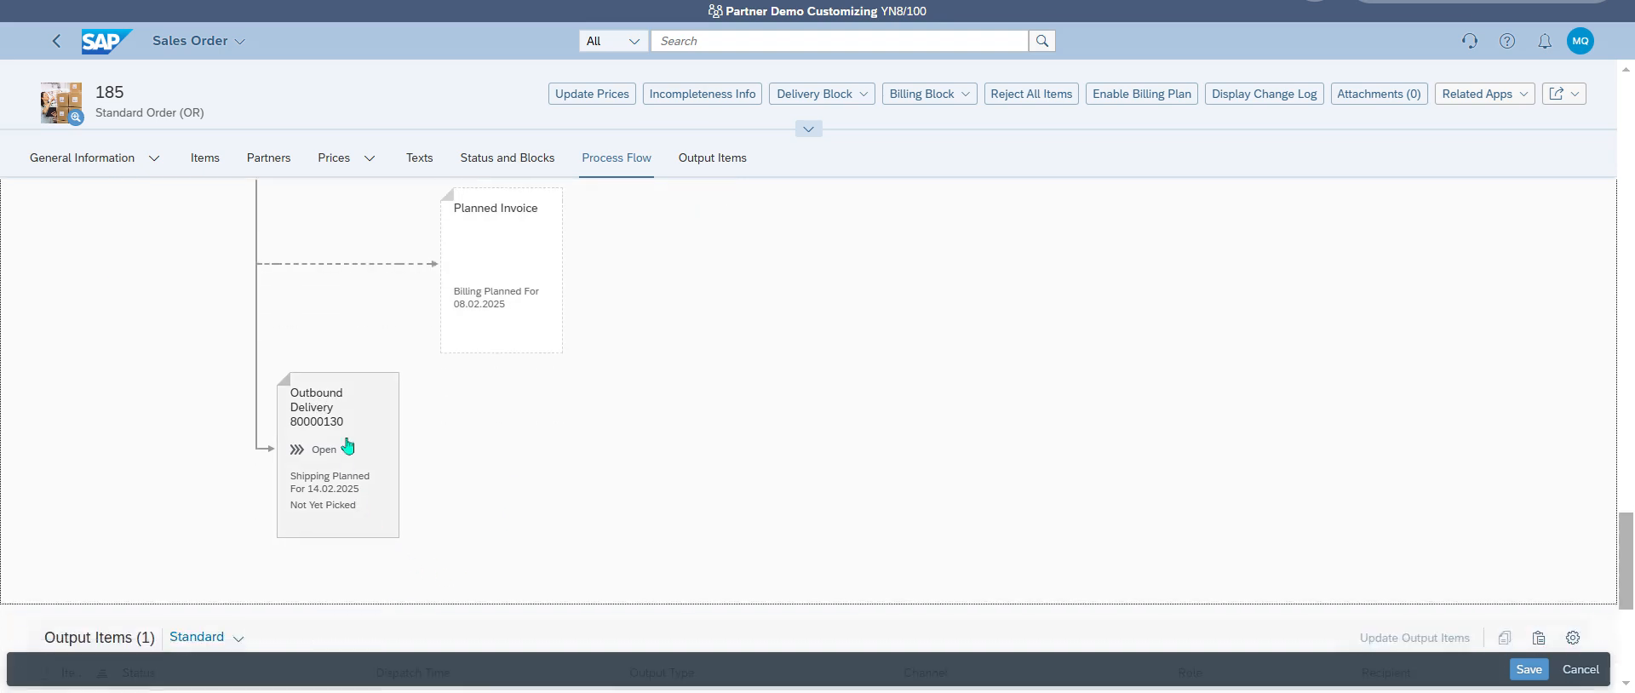
click(296, 427)
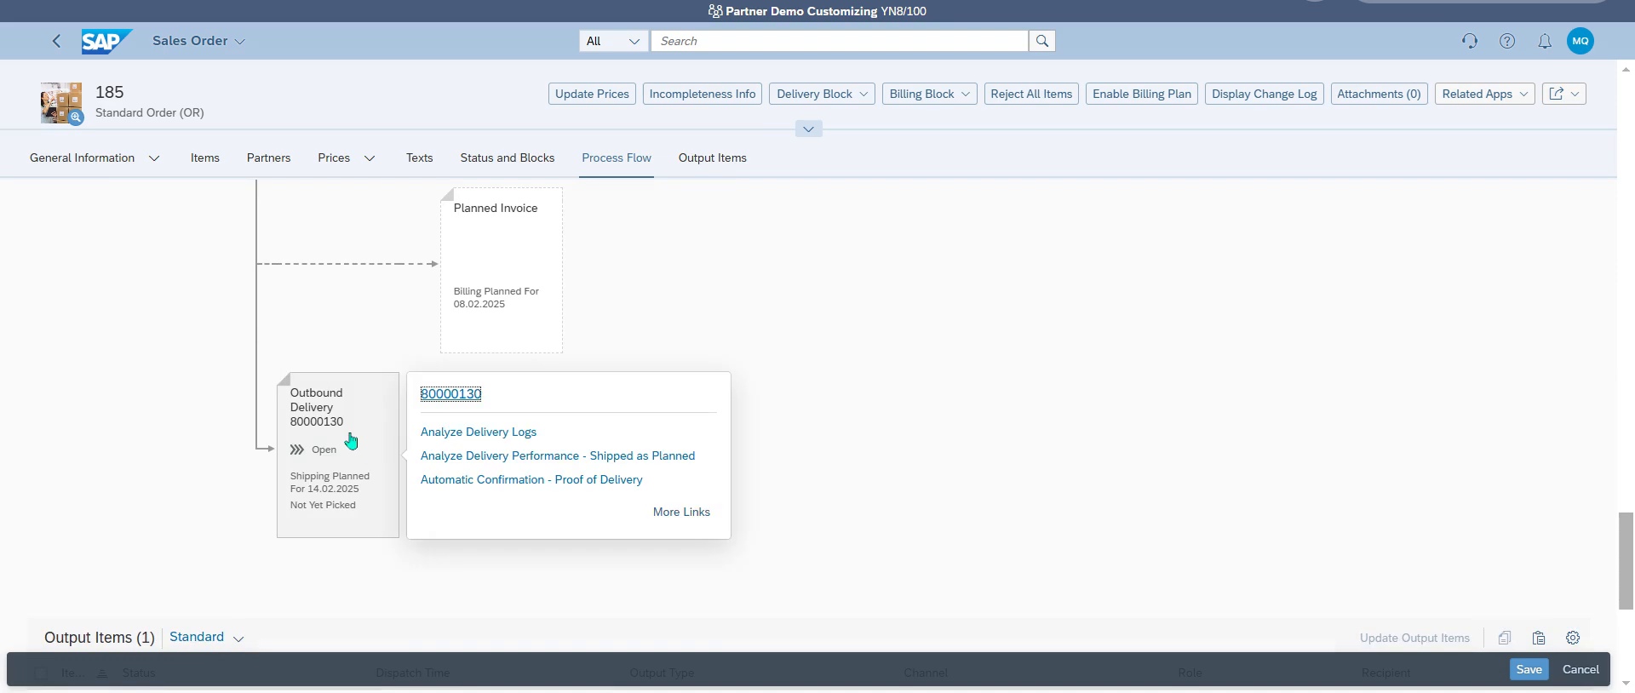
Add Pick Outbound Delivery to the delivery's related links and open the delivery in that app.
click(678, 512)
scroll(920, 447, down, 3)
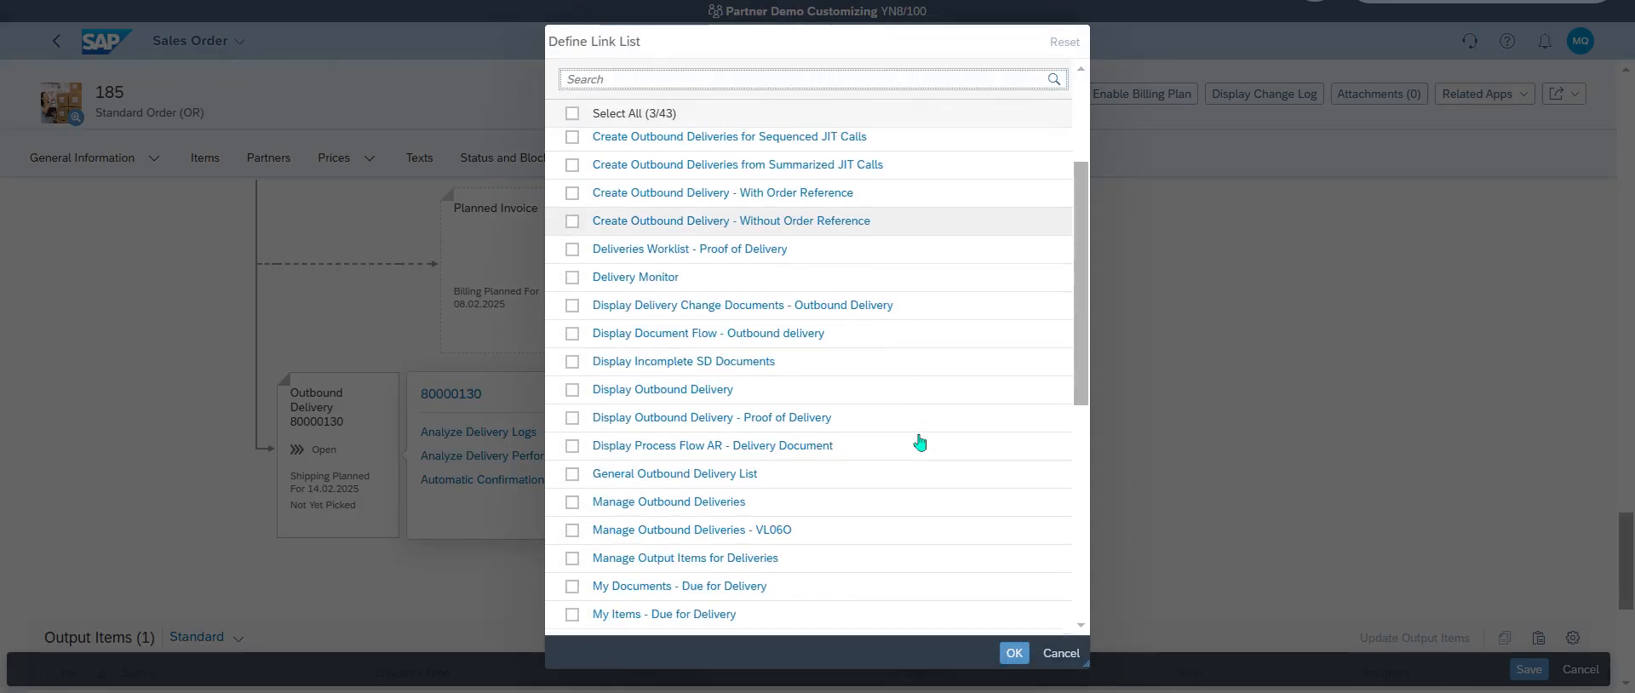
text(pic)
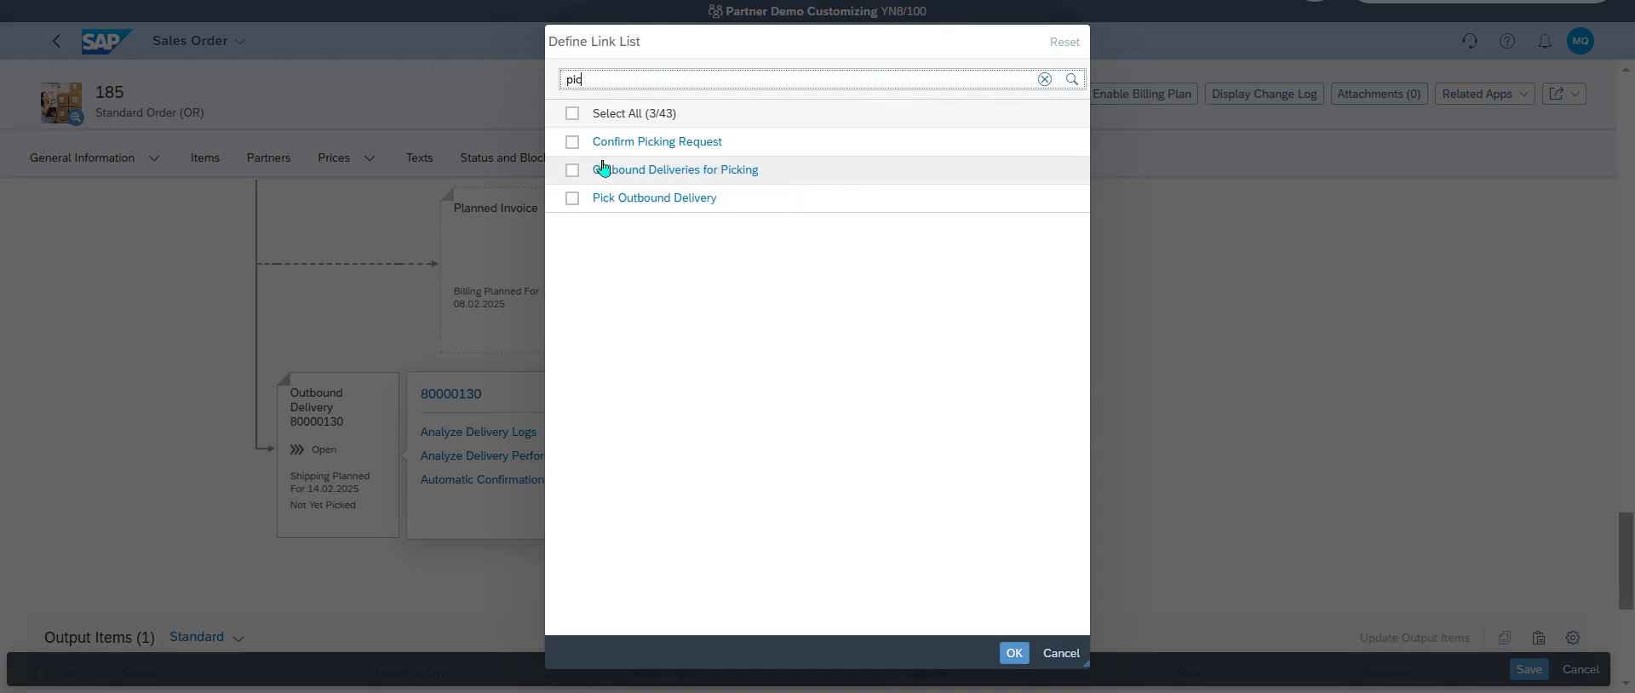
click(572, 198)
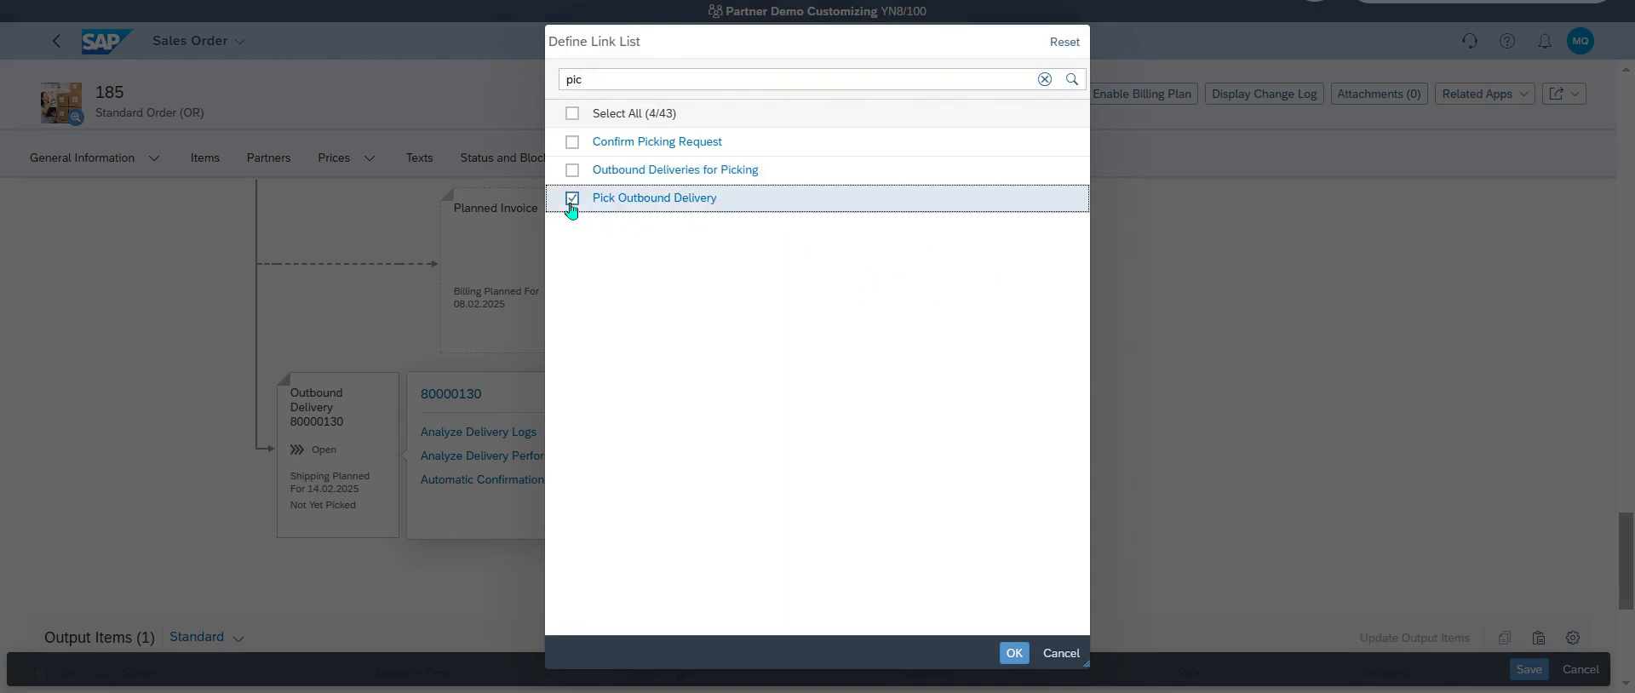
click(1015, 653)
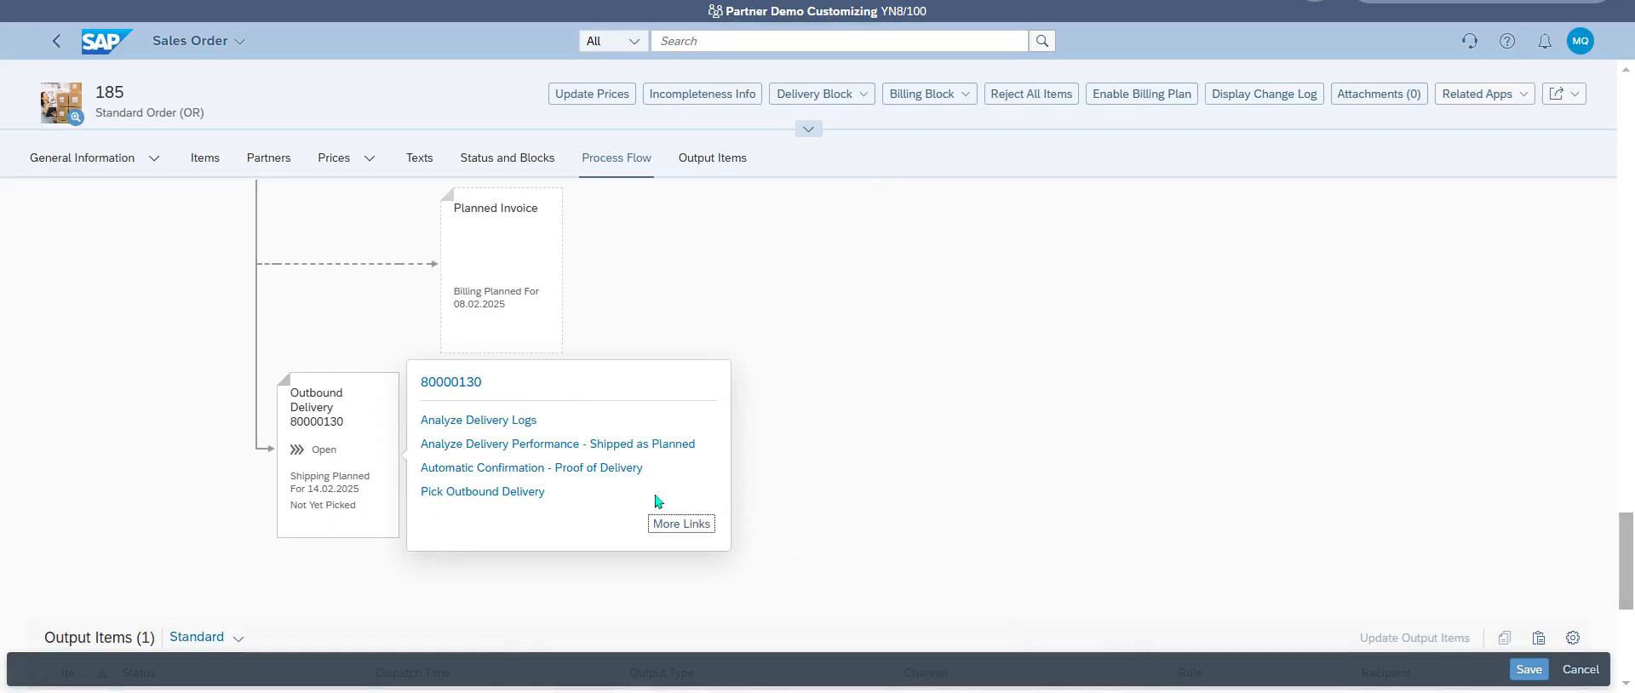
click(487, 492)
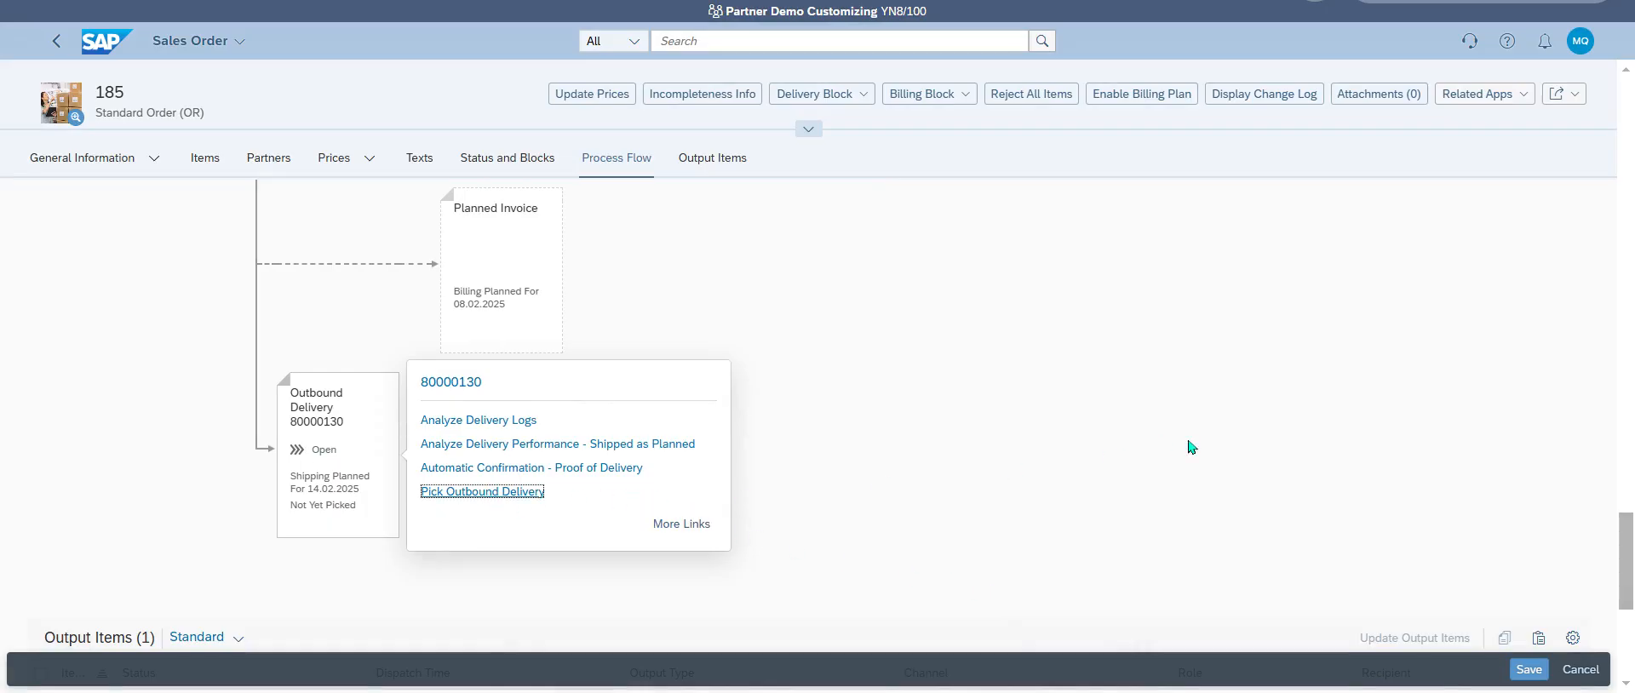
click(1103, 421)
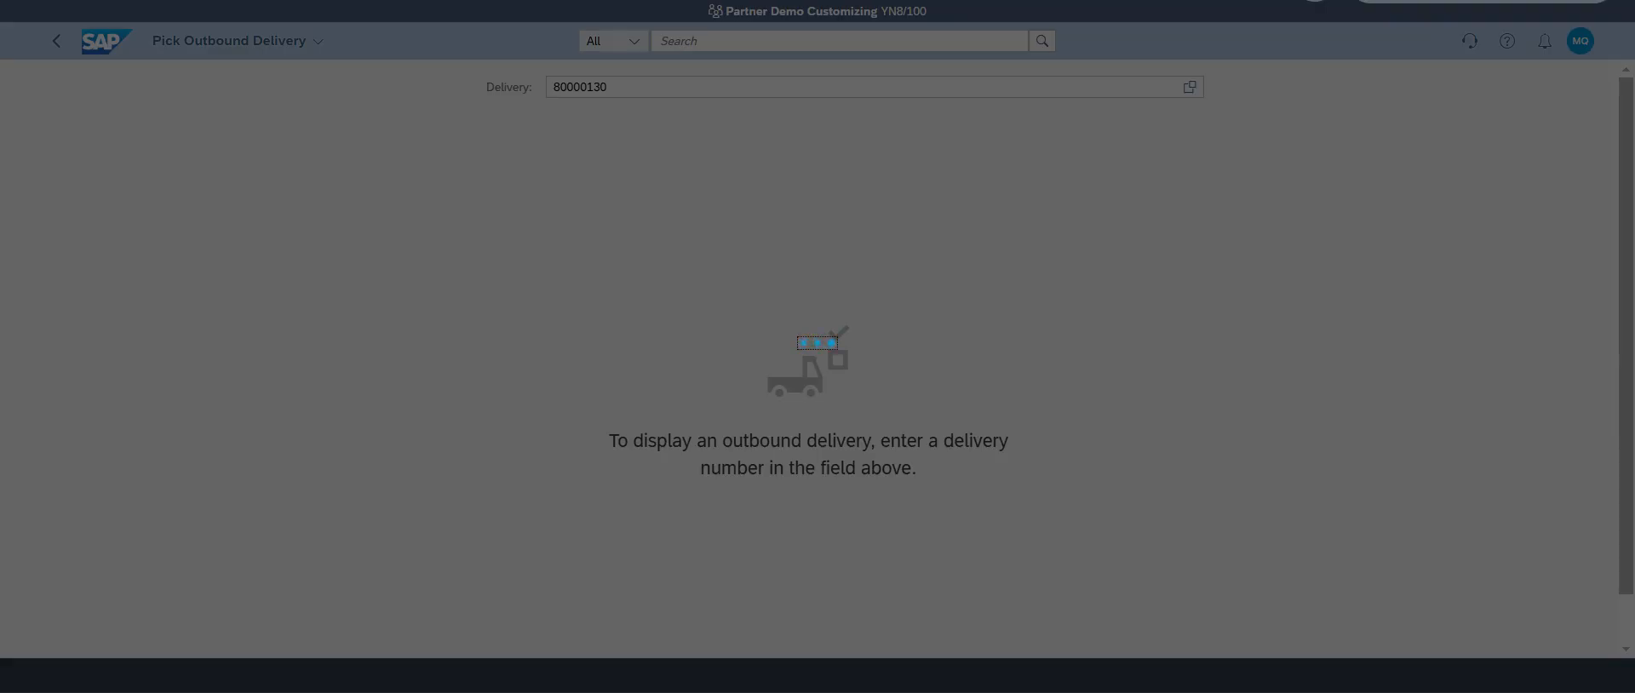
Set the picking quantity of delivery item 000010 to 100 PC.
scroll(1099, 420, down, 1)
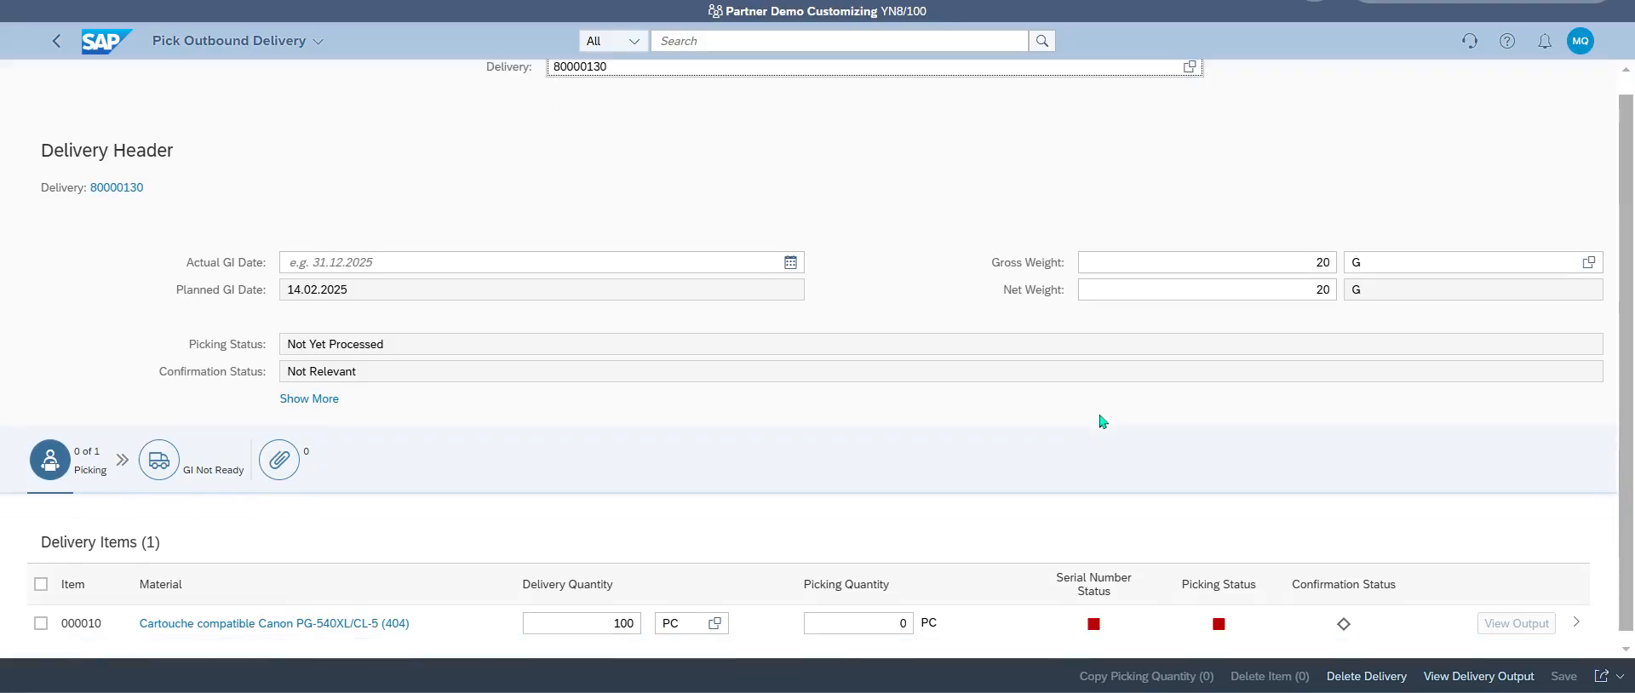
click(903, 613)
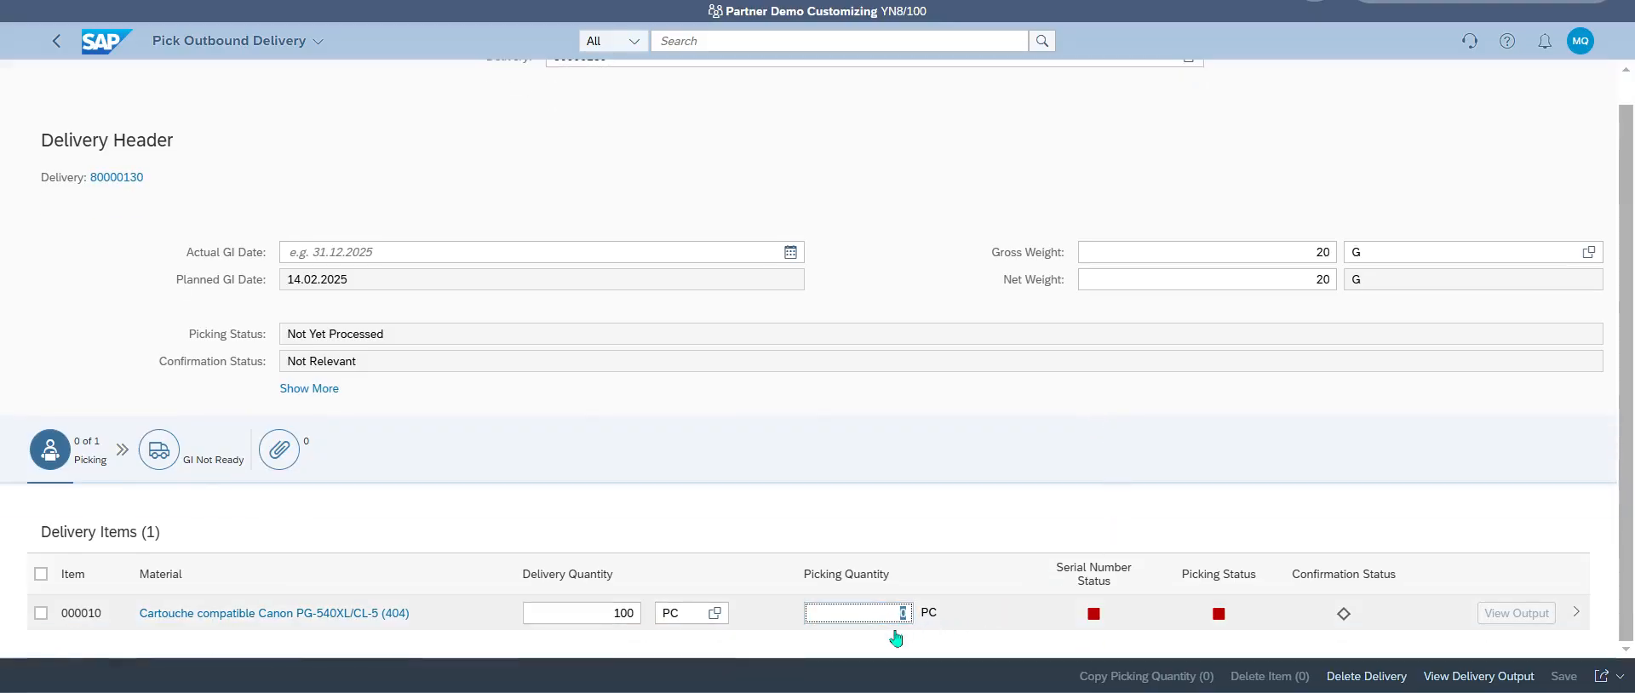
key(Return)
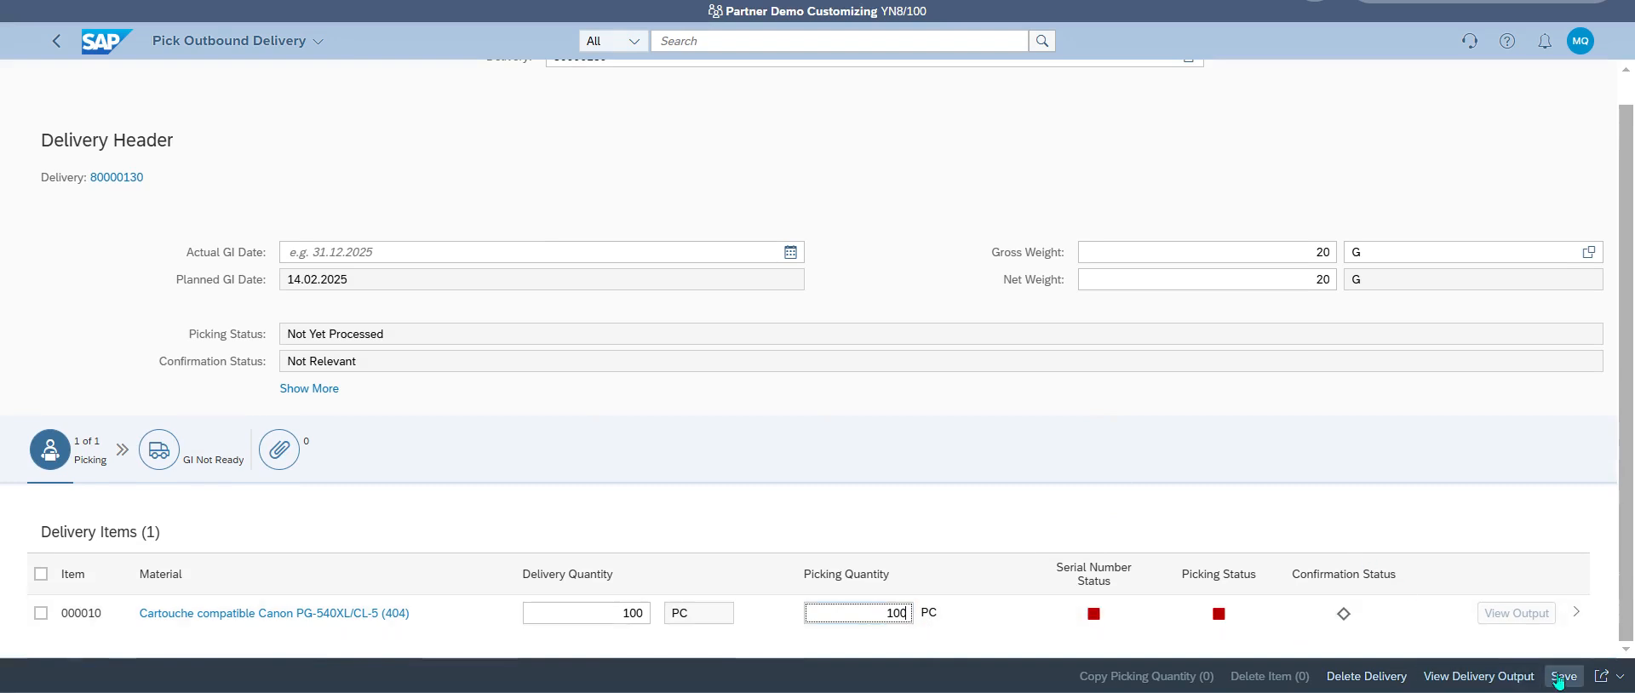
Open the details of delivery item 000010 and add serial numbers by selecting all available ones for material 404.
click(1593, 627)
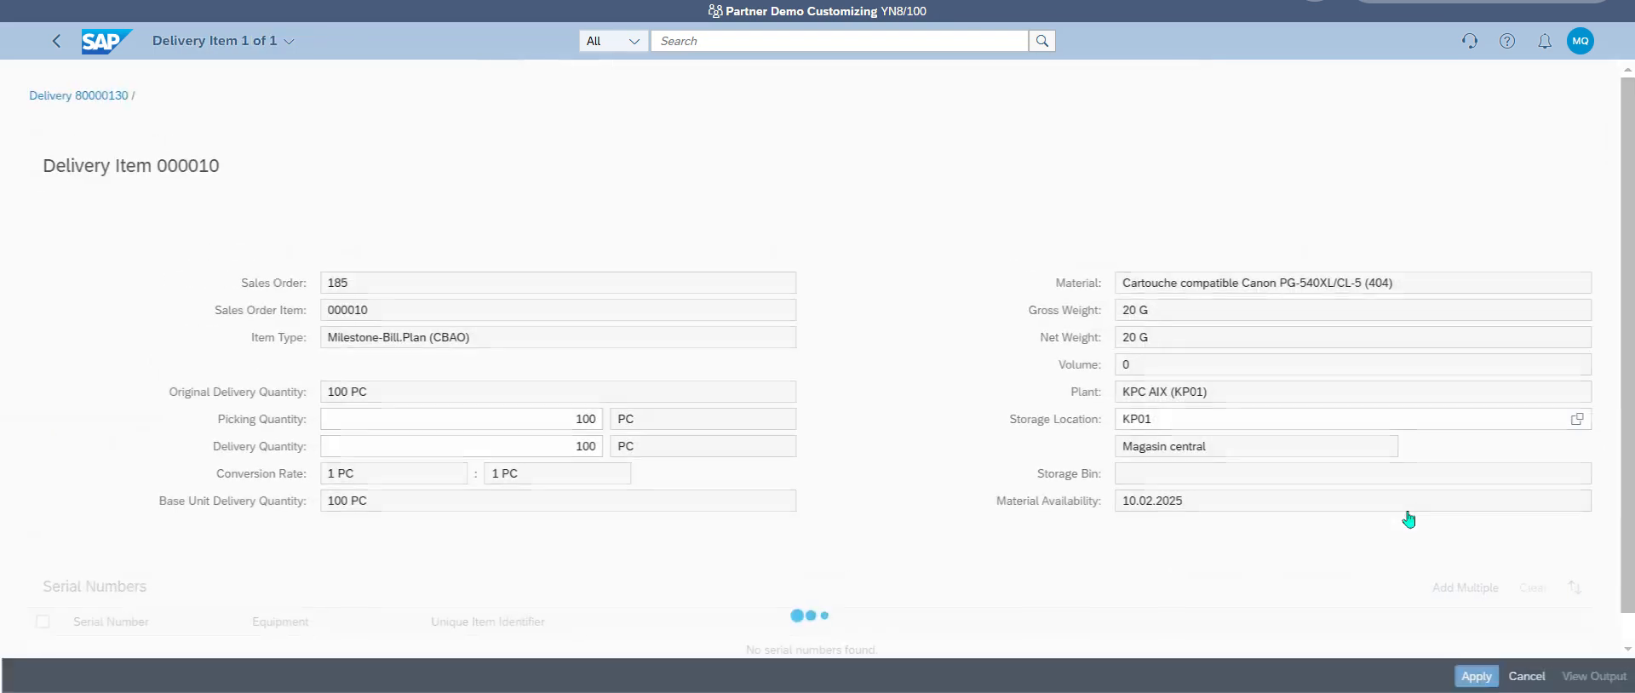
scroll(1076, 444, down, 3)
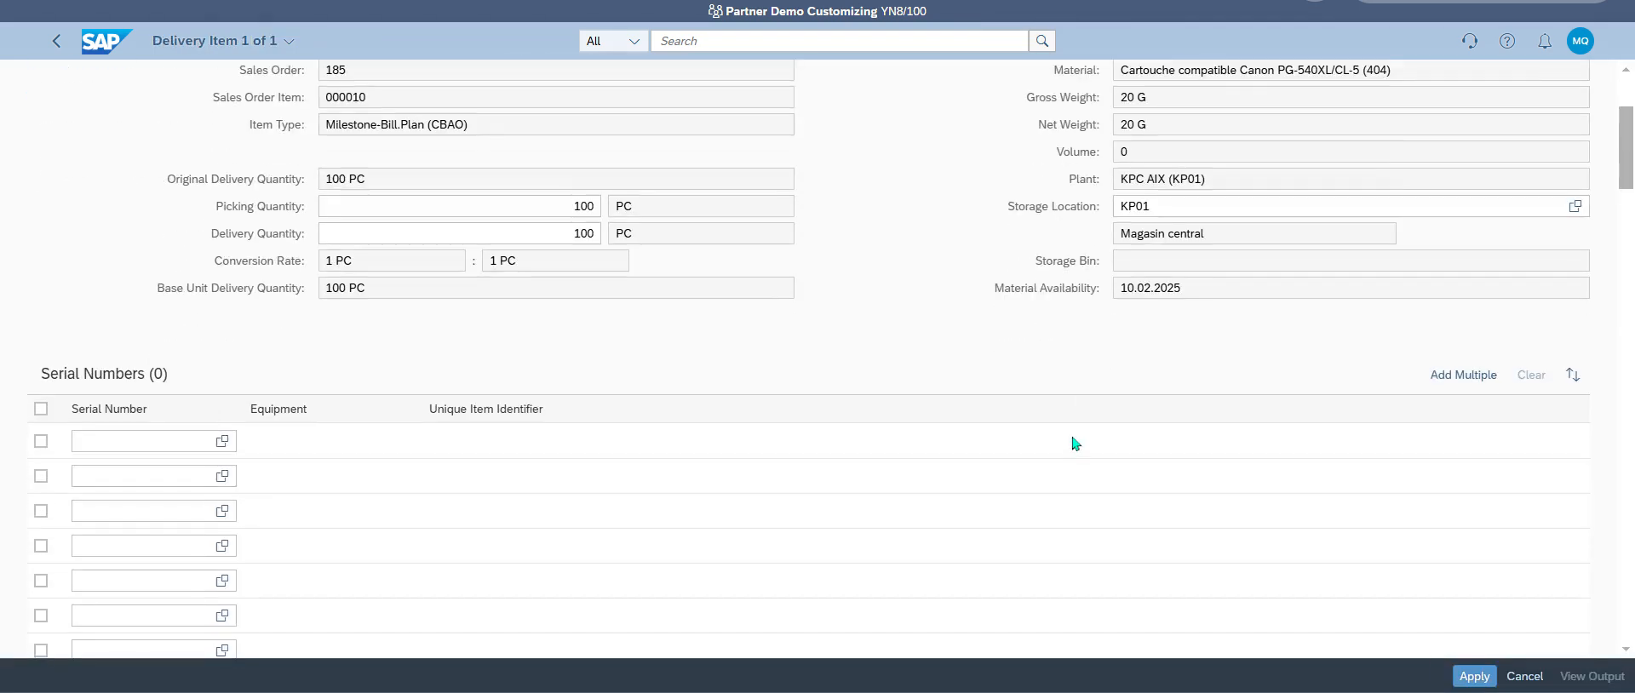
click(1463, 375)
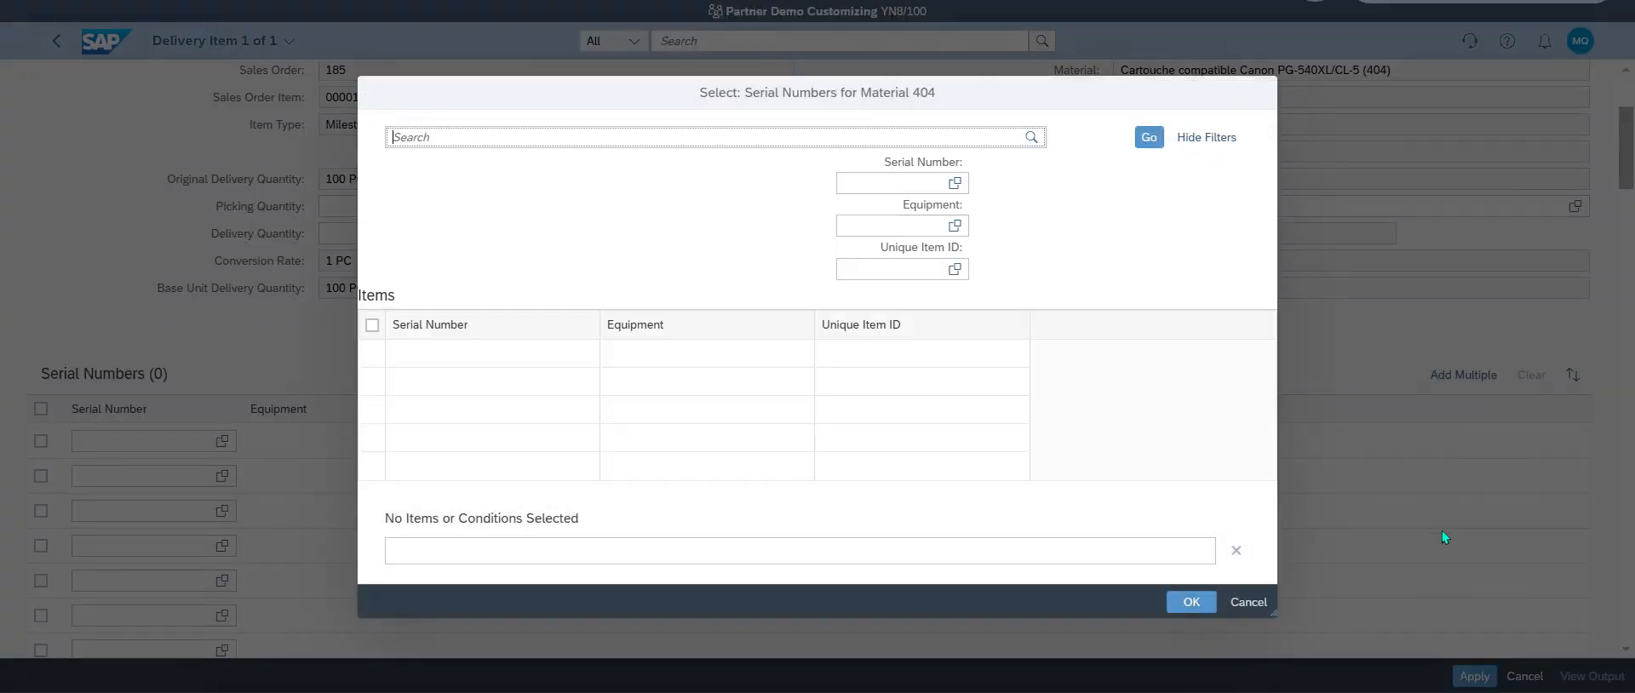
click(369, 329)
click(937, 412)
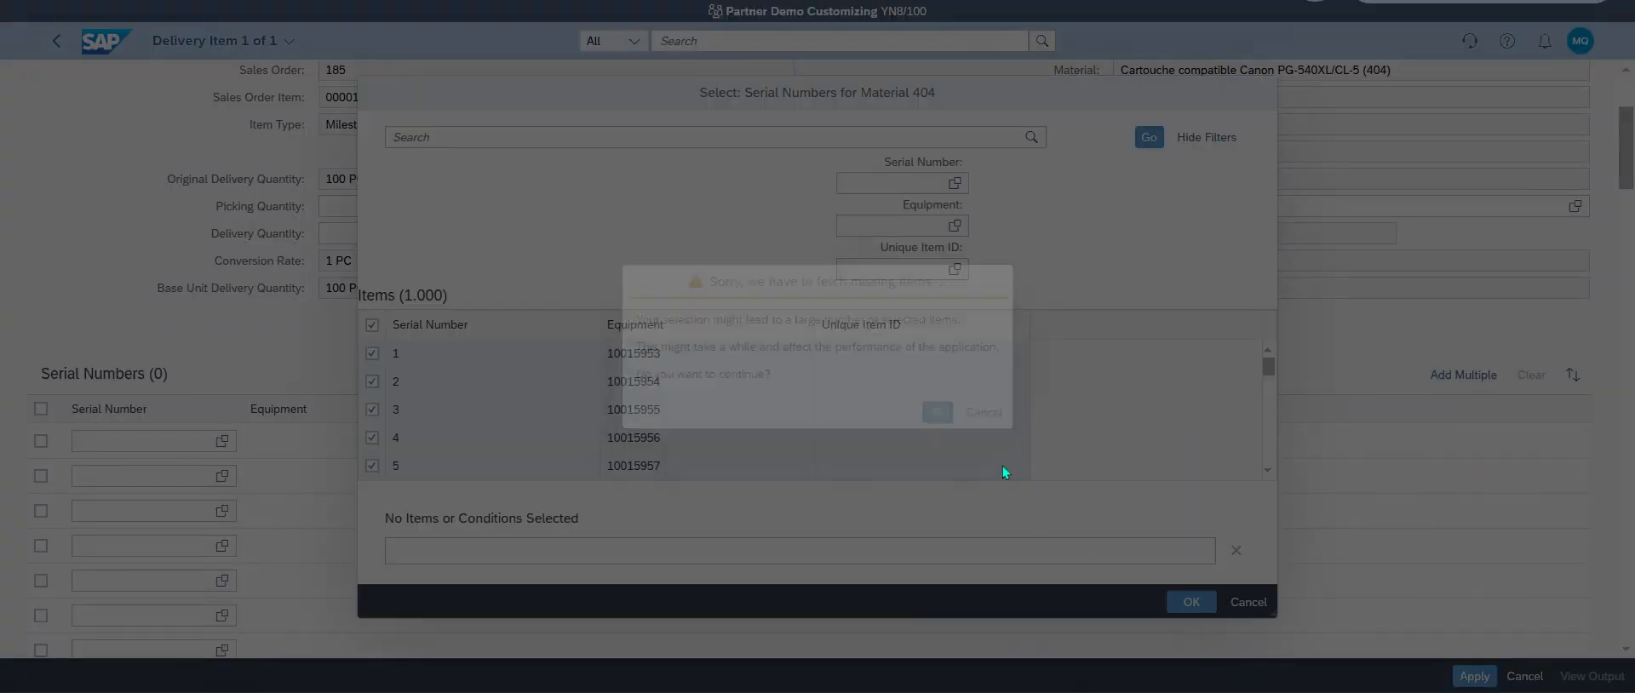
click(1192, 602)
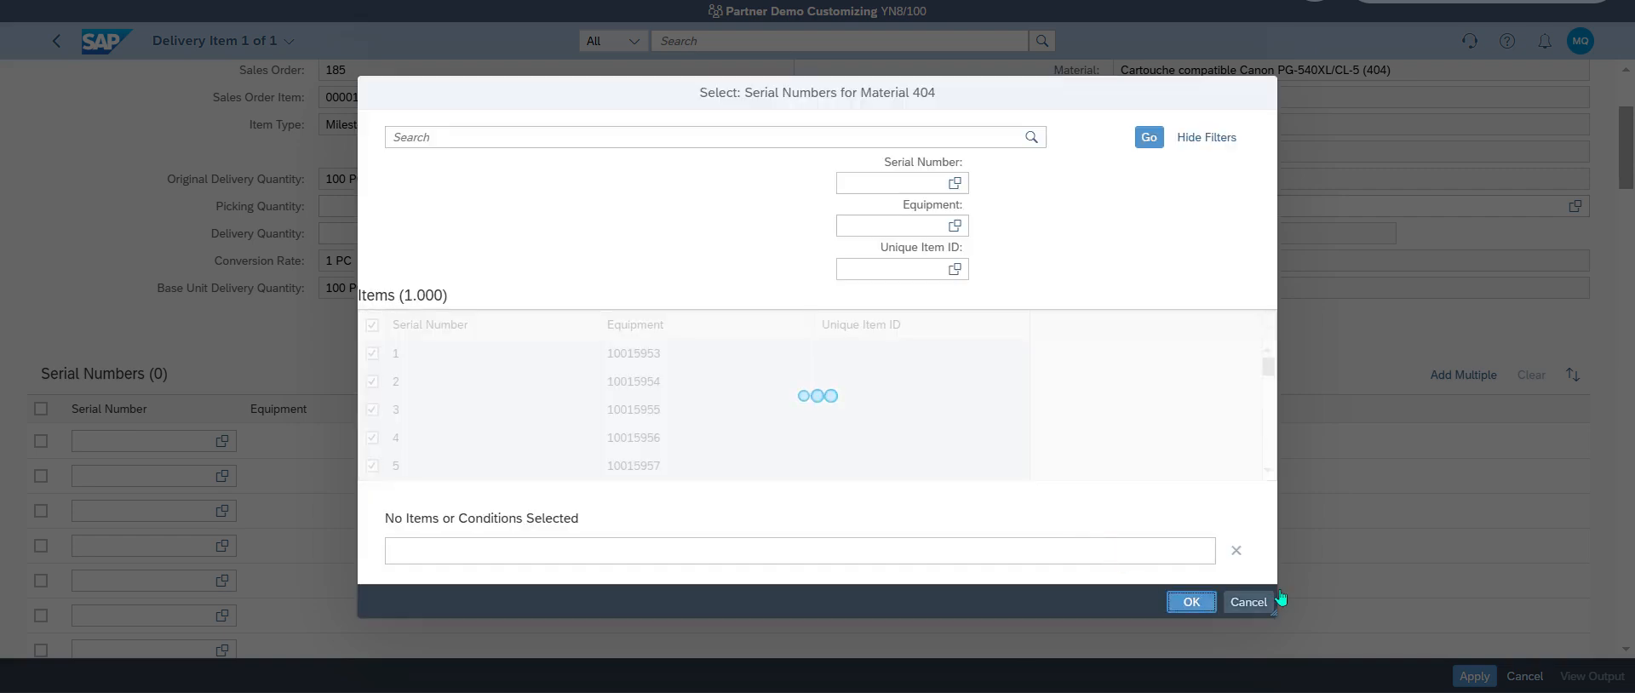
click(1184, 602)
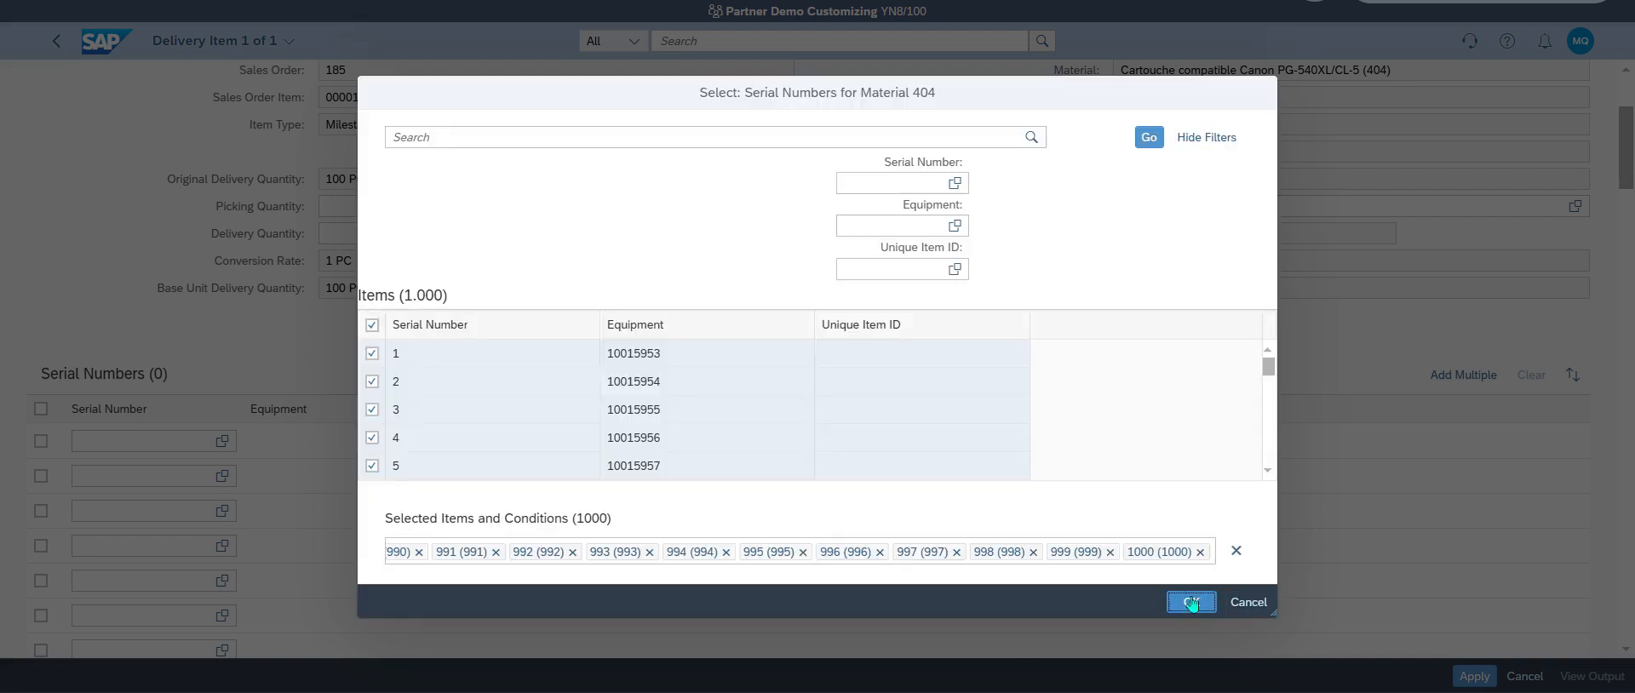
scroll(1013, 463, down, 6)
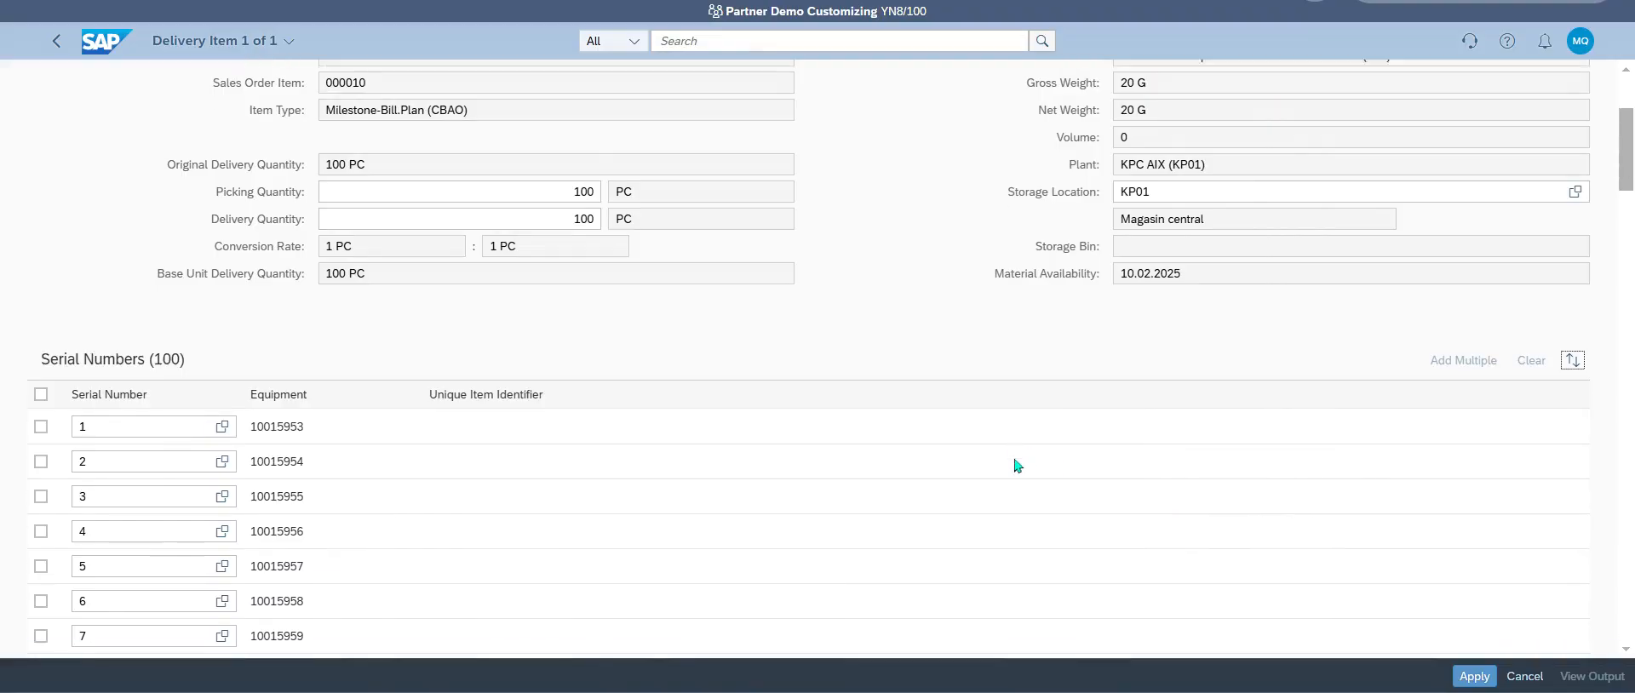
Apply the serial numbers to the delivery item, save the picking data and try to post the goods issue.
click(1455, 677)
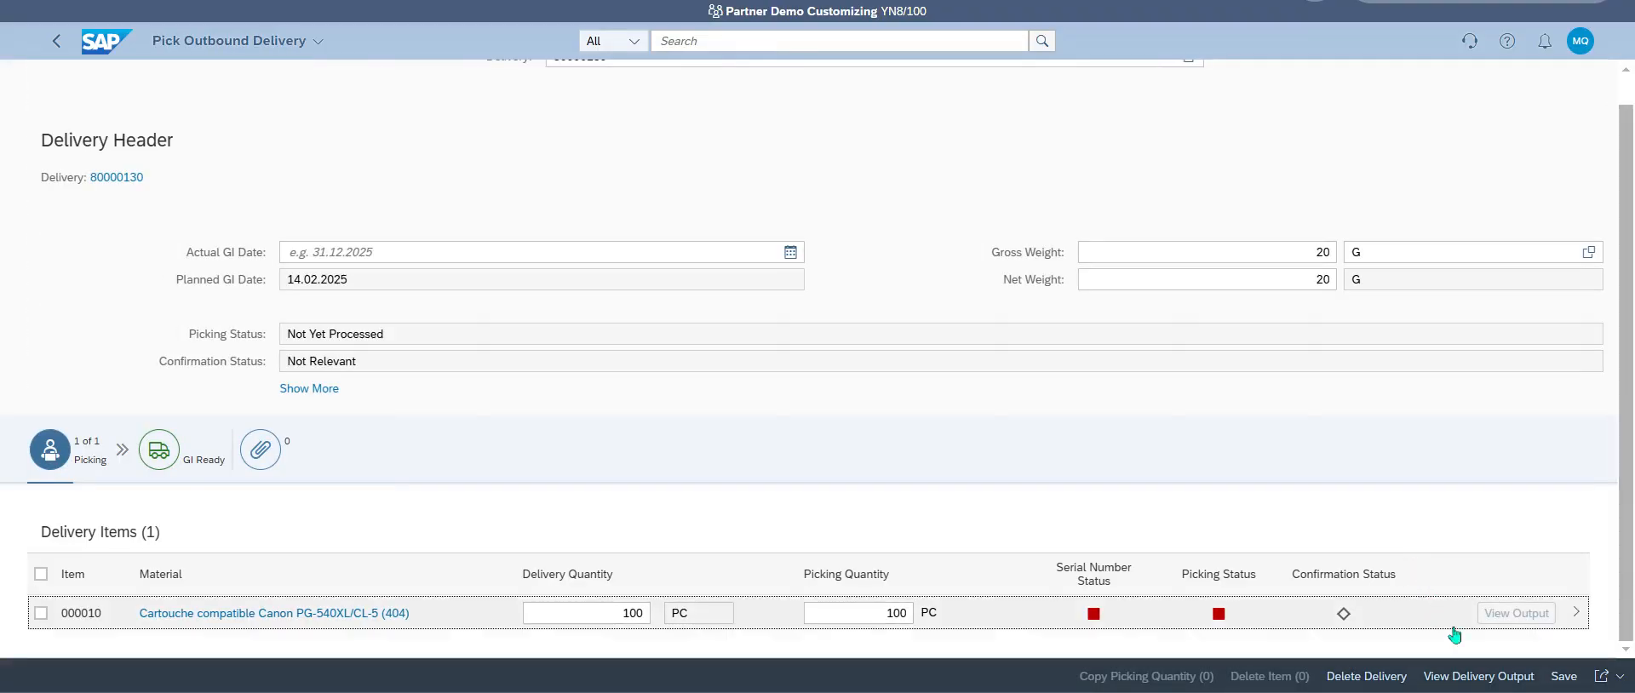
click(1564, 677)
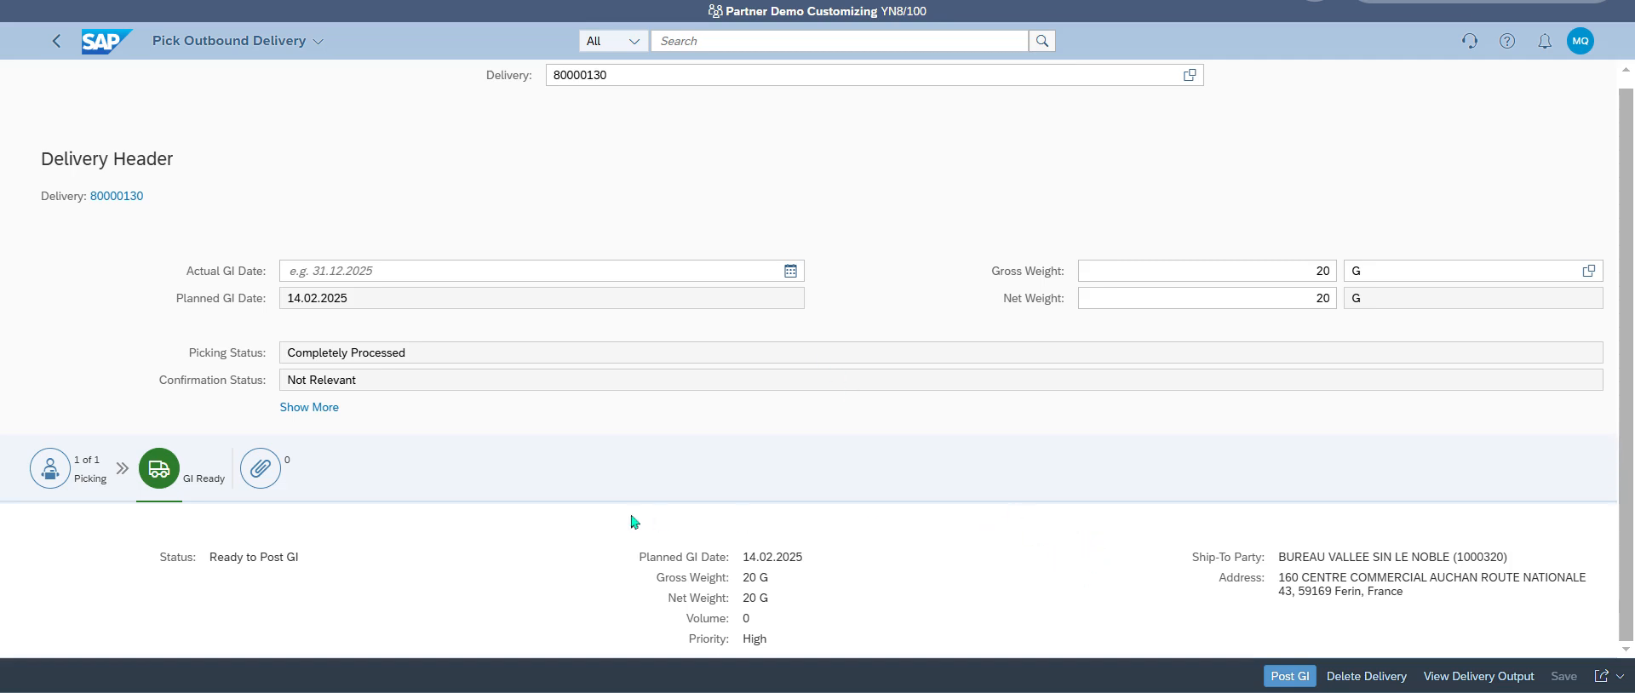
click(1287, 677)
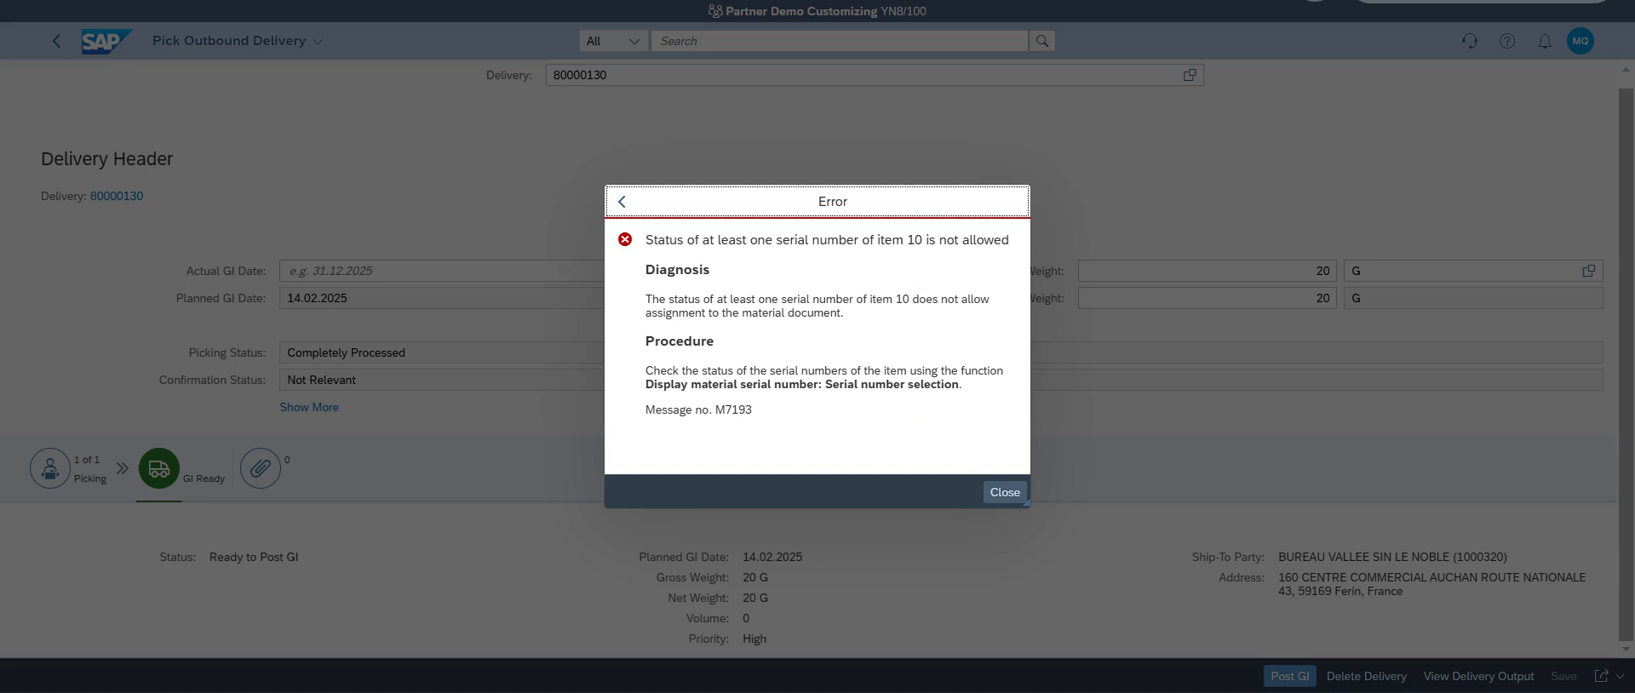
click(1004, 494)
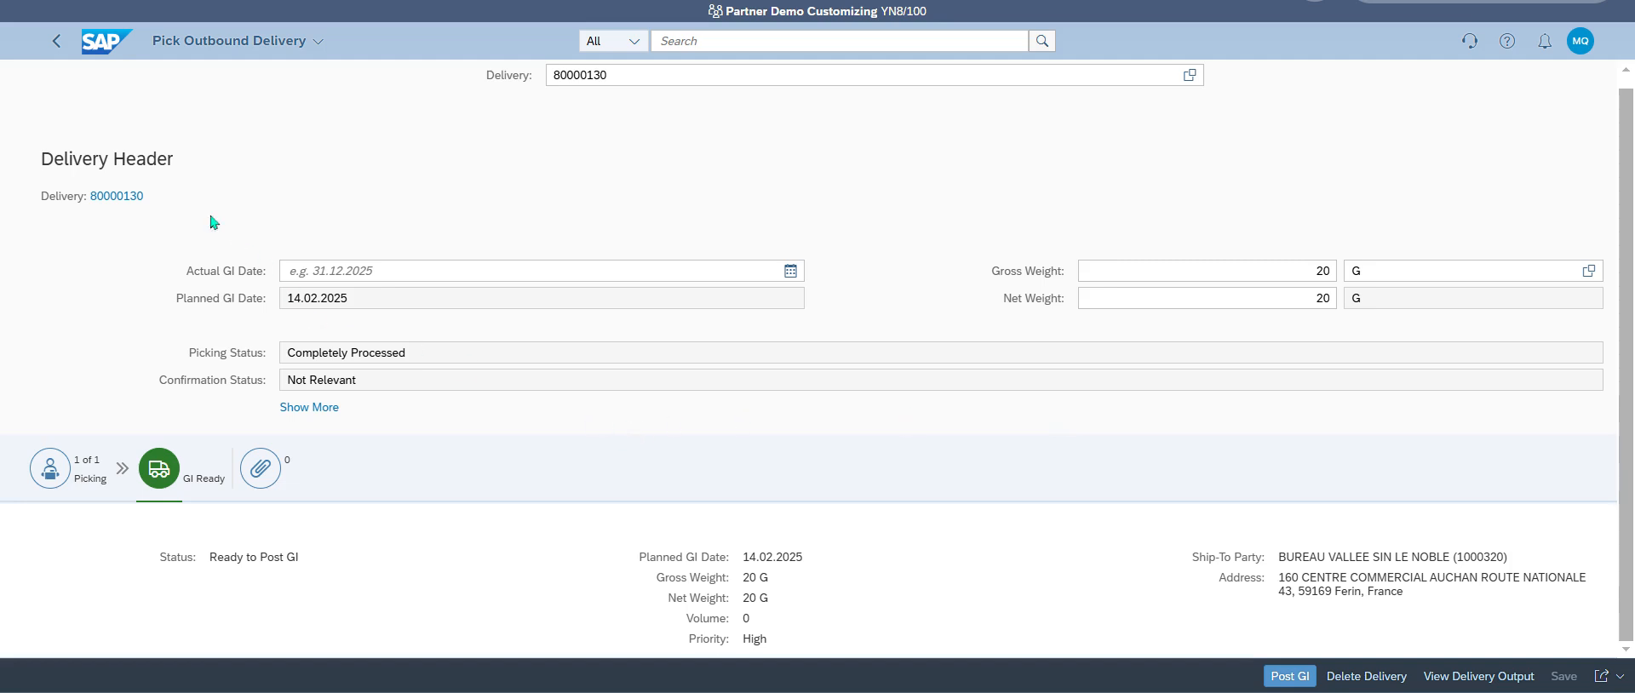
Return to the outbound delivery's overview and open the delivery in Change Outbound Delivery.
click(57, 41)
click(963, 386)
click(125, 201)
click(916, 388)
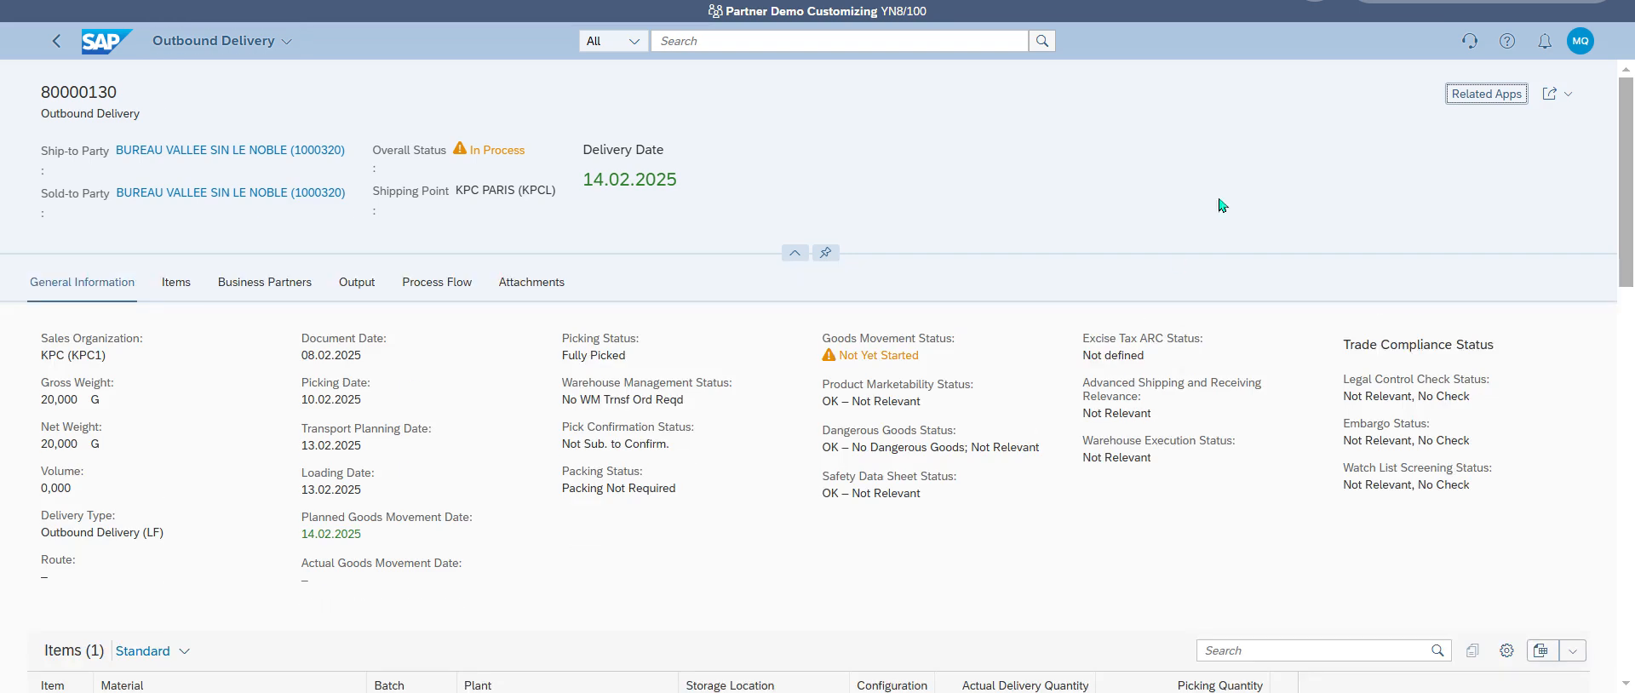
click(1469, 97)
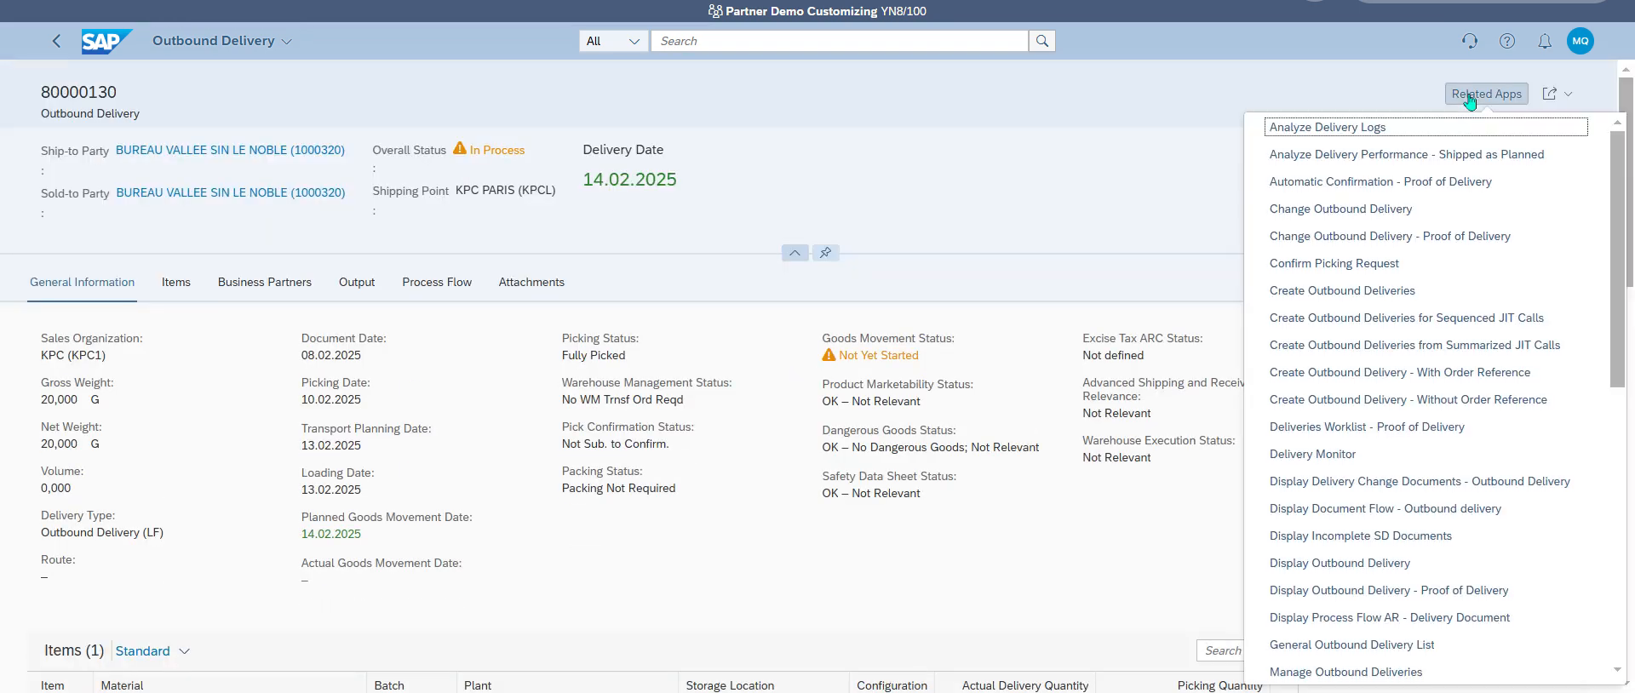
click(1439, 211)
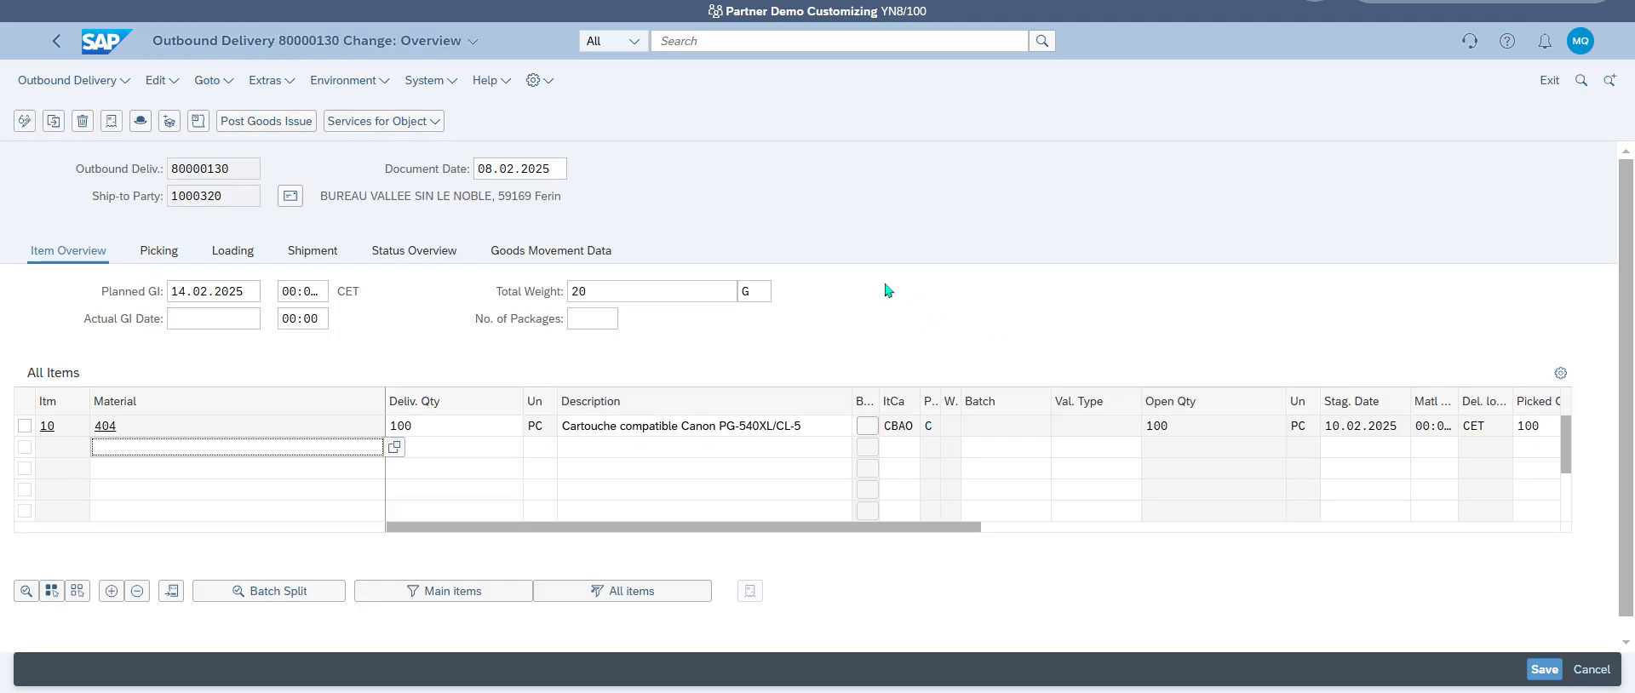
Try to post the goods issue from the change overview and review the serial number messages in the log.
click(267, 120)
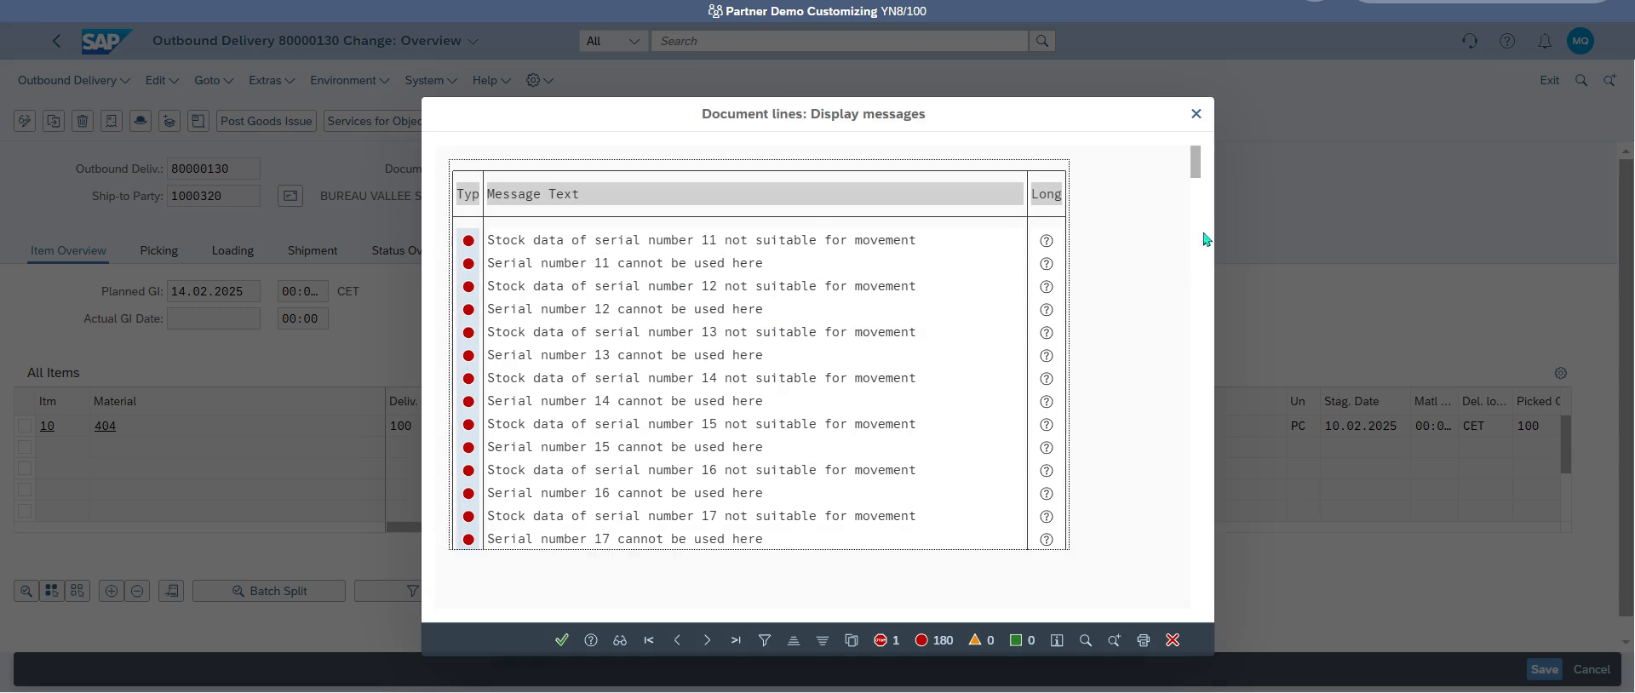
drag(1200, 167, 1167, 511)
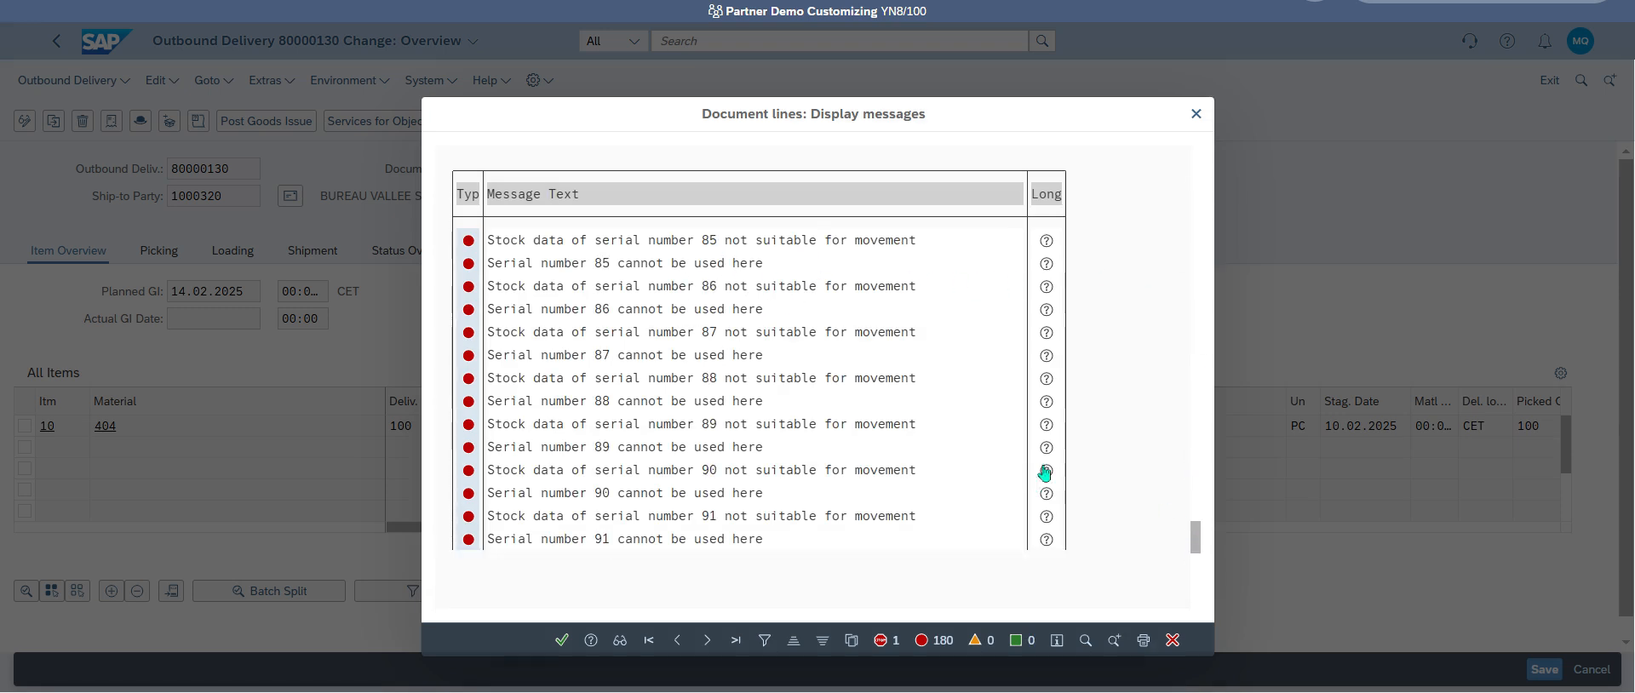
click(559, 643)
click(54, 34)
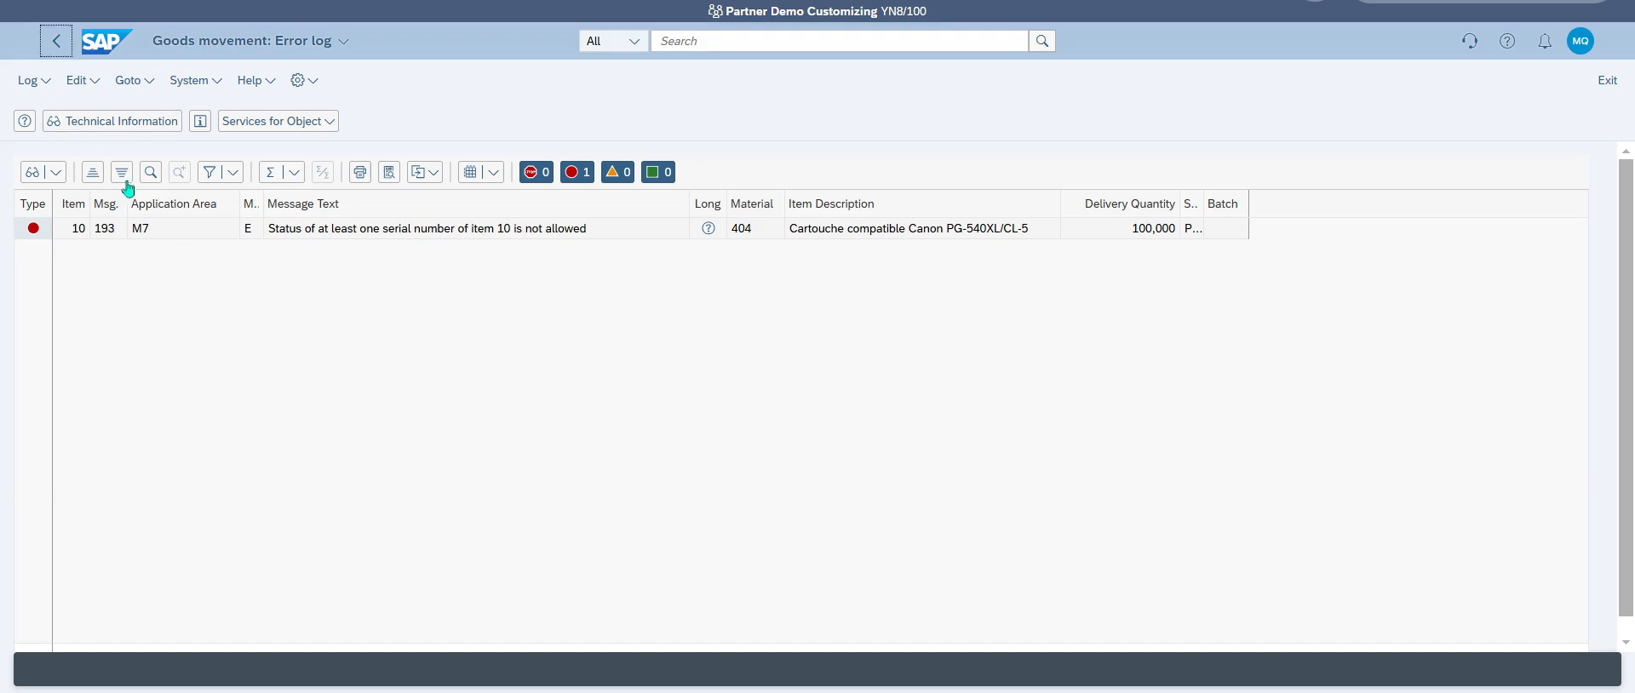
Open the serial number maintenance of delivery item 10 and delete all serial numbers assigned to it.
click(105, 431)
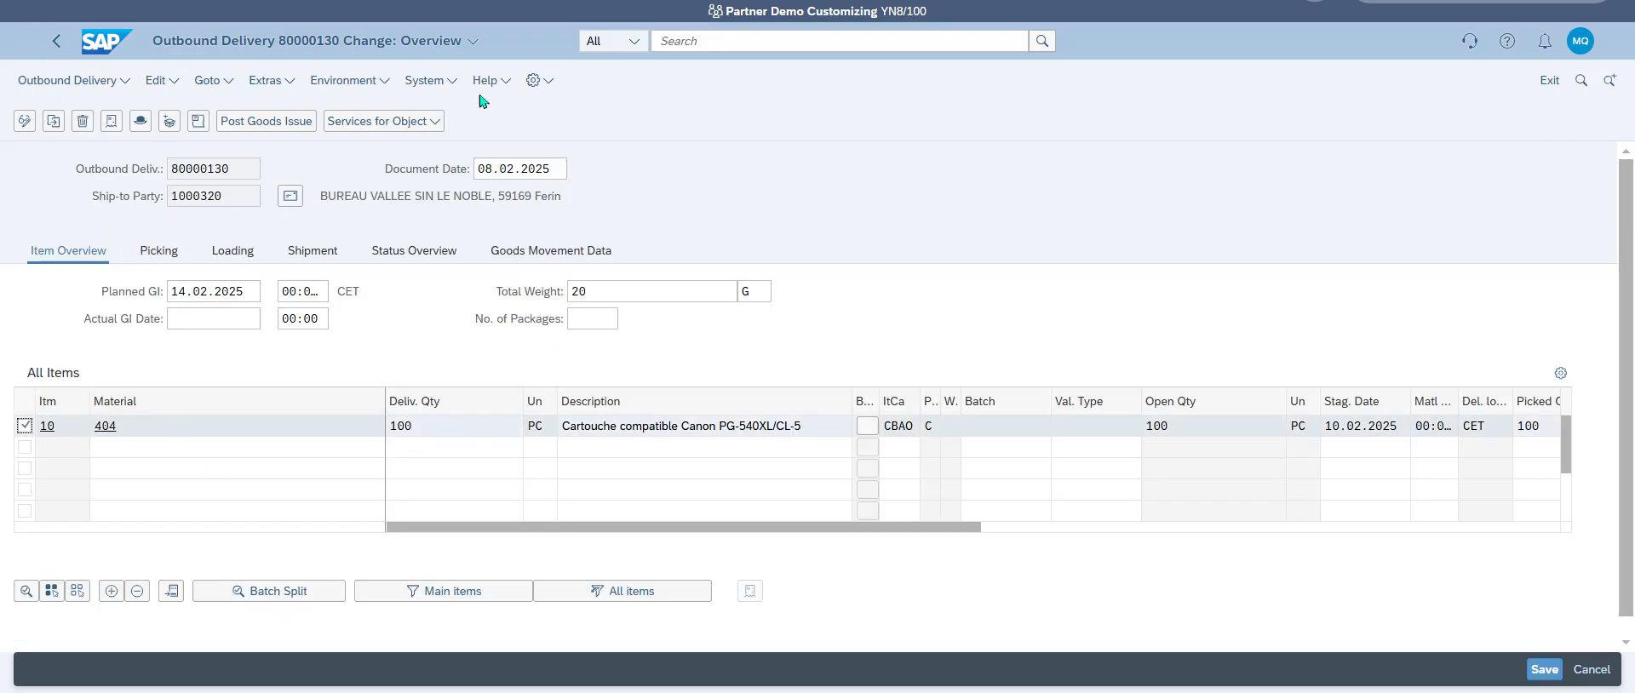
click(282, 90)
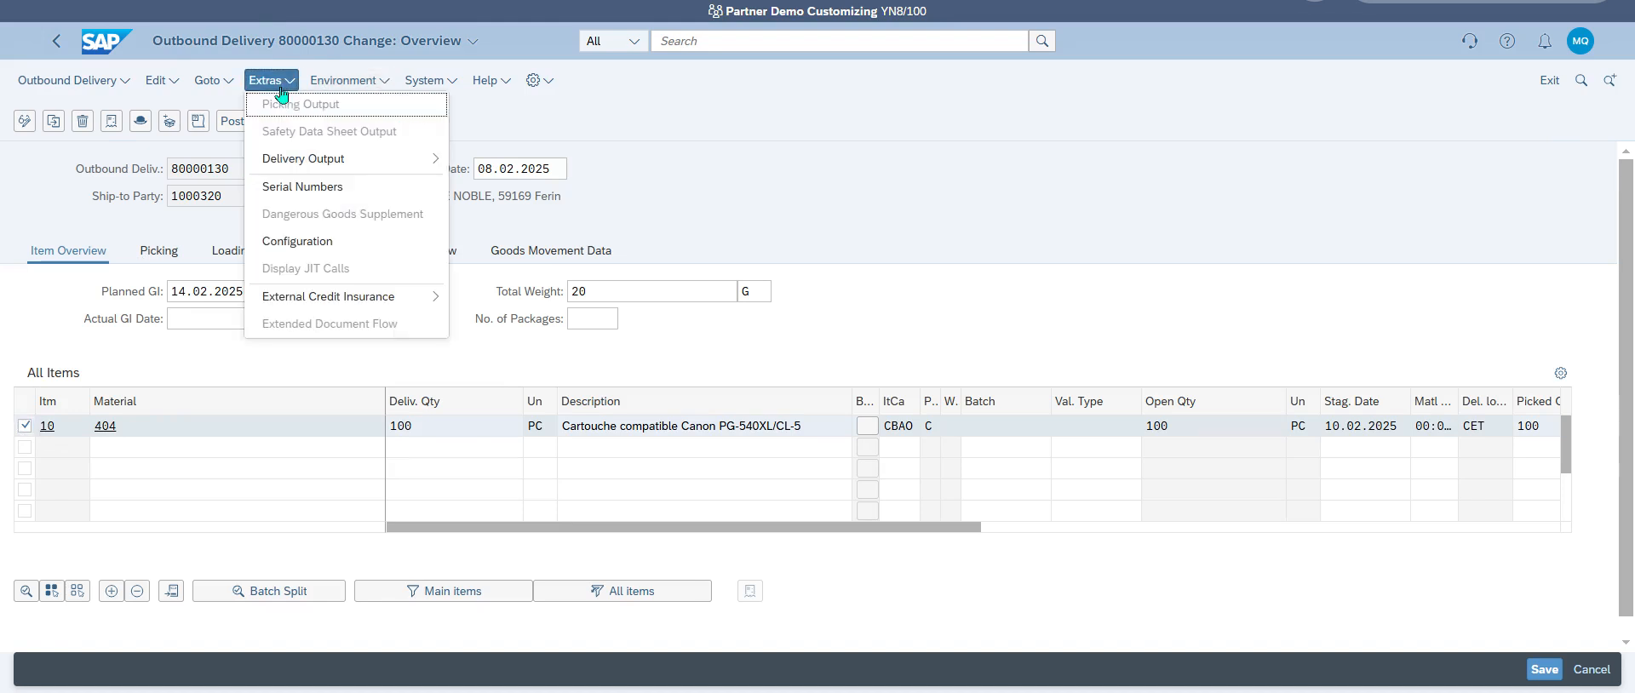
click(343, 187)
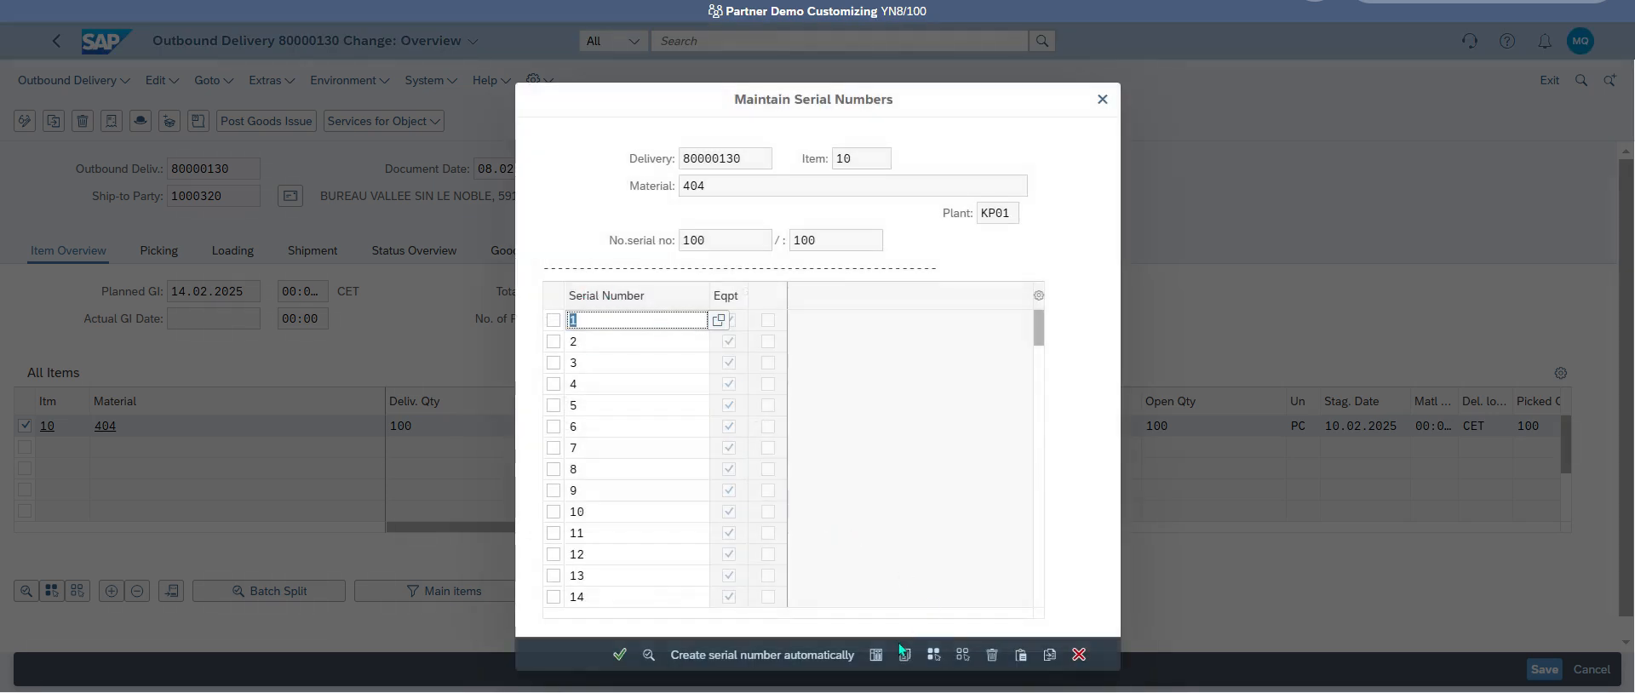
click(934, 654)
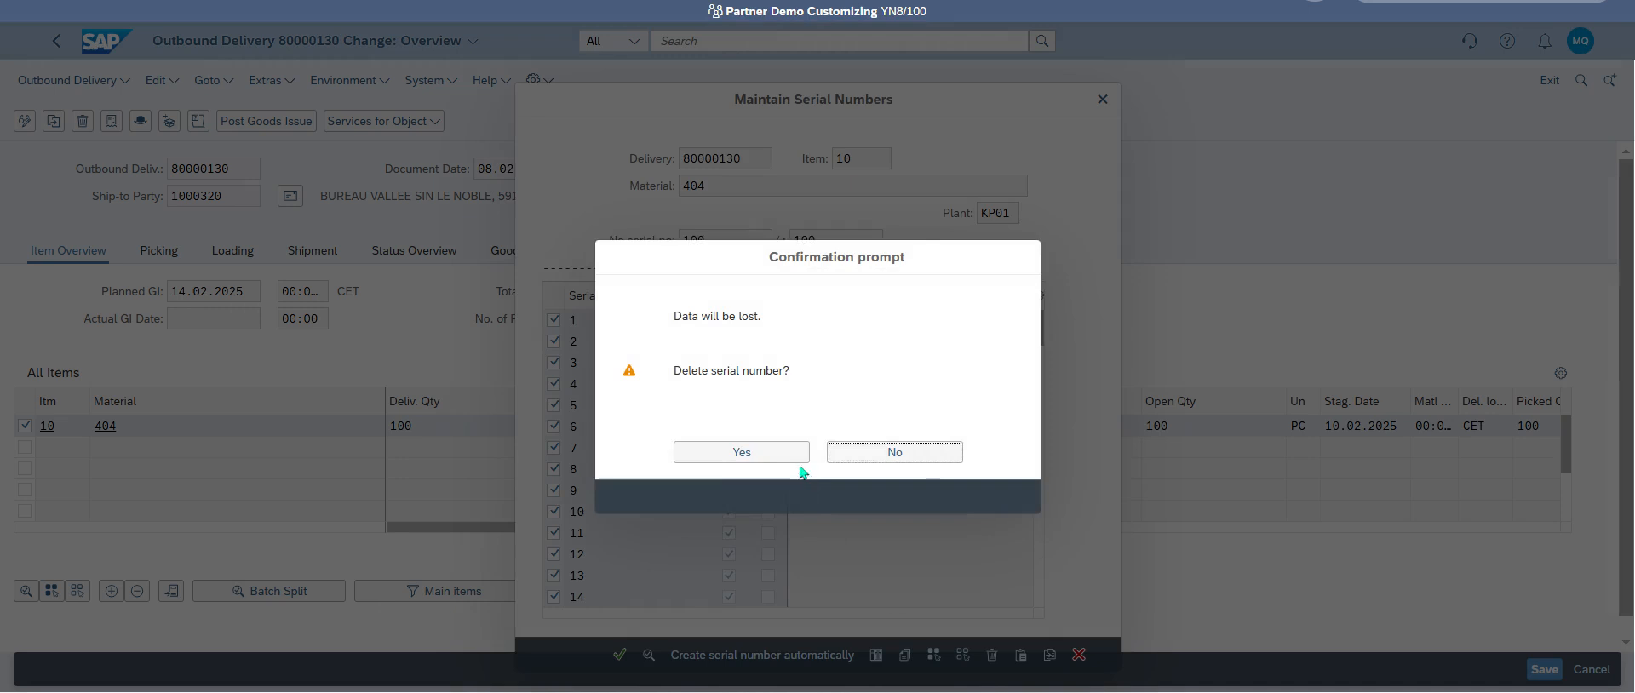
click(741, 452)
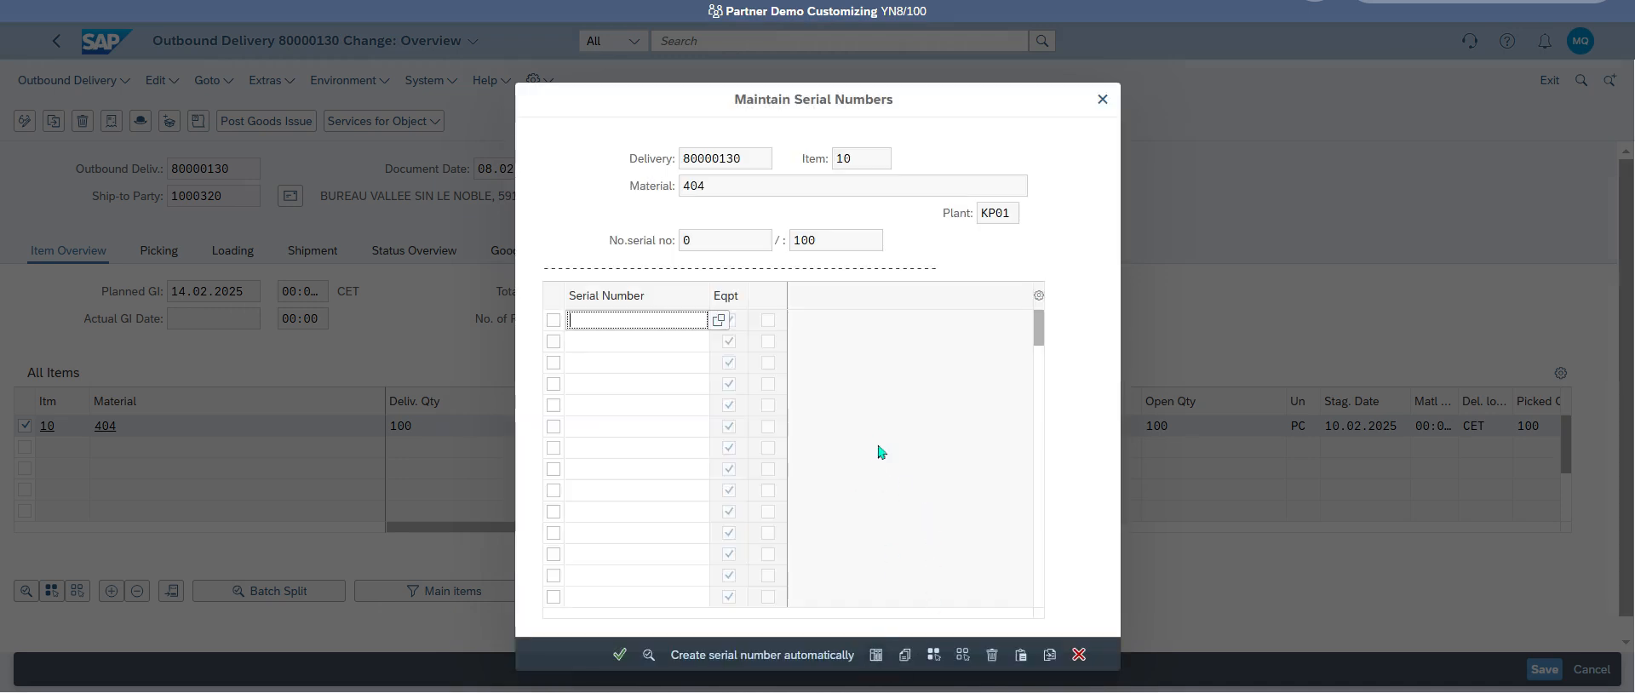
Assign new serial numbers starting at 101 to item 10 by selecting all available ones for material 404.
click(877, 655)
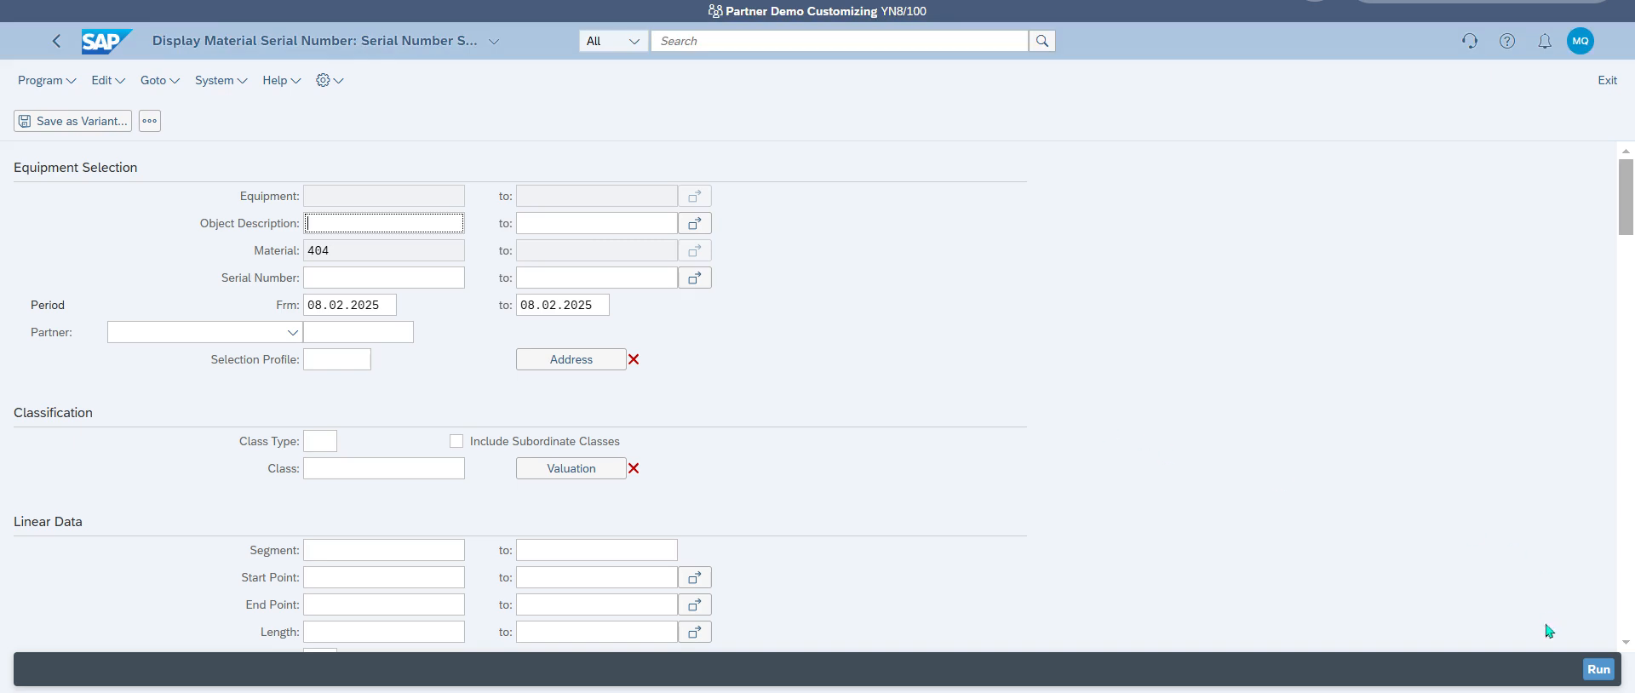
click(1598, 670)
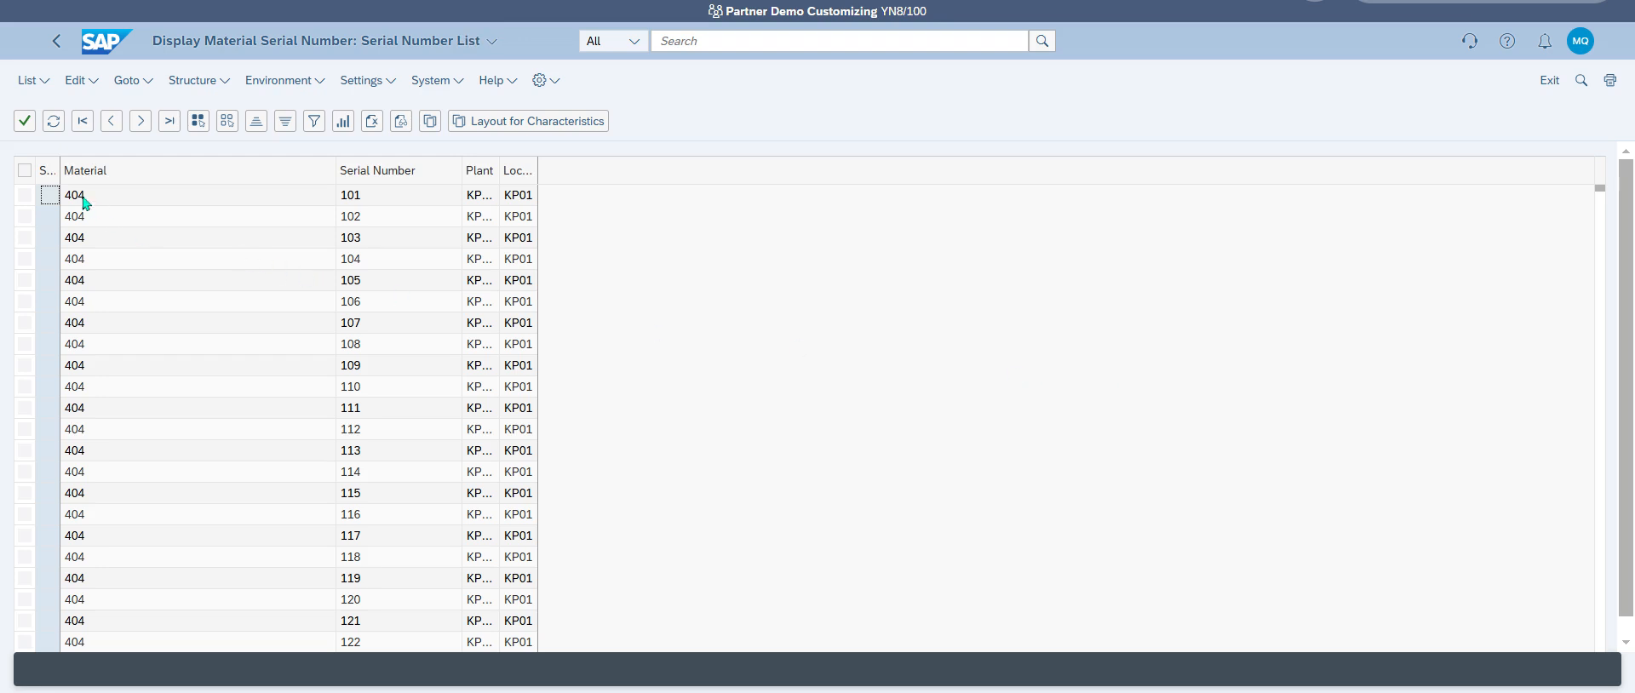
click(25, 170)
click(24, 121)
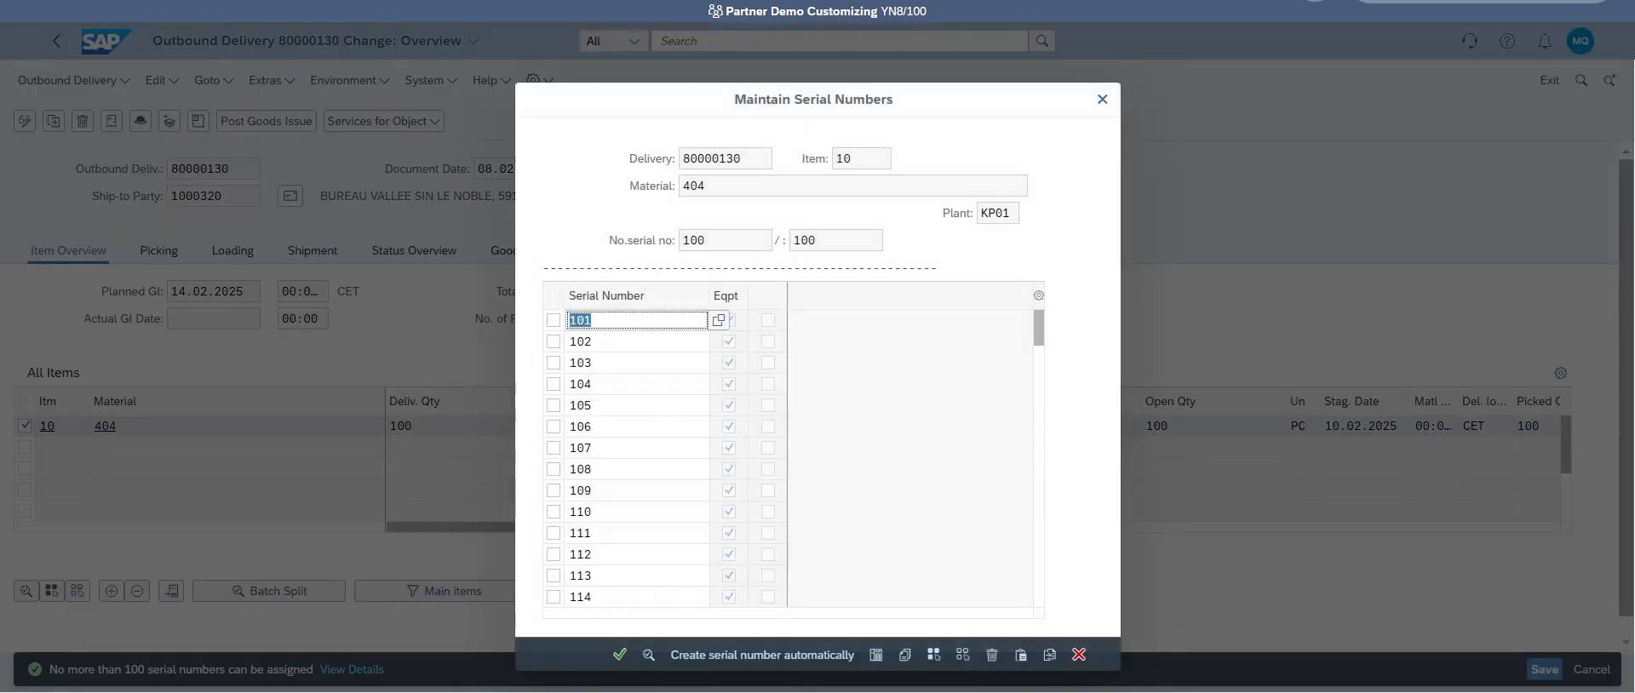
click(620, 654)
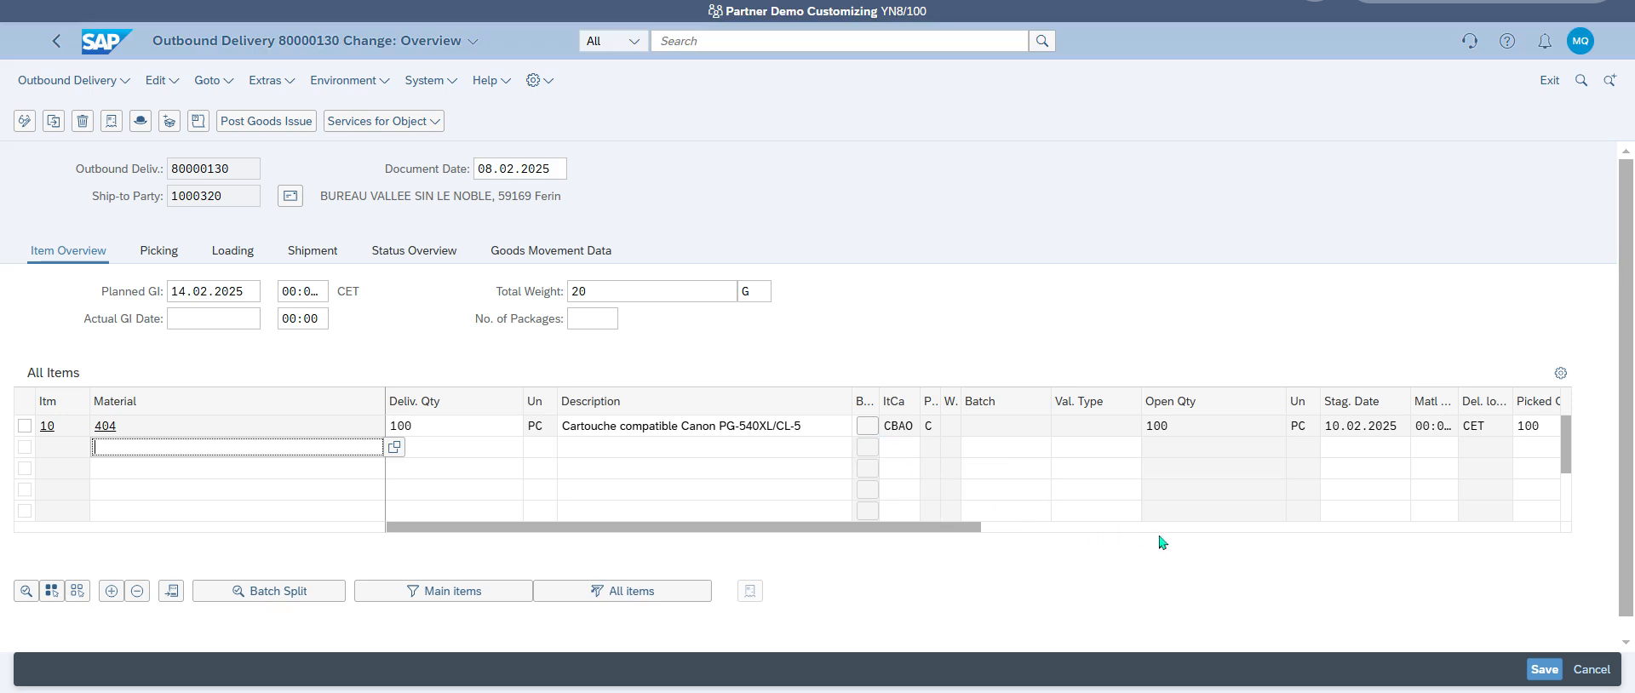
Post the goods issue for the outbound delivery and return to the home page.
click(266, 121)
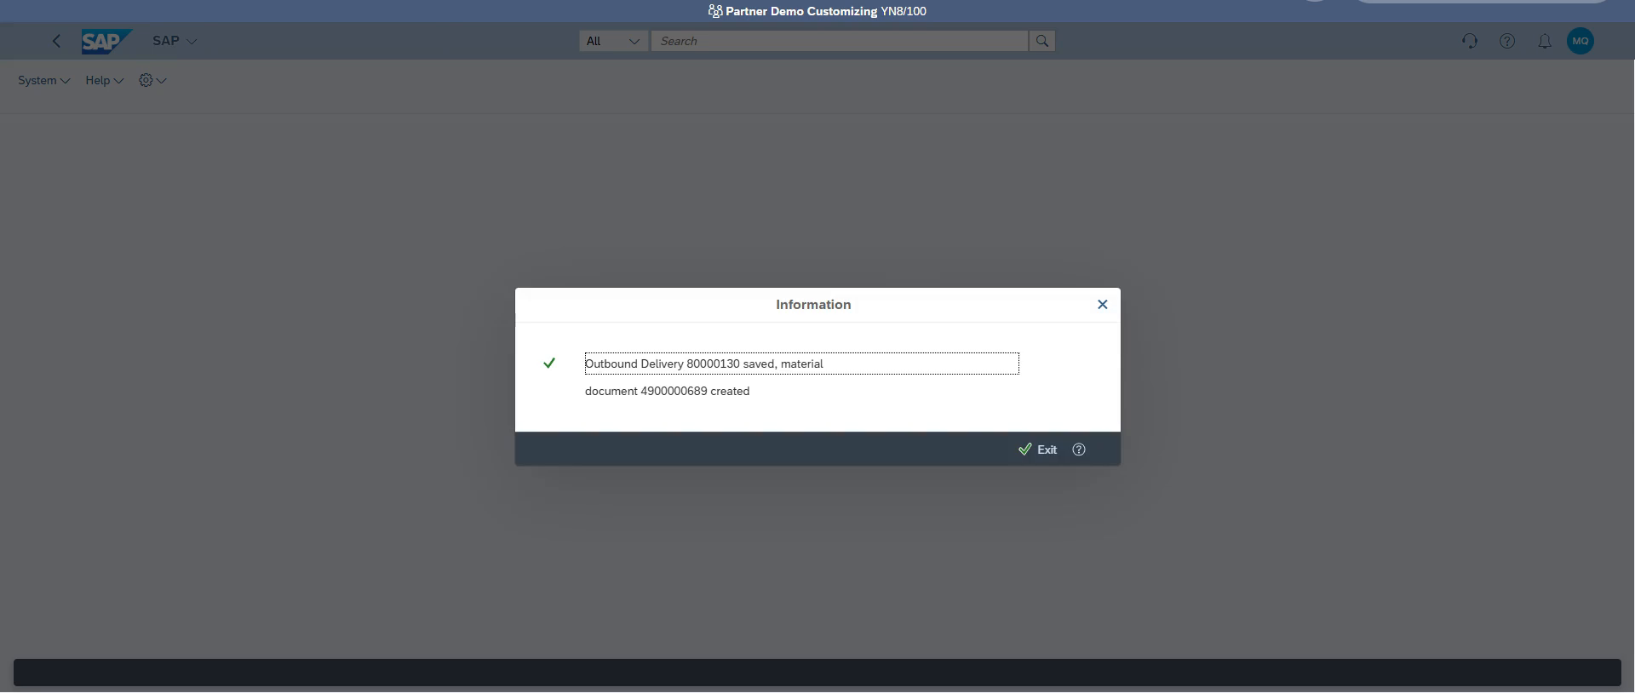
click(1042, 449)
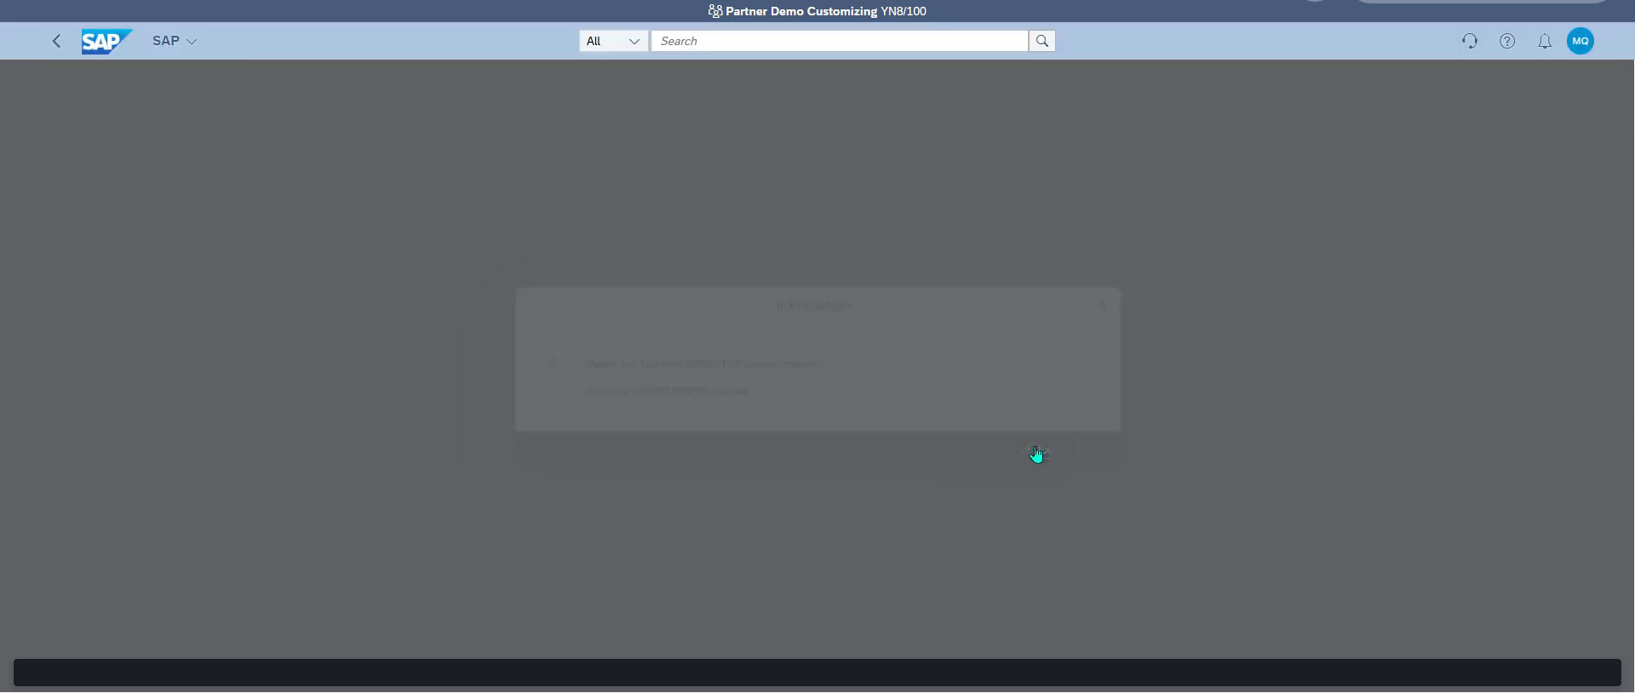
click(102, 45)
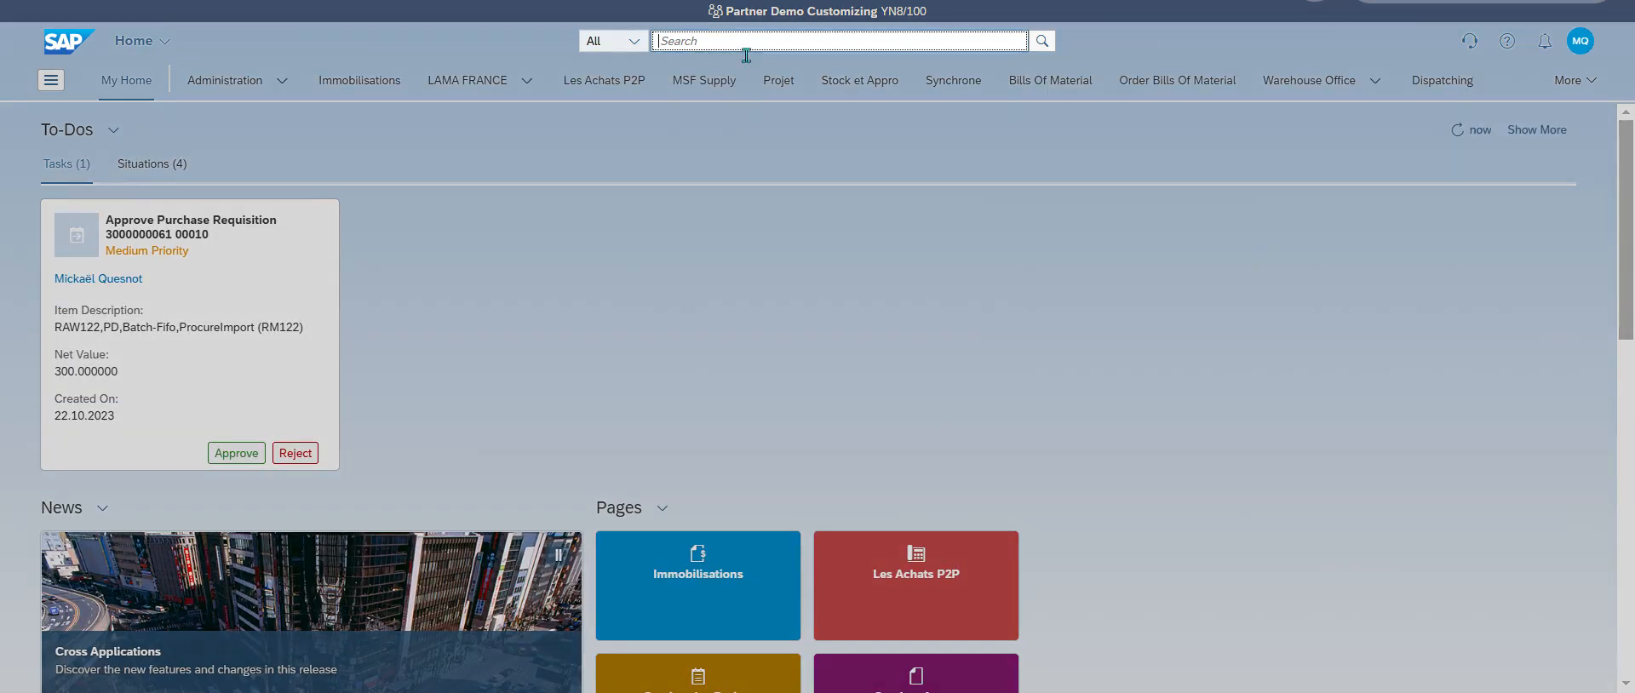
Search for the Create Billing Documents apps and open the billing due list.
click(749, 41)
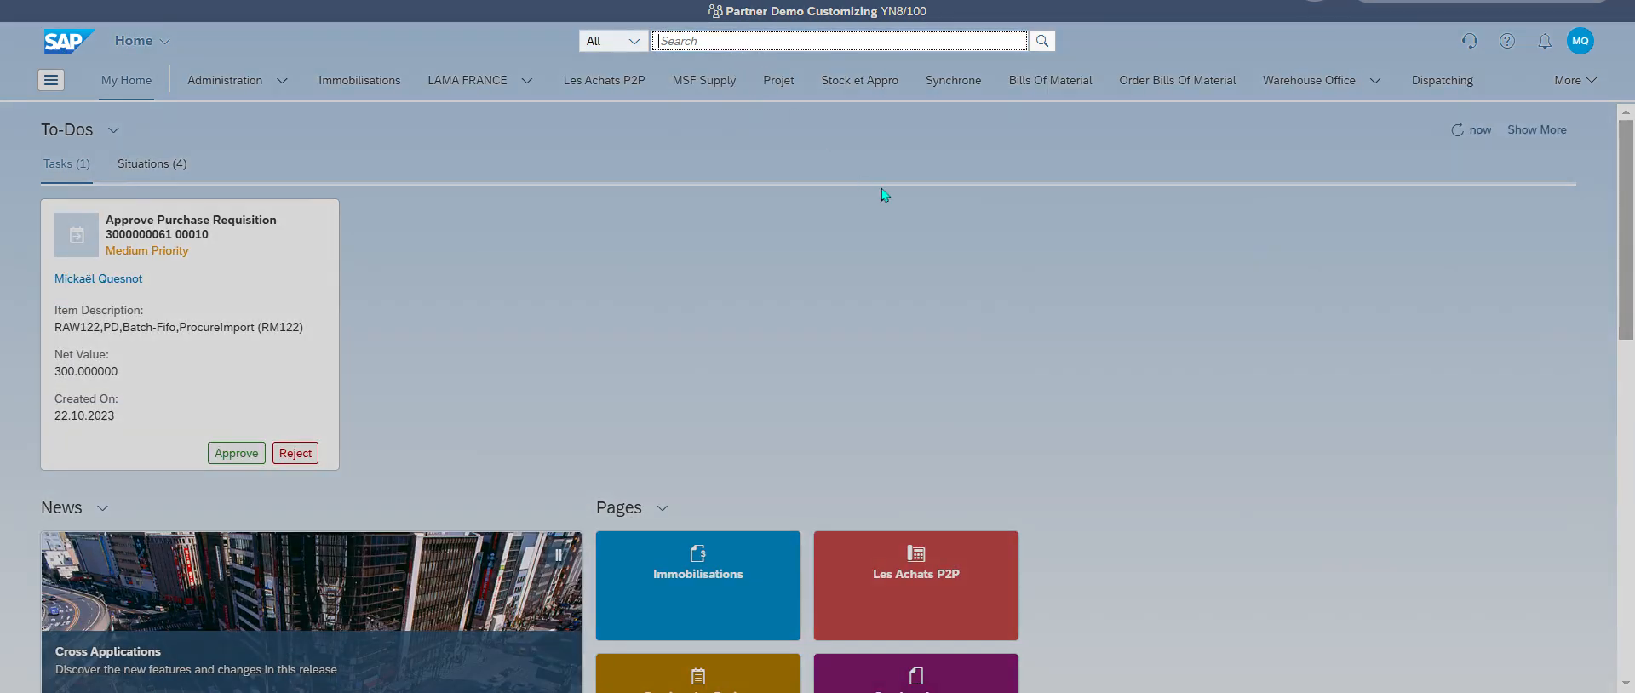
text(Create Billing Documents)
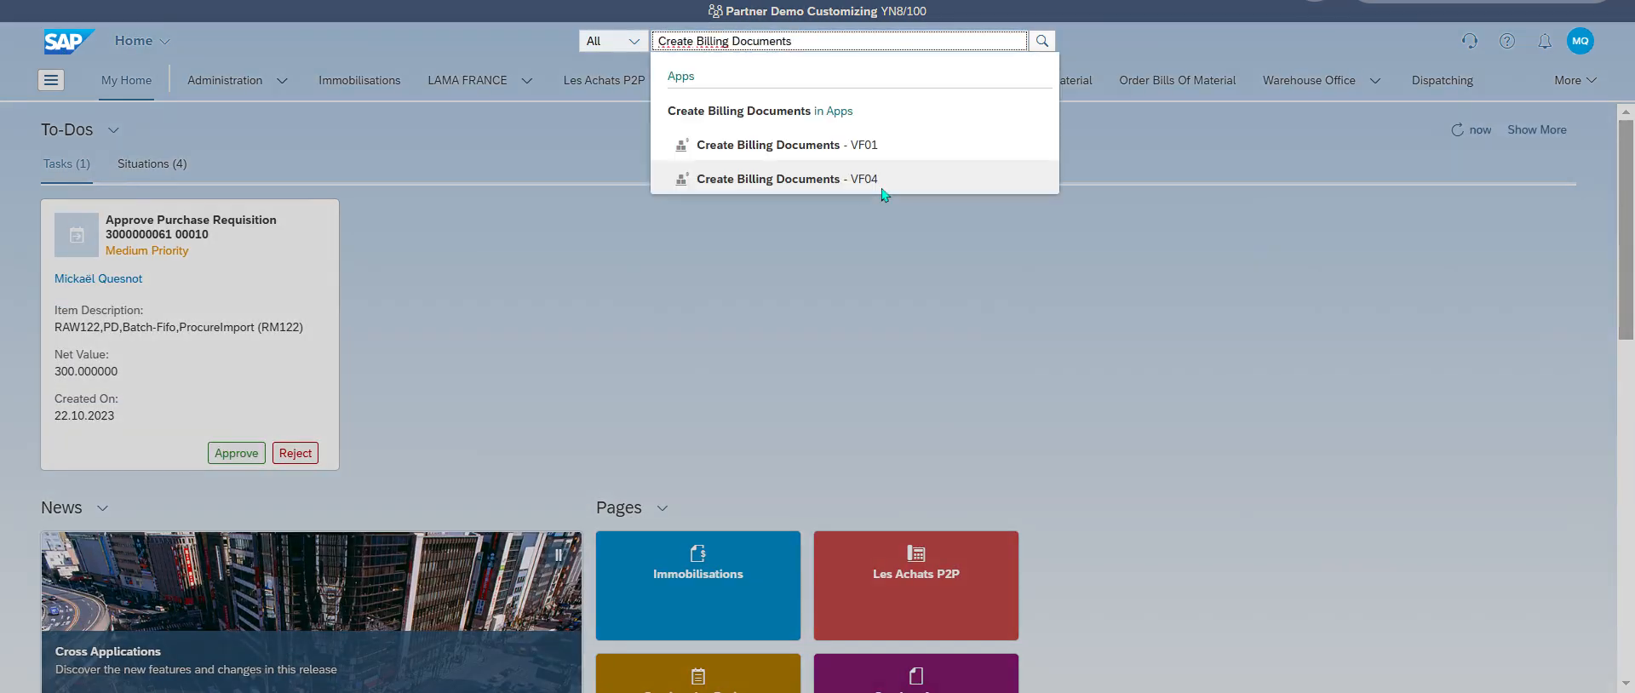
click(798, 122)
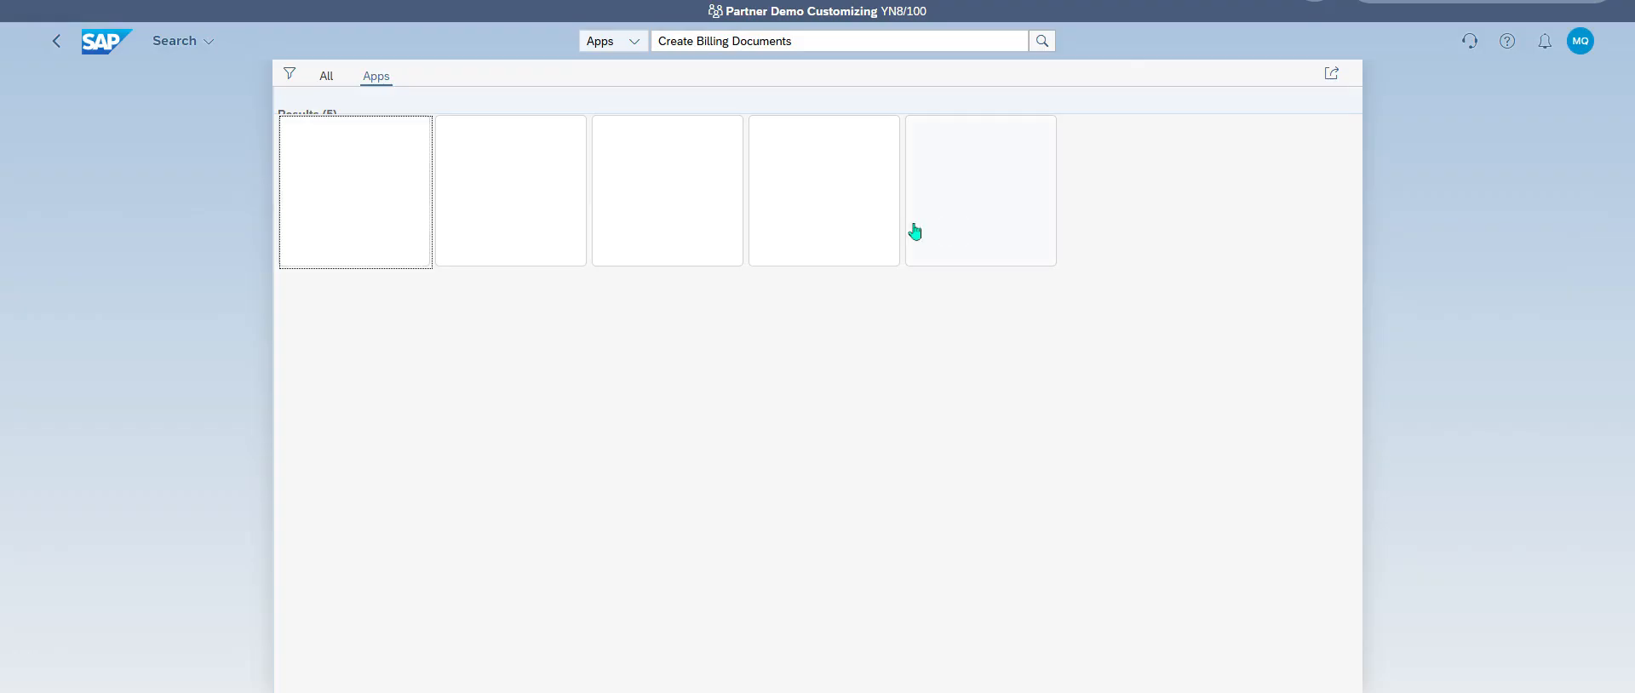
click(358, 233)
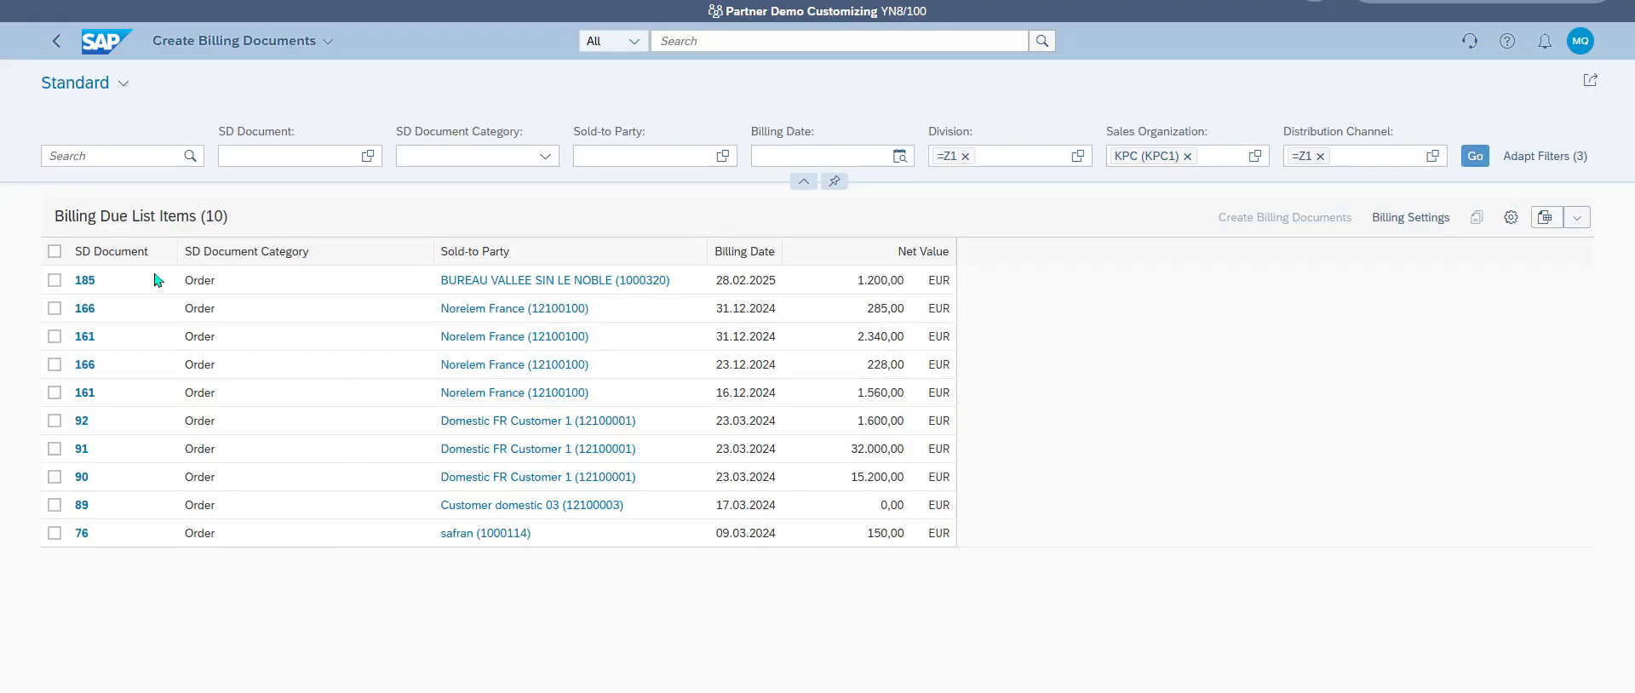
Add Change Sales Order - VA02 to the related links of the BUREAU VALLEE SIN LE NOBLE order and open the order with it.
click(54, 279)
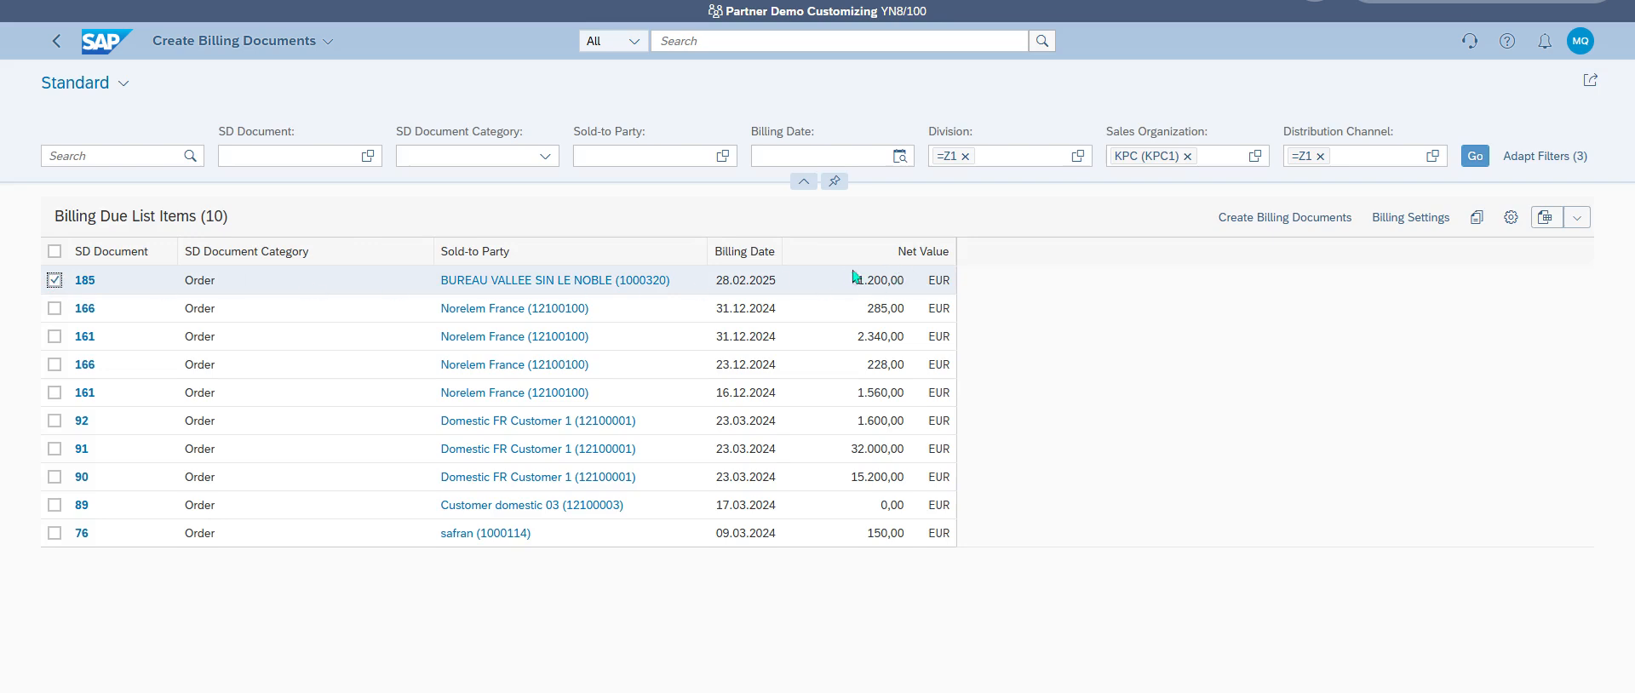
drag(860, 277, 905, 279)
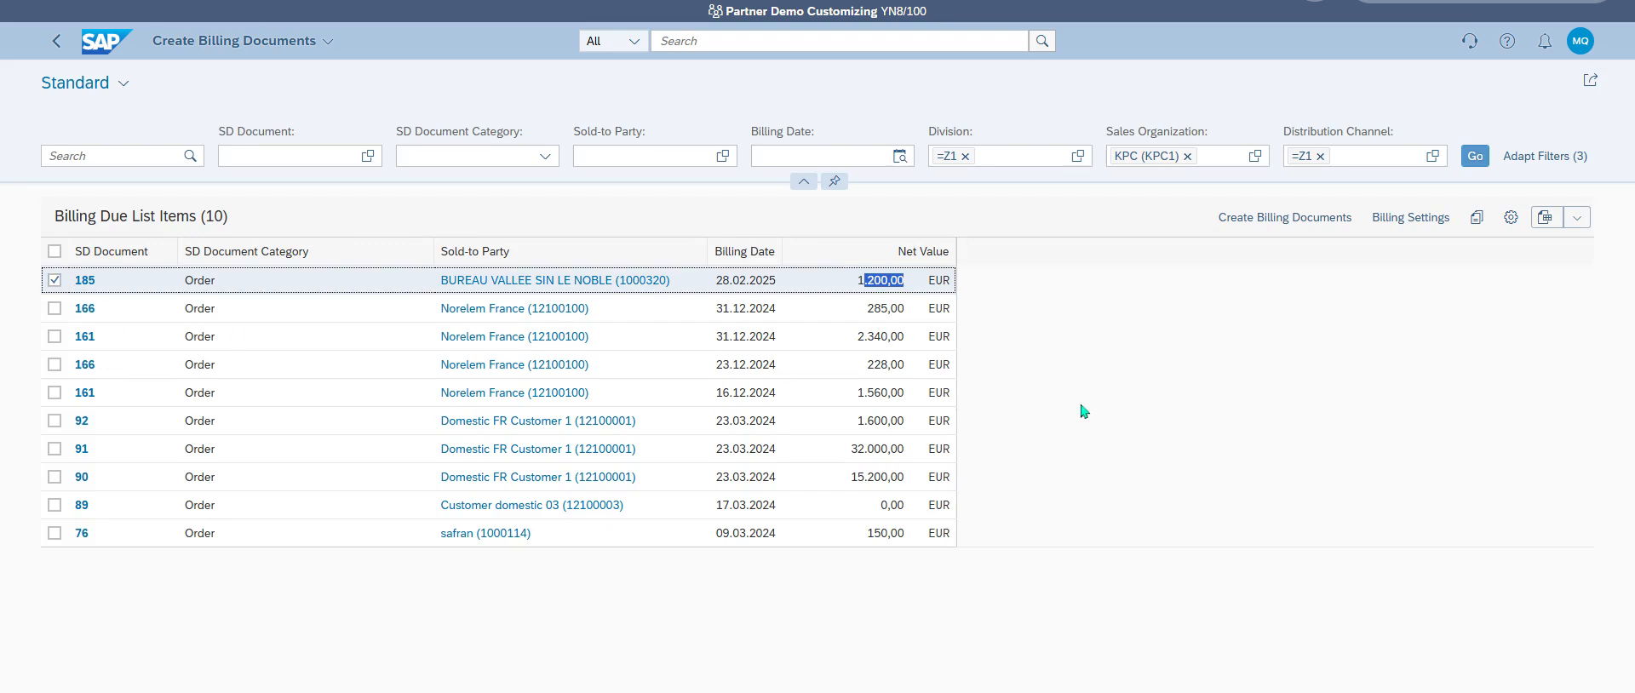
click(83, 284)
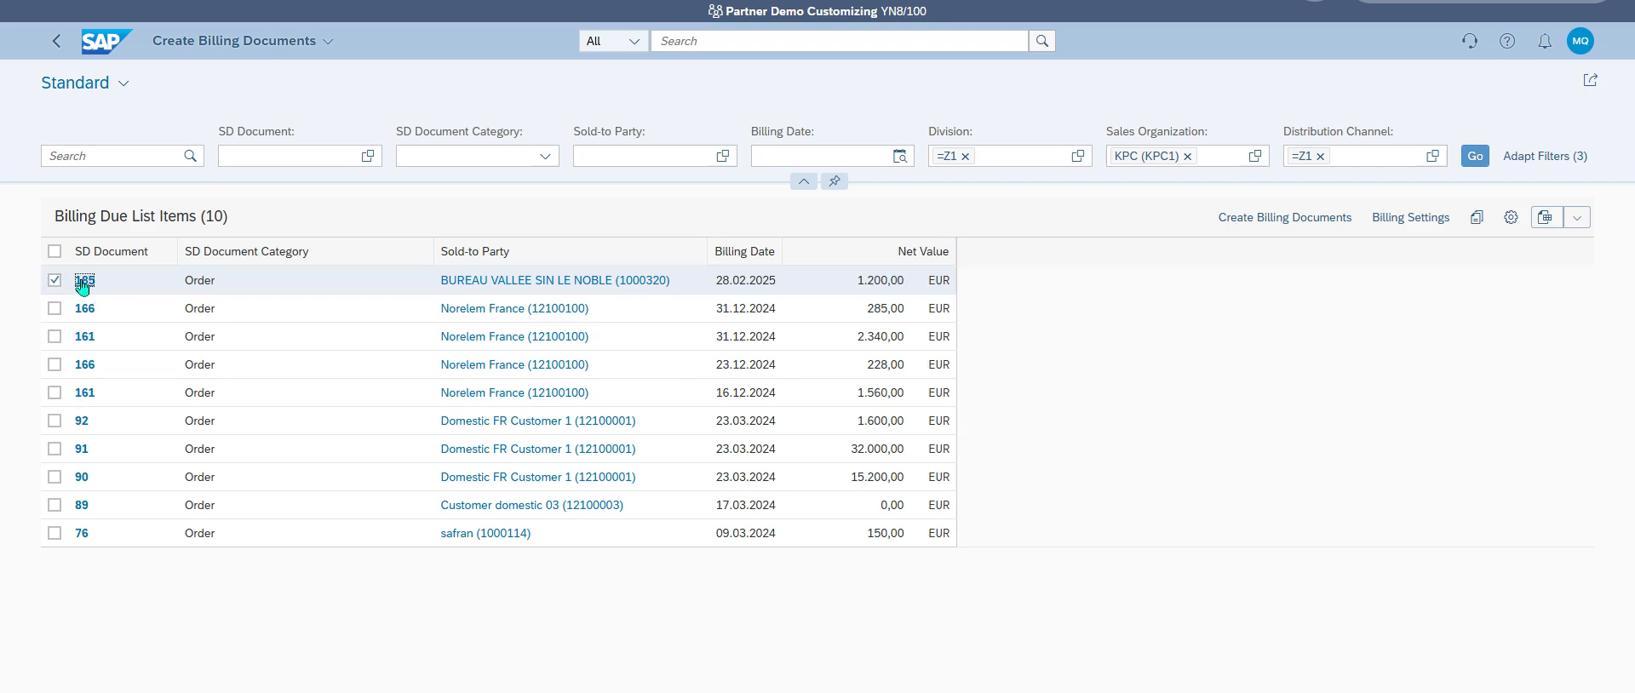
click(361, 315)
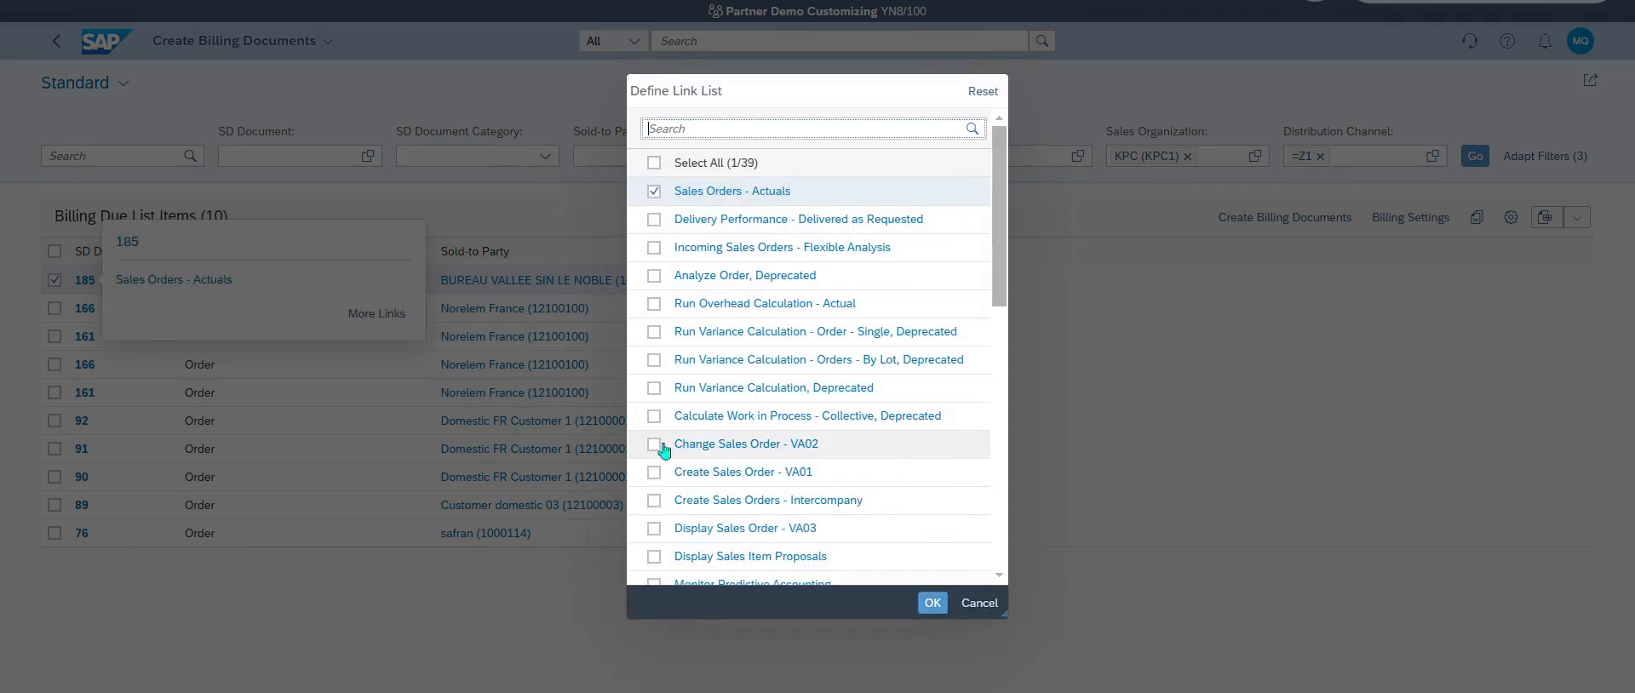
click(662, 445)
click(932, 603)
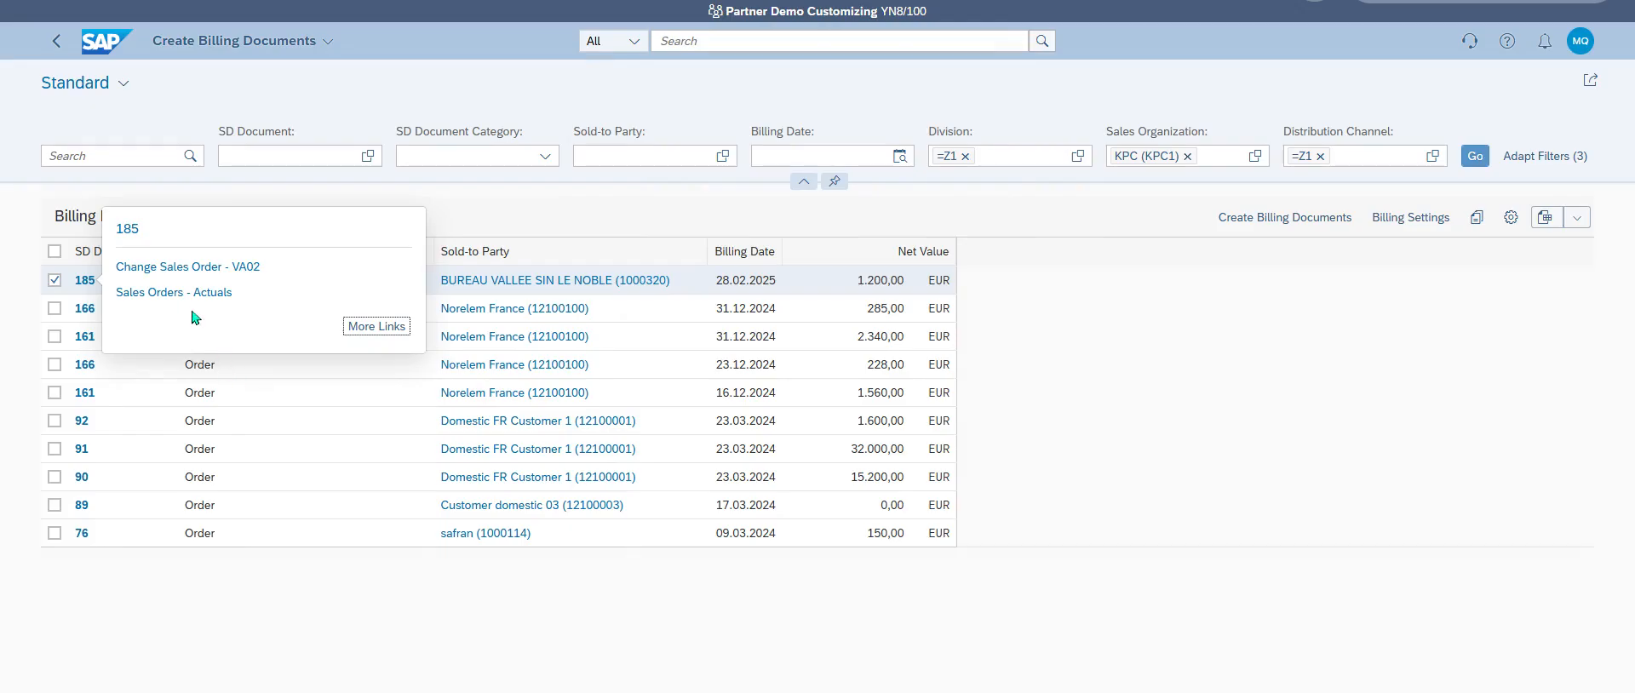
click(183, 268)
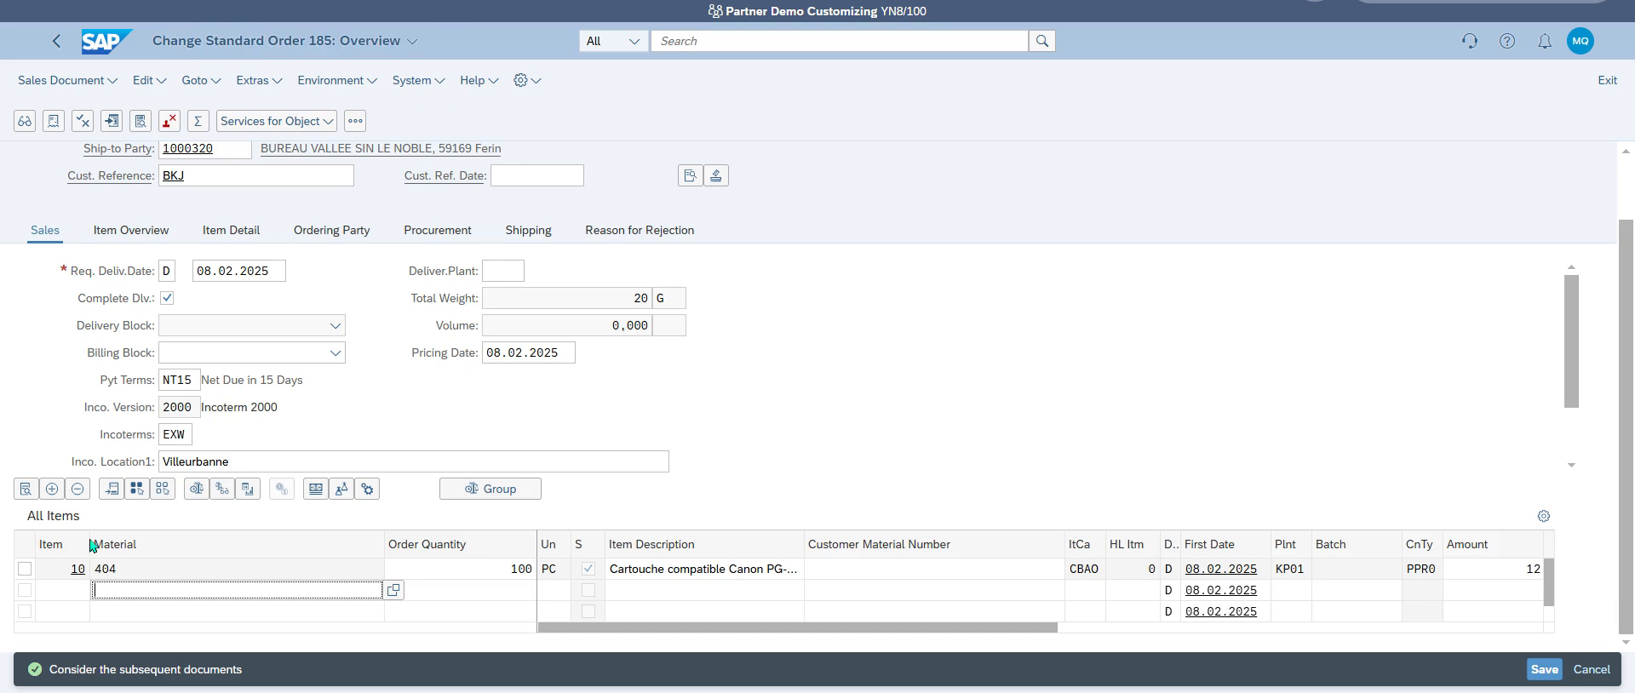
Open the billing plan of order item 10 and remove billing block Y2 from the Delivery milestone dated 28.02.2025.
click(20, 571)
click(26, 489)
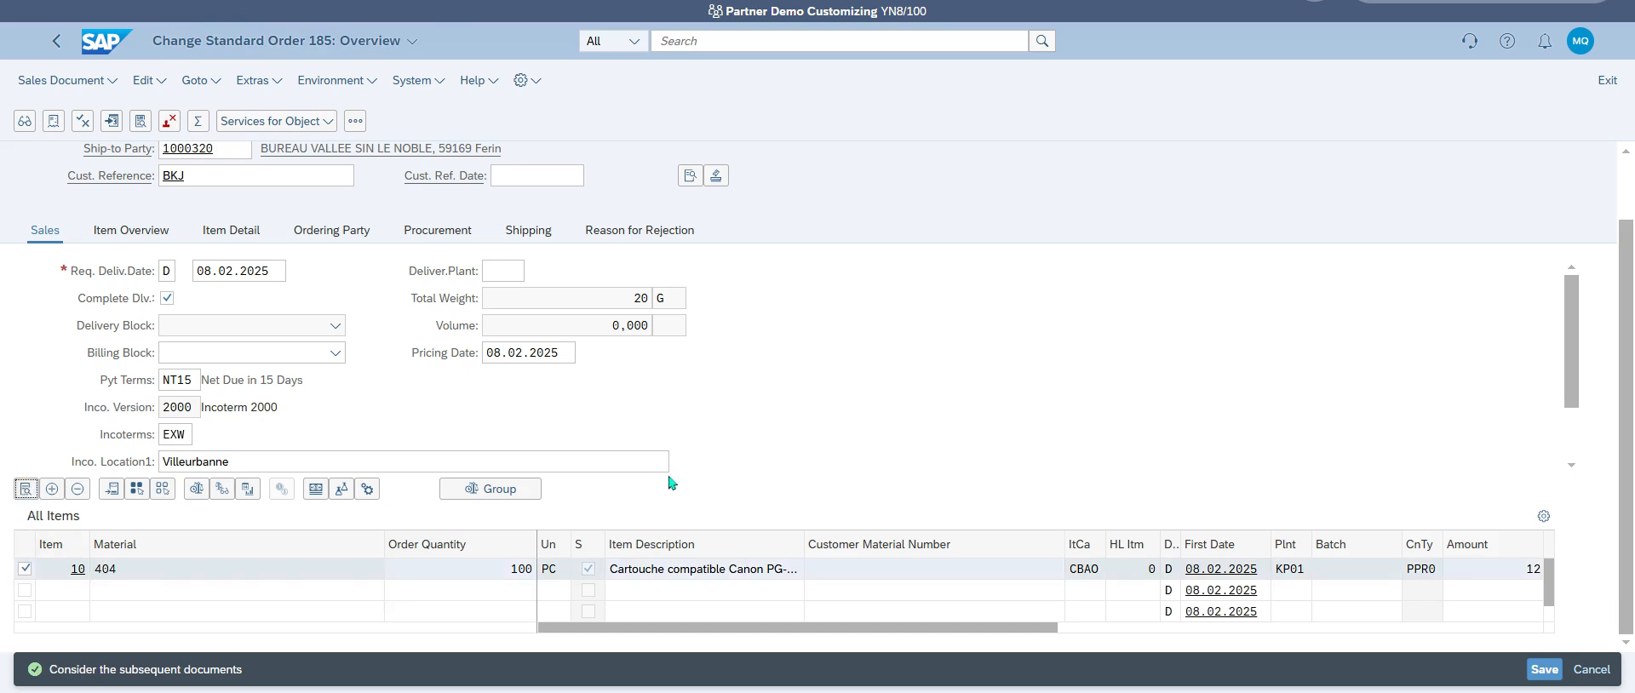
click(410, 278)
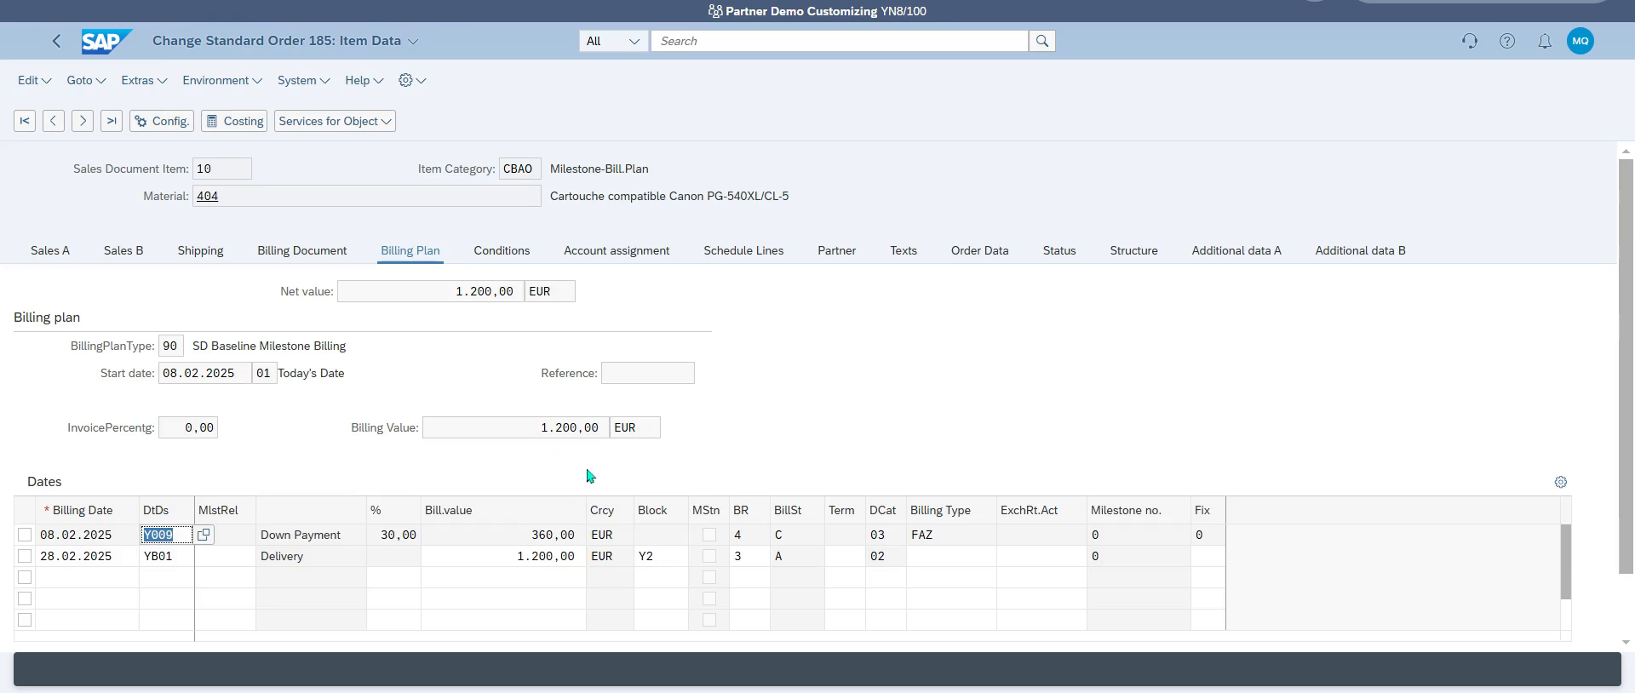
click(661, 557)
double_click(658, 558)
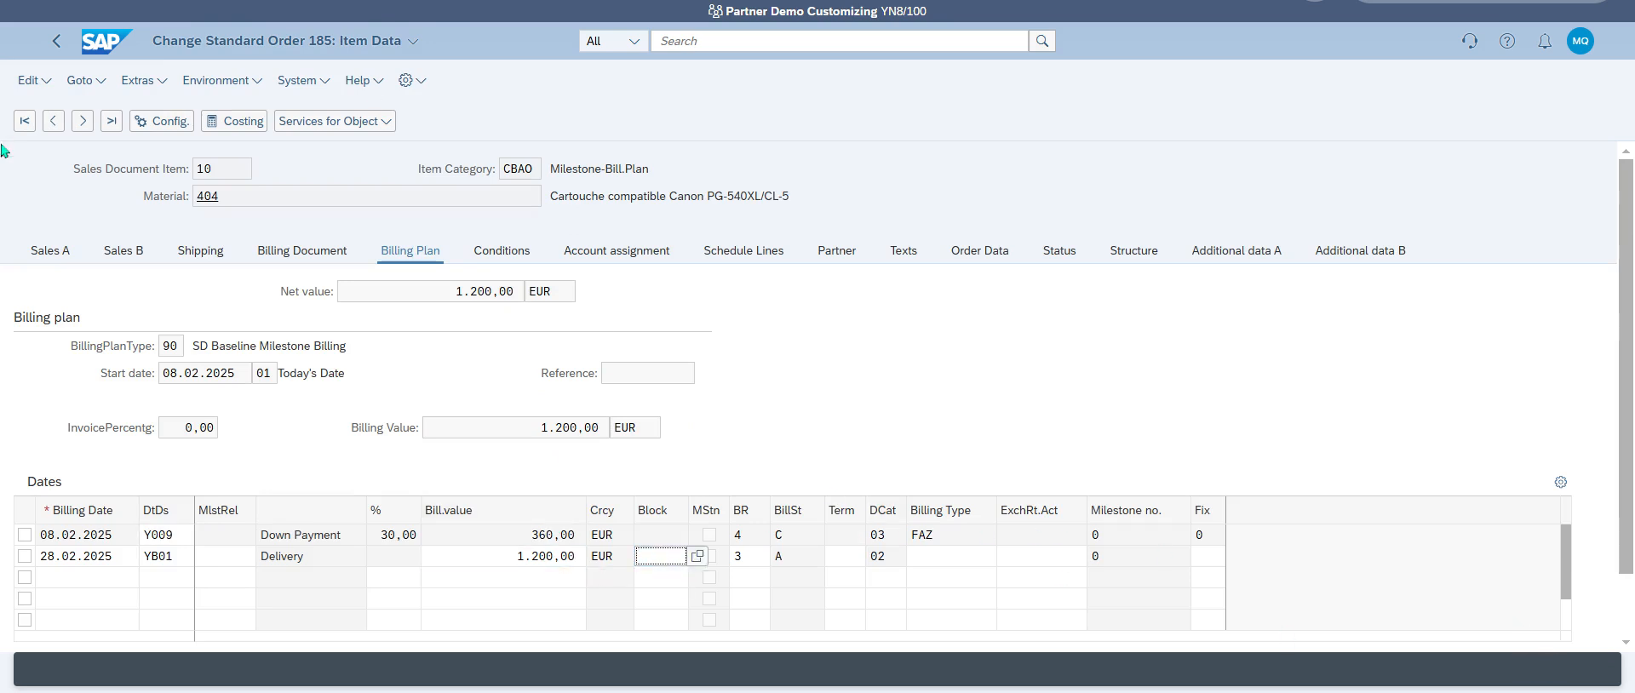
Save the sales order with its unblocked delivery milestone and return to the billing due list.
click(56, 41)
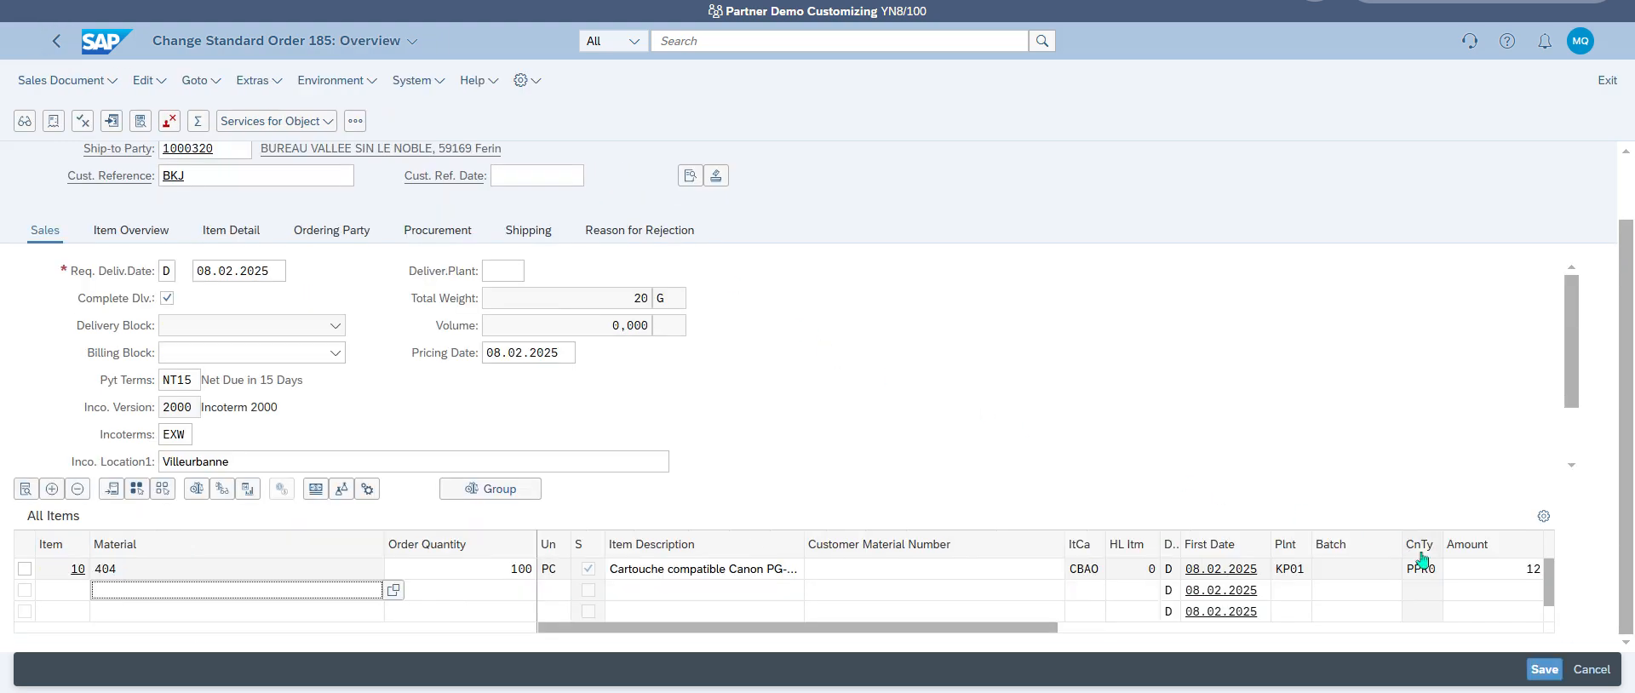
click(1544, 669)
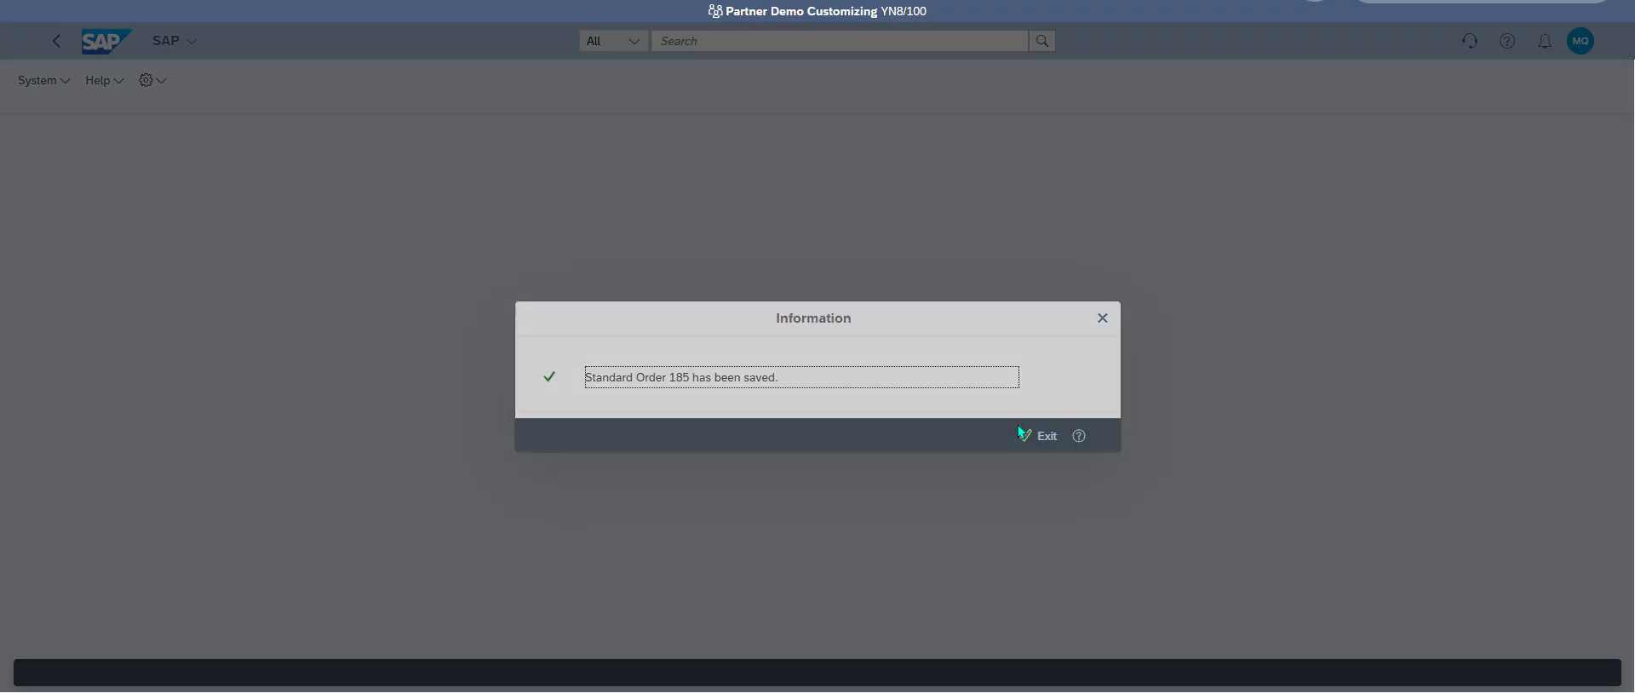
click(1039, 437)
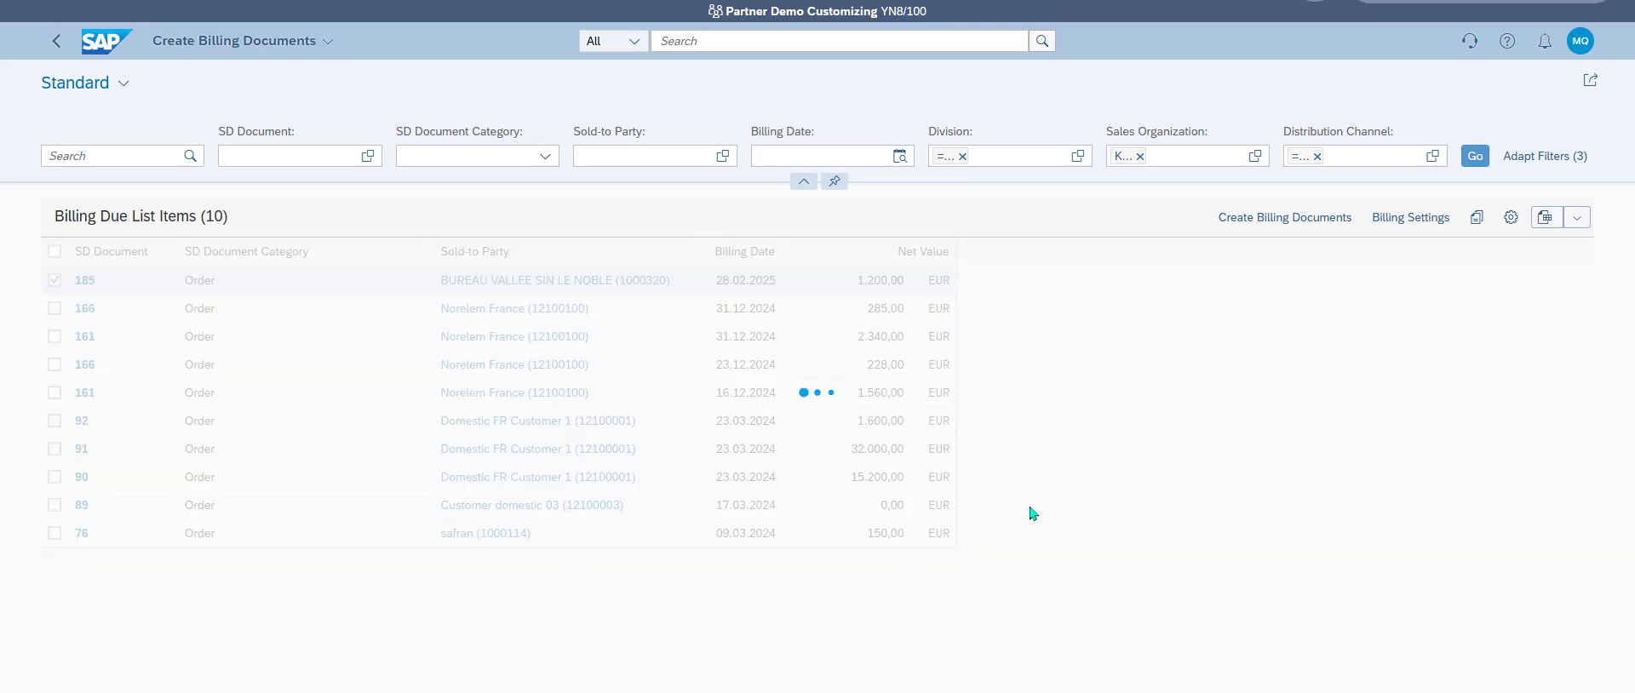
Create the invoice for the selected BUREAU VALLEE SIN LE NOBLE order with billing type and date left blank, review its sections and save it.
click(1285, 219)
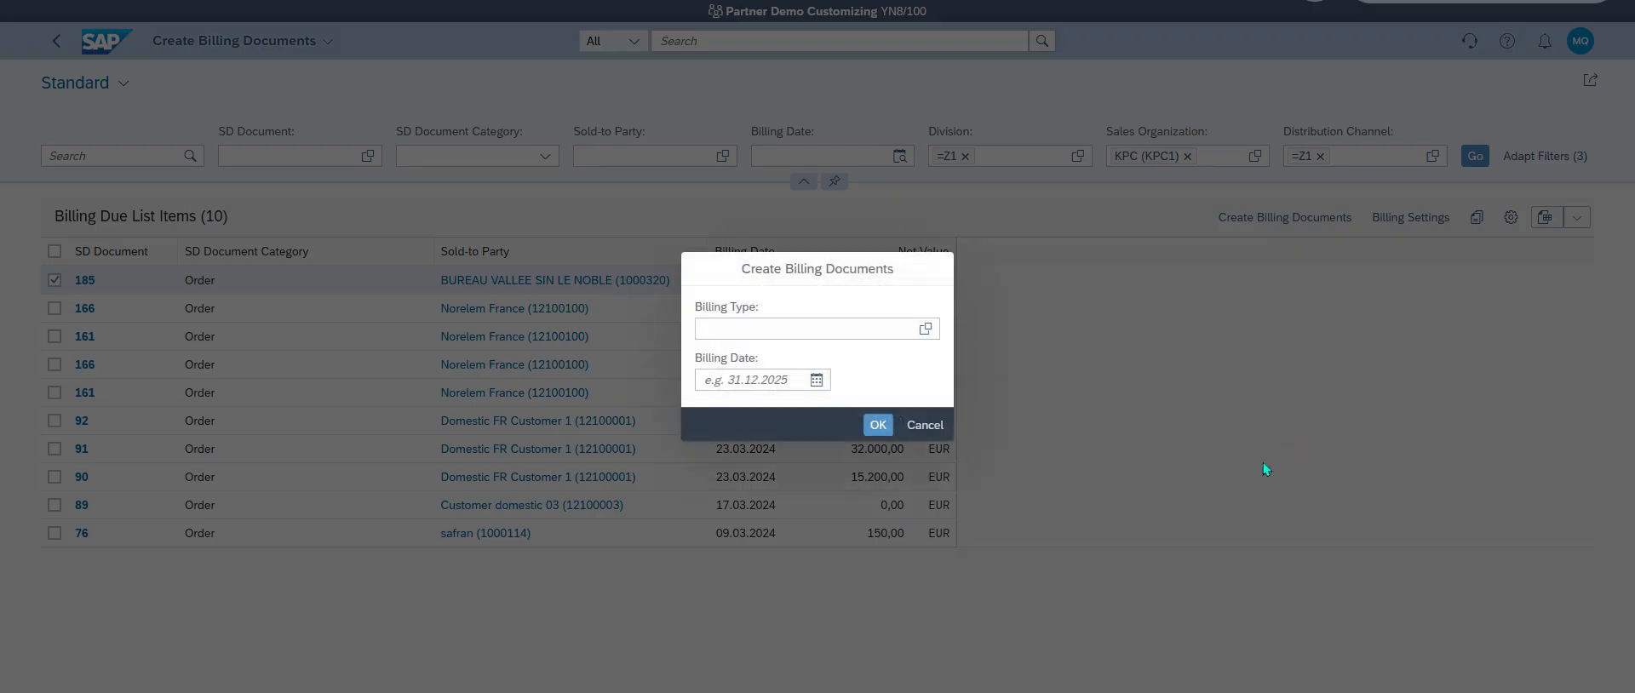
key(Return)
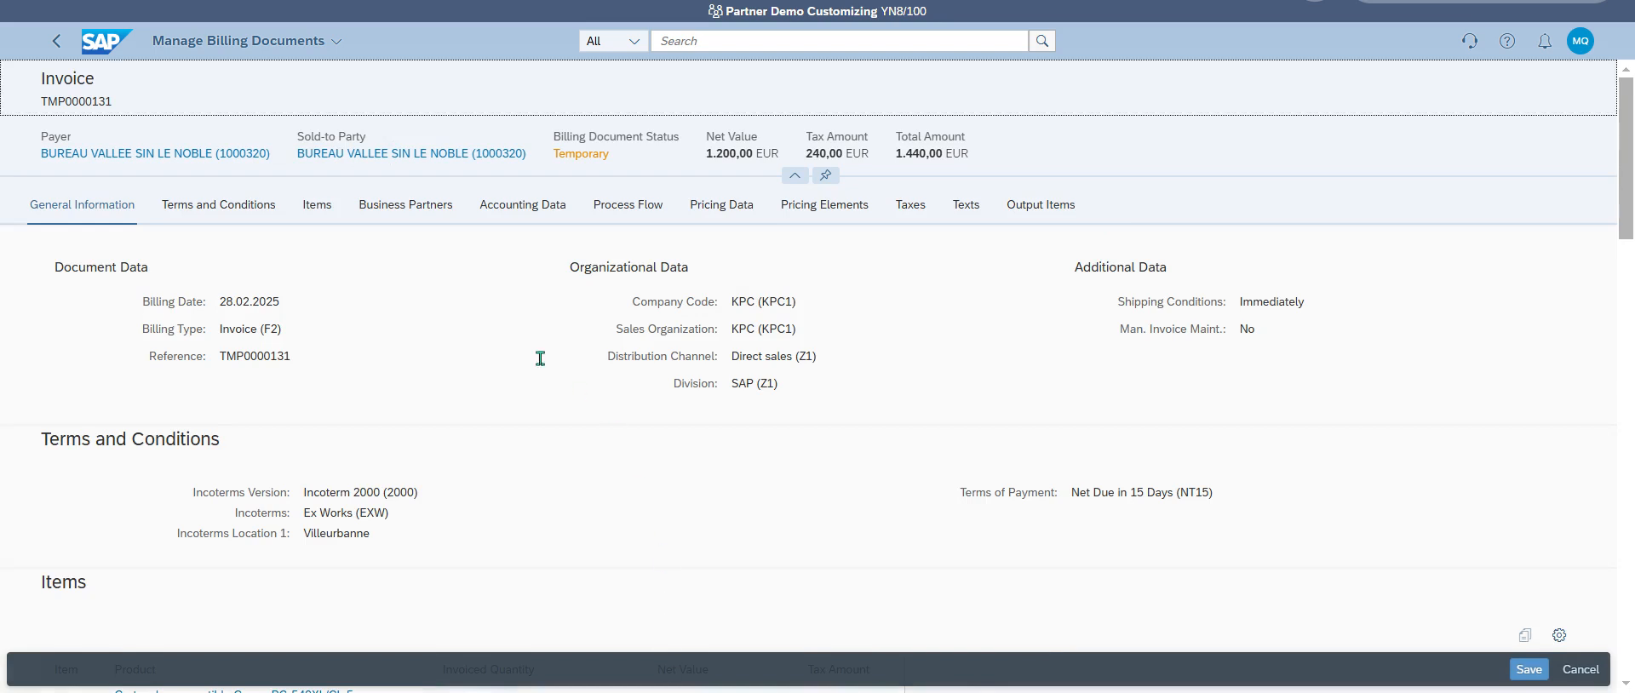
click(238, 208)
click(314, 155)
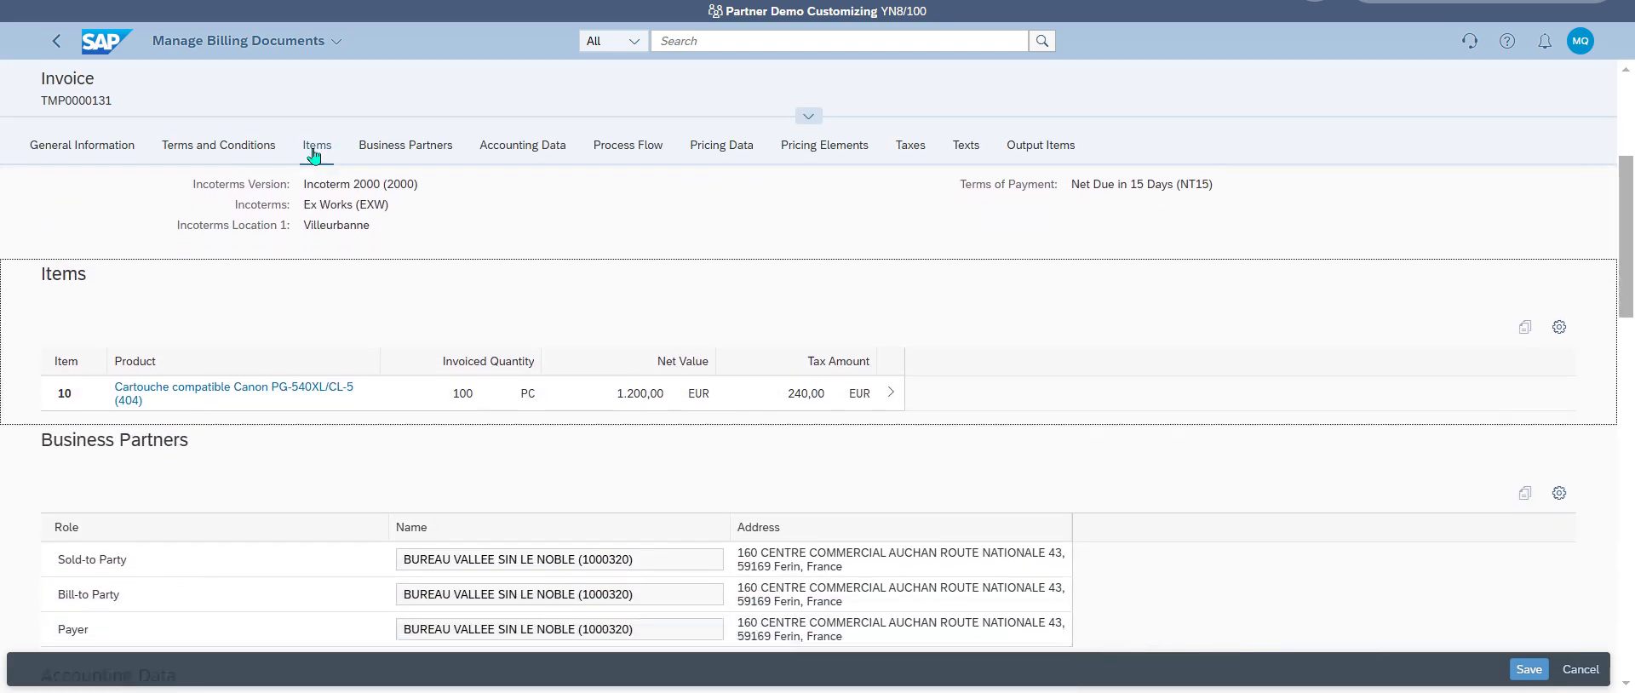
click(371, 152)
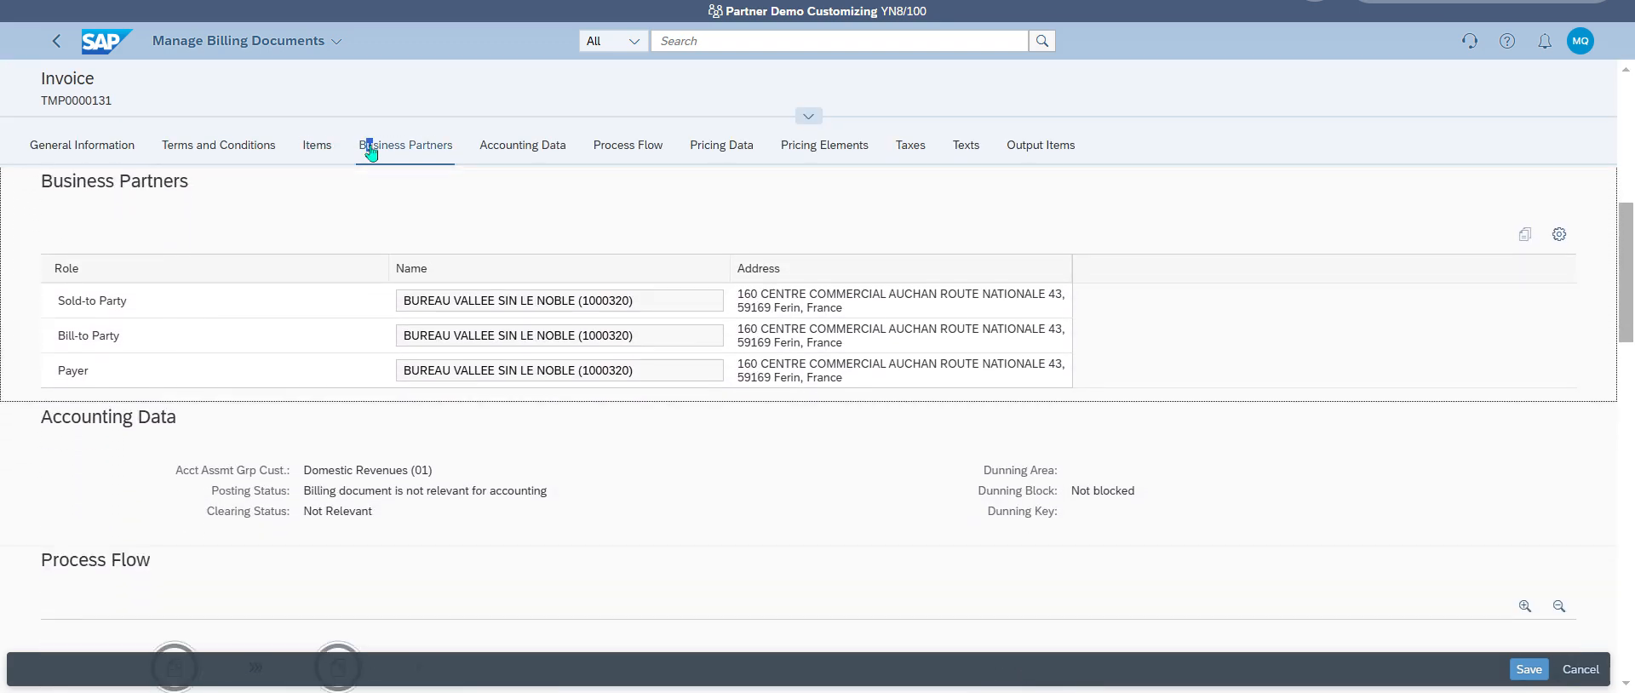
click(487, 146)
click(657, 147)
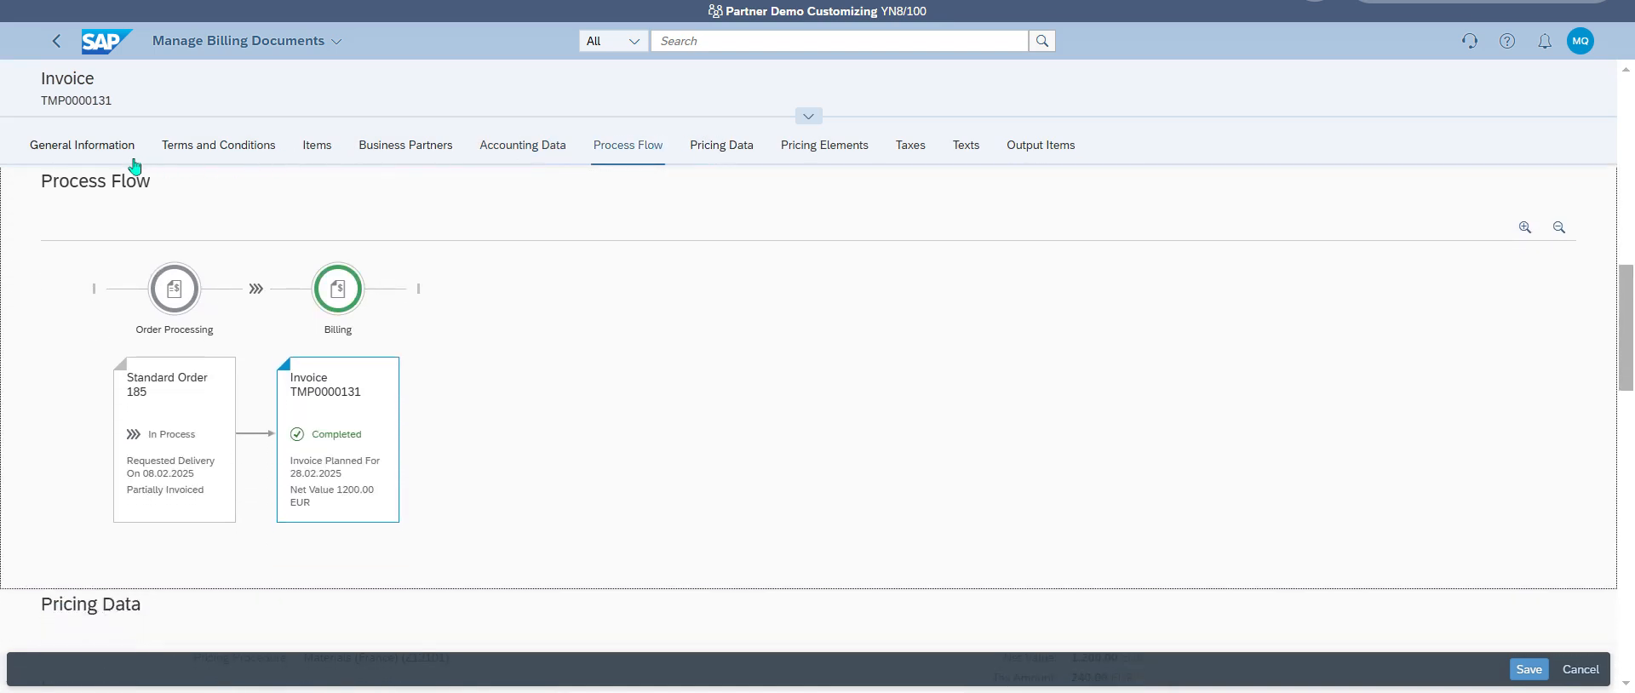
click(1528, 668)
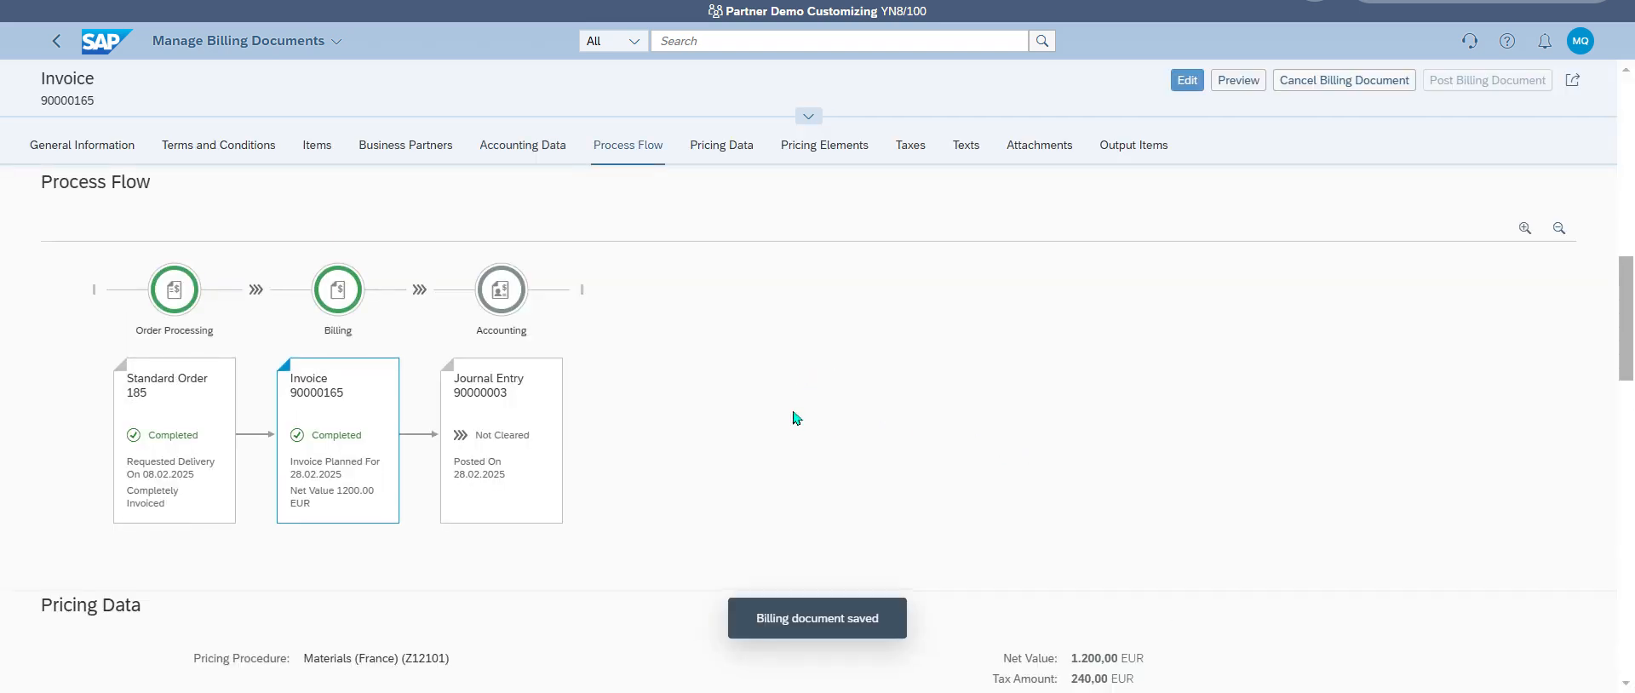
Open the accounting journal entry from the saved invoice's process flow and open the column settings of its line items.
click(329, 149)
click(628, 146)
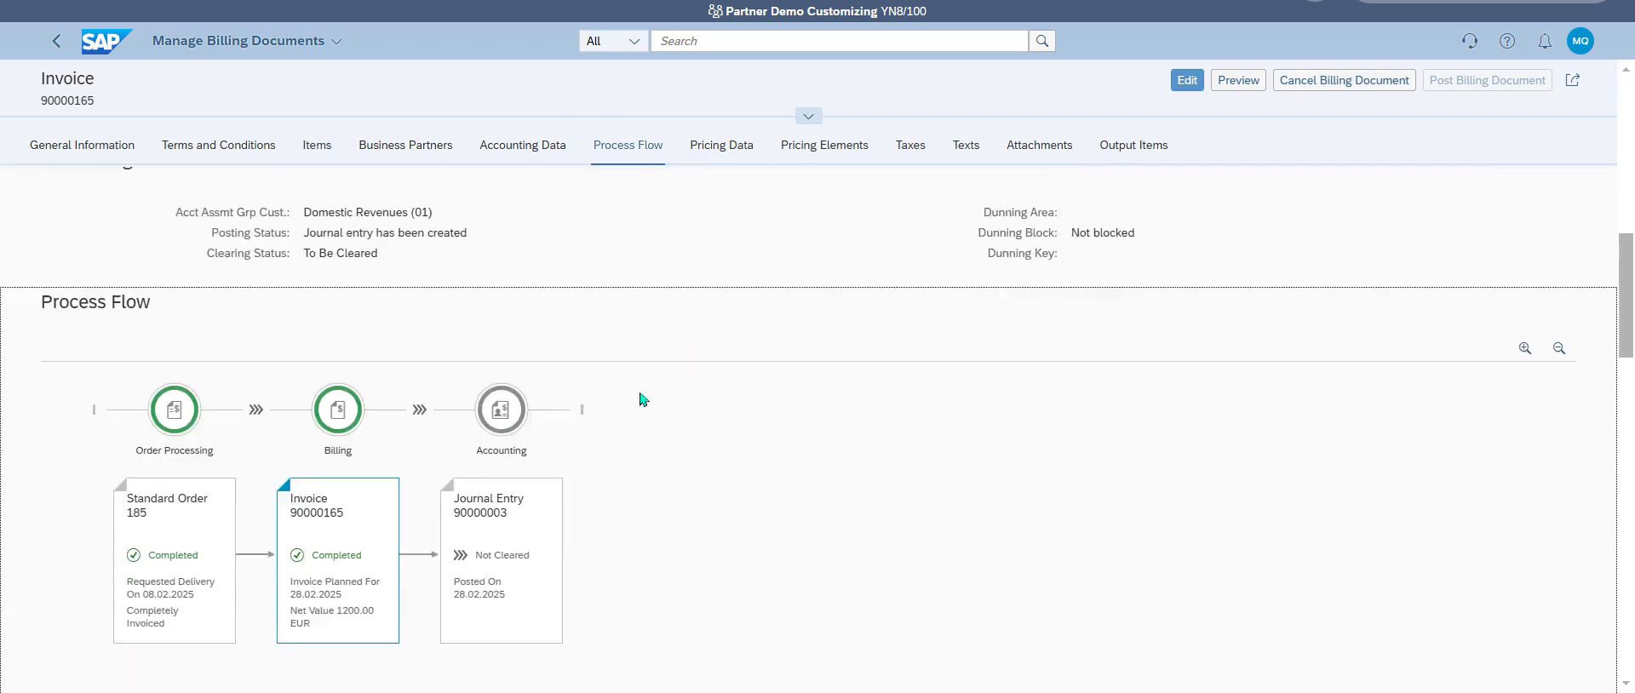
click(515, 391)
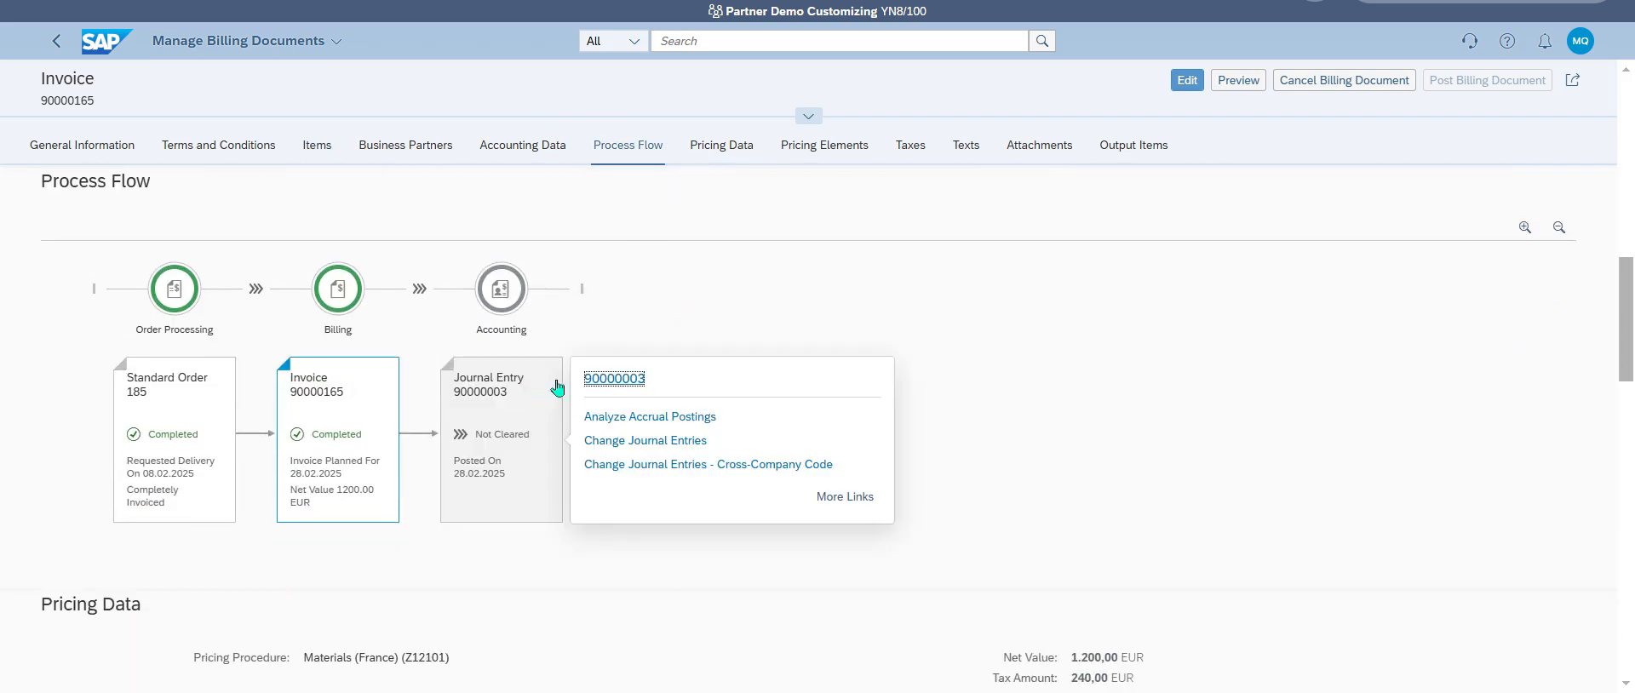
key(Escape)
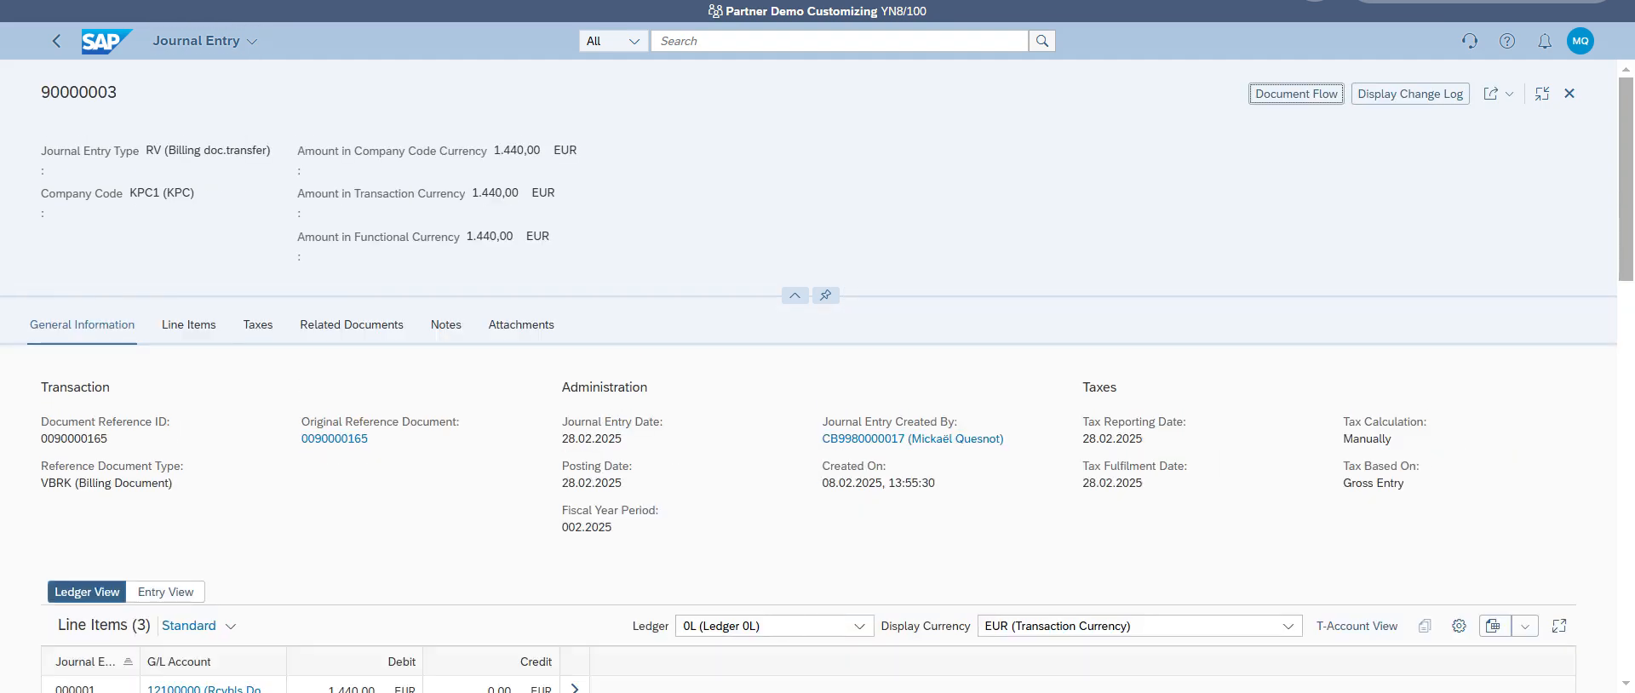
click(208, 326)
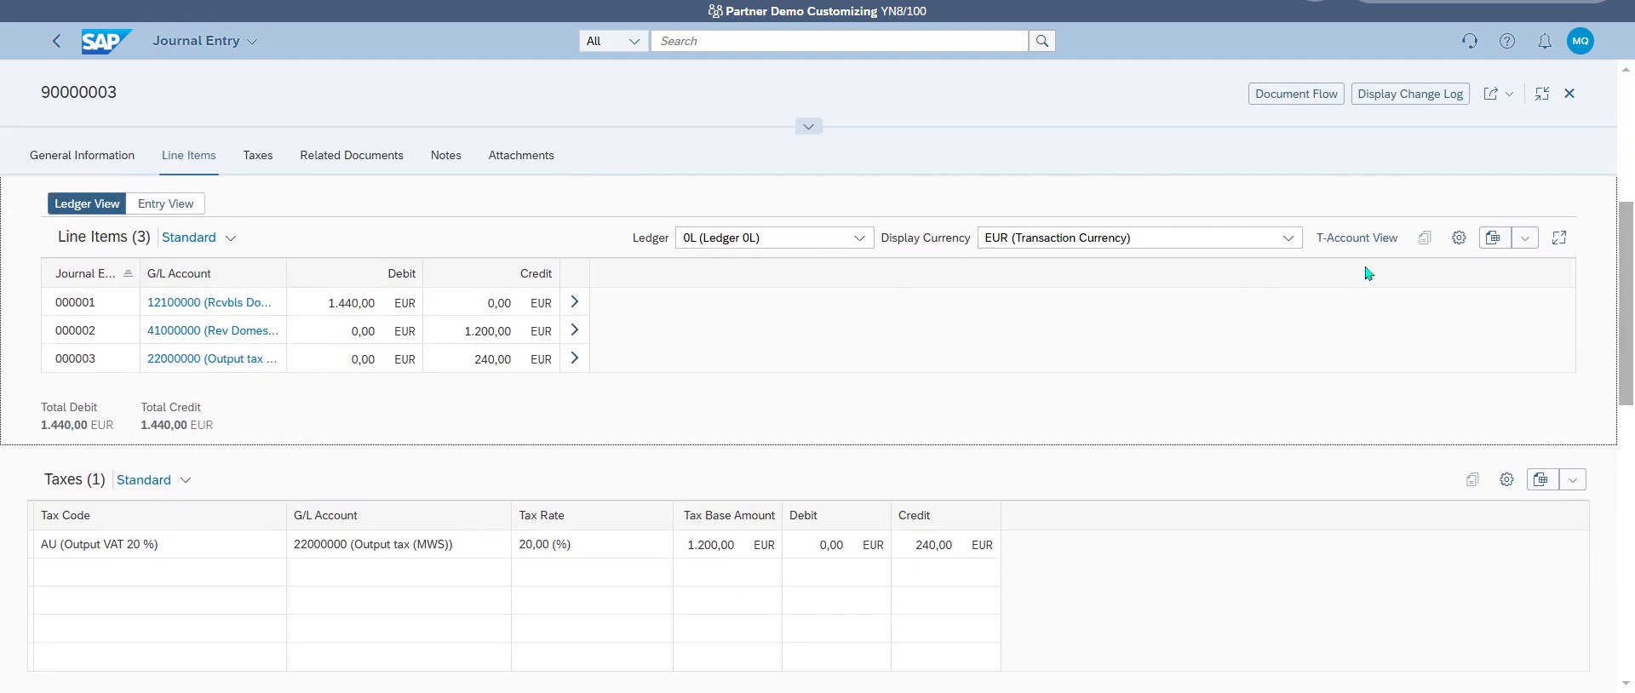
click(1459, 237)
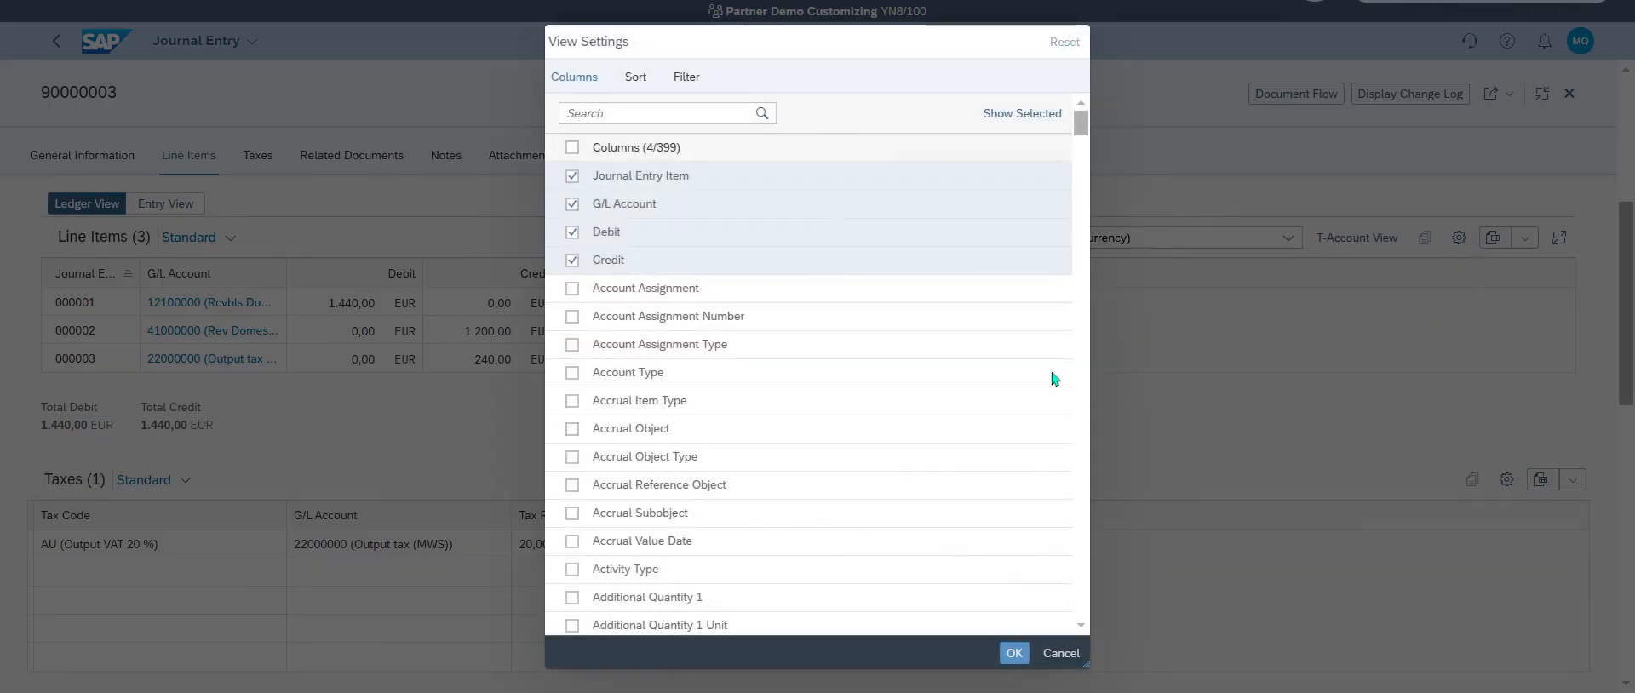
scroll(847, 426, down, 5)
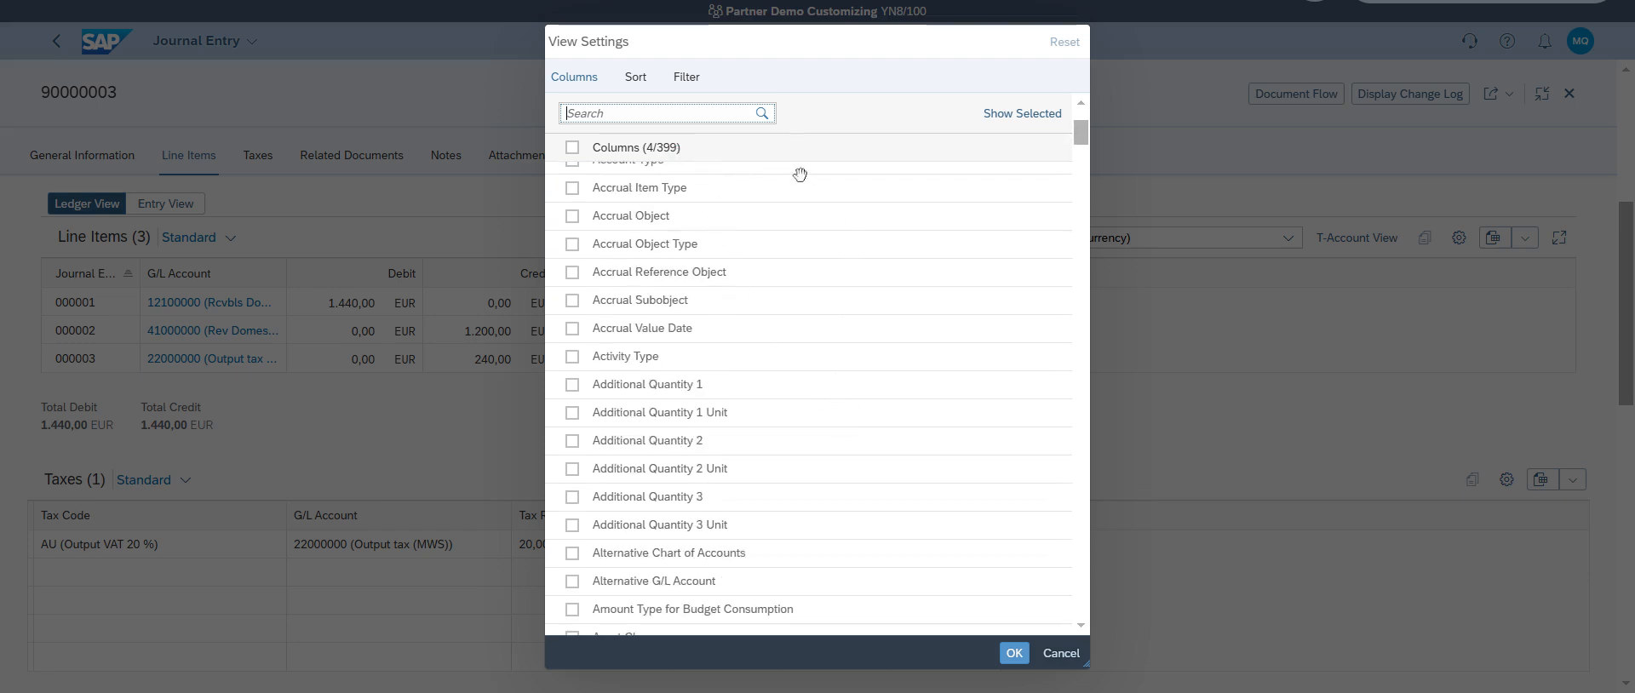
text(de)
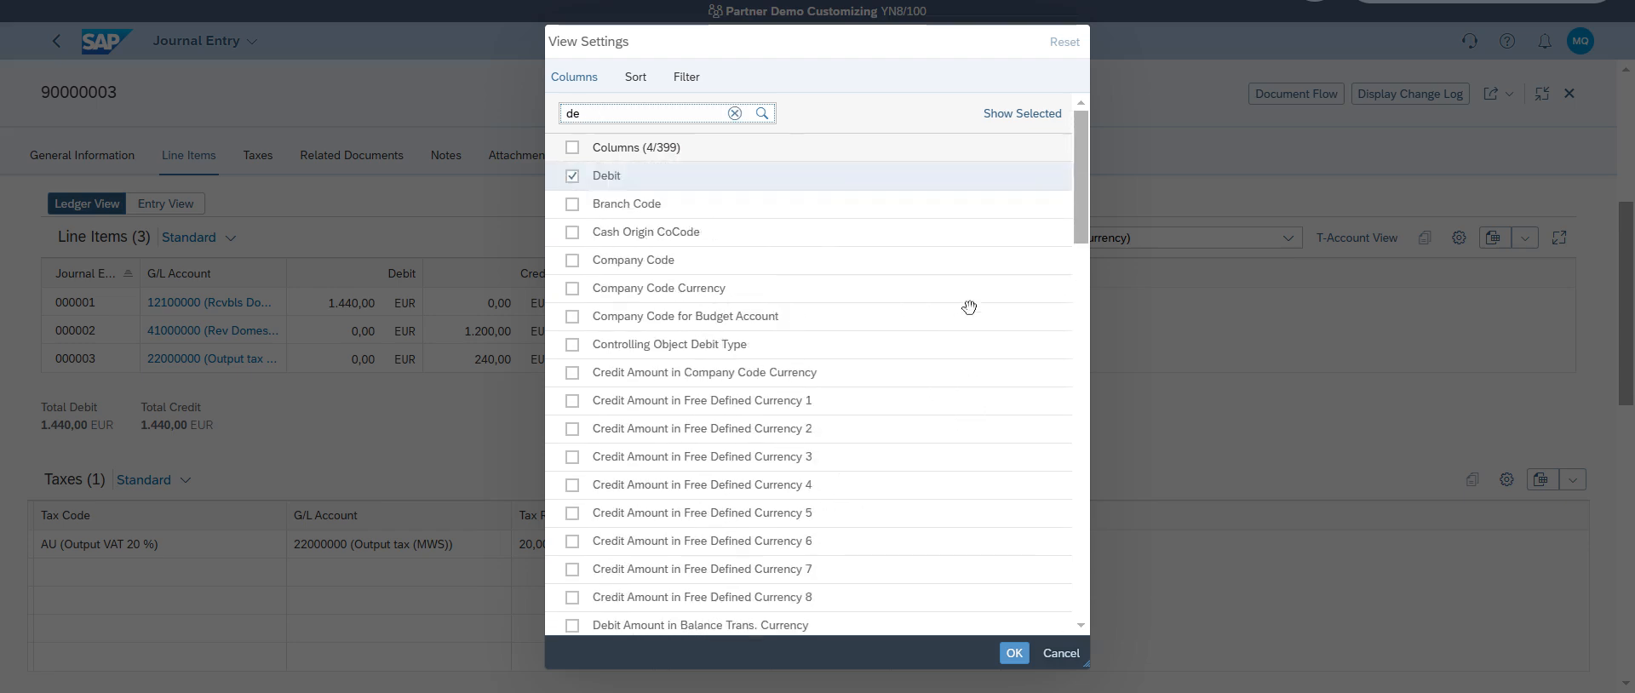
scroll(969, 307, down, 5)
text(s)
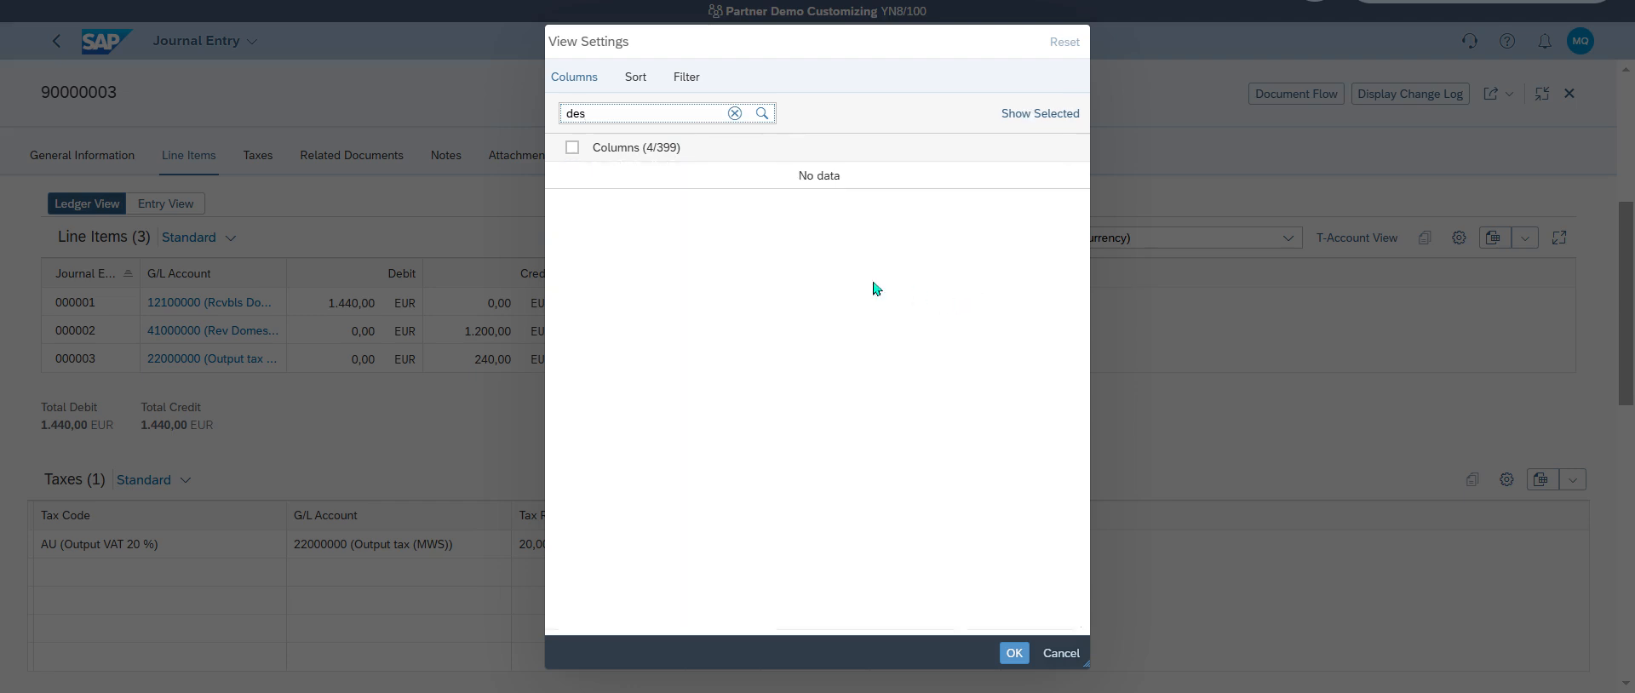
click(735, 114)
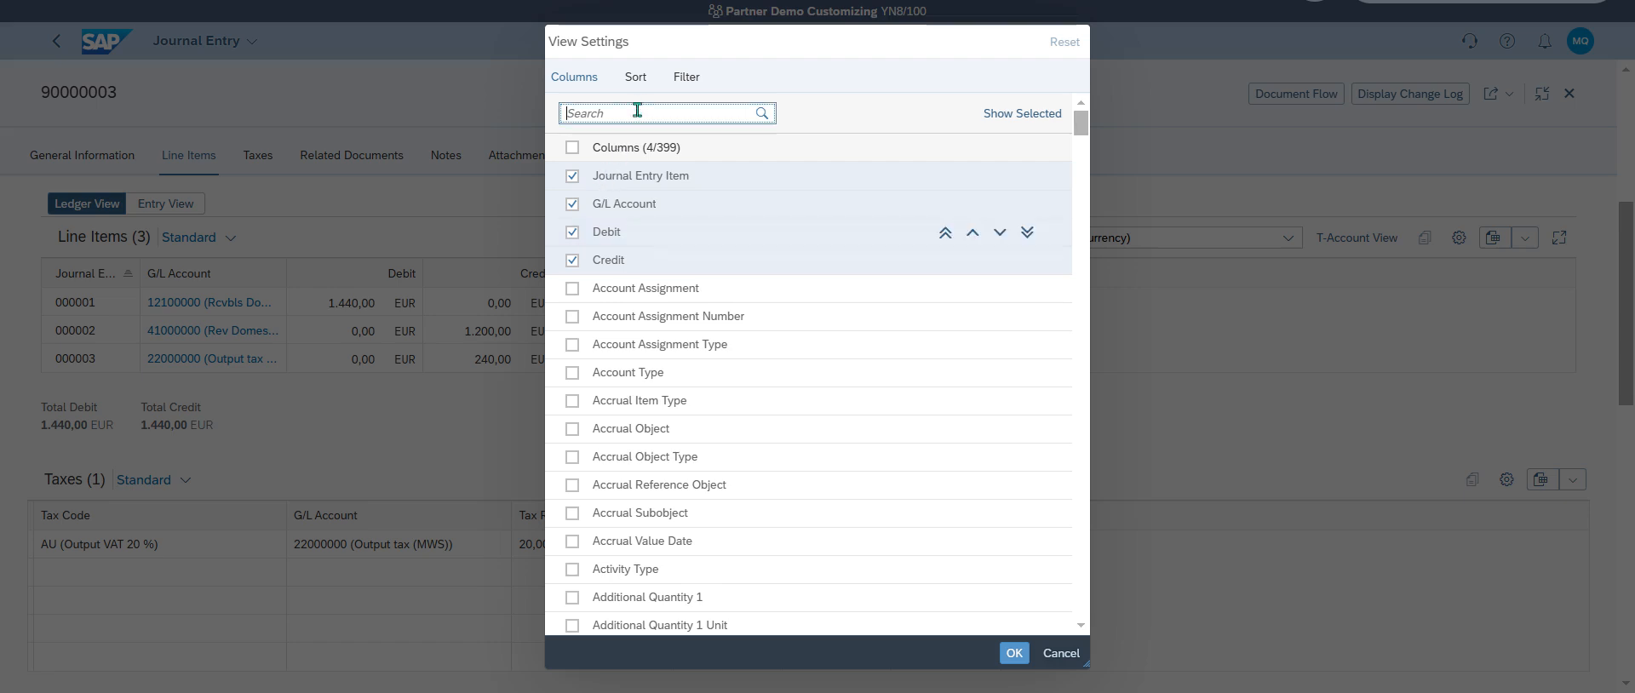
Add the Posting Key and Transaction Key columns to the journal entry's line items and widen the G/L Account column.
text(key)
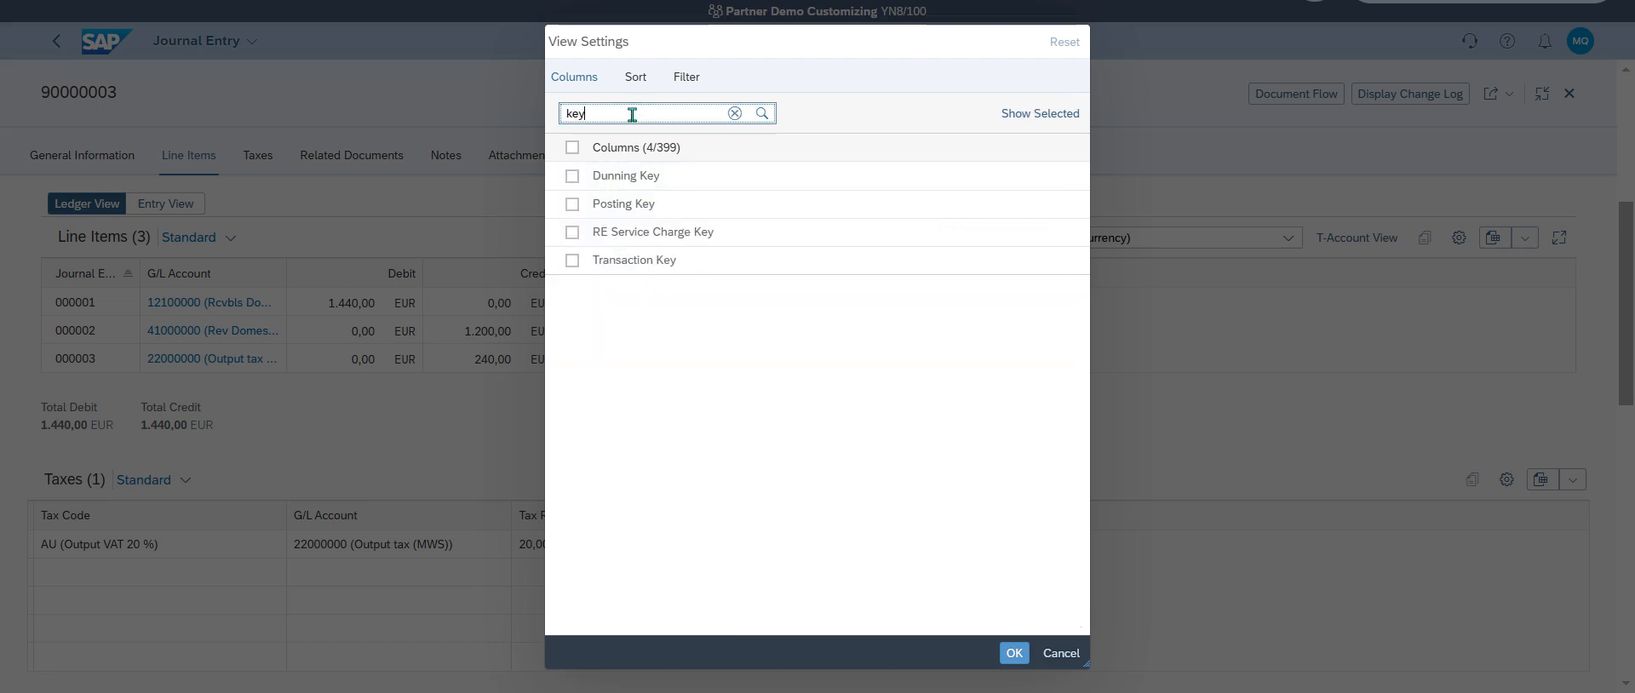
click(573, 205)
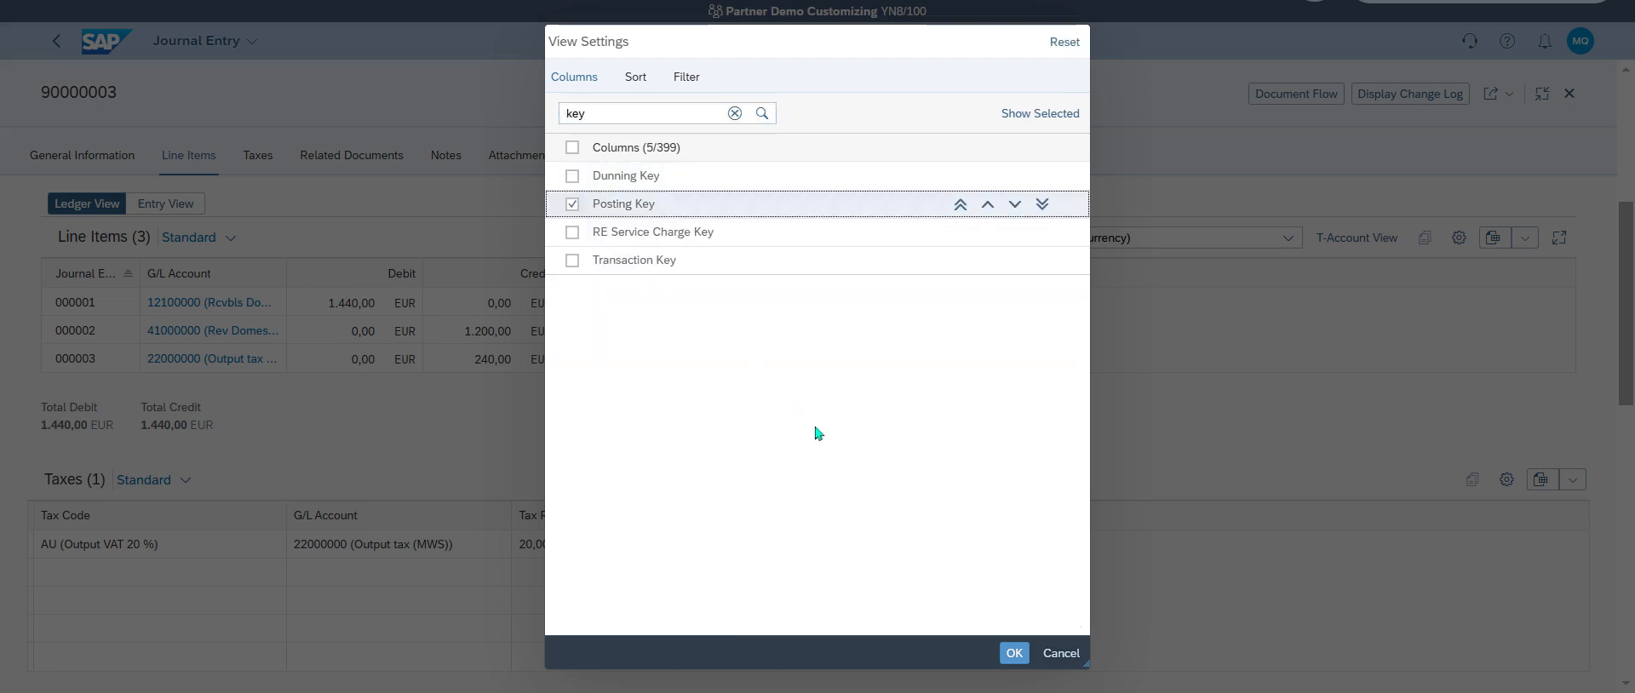
click(572, 260)
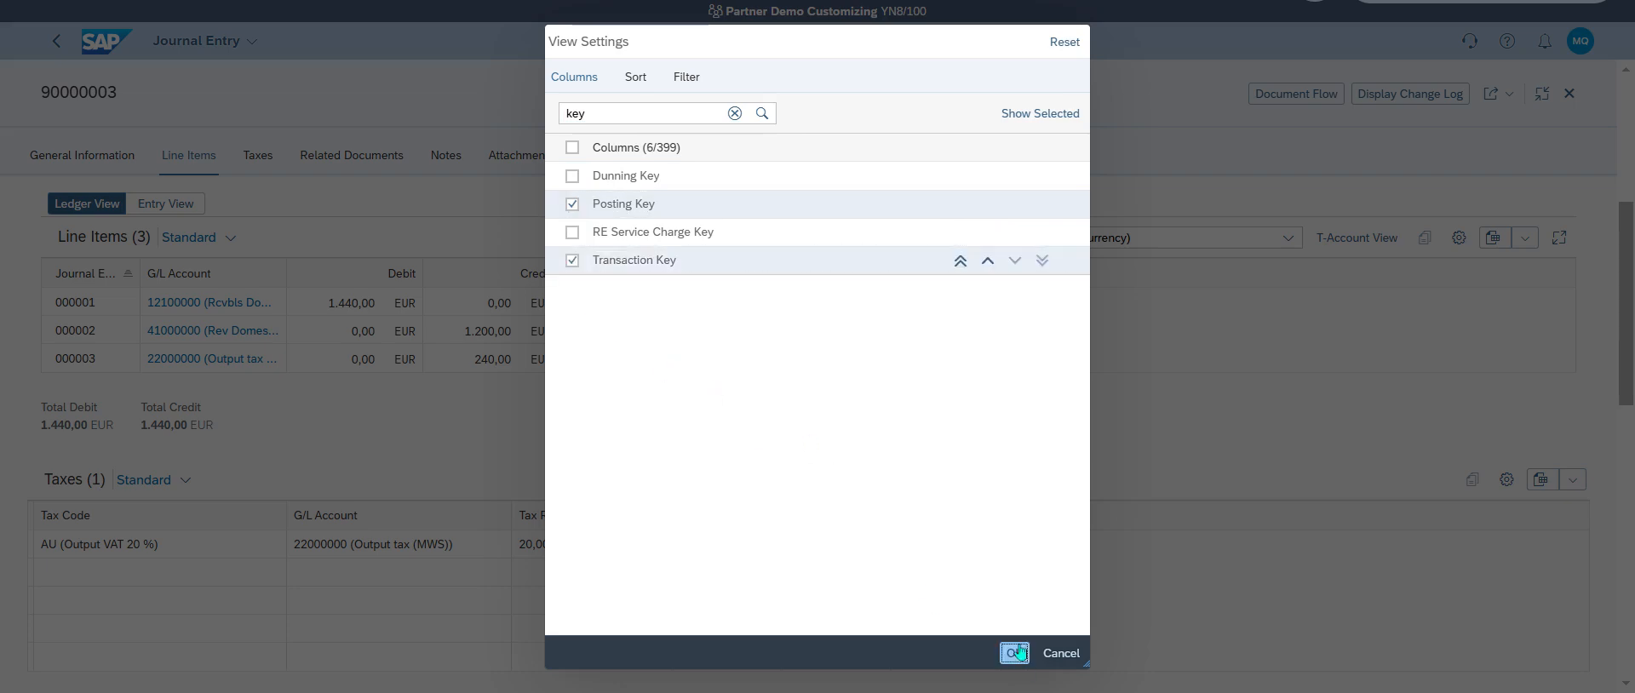
click(1014, 654)
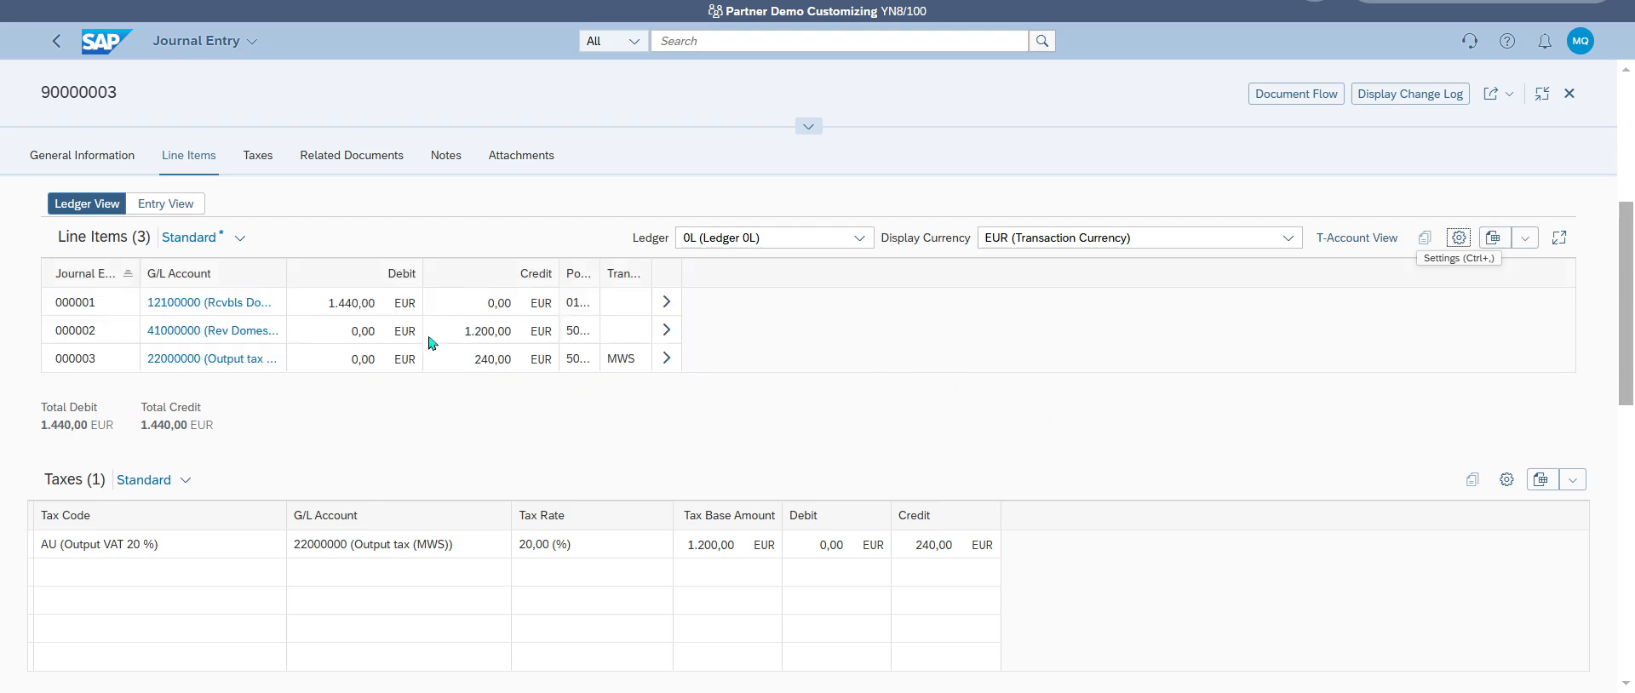
drag(286, 273, 477, 272)
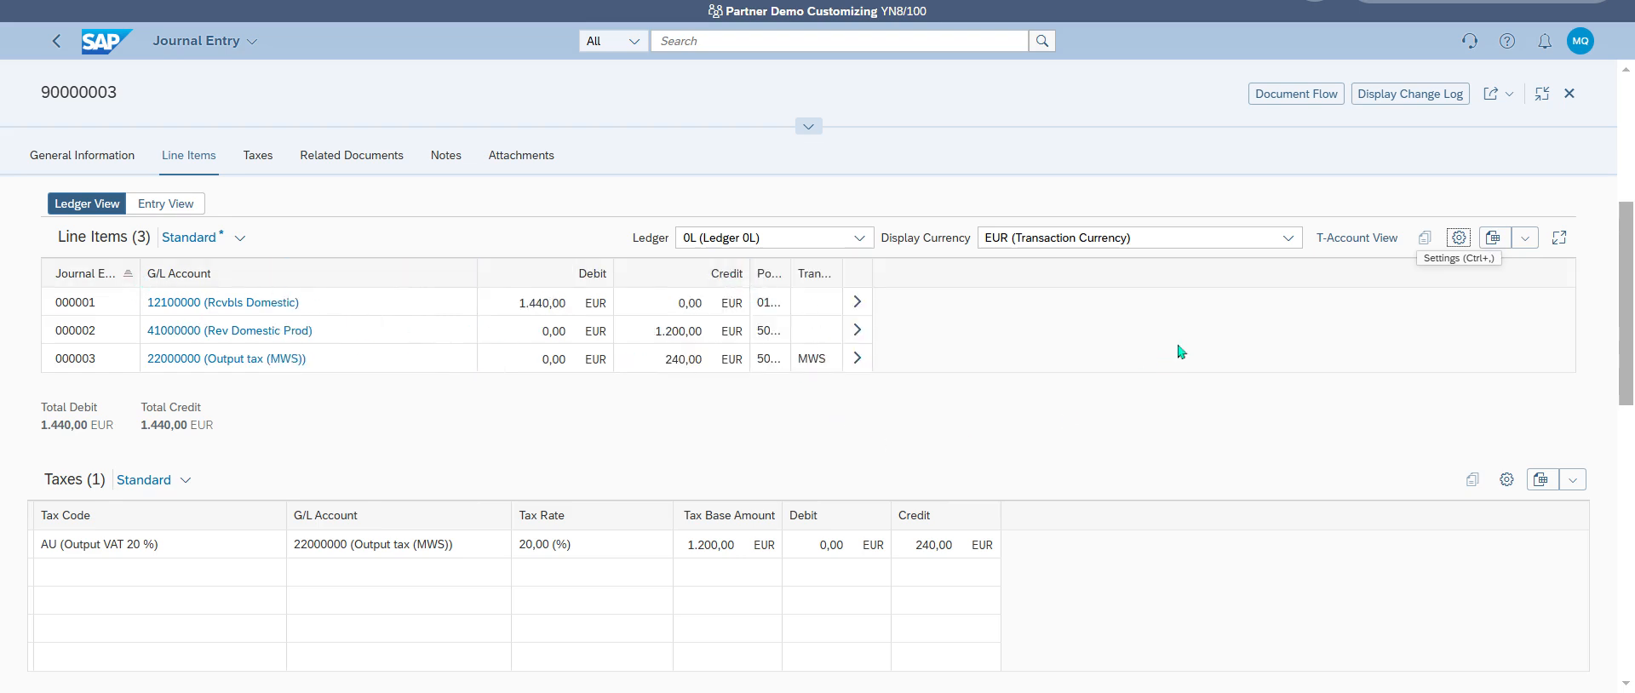